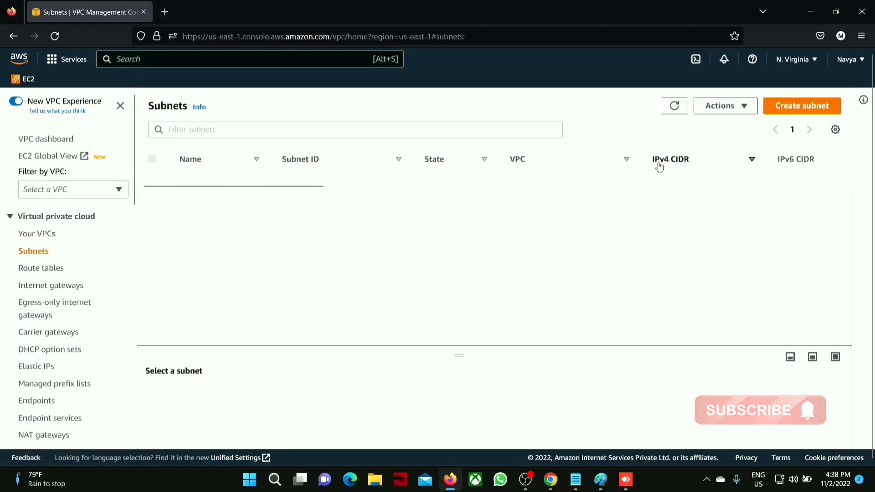
# Switch to the Paint diagram, underline "Public subnet", and draw freehand outlines around the private subnet label, the AWS PrivateLink endpoint and S3
pyautogui.click(598, 483)
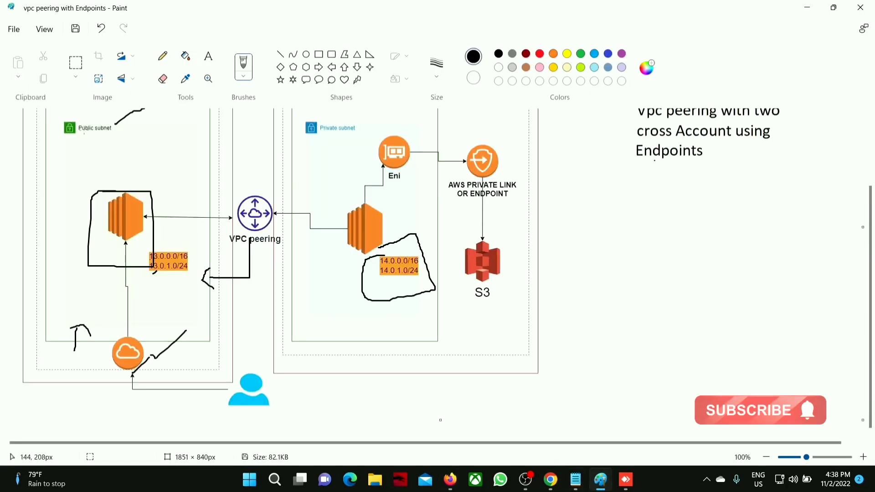
pyautogui.moveTo(84, 129); pyautogui.dragTo(113, 129)
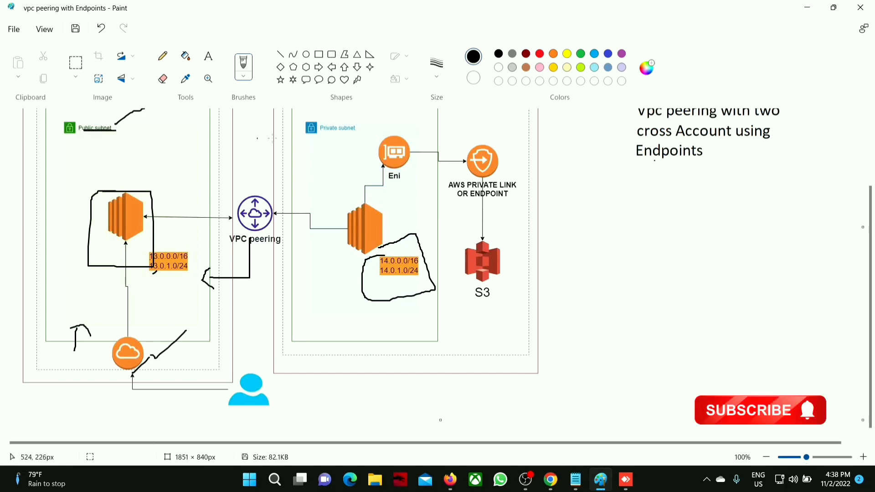
pyautogui.moveTo(319, 138)
pyautogui.mouseDown()
pyautogui.moveTo(371, 133)
pyautogui.moveTo(364, 113)
pyautogui.moveTo(281, 115)
pyautogui.moveTo(297, 157)
pyautogui.mouseUp()
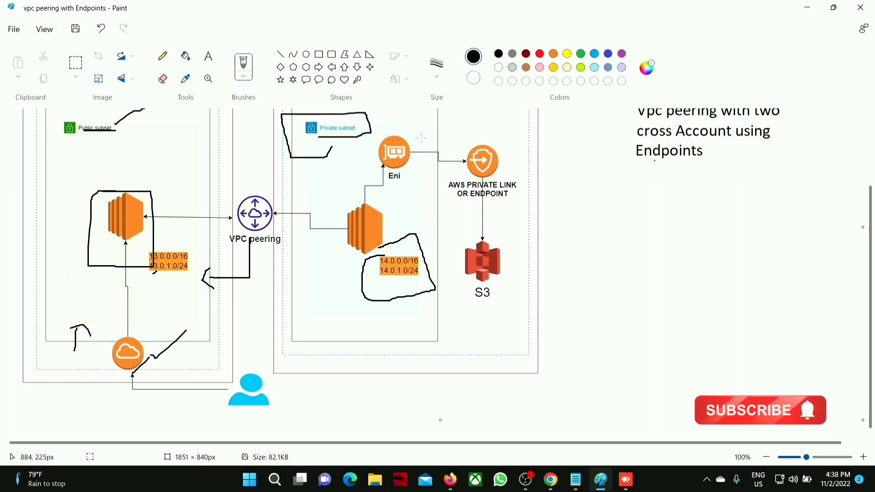
pyautogui.moveTo(421, 138)
pyautogui.mouseDown()
pyautogui.moveTo(493, 137)
pyautogui.moveTo(506, 284)
pyautogui.moveTo(458, 267)
pyautogui.moveTo(458, 239)
pyautogui.mouseUp()
pyautogui.moveTo(453, 165)
pyautogui.mouseDown()
pyautogui.moveTo(455, 225)
pyautogui.moveTo(479, 172)
pyautogui.mouseUp()
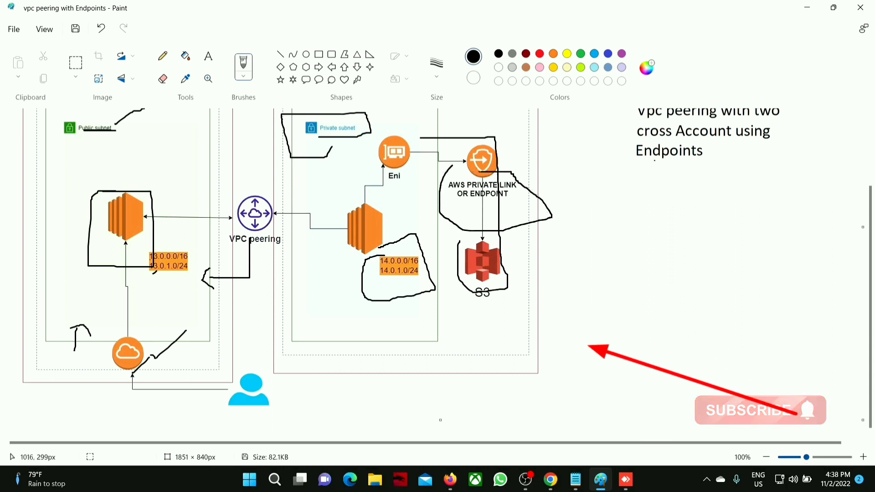
pyautogui.click(807, 7)
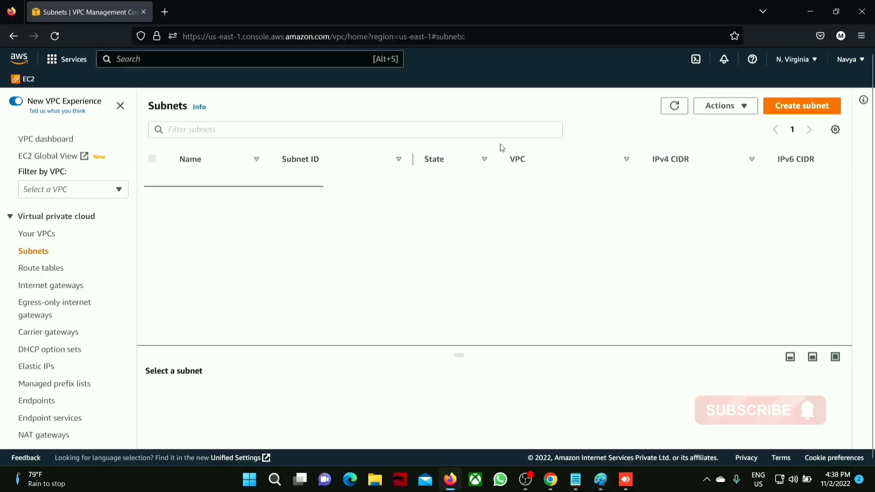
# Return to the VPC console and start a subnet in the "nb vpc Account 2" VPC, naming it "nb sunnet account2"
pyautogui.click(801, 106)
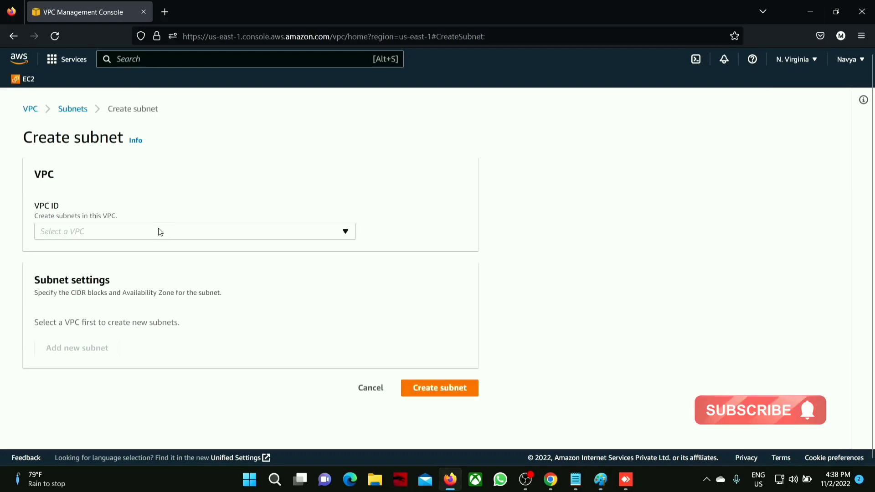
pyautogui.click(159, 232)
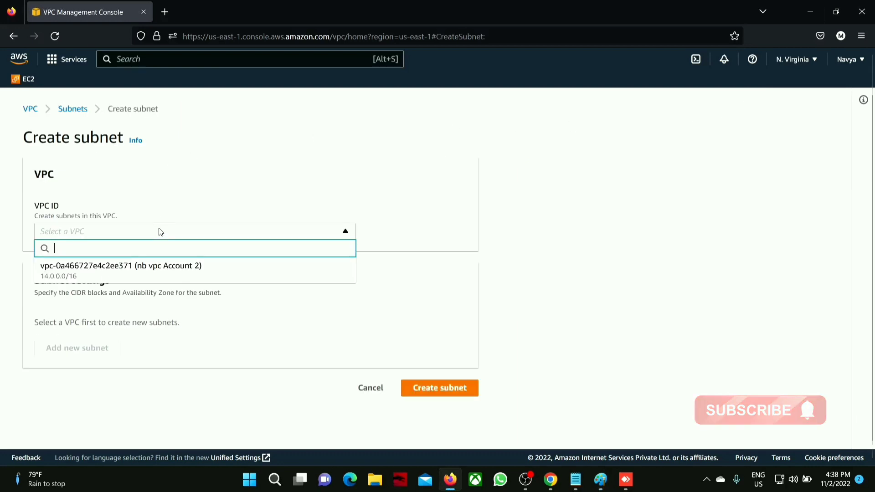
pyautogui.click(144, 273)
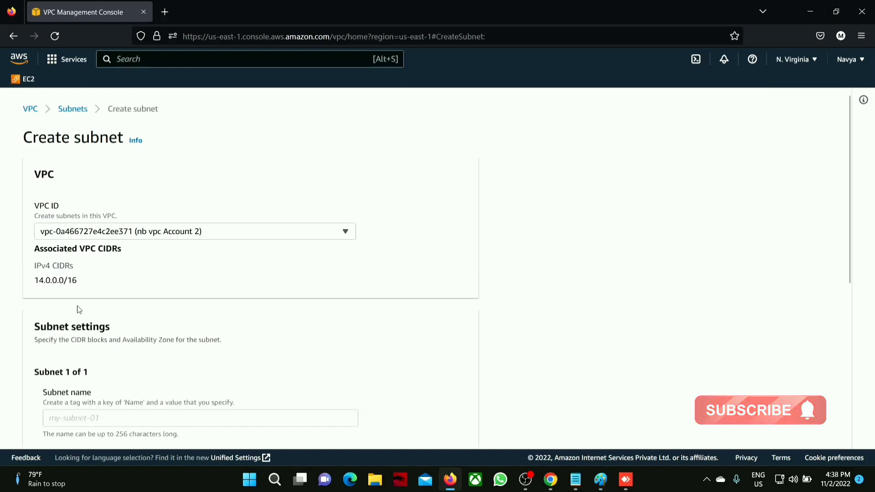
pyautogui.click(61, 415)
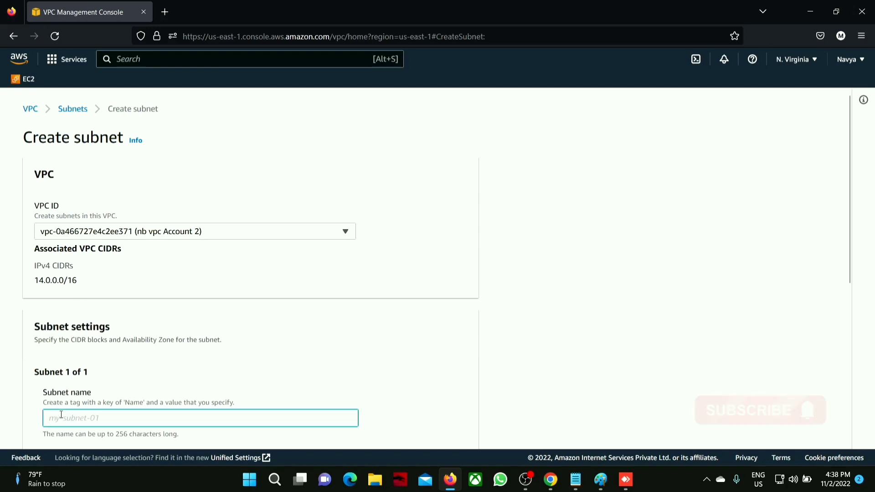
pyautogui.write('nb sun')
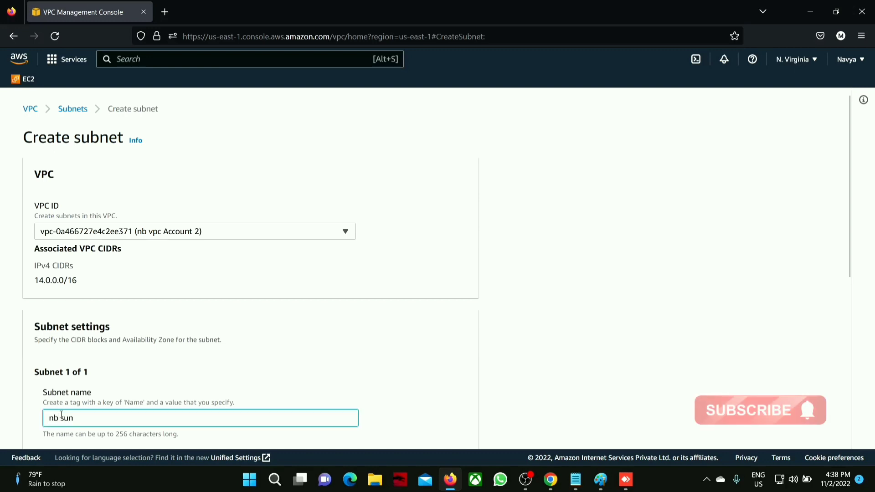
pyautogui.write('net account')
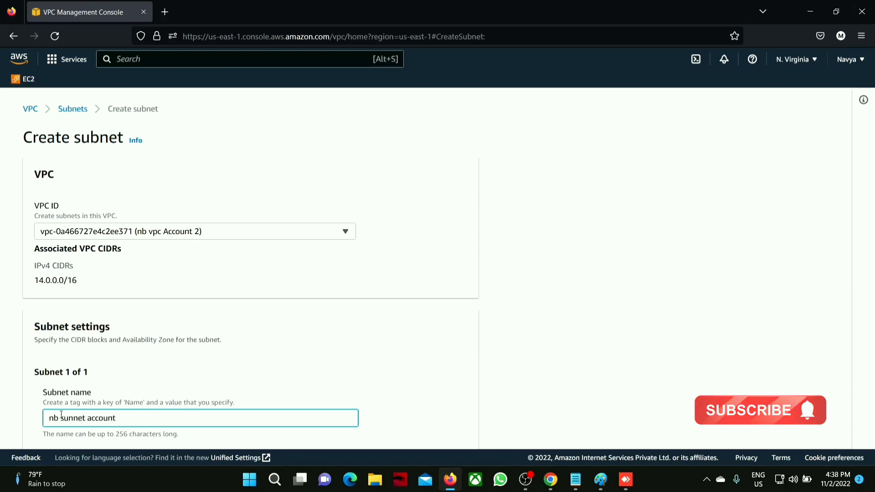
# Set the new subnet's Availability Zone to US East (N. Virginia) / us-east-1a
pyautogui.scroll(-2, 62, 415)
pyautogui.scroll(-4, 12, 393)
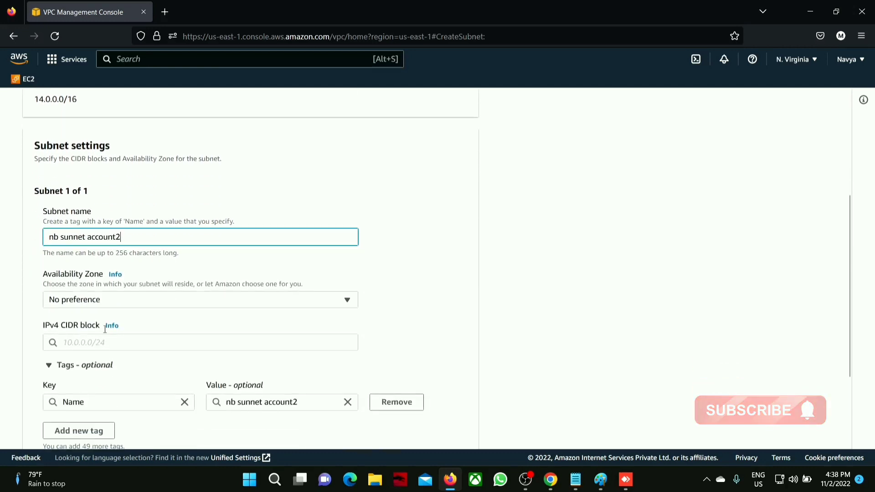
pyautogui.click(111, 295)
pyautogui.click(112, 300)
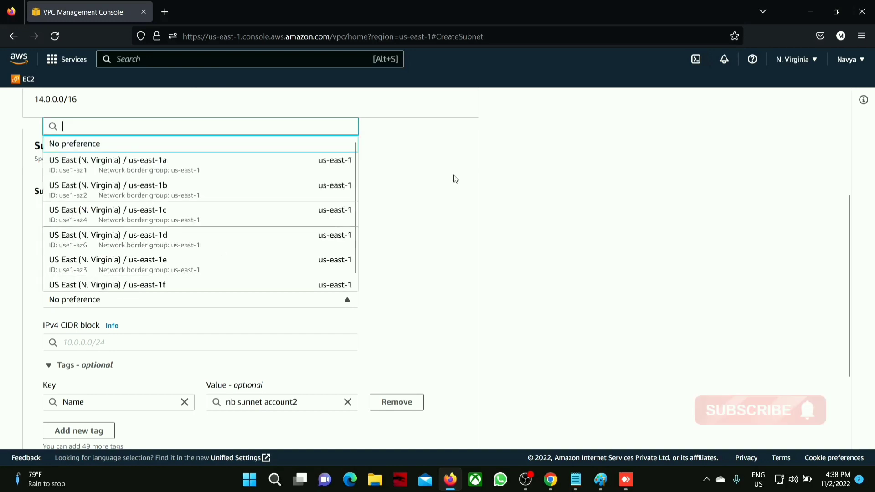
pyautogui.click(138, 162)
# Set the subnet's IPv4 CIDR block to 14.0.1.0/24 within the VPC's range and create the subnet
pyautogui.scroll(-4, 139, 185)
pyautogui.click(75, 223)
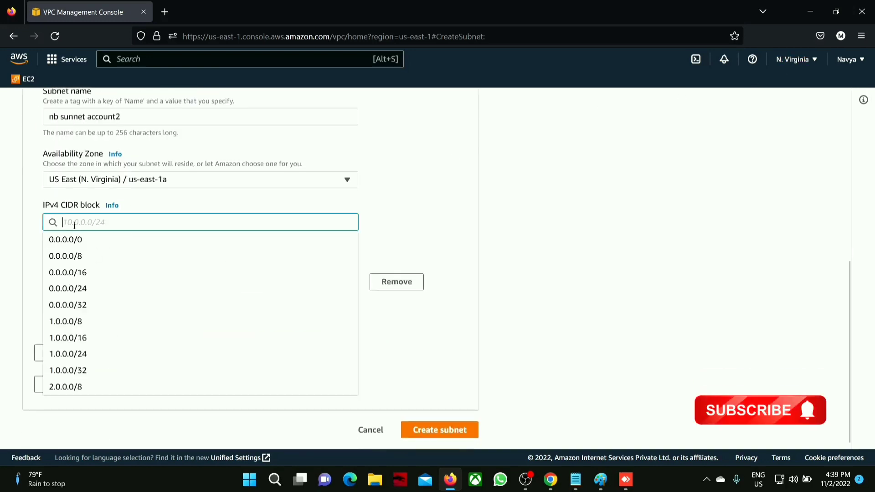
pyautogui.scroll(5, 73, 223)
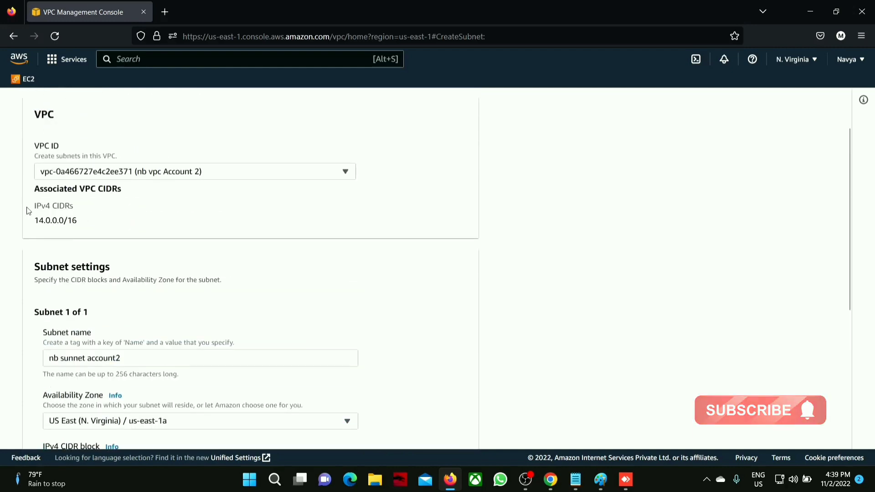
pyautogui.moveTo(37, 222); pyautogui.dragTo(71, 219)
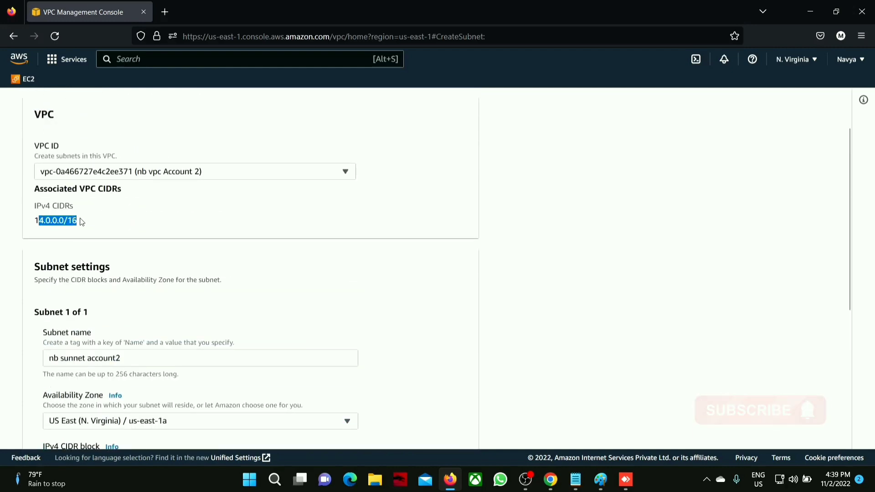
pyautogui.scroll(-4, 82, 221)
pyautogui.click(81, 281)
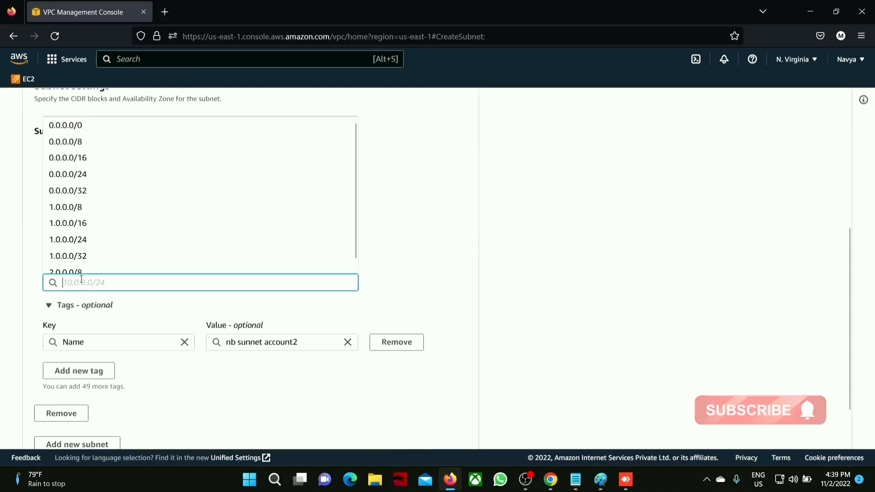
pyautogui.write('14.0.1.0')
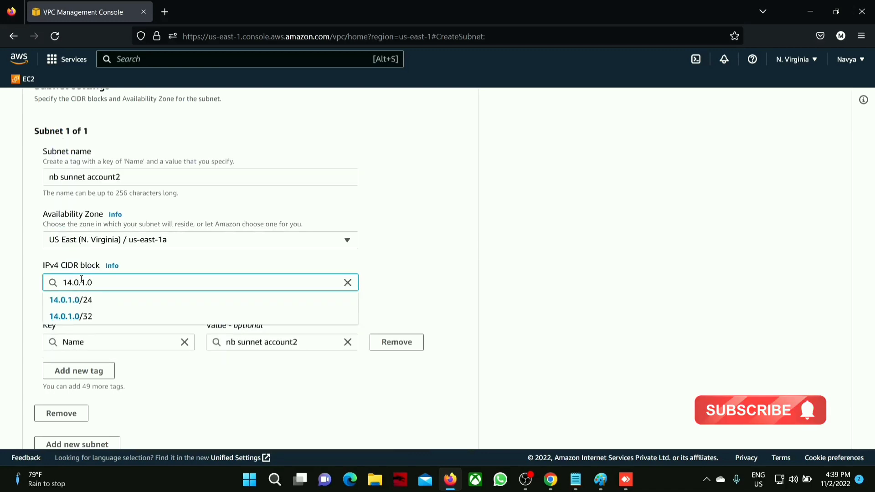
pyautogui.write('/24')
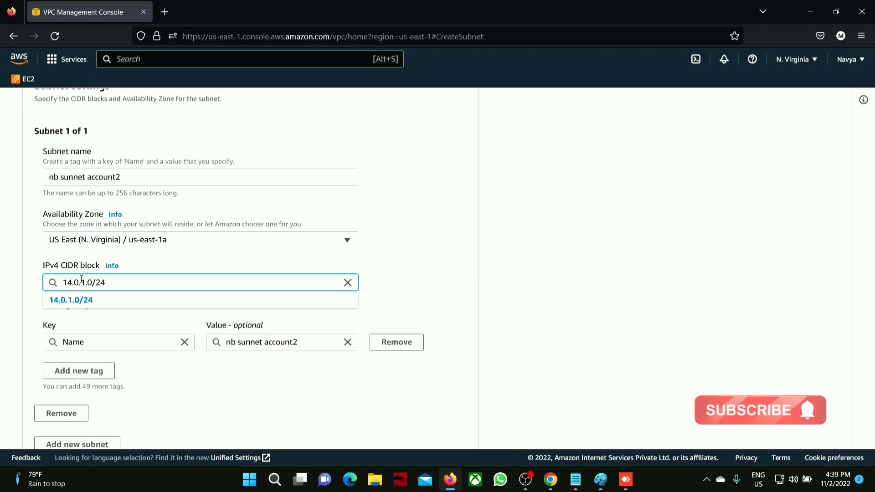
pyautogui.click(101, 300)
pyautogui.scroll(-2, 228, 319)
pyautogui.click(429, 431)
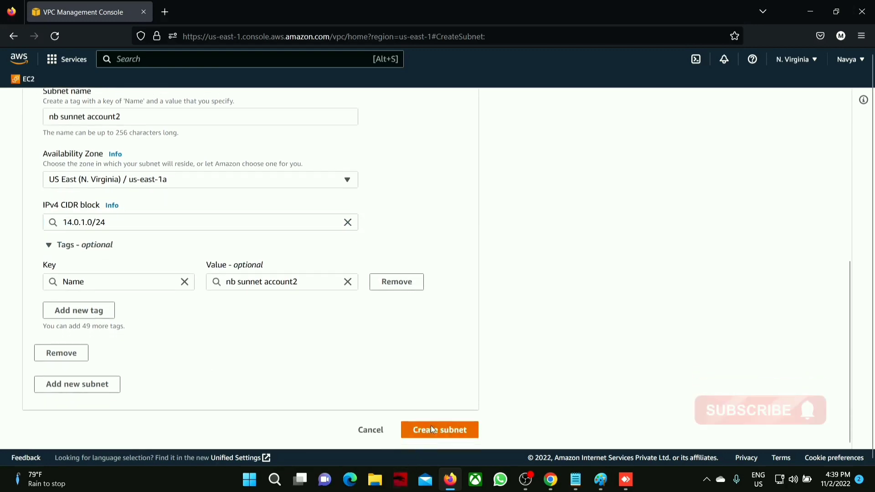
# Switch to the Notepad checklist and highlight steps 3 and 4, covering the Account 1 internet gateway and route table
pyautogui.click(576, 480)
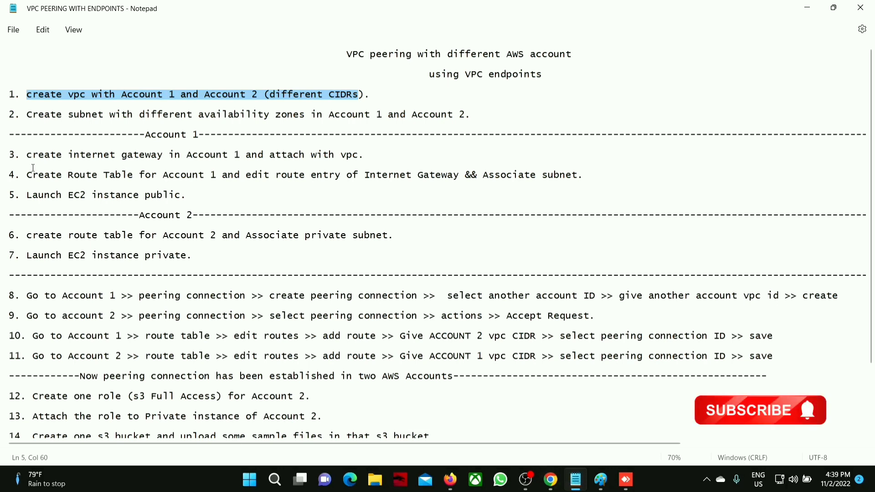
pyautogui.moveTo(27, 155); pyautogui.dragTo(360, 157)
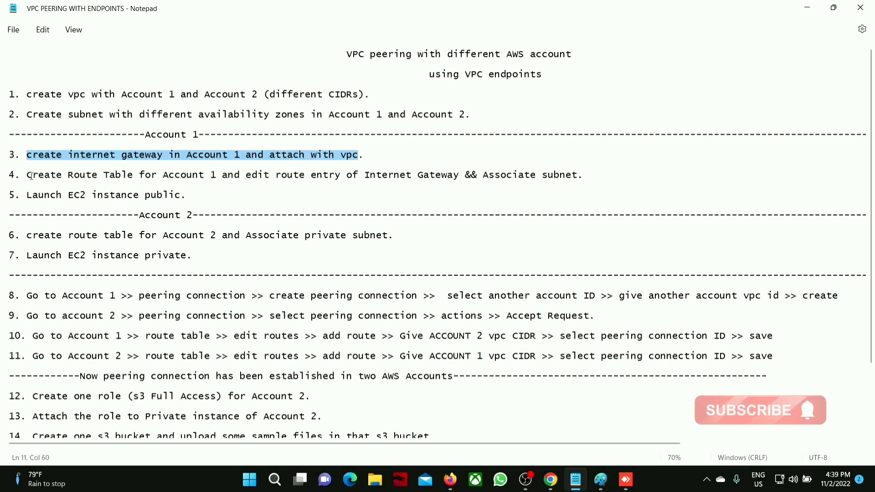
pyautogui.moveTo(27, 175); pyautogui.dragTo(503, 183)
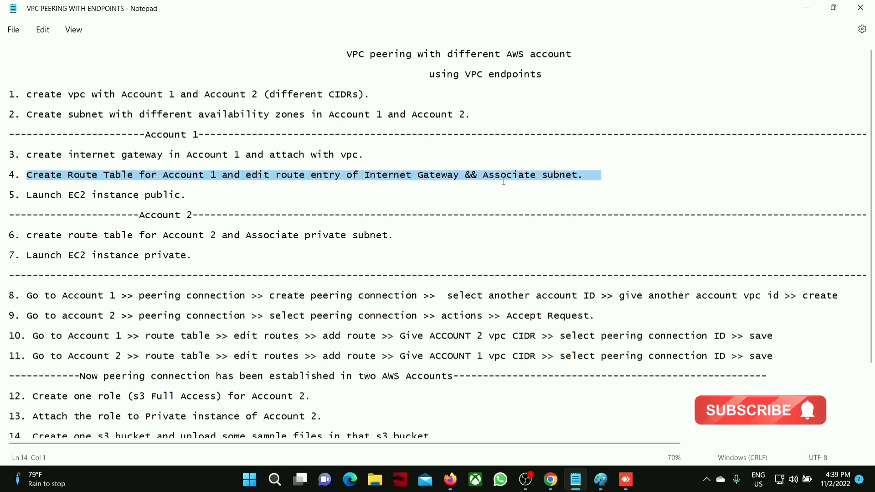
# Switch to the Account 1 console in Chrome and examine the local and internet gateway entries in its route table
pyautogui.click(550, 478)
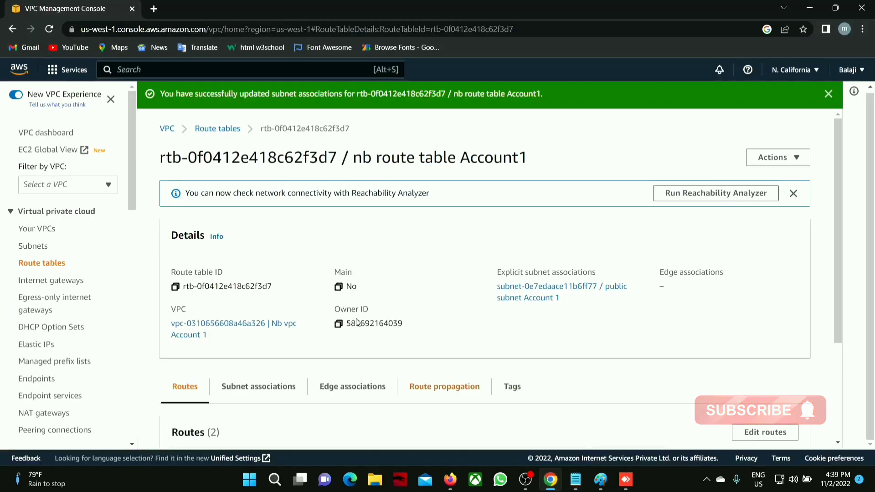
pyautogui.scroll(-3, 181, 389)
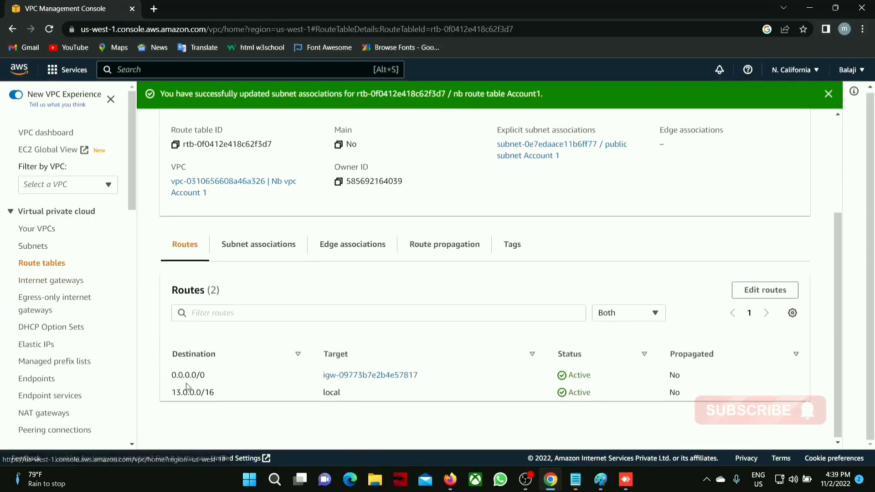
pyautogui.moveTo(176, 392); pyautogui.dragTo(575, 392)
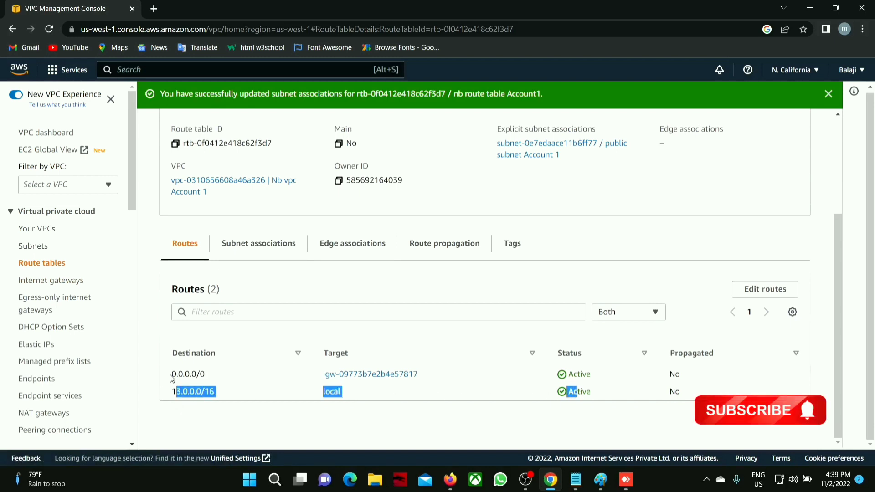
pyautogui.moveTo(172, 374); pyautogui.dragTo(523, 378)
# Recheck step 4 in the Notepad checklist and review the explicit subnet associations of the Account 1 route table
pyautogui.hotkey('alt', 'Tab')
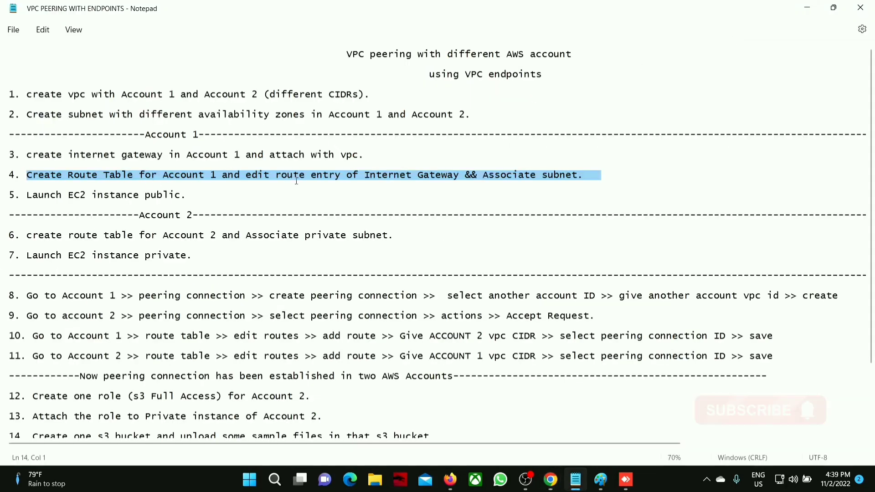
pyautogui.click(550, 480)
pyautogui.click(235, 244)
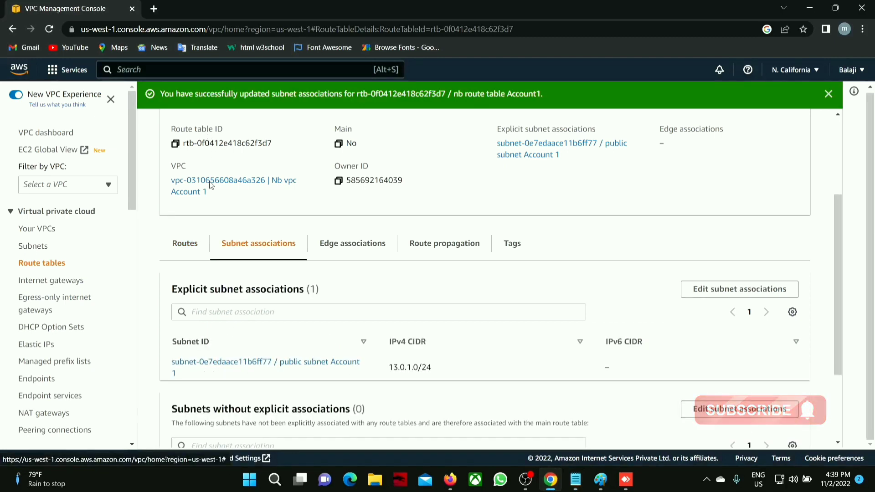
pyautogui.click(809, 8)
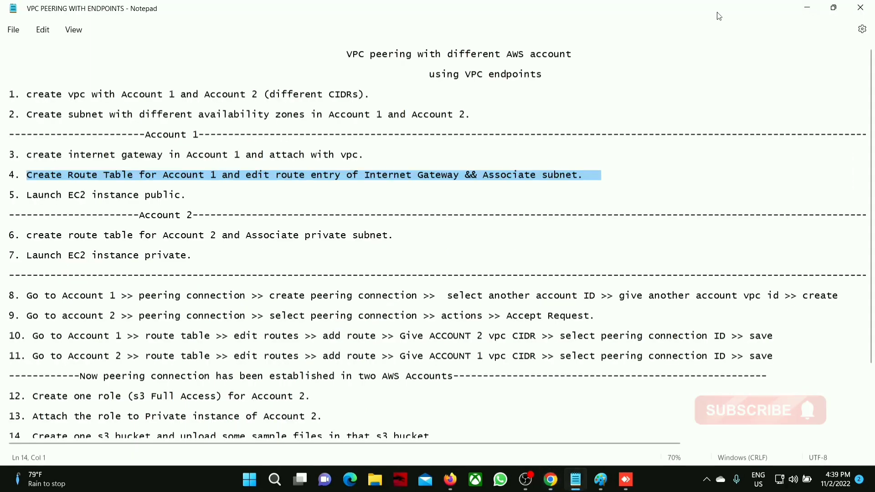
# Review the Notepad checklist, highlighting step 5, the Account 2 heading and step 6 about the route table and private subnet
pyautogui.moveTo(30, 198); pyautogui.dragTo(172, 201)
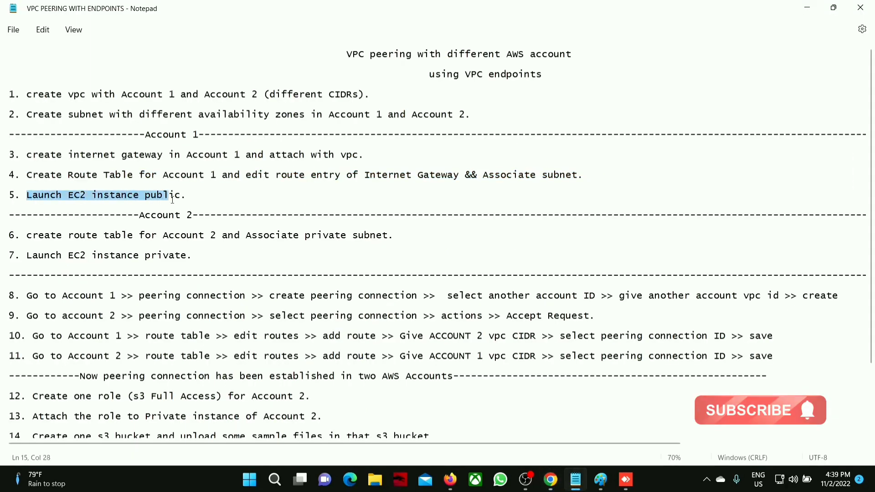
pyautogui.click(183, 197)
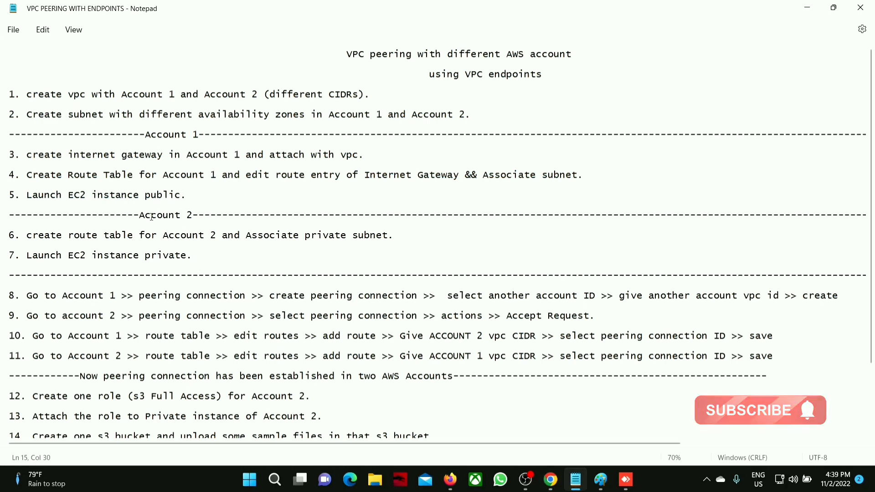
pyautogui.moveTo(144, 216); pyautogui.dragTo(191, 215)
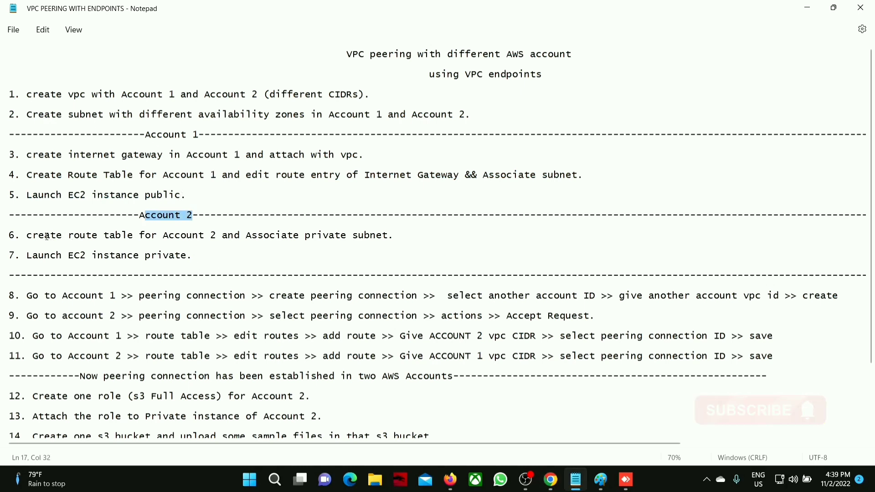
pyautogui.moveTo(28, 237); pyautogui.dragTo(388, 235)
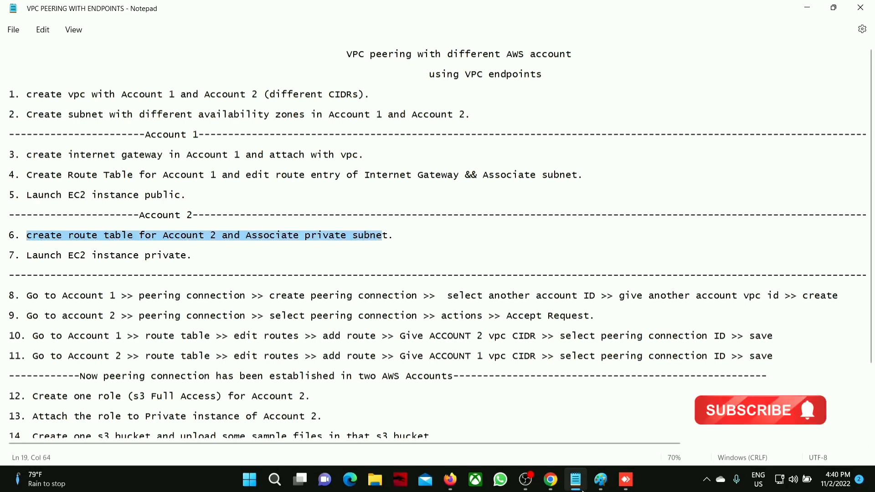
# Switch to the Paint diagram and sketch a freehand mark around the internet gateway, leading up toward the public instance
pyautogui.click(601, 479)
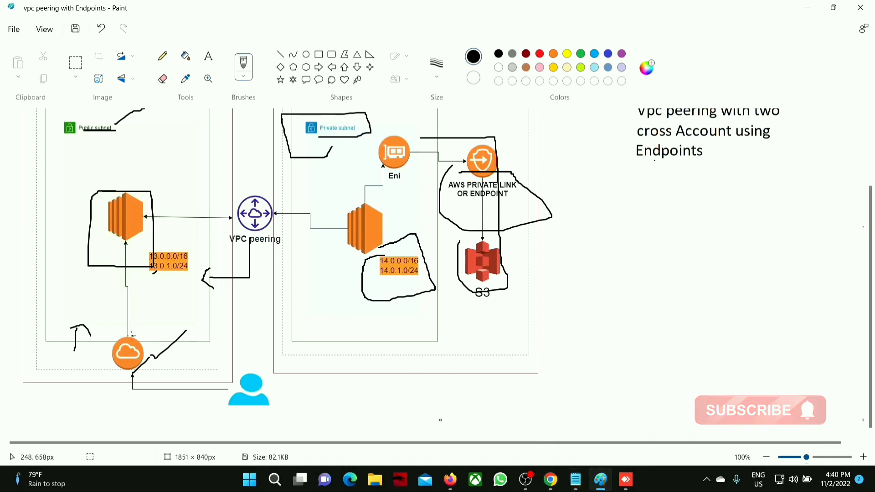
pyautogui.moveTo(119, 346)
pyautogui.mouseDown()
pyautogui.moveTo(145, 364)
pyautogui.moveTo(142, 299)
pyautogui.mouseUp()
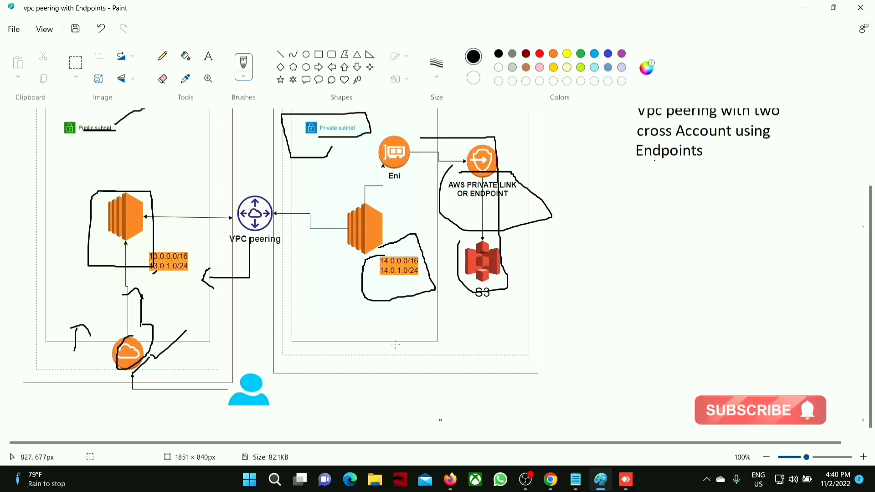
# Sketch a small upward arrow below the private instance in the Paint diagram, and highlight step 7 in the Notepad checklist
pyautogui.moveTo(367, 360)
pyautogui.mouseDown()
pyautogui.moveTo(365, 331)
pyautogui.moveTo(378, 334)
pyautogui.mouseUp()
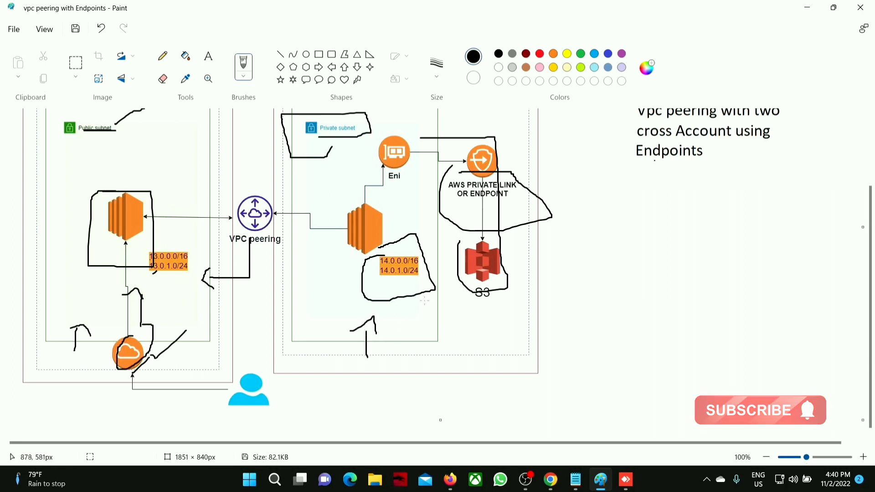
pyautogui.click(805, 7)
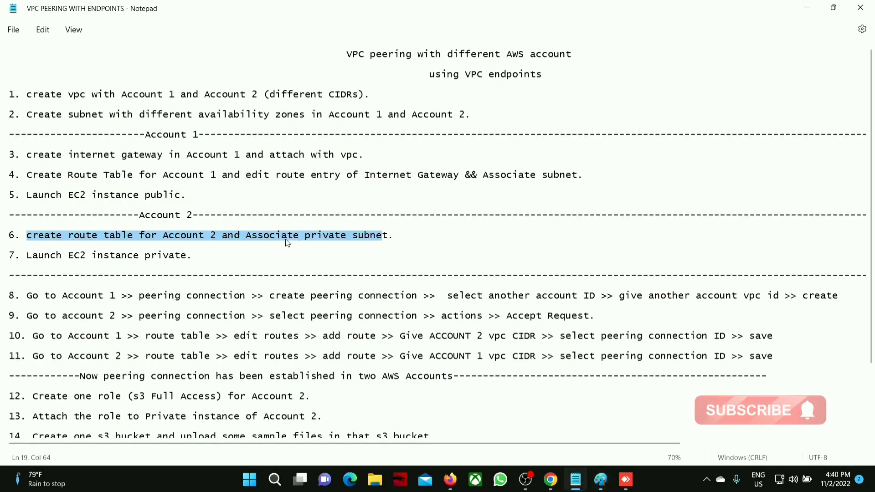
pyautogui.click(395, 237)
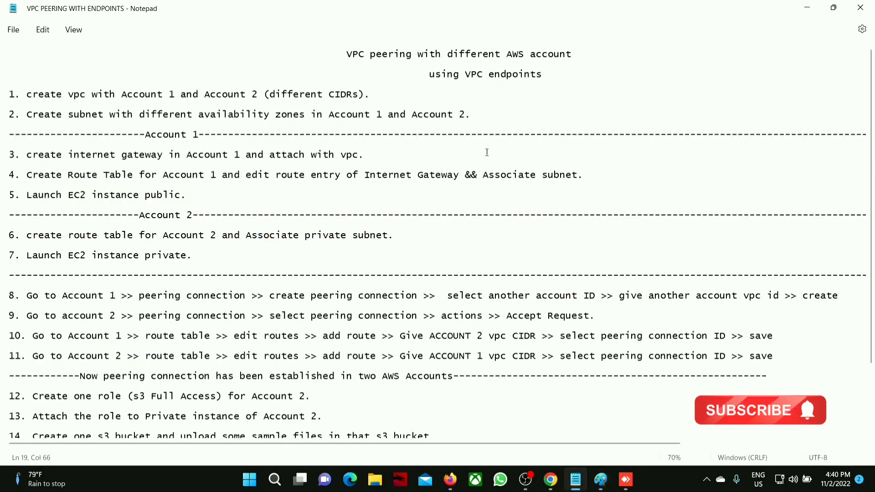
pyautogui.moveTo(29, 254); pyautogui.dragTo(187, 255)
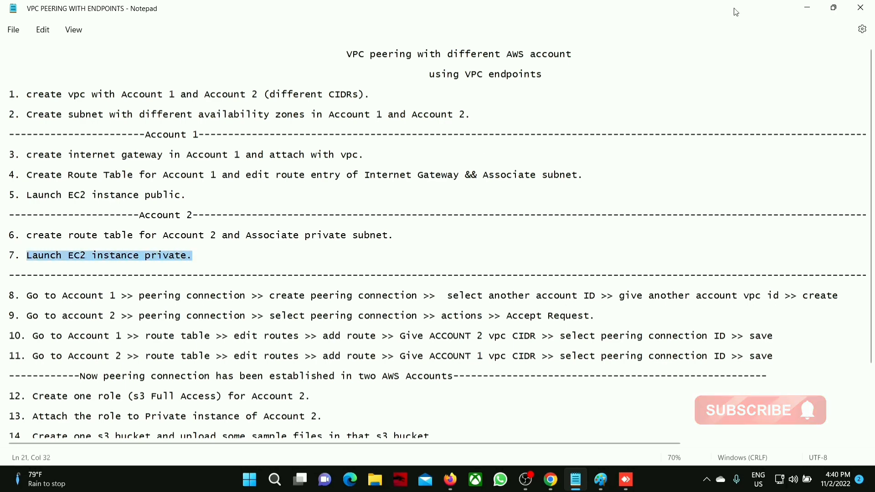
pyautogui.click(801, 10)
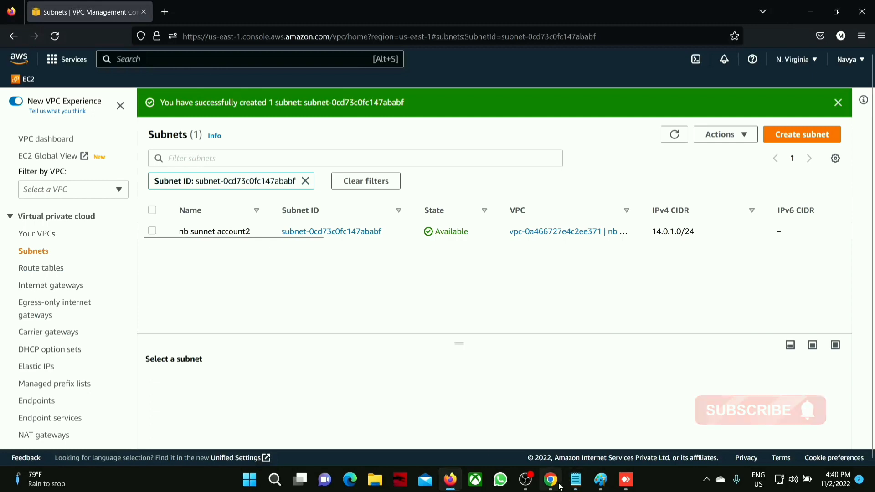
# Switch to the Account 2 console in Firefox and start a new route table named "route table Account2"
pyautogui.moveTo(539, 486)
pyautogui.click(460, 483)
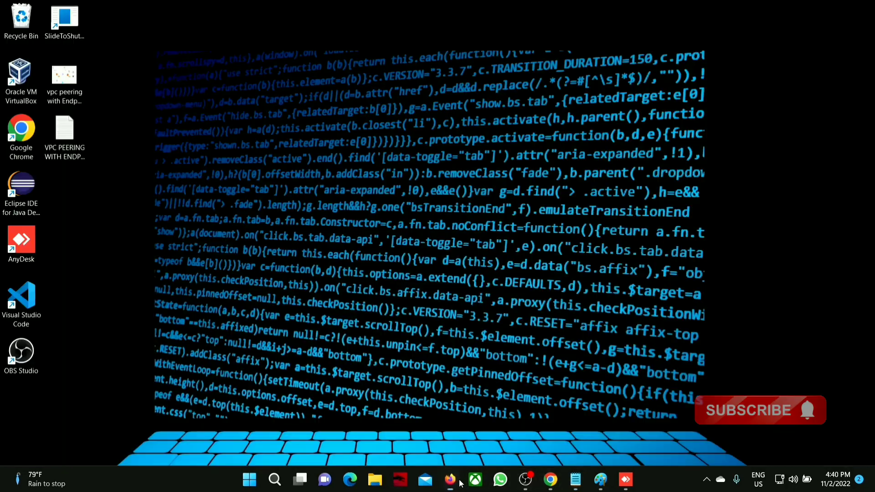
pyautogui.click(454, 484)
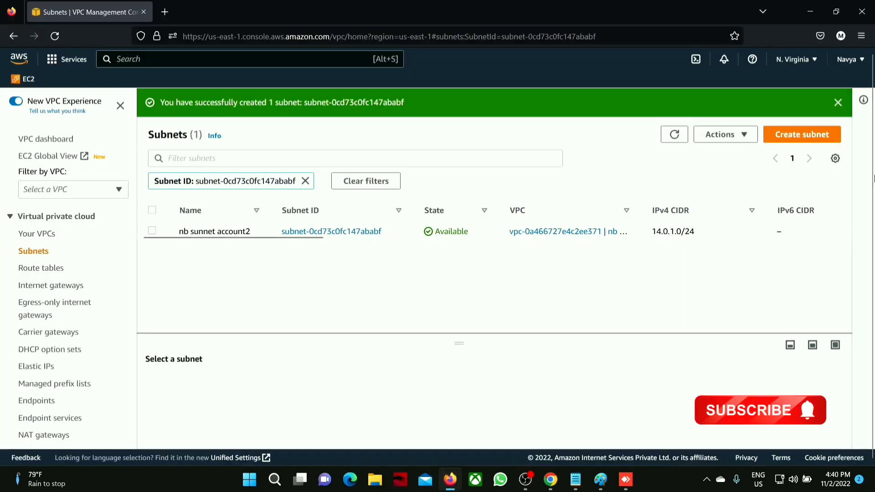
pyautogui.click(51, 269)
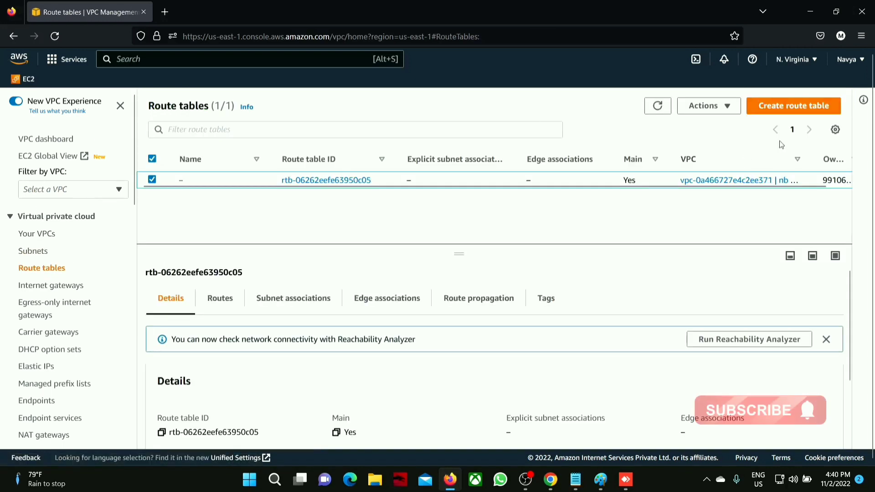
pyautogui.click(788, 107)
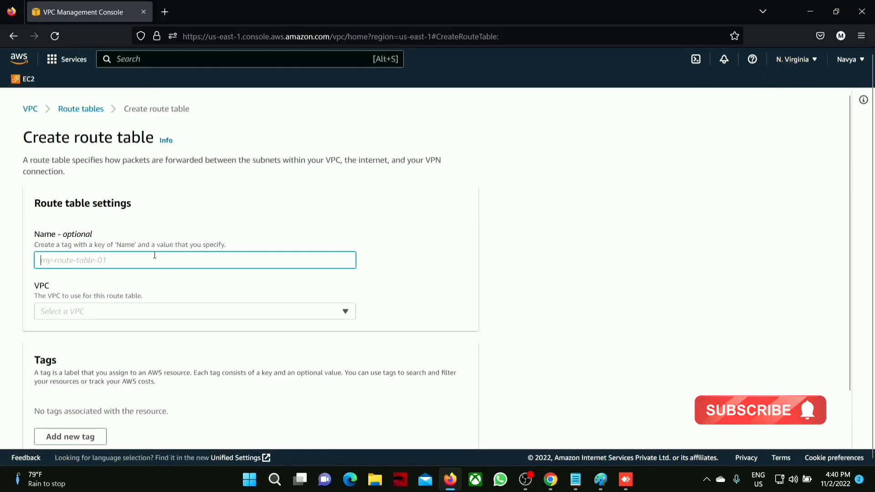
pyautogui.write('m,y')
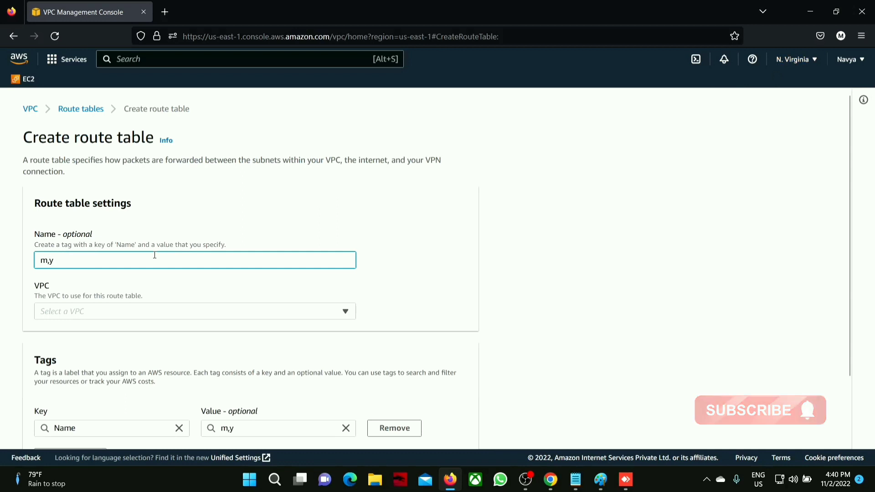
pyautogui.press('BackSpace')
pyautogui.write('rout')
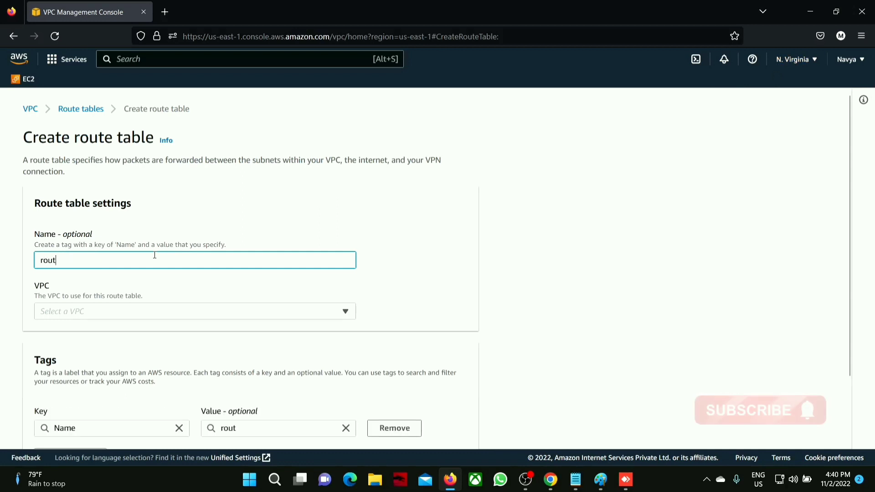
pyautogui.write('e table Account2')
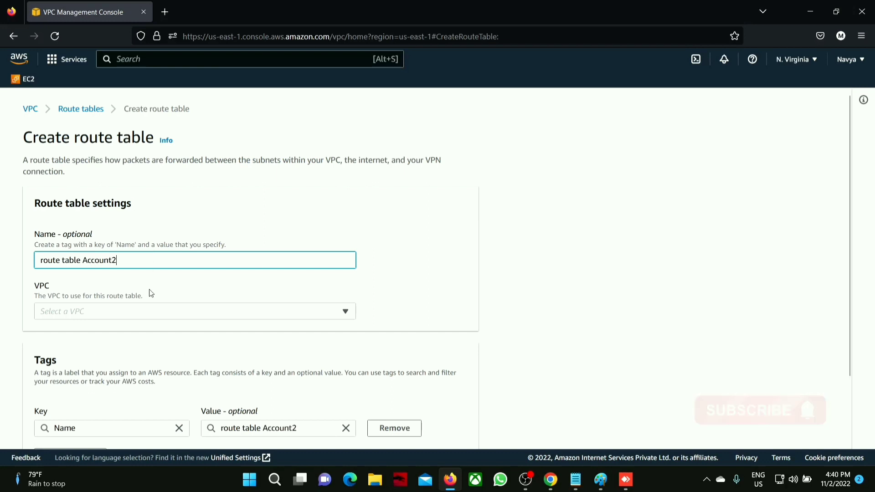
# Assign the route table to the VPC "nb vpc Account 2" and create it
pyautogui.click(152, 313)
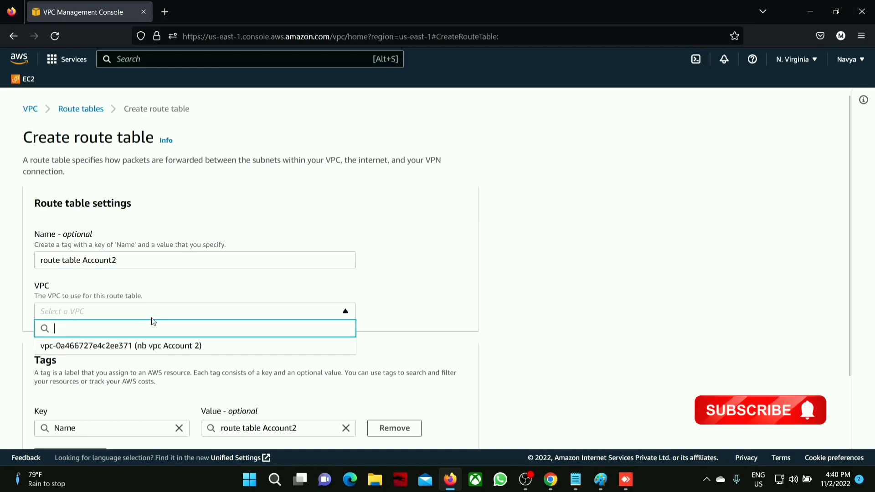
pyautogui.click(158, 346)
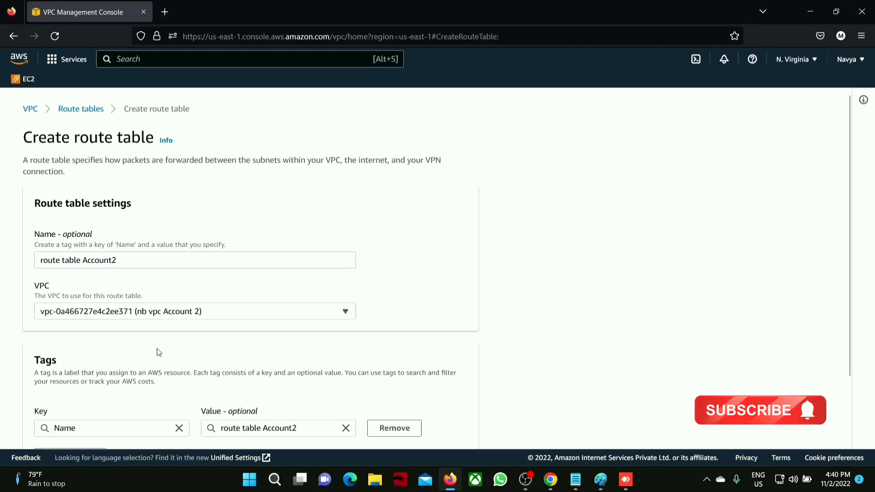
pyautogui.scroll(-2, 158, 351)
pyautogui.click(430, 438)
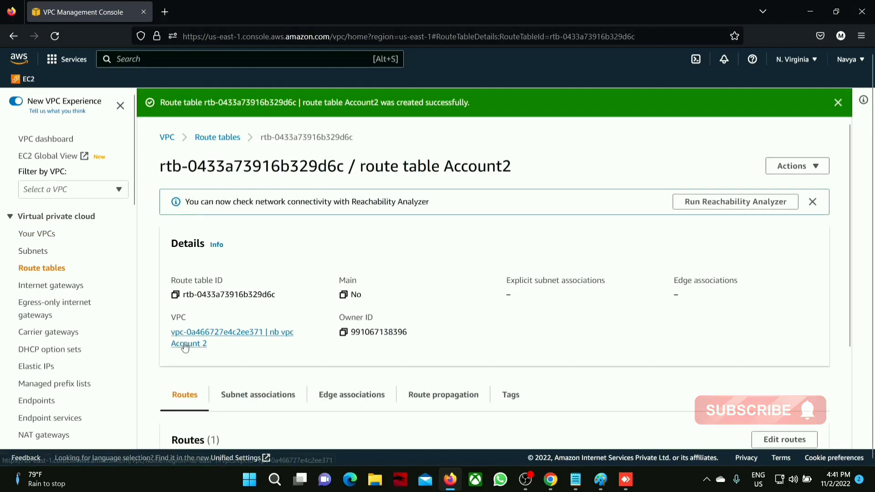
# Associate the subnet "nb sunnet account2" with the Account 2 route table and save the association
pyautogui.scroll(-3, 201, 325)
pyautogui.click(254, 280)
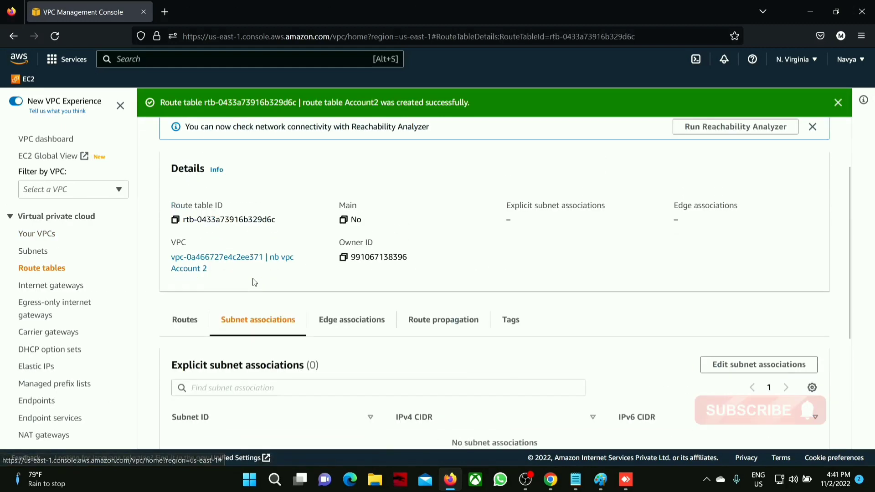
pyautogui.click(812, 366)
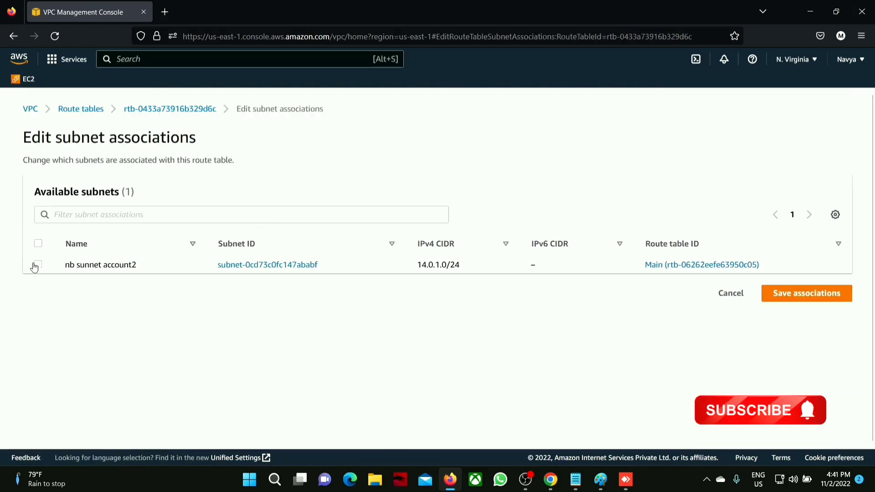
pyautogui.moveTo(136, 266); pyautogui.dragTo(90, 266)
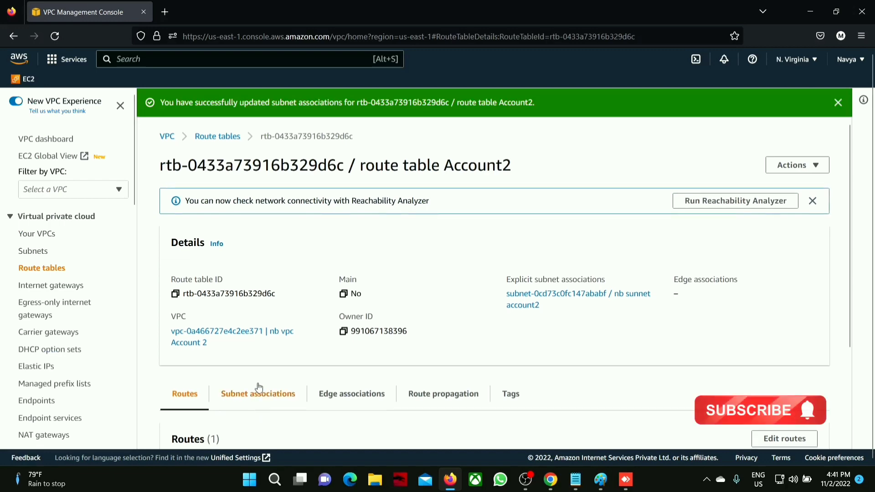
pyautogui.scroll(-3, 259, 387)
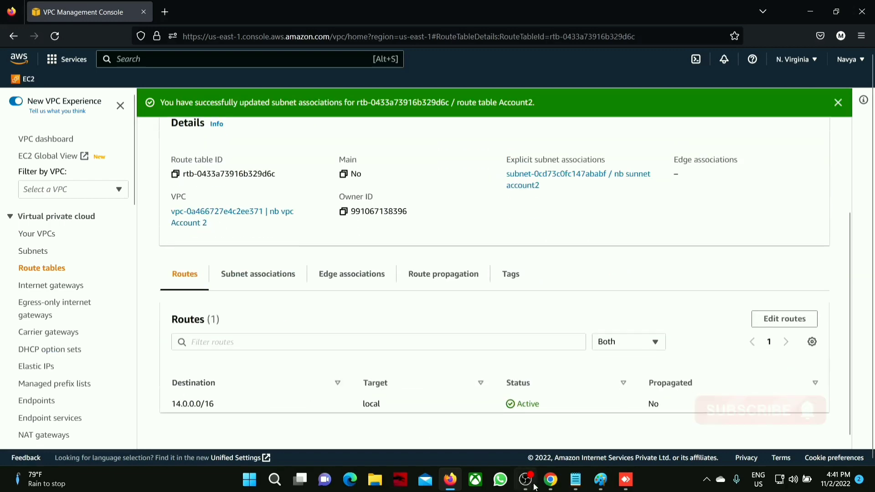
# Review the Notepad checklist, highlighting the Account 2 heading, step 7 for the private instance and step 5 for the public one
pyautogui.click(573, 486)
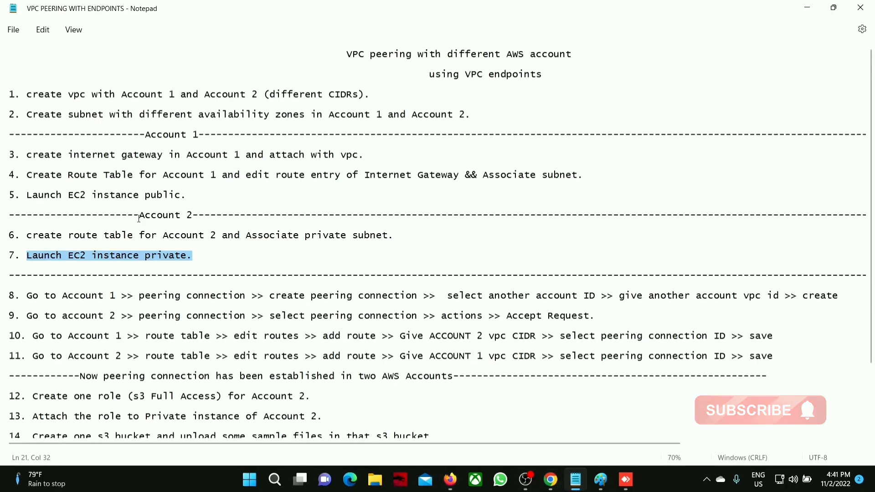
pyautogui.moveTo(139, 216); pyautogui.dragTo(222, 216)
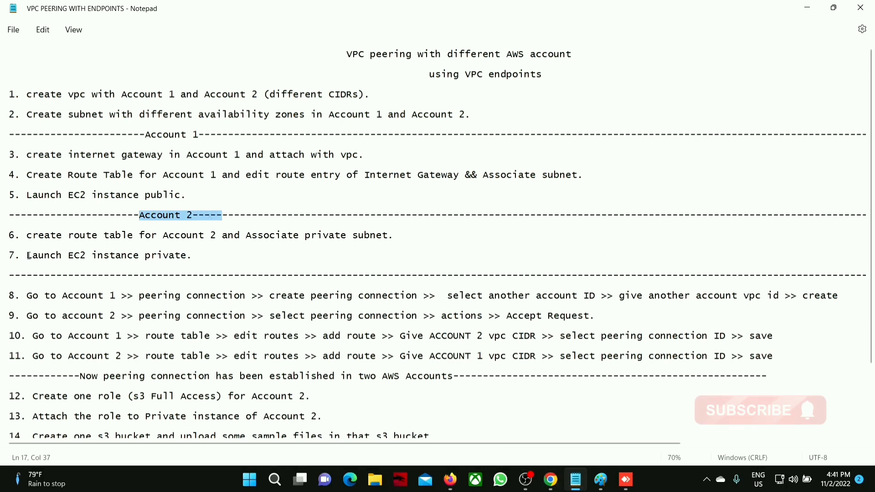
pyautogui.moveTo(28, 256); pyautogui.dragTo(198, 256)
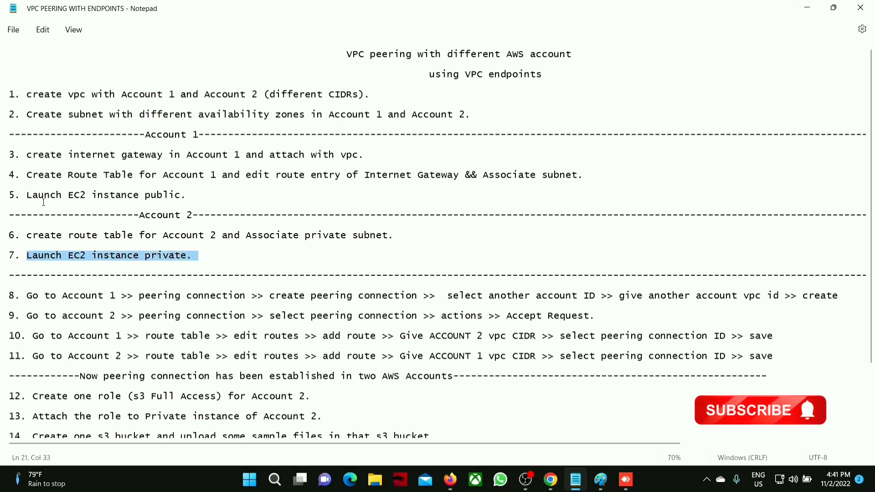
pyautogui.moveTo(30, 197); pyautogui.dragTo(180, 196)
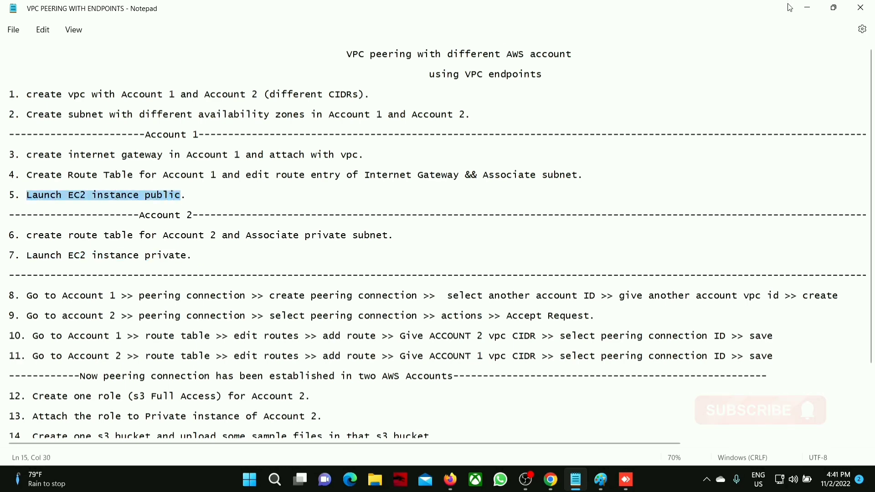
pyautogui.click(805, 11)
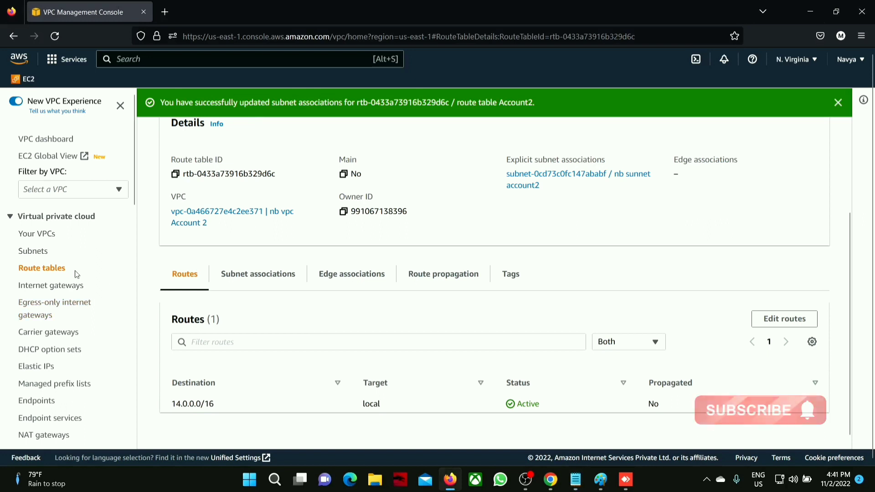
# Open EC2 in a separate browser tab of the Account 2 console and start launching an instance from its instances list
pyautogui.click(69, 68)
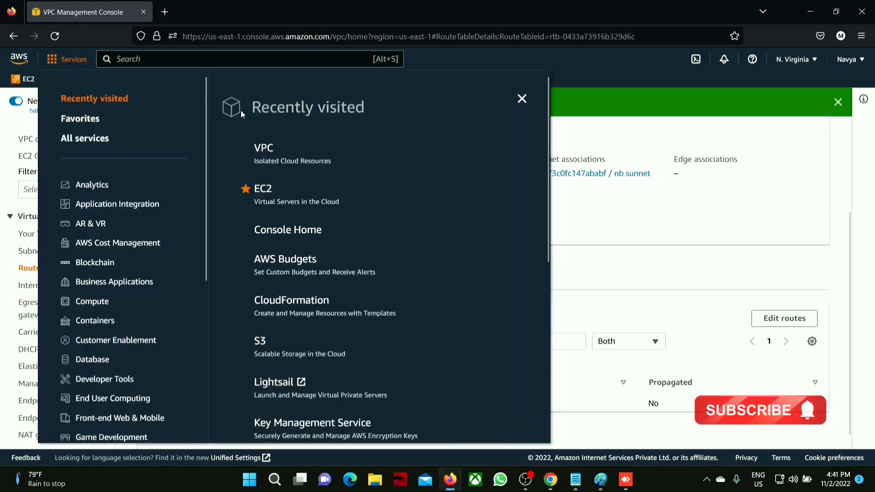
pyautogui.middleClick(263, 192)
pyautogui.click(168, 4)
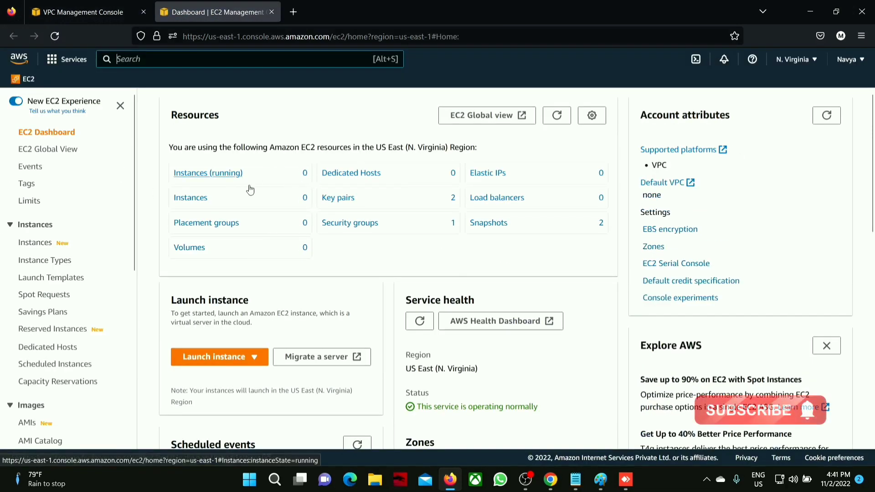
pyautogui.click(193, 200)
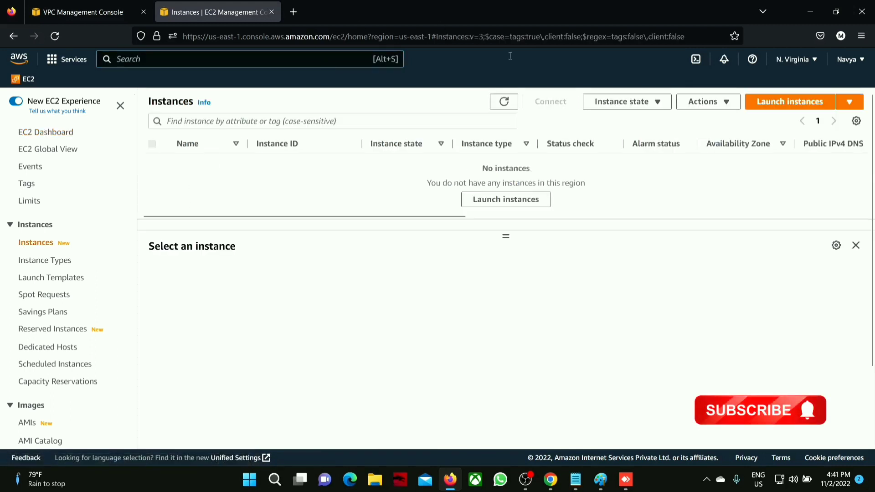
pyautogui.click(794, 103)
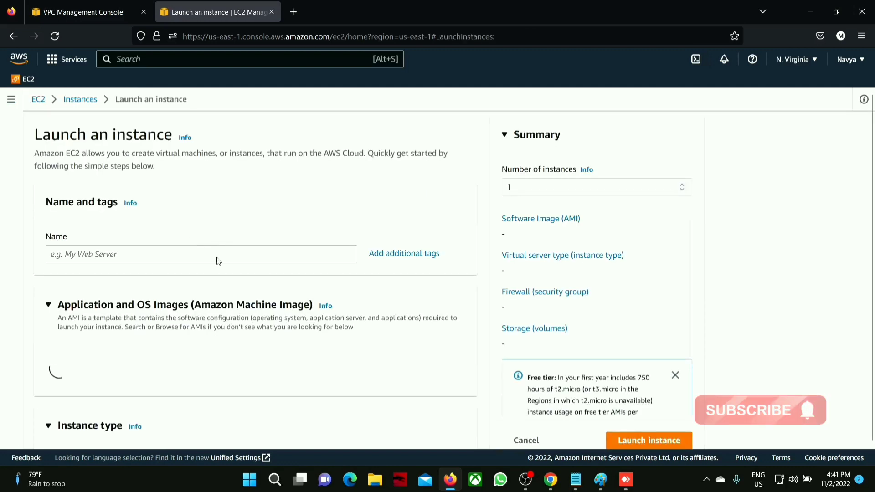
# Name the instance "NB private instance account 2" and continue to its key pair settings
pyautogui.click(201, 258)
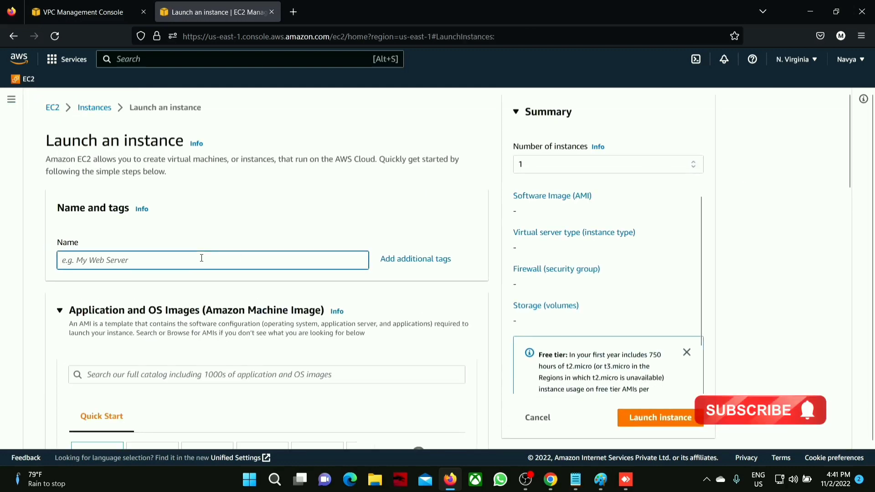
pyautogui.write('NB pr')
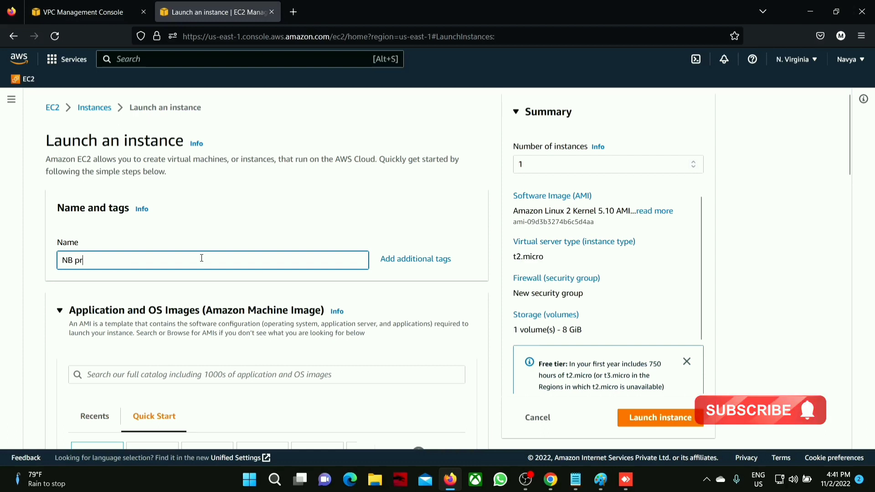
pyautogui.write('ivate ins')
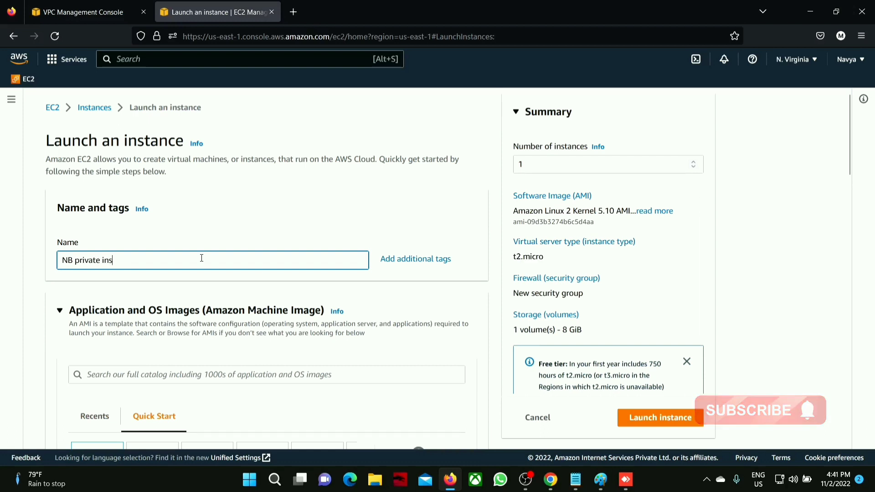
pyautogui.write('t')
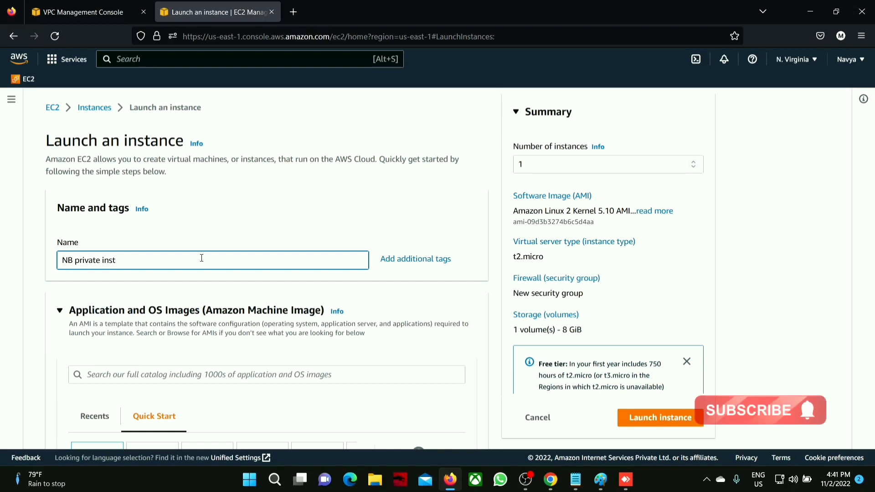
pyautogui.write('amceance account 2')
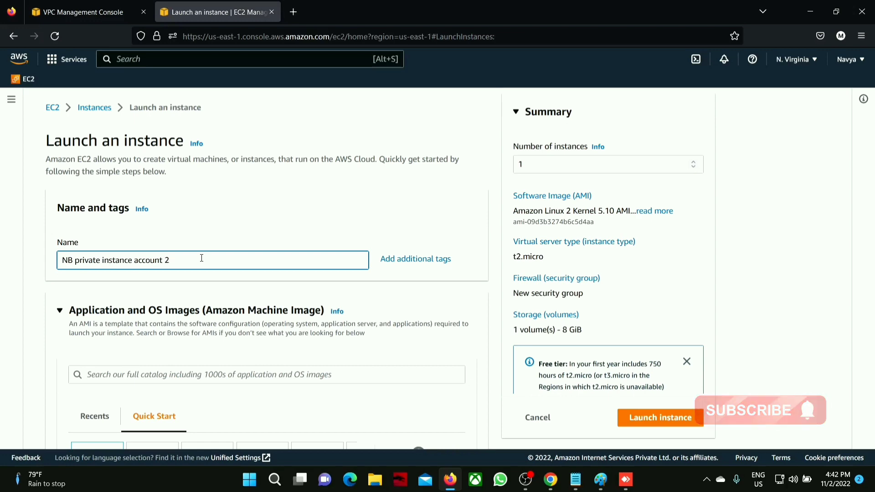
pyautogui.scroll(-4, 201, 258)
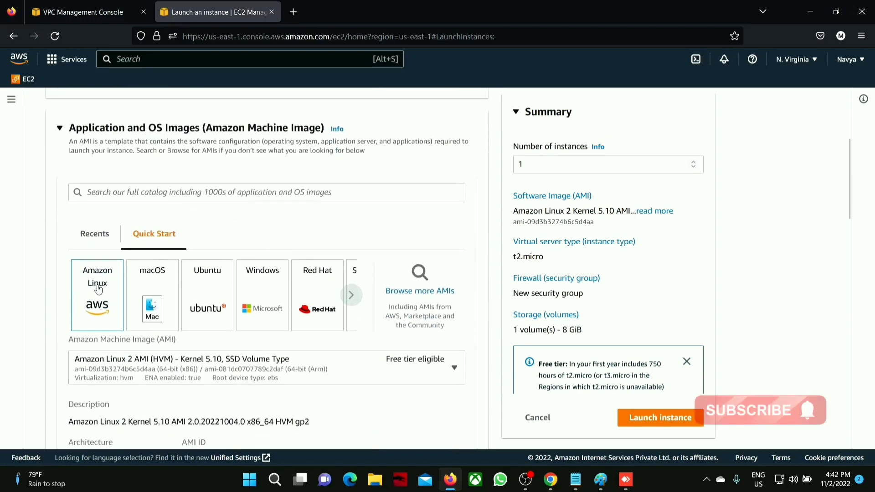
pyautogui.scroll(-8, 64, 301)
pyautogui.scroll(-1, 64, 301)
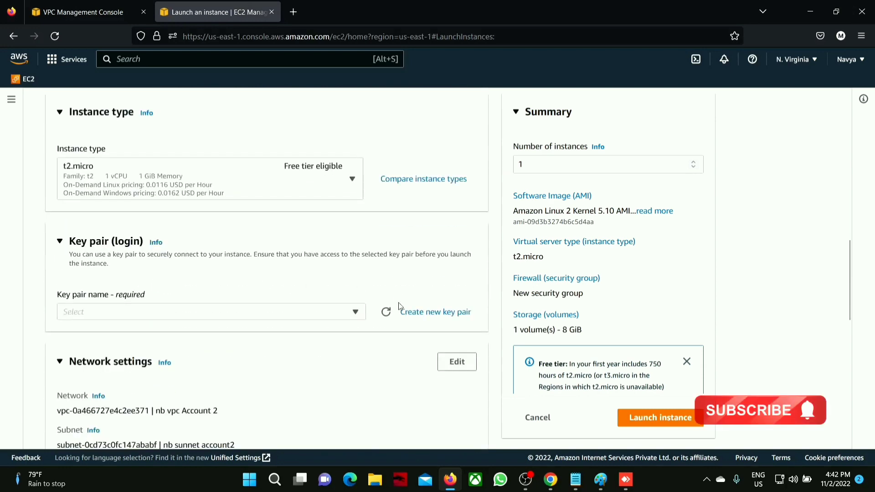
# Create an RSA key pair in .pem format named "n.vir.Account2" for the instance login
pyautogui.click(358, 314)
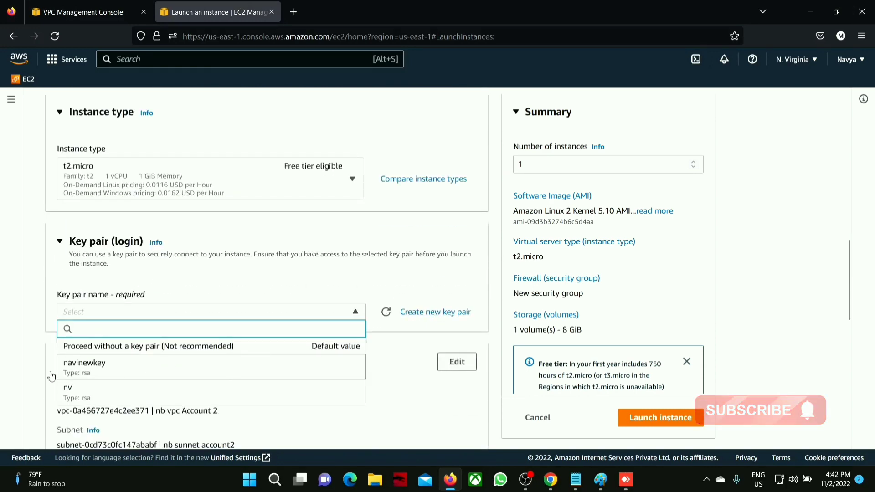
pyautogui.click(415, 314)
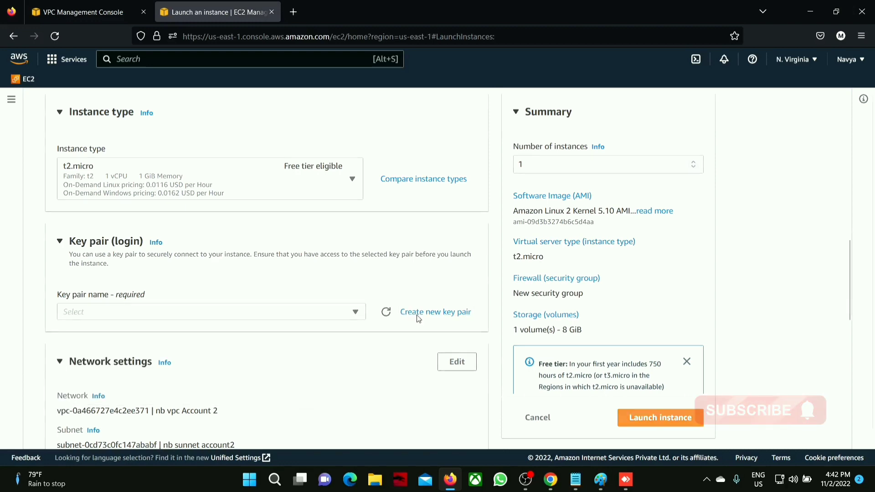
pyautogui.click(332, 237)
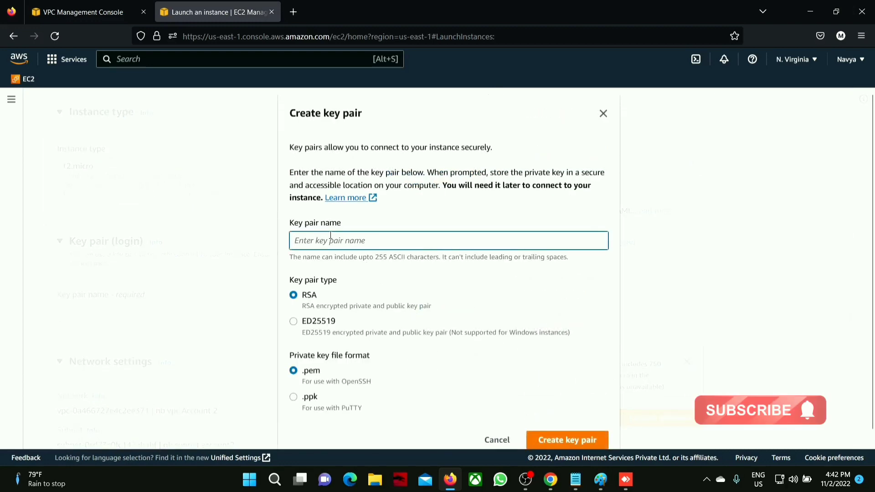
pyautogui.write('n.v')
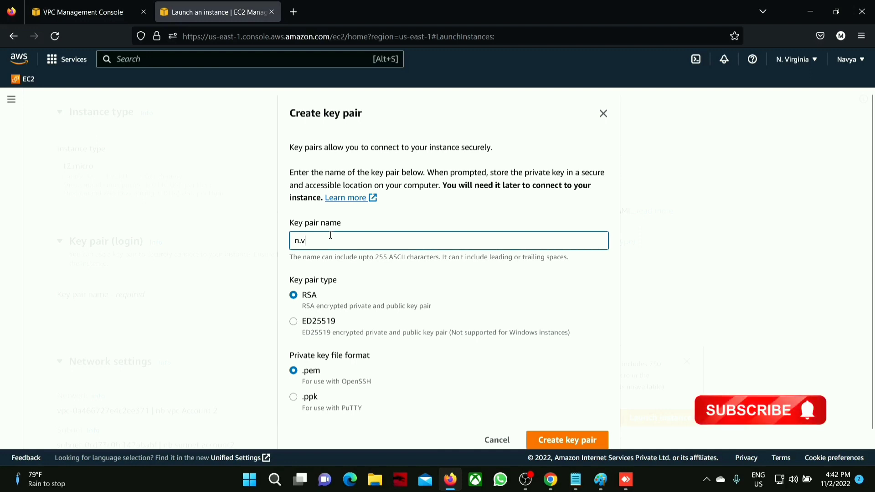
pyautogui.write('ir')
pyautogui.press('BackSpace')
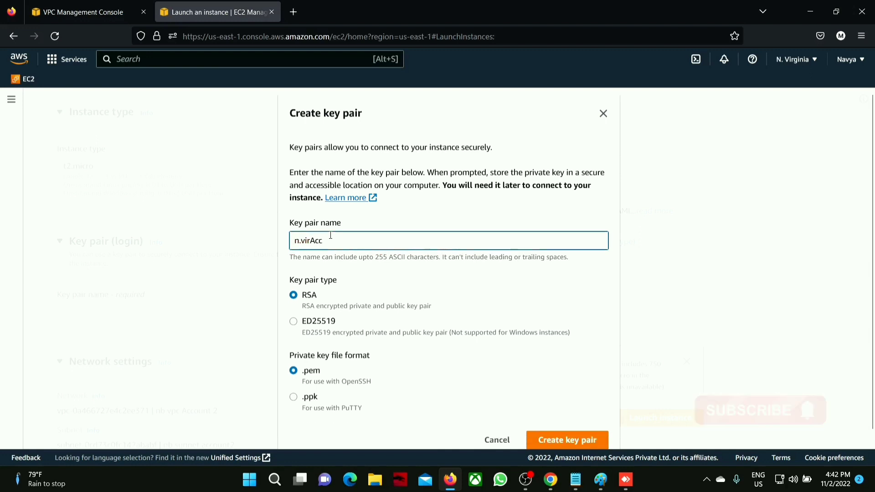
pyautogui.press('BackSpace')
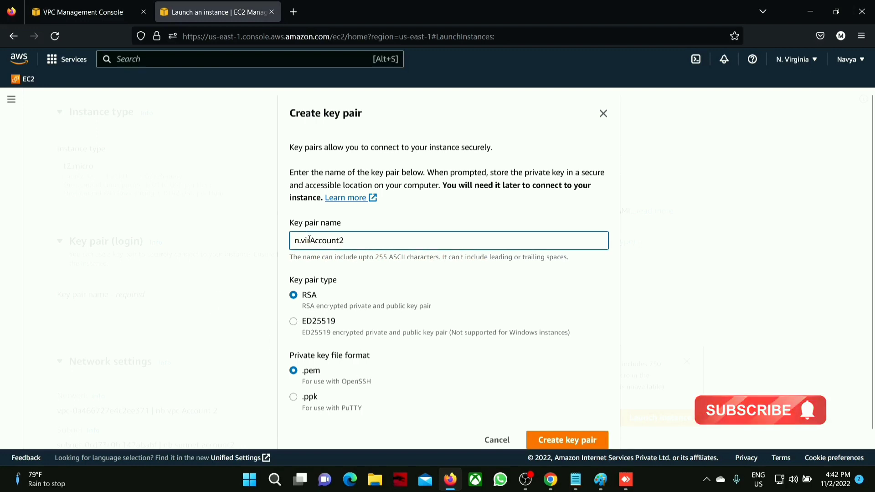
pyautogui.click(310, 240)
pyautogui.write('.')
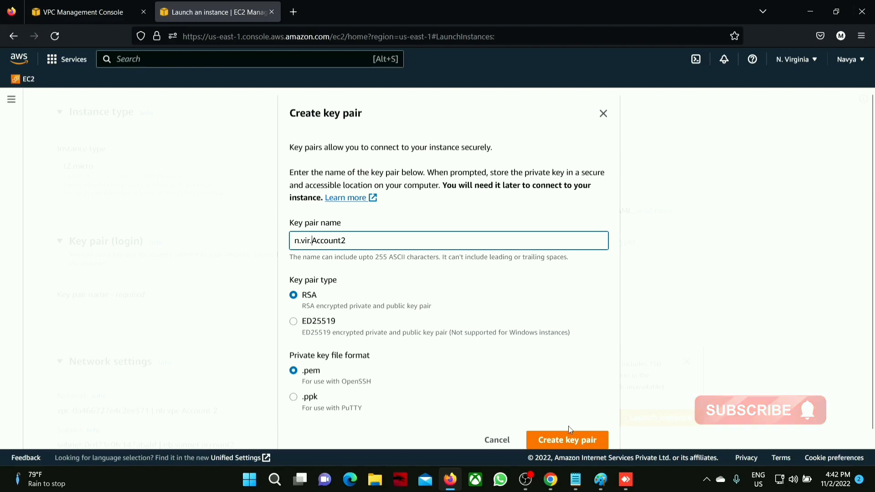
pyautogui.click(569, 440)
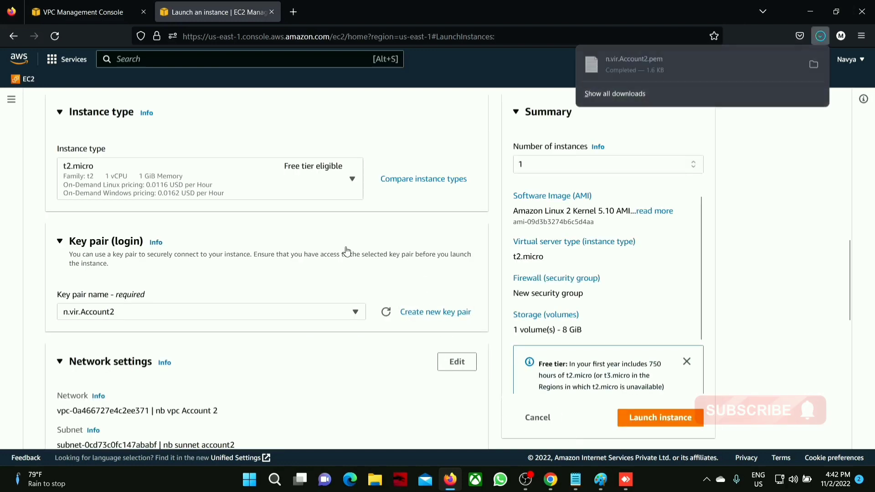
pyautogui.moveTo(672, 56)
pyautogui.mouseDown()
pyautogui.moveTo(628, 58)
pyautogui.moveTo(665, 67)
pyautogui.mouseUp()
# Edit the network settings, choosing the VPC "nb vpc Account 2" and the subnet "nb sunnet account2"
pyautogui.scroll(-3, 273, 301)
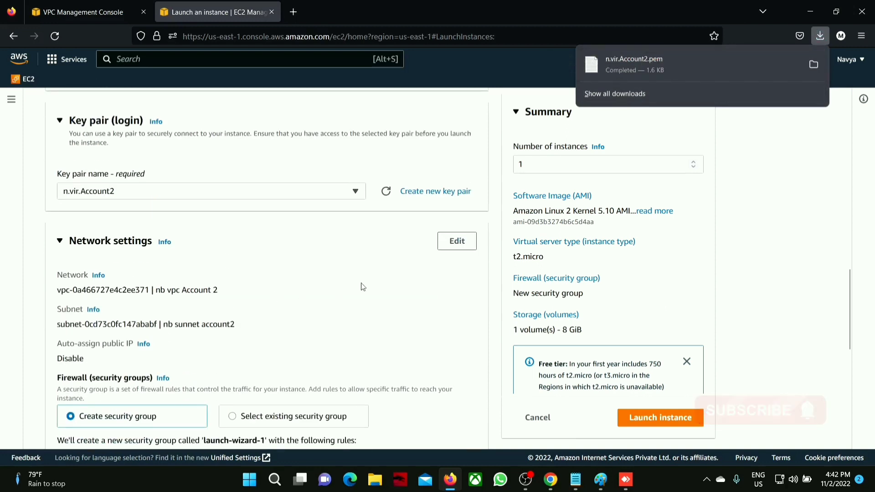
pyautogui.click(461, 243)
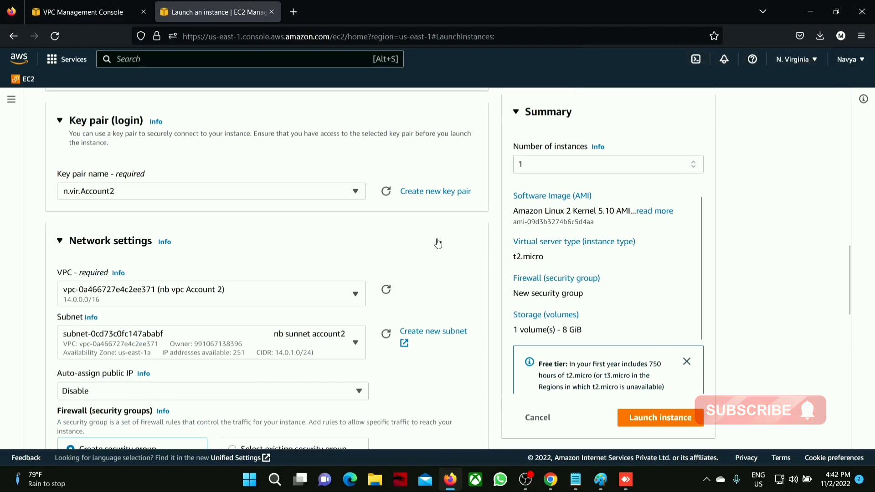
pyautogui.click(194, 297)
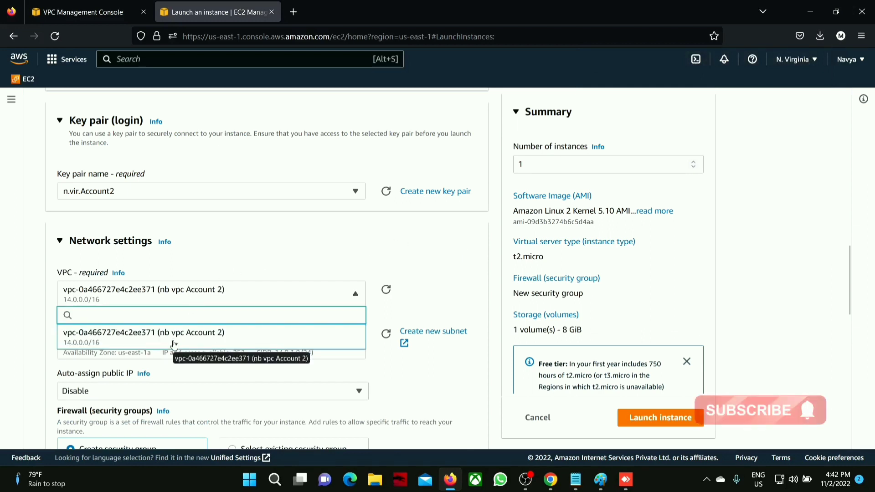
pyautogui.click(174, 340)
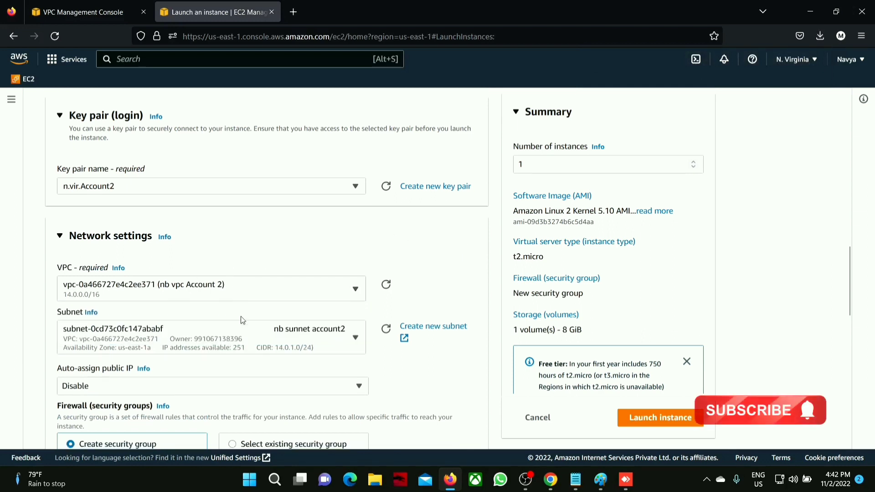
pyautogui.scroll(-2, 243, 320)
pyautogui.click(261, 281)
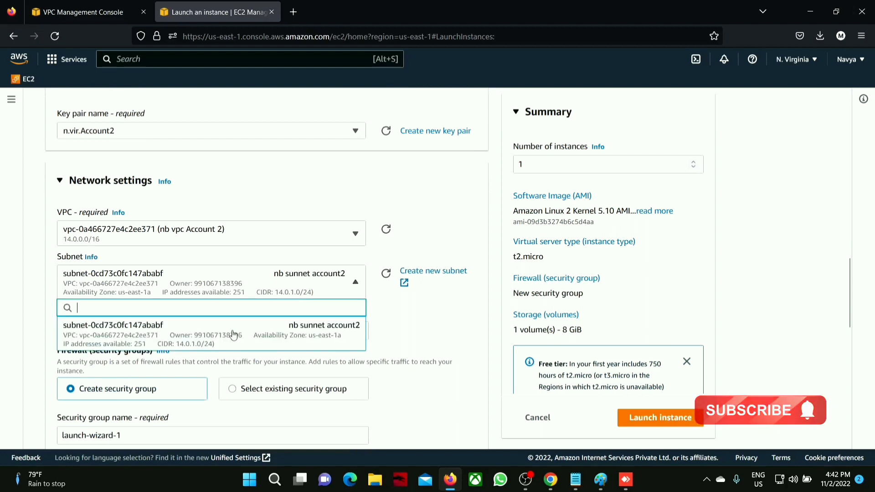
pyautogui.click(256, 290)
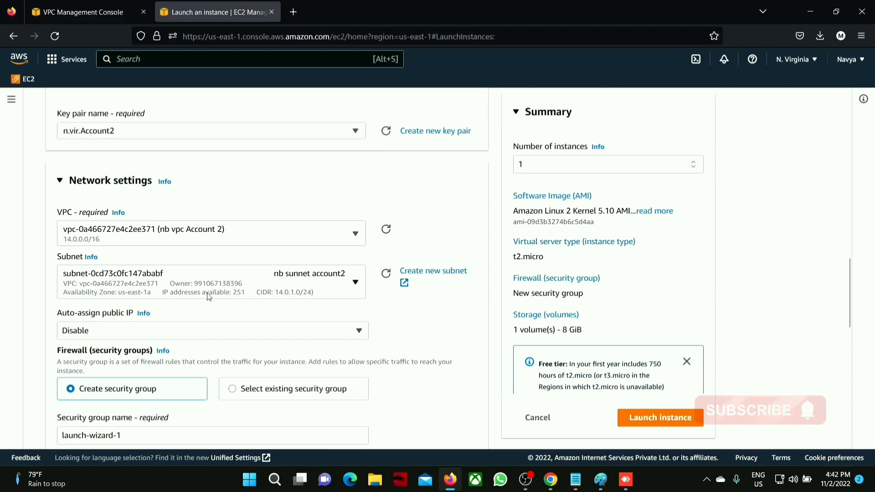
# Check the instance name at the start of the form and keep auto-assign public IP set to Disable
pyautogui.scroll(9, 63, 317)
pyautogui.scroll(7, 121, 164)
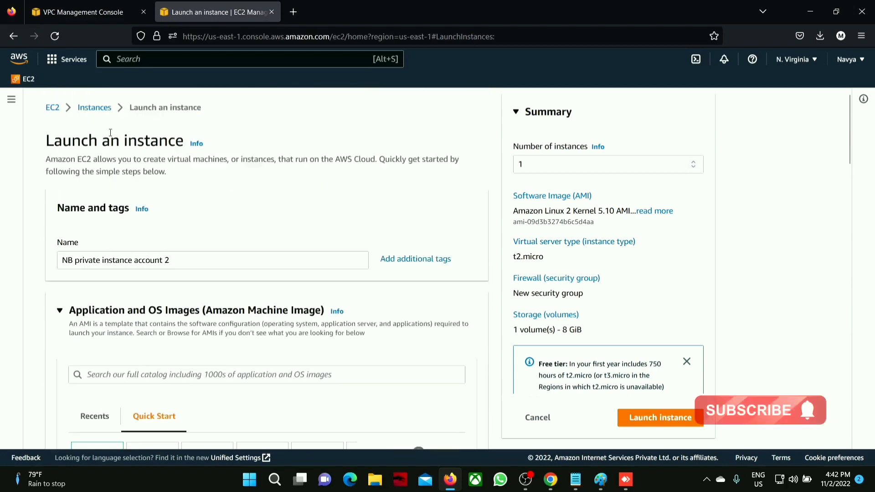
pyautogui.scroll(-16, 110, 155)
pyautogui.scroll(-1, 109, 155)
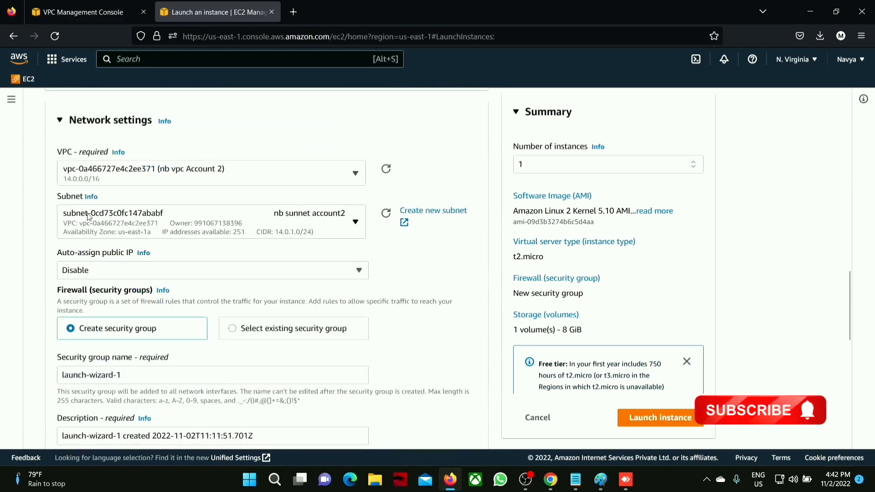
pyautogui.click(91, 267)
pyautogui.click(90, 306)
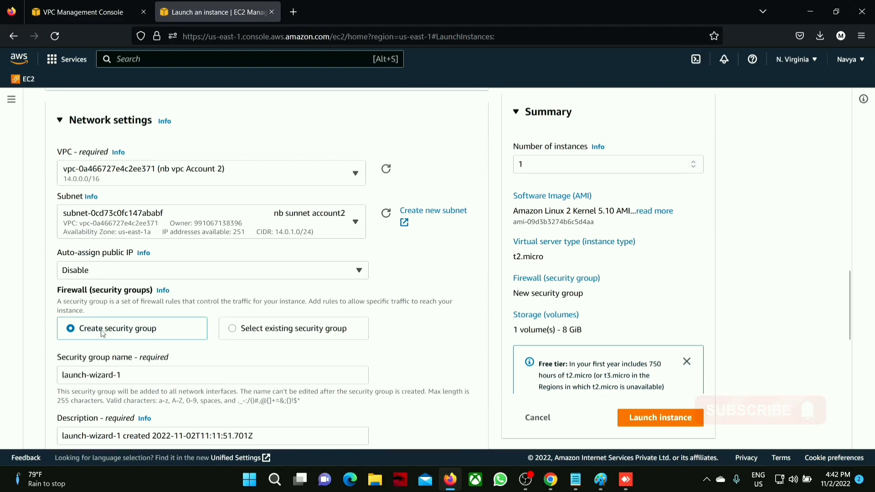
# Keep the option to create a new security group and name the group "sg account2"
pyautogui.moveTo(83, 335); pyautogui.dragTo(159, 332)
pyautogui.scroll(-3, 151, 347)
pyautogui.click(112, 263)
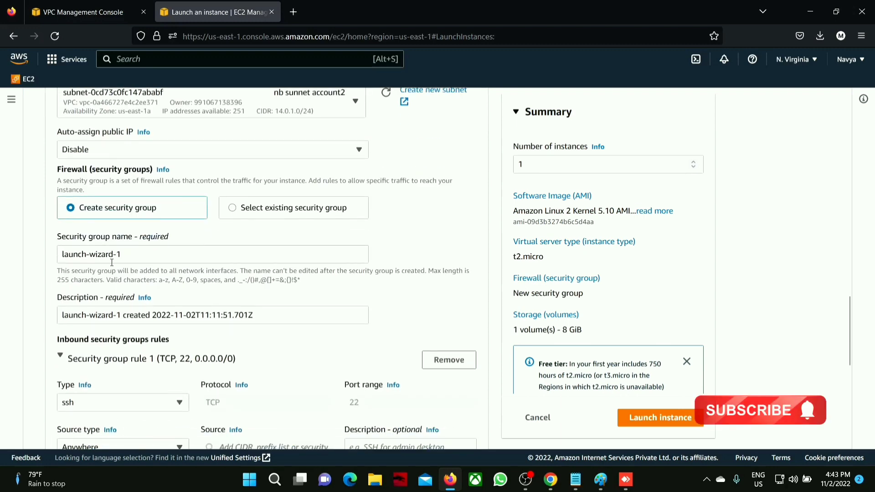
pyautogui.moveTo(120, 260); pyautogui.dragTo(69, 254)
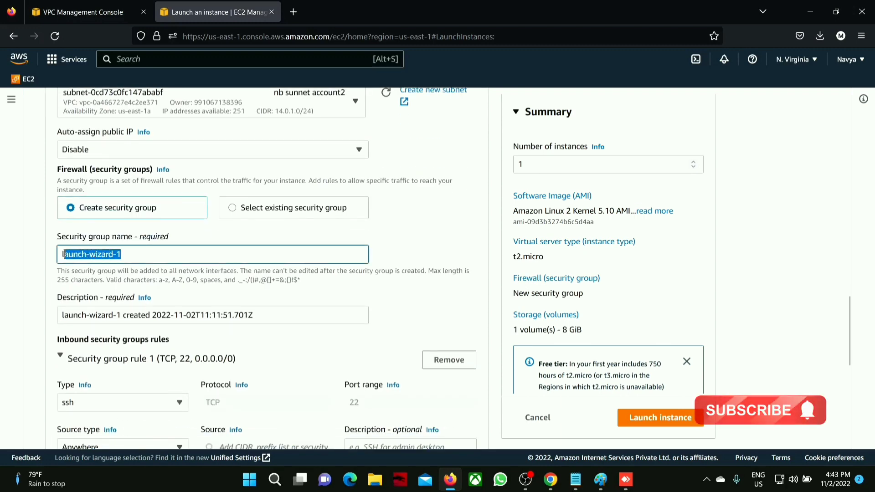
pyautogui.press('BackSpace')
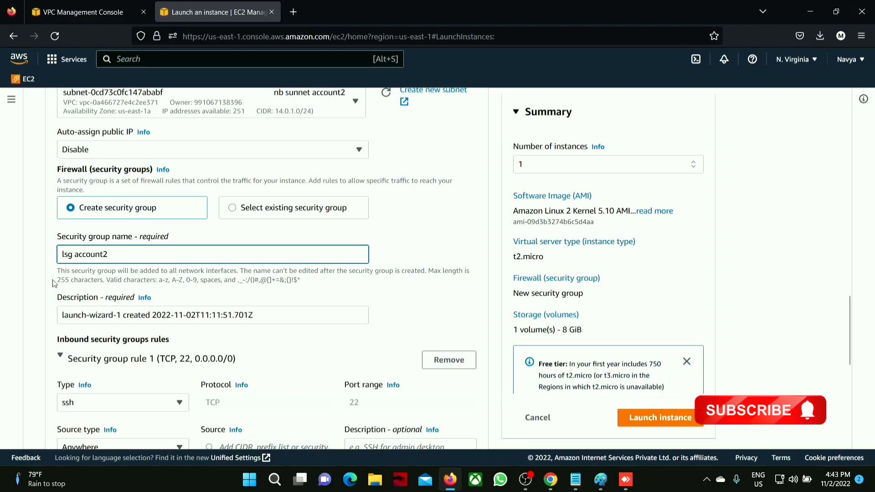
pyautogui.scroll(-3, 65, 254)
pyautogui.scroll(2, 57, 197)
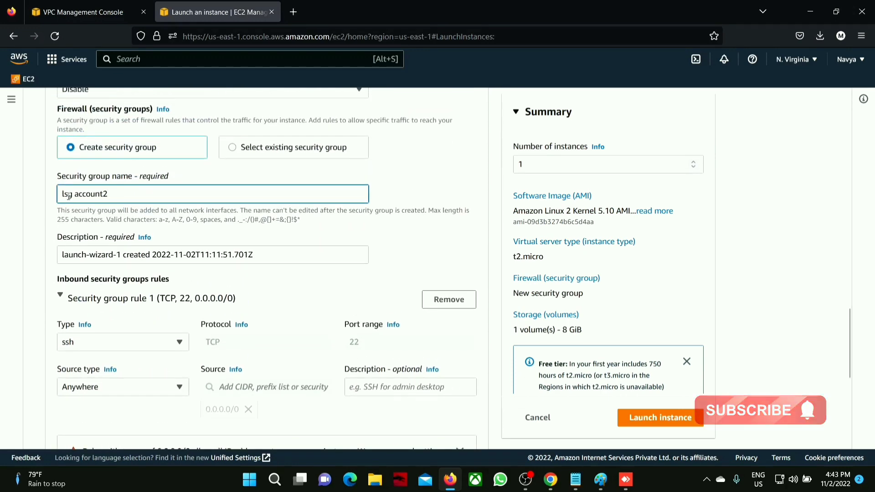
pyautogui.press('BackSpace')
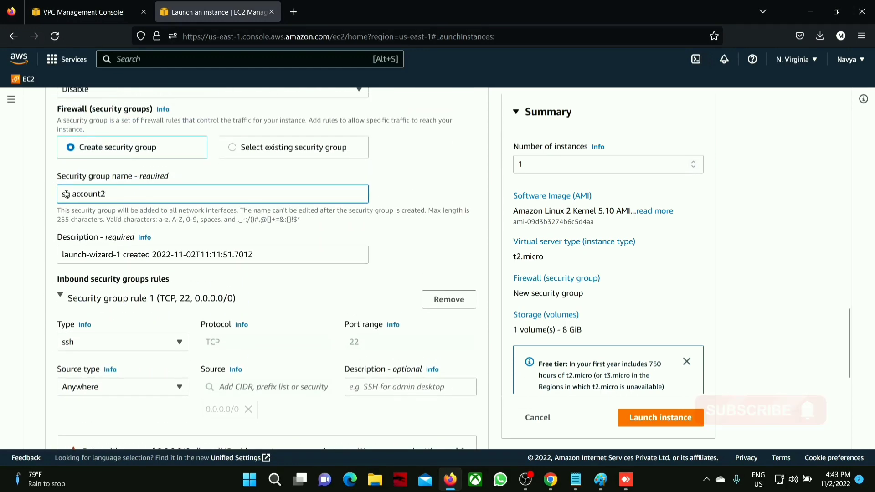
# Launch the private instance with the default SSH rule and check its state in the instances list
pyautogui.scroll(-3, 66, 194)
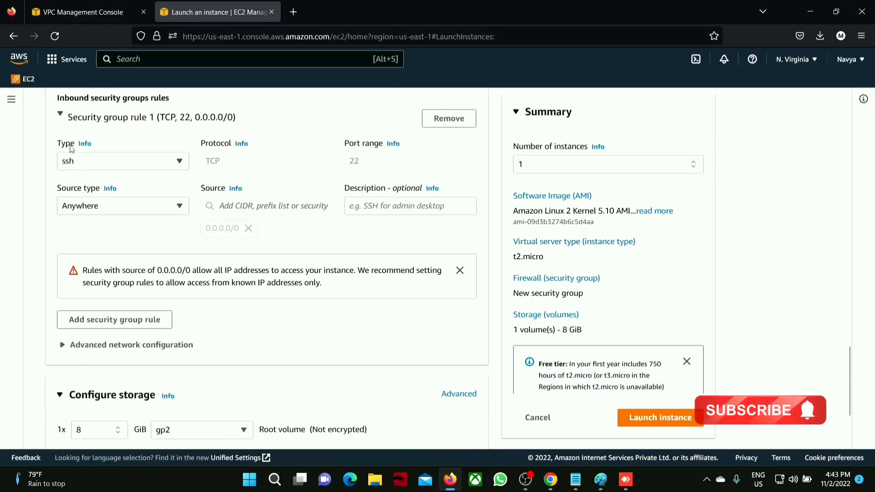
pyautogui.click(647, 423)
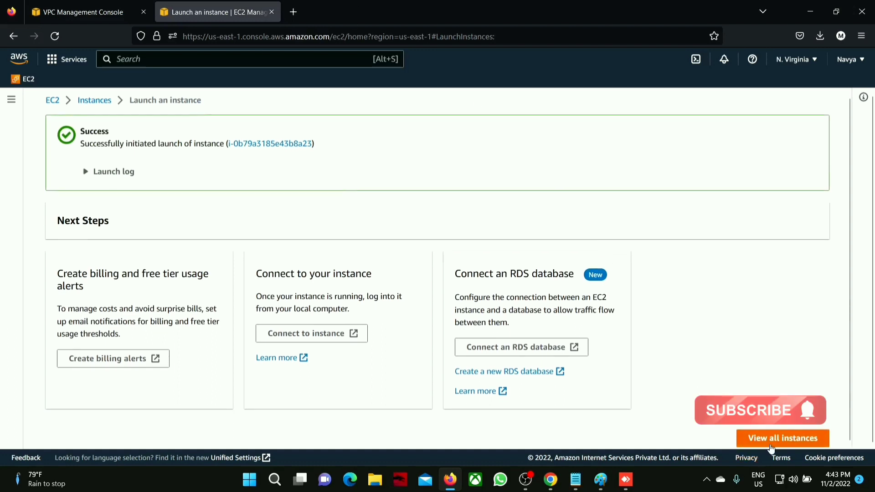
pyautogui.click(773, 438)
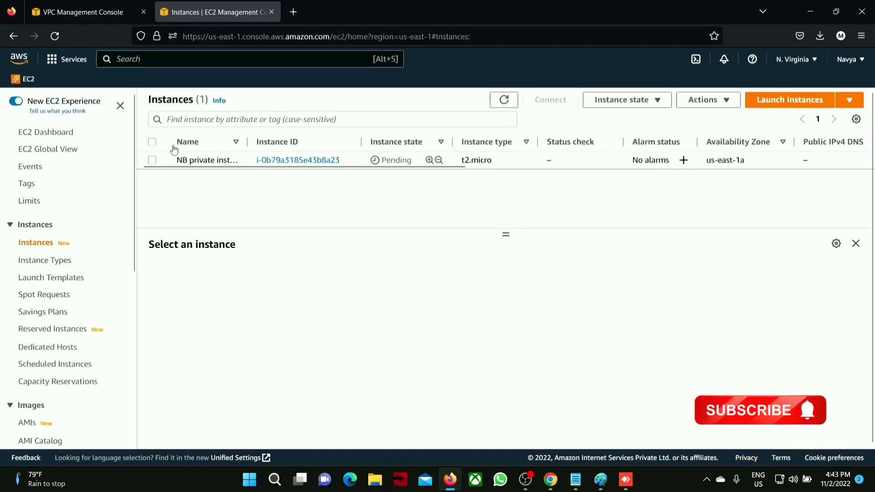
pyautogui.moveTo(381, 159); pyautogui.dragTo(412, 160)
# Review the Notepad checklist, highlighting the Account 2 steps and step 5 for launching the public EC2 instance
pyautogui.click(809, 12)
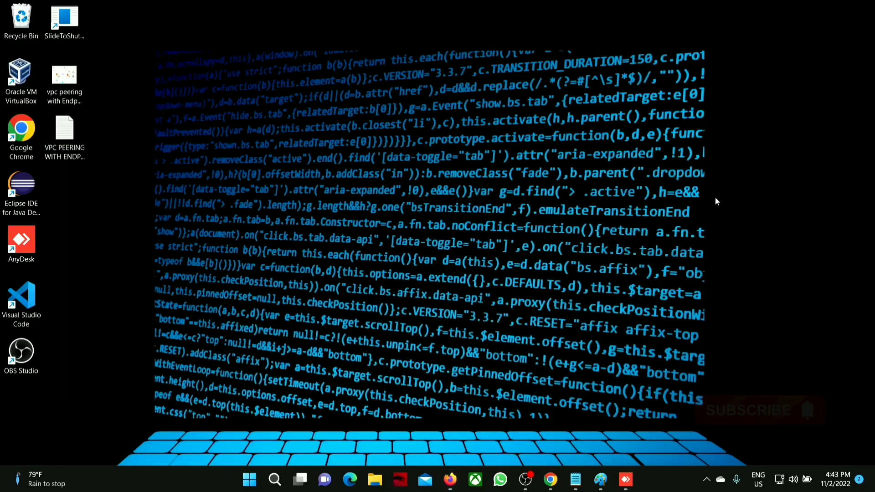
pyautogui.click(576, 487)
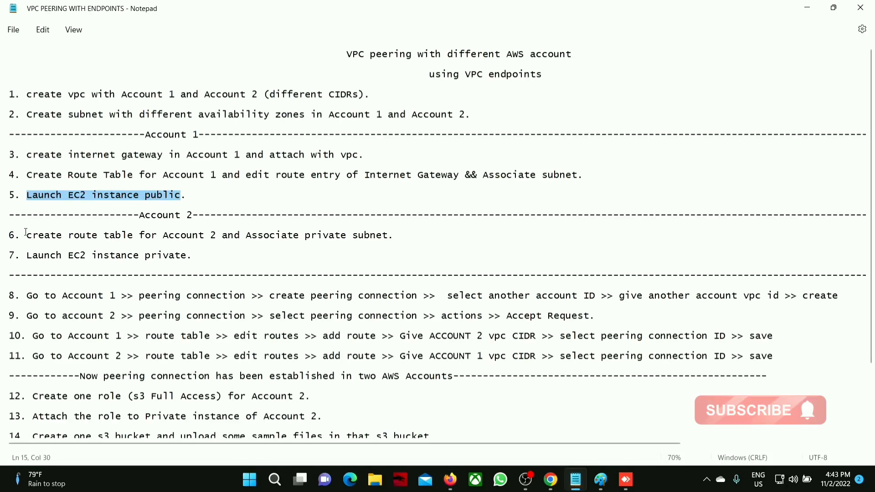
pyautogui.moveTo(32, 236); pyautogui.dragTo(183, 256)
pyautogui.moveTo(28, 196); pyautogui.dragTo(193, 195)
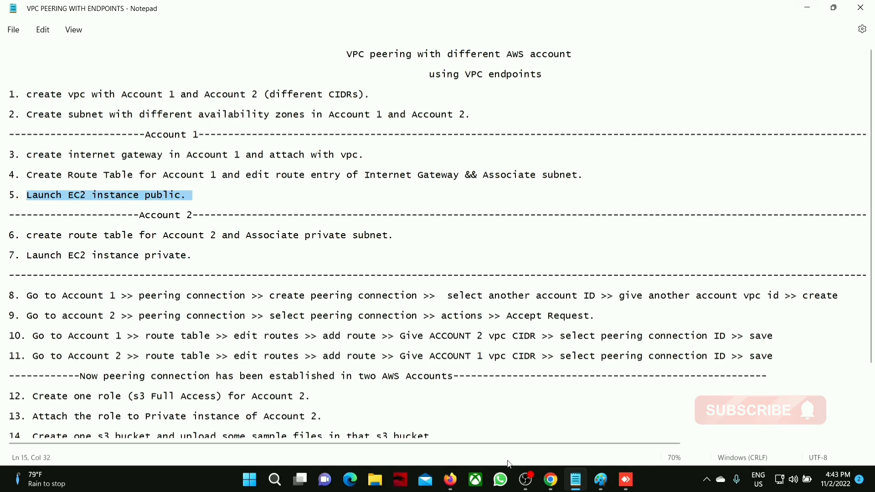
# Switch to the Account 1 console in Chrome, open EC2 in a separate tab and start launching an instance
pyautogui.click(451, 478)
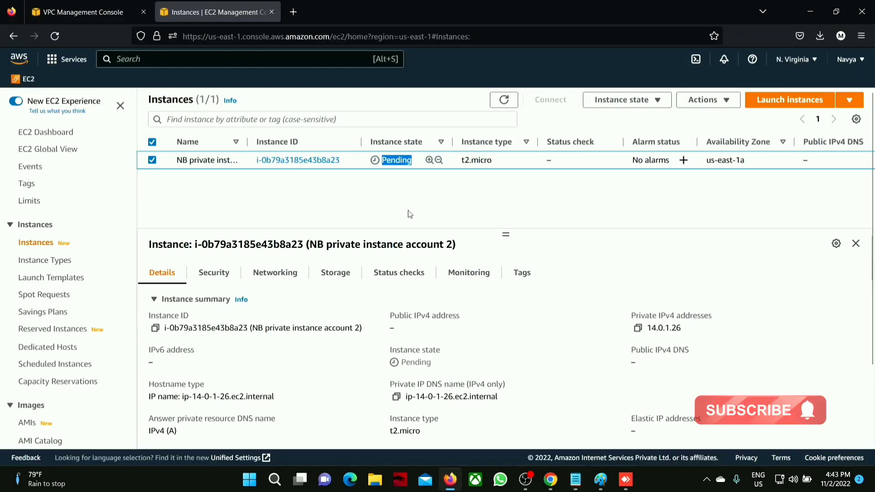
pyautogui.click(550, 484)
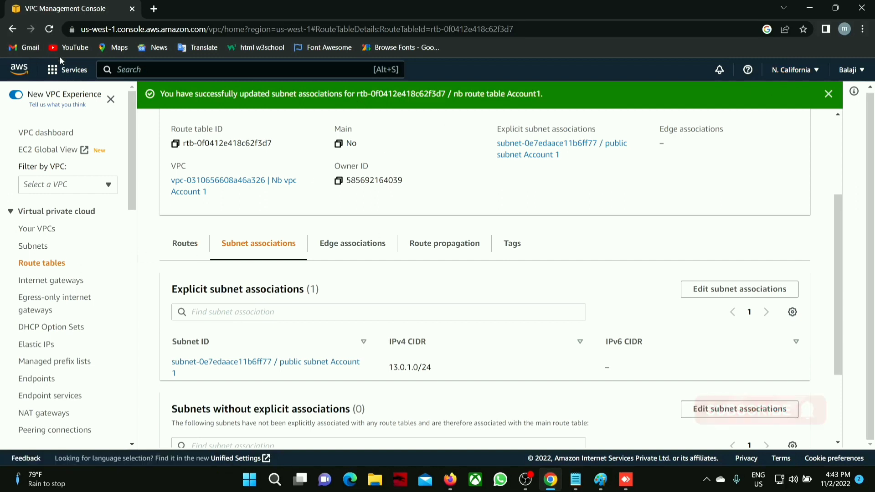
pyautogui.click(66, 69)
pyautogui.keyDown('ctrl'); pyautogui.click(272, 232); pyautogui.keyUp('ctrl')
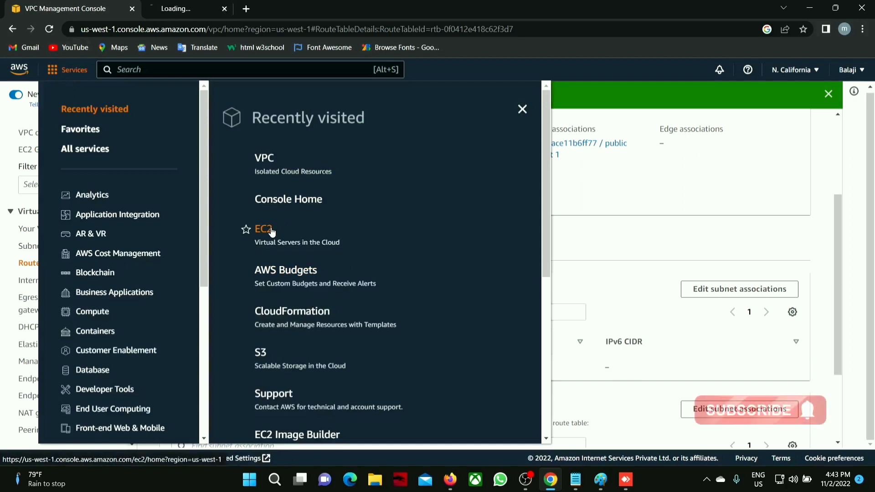
pyautogui.click(168, 6)
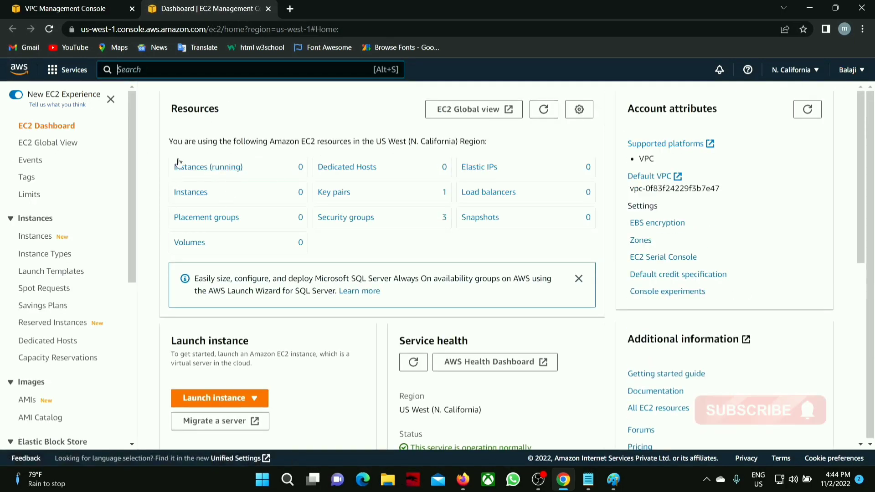
pyautogui.click(192, 194)
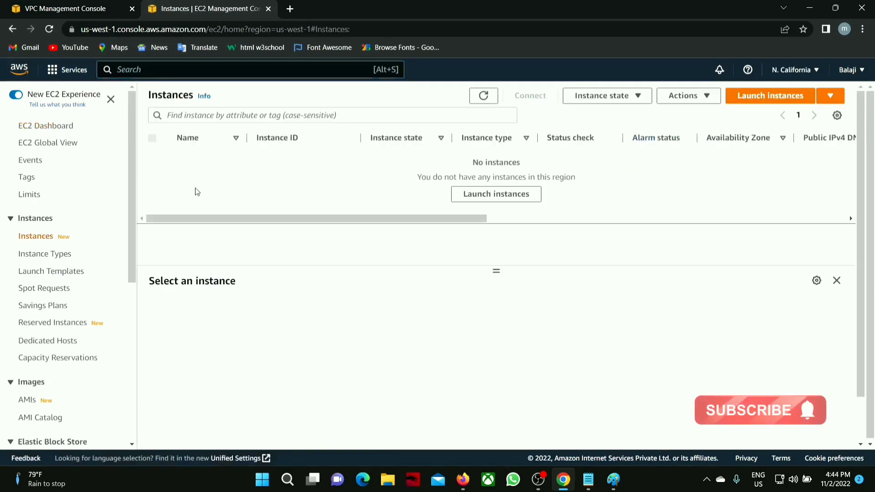
pyautogui.click(775, 104)
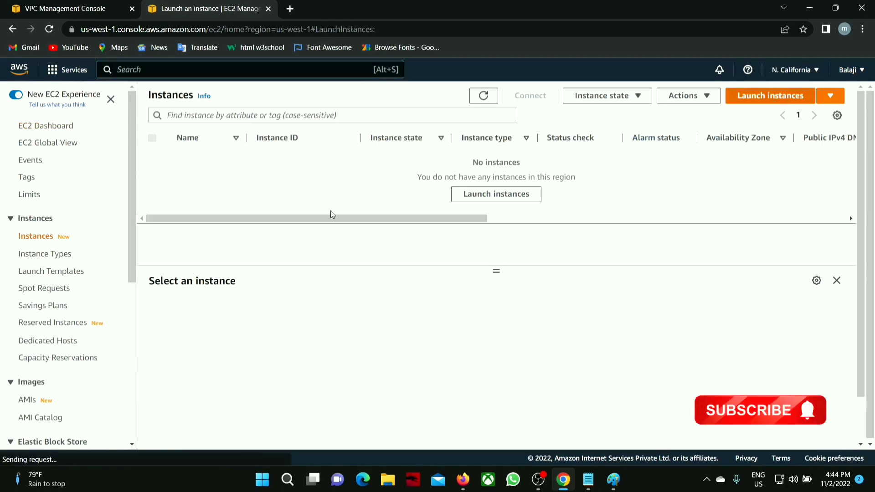
pyautogui.click(212, 254)
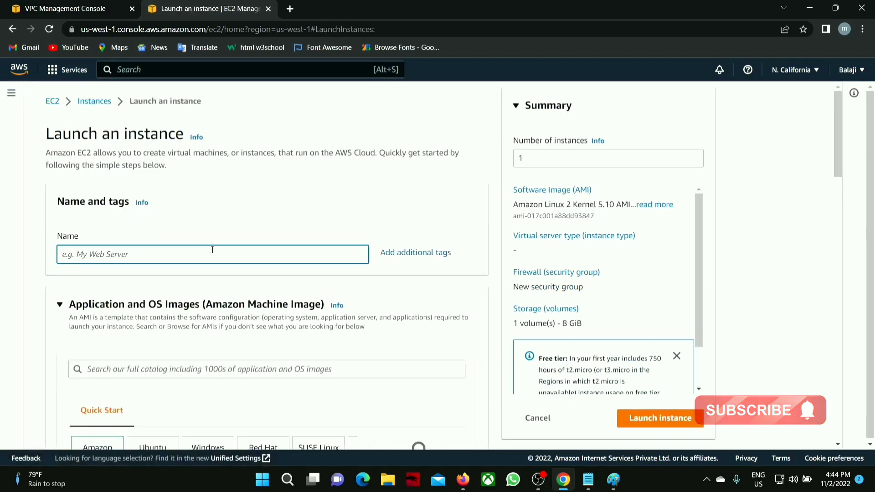
# Name the instance "Nb public Account1", keeping the Amazon Linux 2 image and the t2.micro instance type
pyautogui.write('Nb public Account')
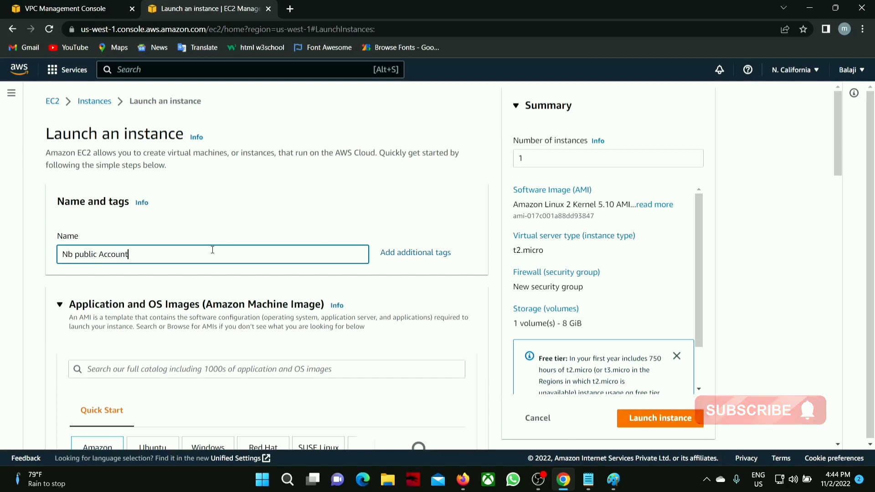
pyautogui.write('1')
pyautogui.scroll(-3, 197, 308)
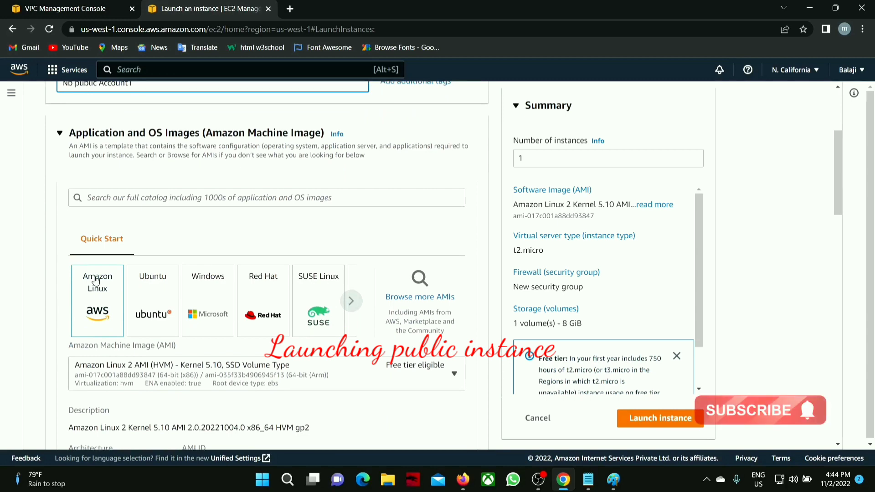
pyautogui.scroll(-7, 95, 281)
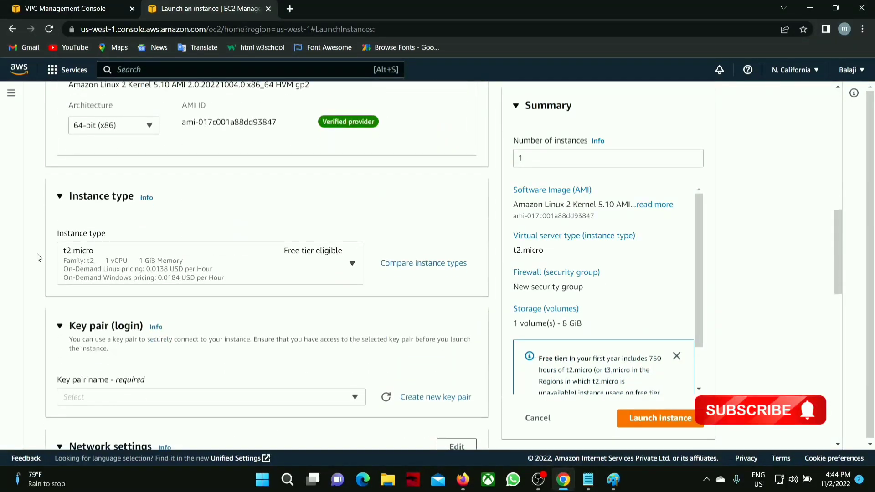
# Create and download a new RSA key pair named "N.cali.Account1" in .pem format for the instance
pyautogui.scroll(-3, 76, 278)
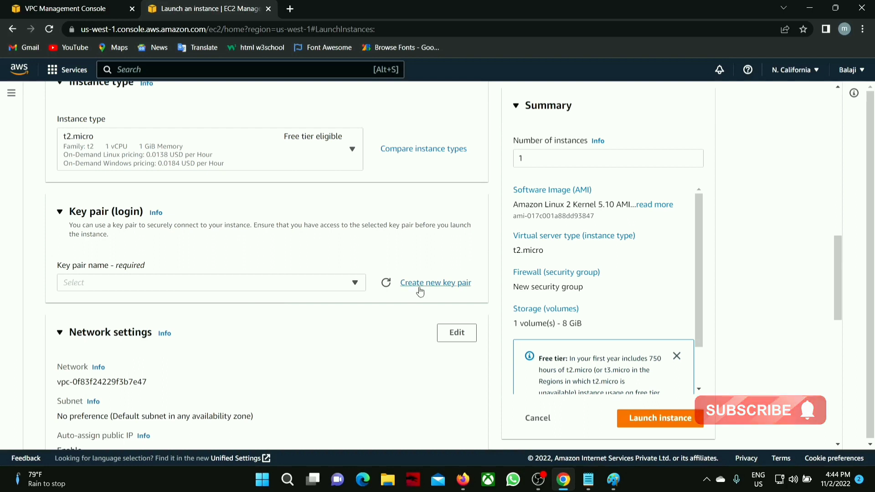
pyautogui.click(355, 283)
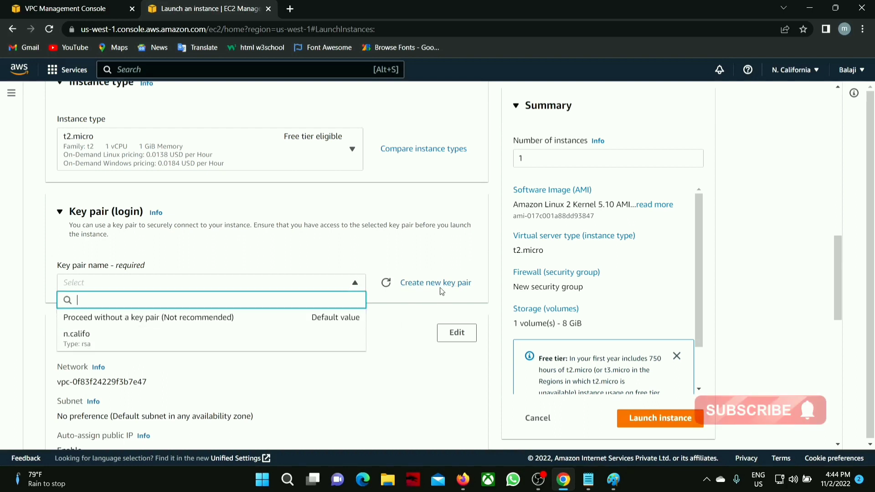
pyautogui.click(410, 283)
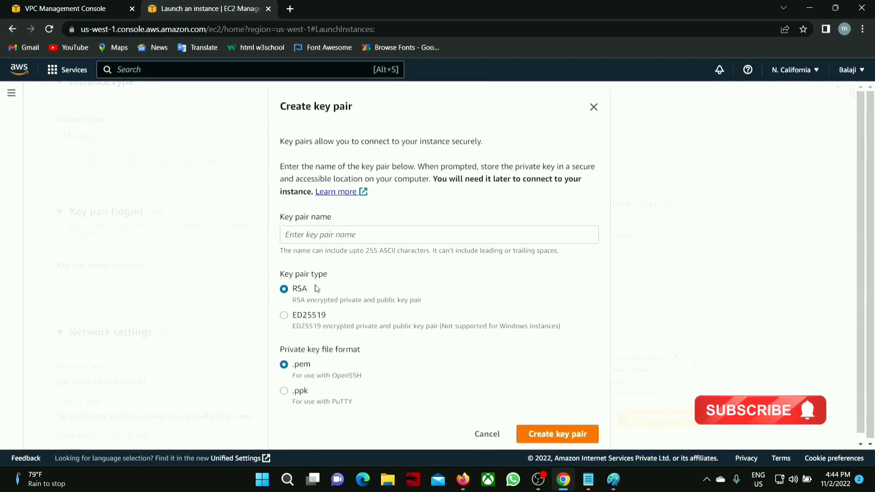
pyautogui.click(311, 235)
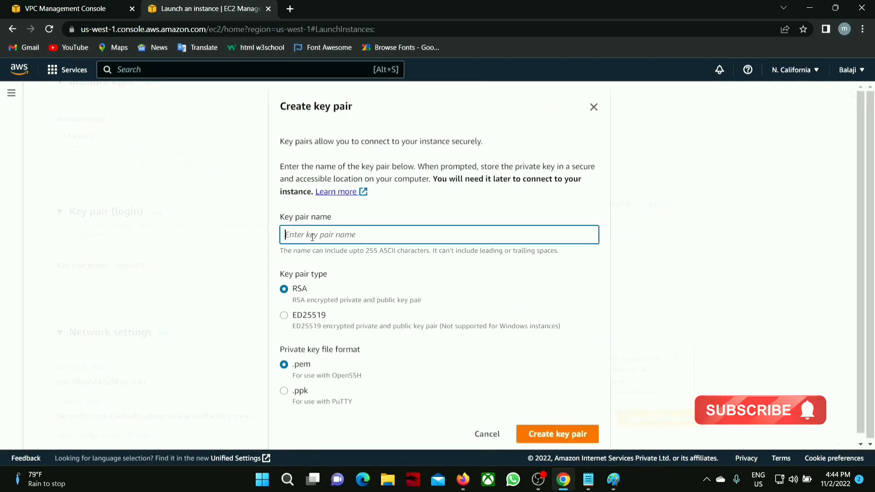
pyautogui.write('N.cali')
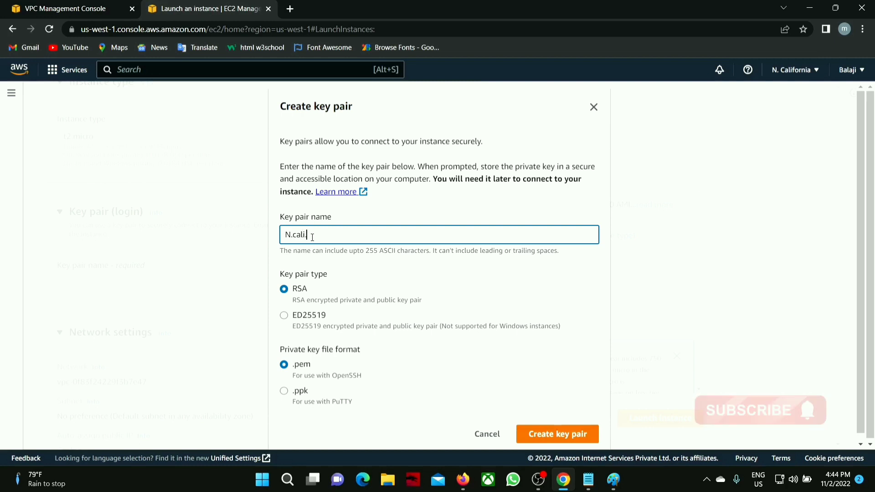
pyautogui.write('.Account1')
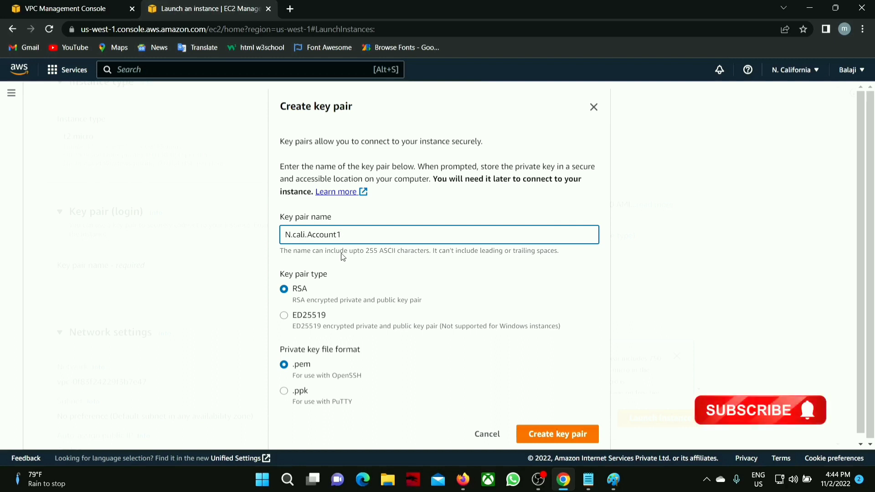
pyautogui.moveTo(341, 236); pyautogui.dragTo(283, 234)
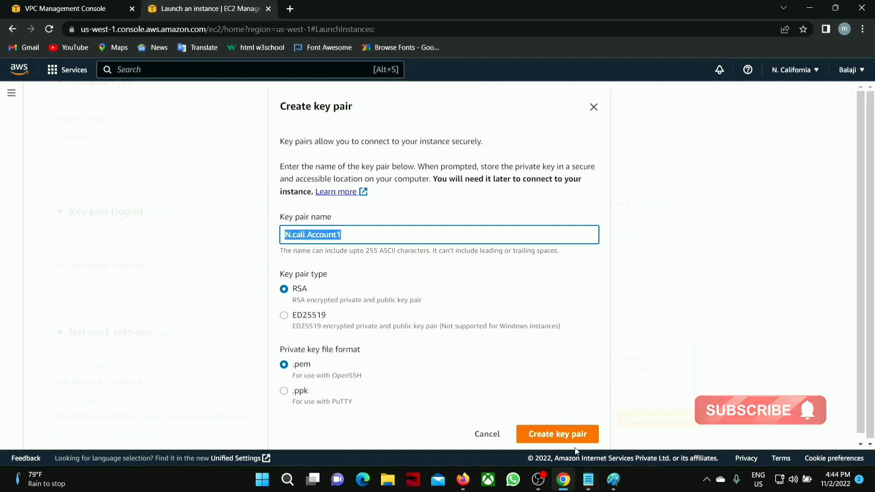
pyautogui.click(557, 437)
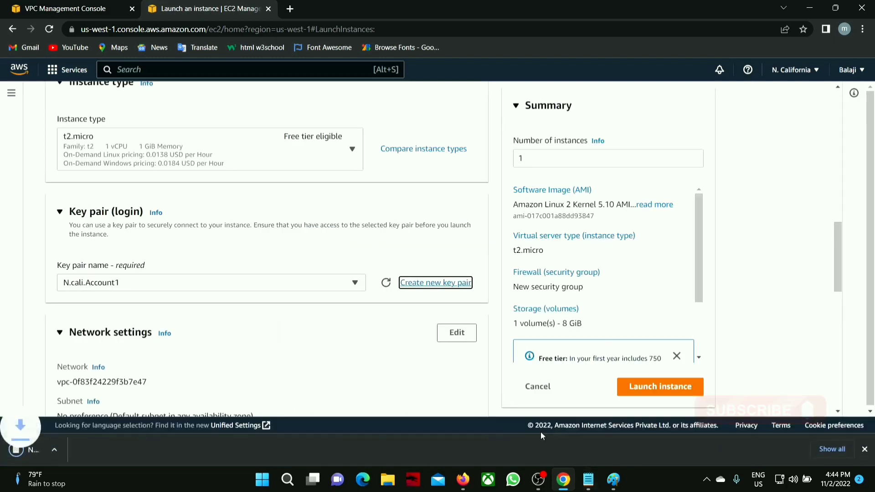
# Edit the network settings to use the VPC "Nb vpc Account 1" and its subnet "public subnet Account 1"
pyautogui.scroll(-1, 68, 296)
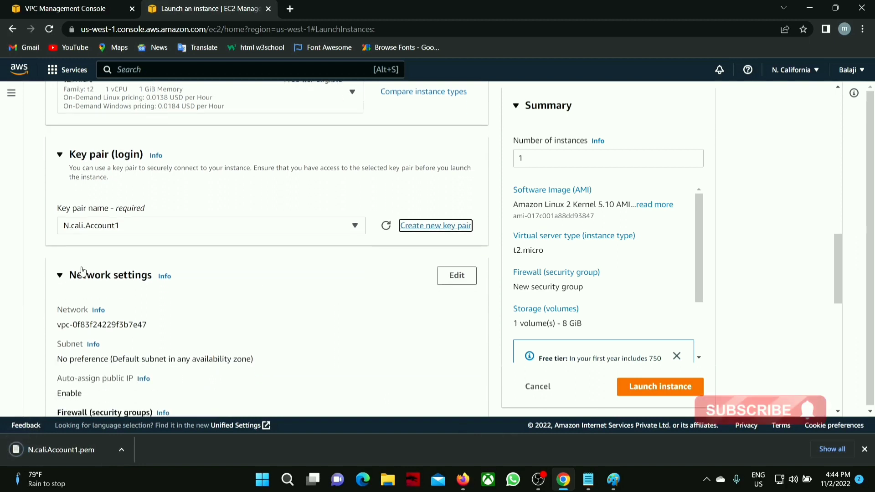
pyautogui.click(449, 280)
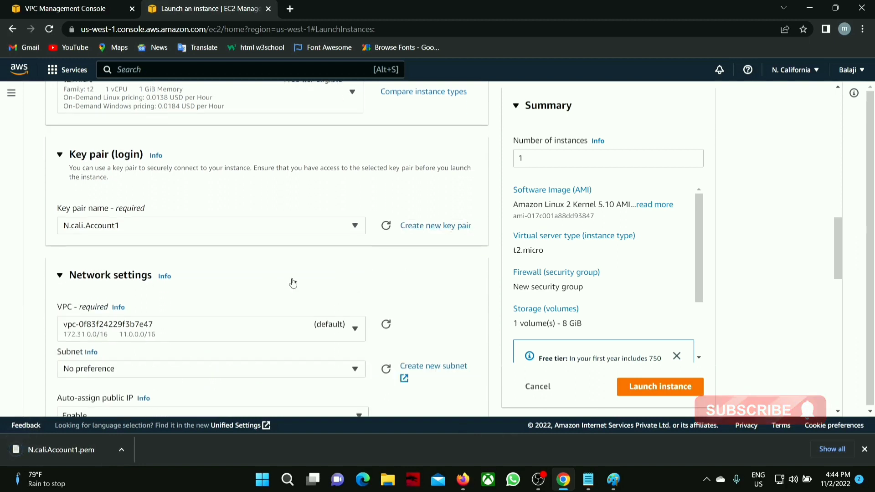
pyautogui.click(229, 325)
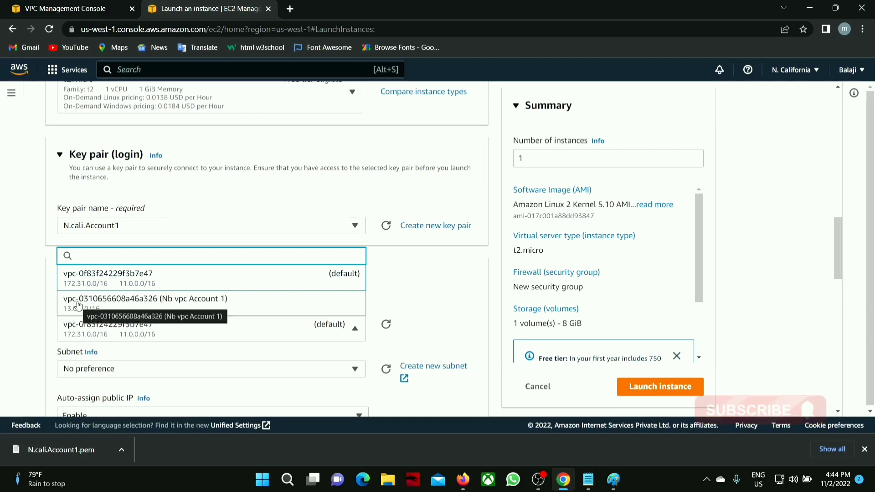
pyautogui.scroll(-3, 84, 305)
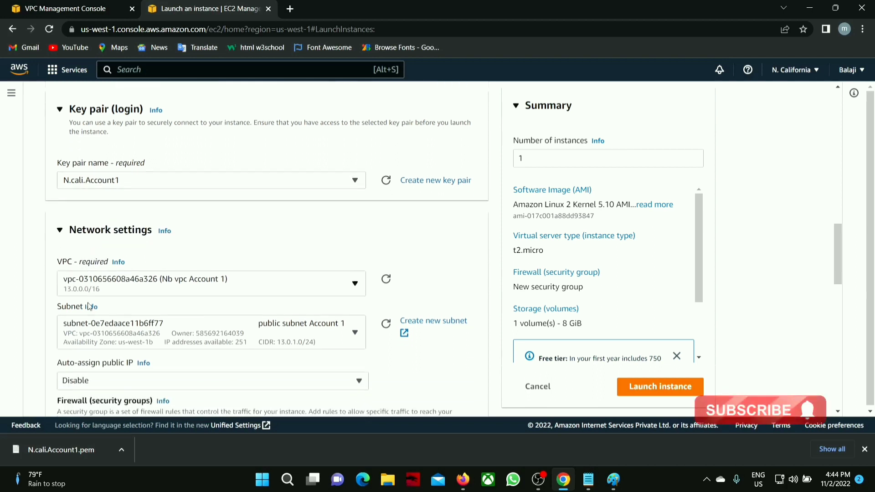
pyautogui.click(182, 215)
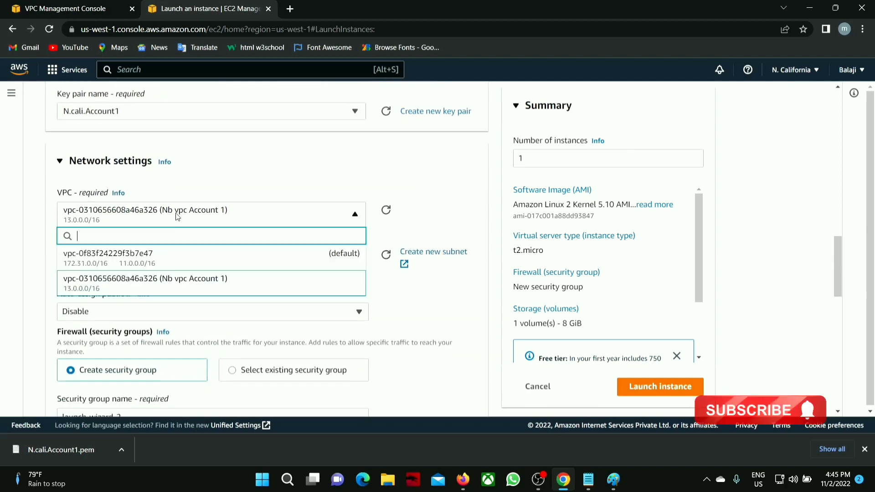
pyautogui.click(221, 279)
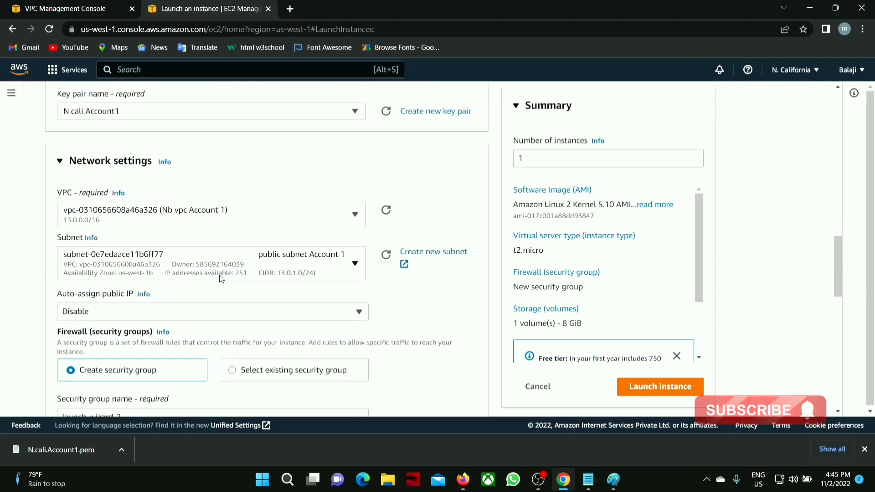
pyautogui.click(240, 271)
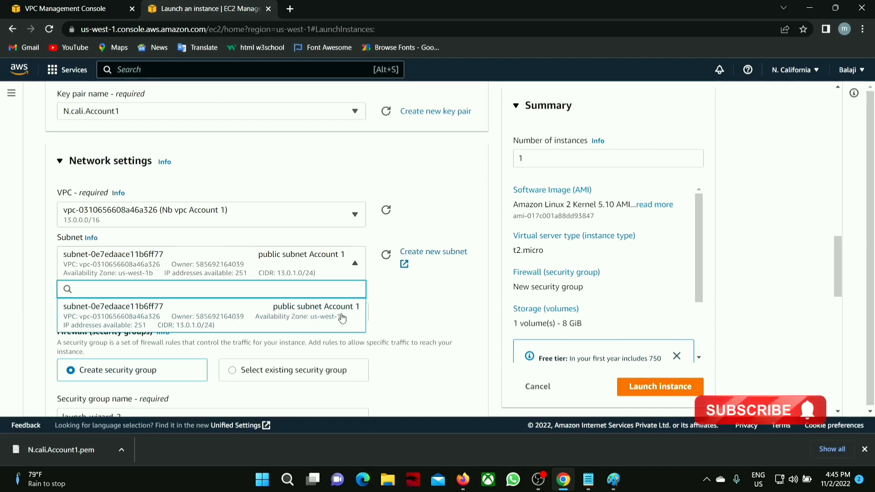
pyautogui.click(329, 322)
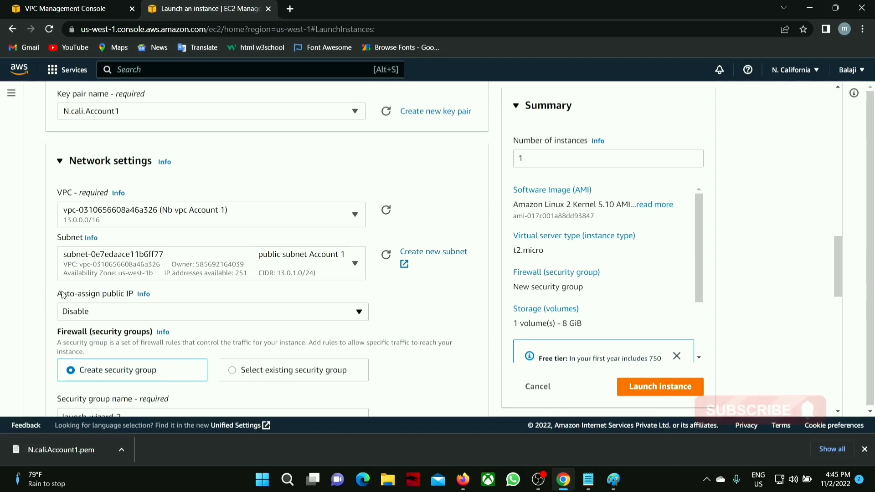
# Check the auto-assign public IP options against the private and public EC2 launch steps in the Notepad checklist
pyautogui.moveTo(63, 295); pyautogui.dragTo(139, 295)
pyautogui.click(121, 313)
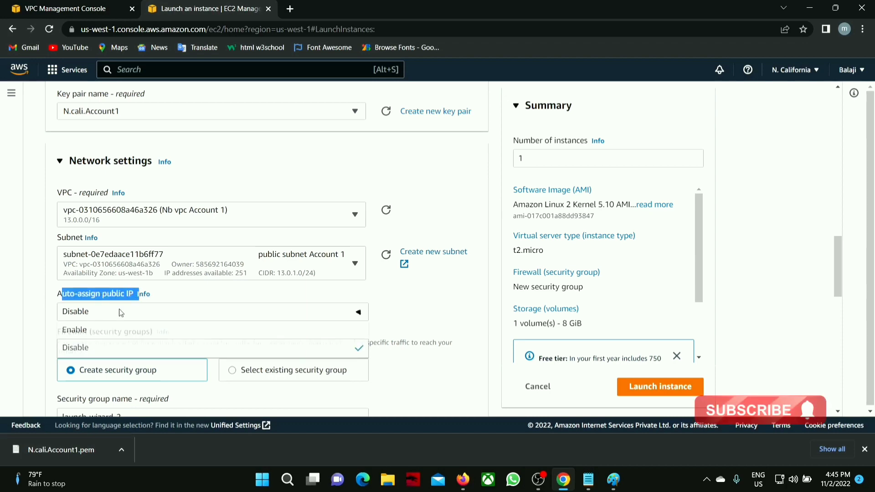
pyautogui.click(588, 479)
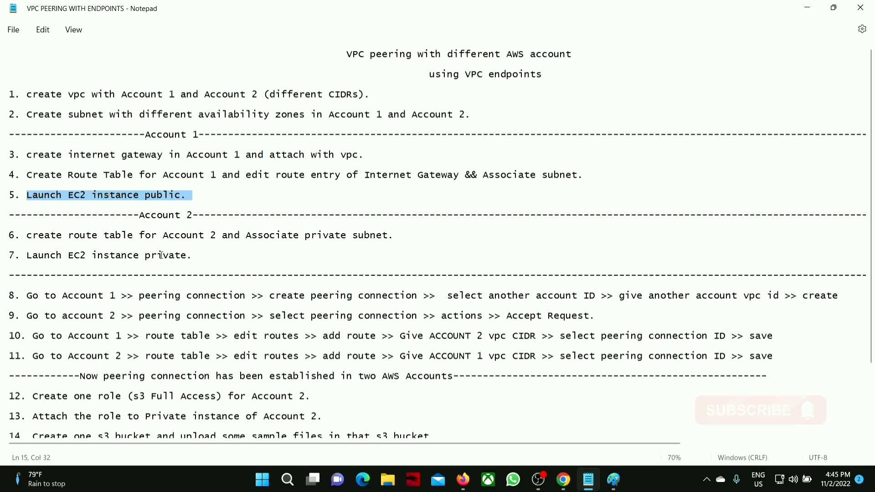
pyautogui.moveTo(186, 257); pyautogui.dragTo(9, 255)
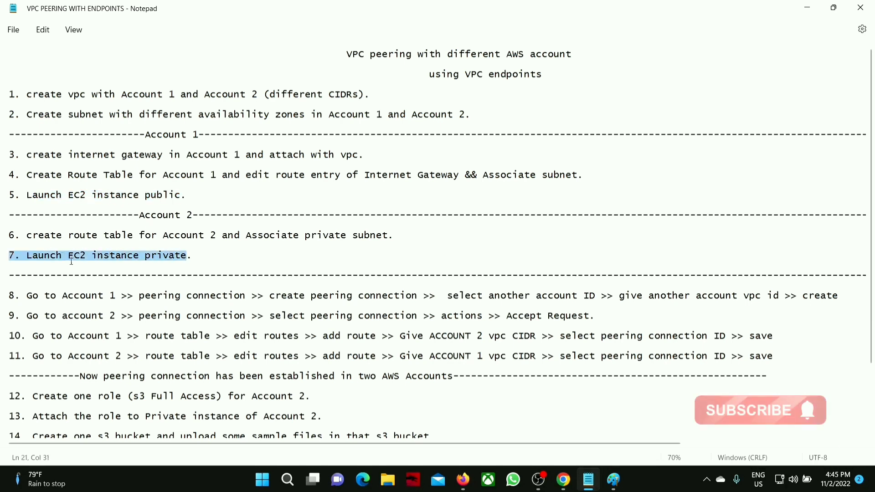
pyautogui.click(201, 263)
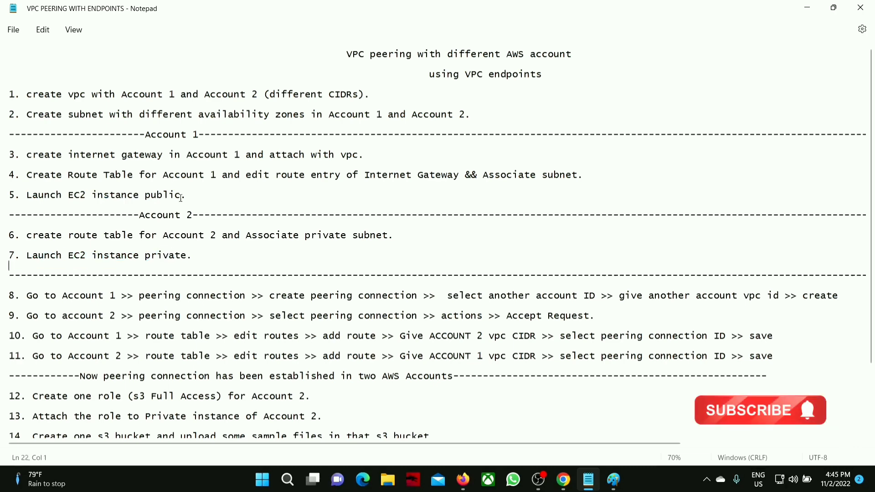
pyautogui.moveTo(181, 198); pyautogui.dragTo(38, 194)
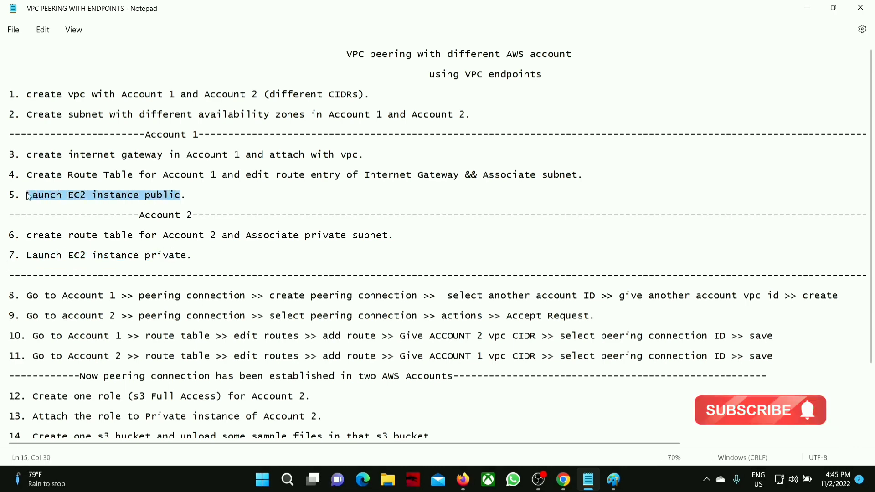
pyautogui.click(804, 7)
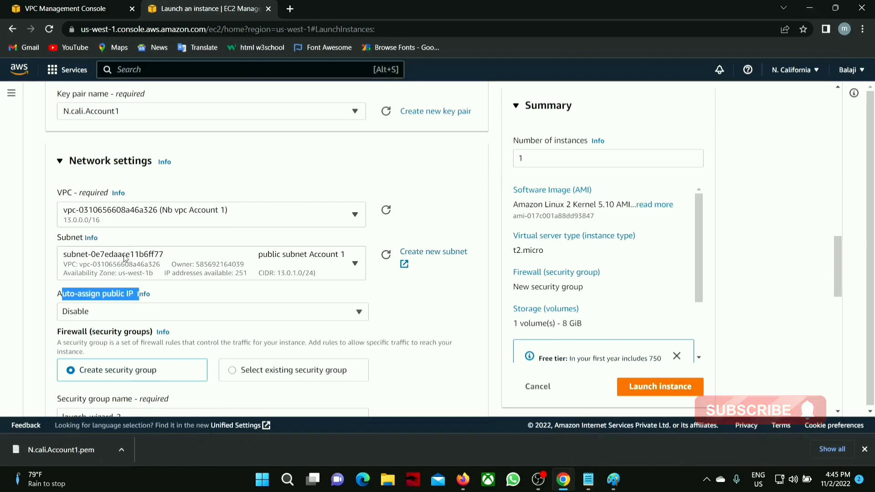
# Enable auto-assignment of a public IP for the Account 1 instance
pyautogui.click(126, 312)
pyautogui.click(126, 330)
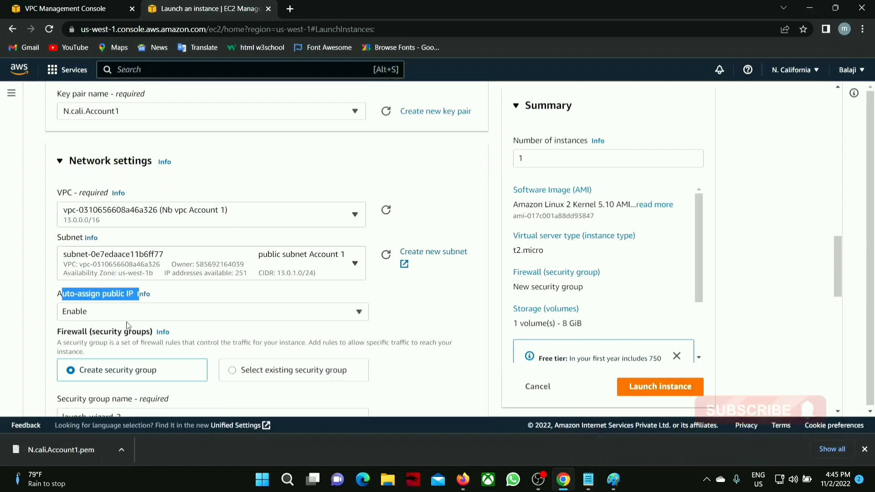
pyautogui.scroll(-1, 146, 255)
pyautogui.click(165, 244)
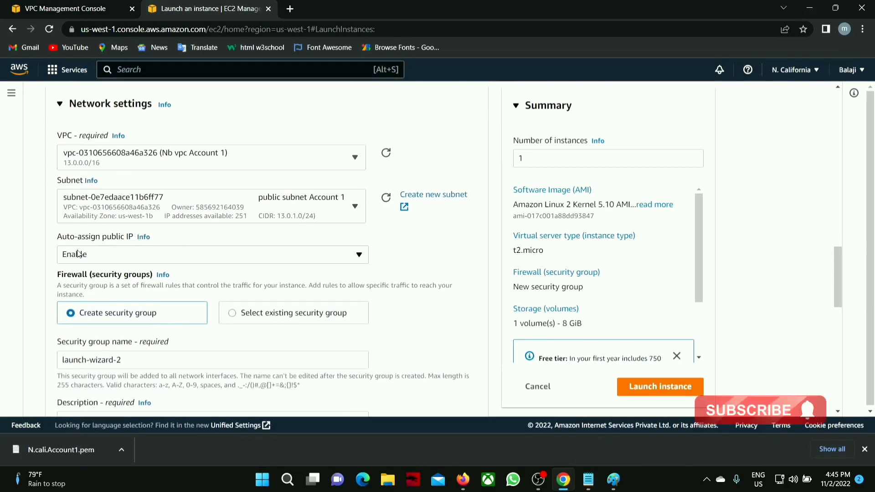
# Replace the default name of the new security group with "sg account1"
pyautogui.scroll(-2, 77, 256)
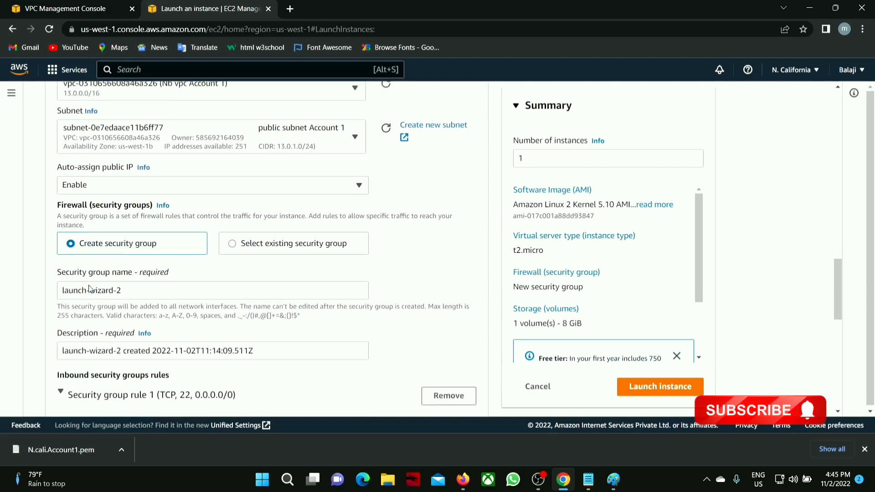
pyautogui.moveTo(145, 245); pyautogui.dragTo(47, 243)
pyautogui.press('BackSpace')
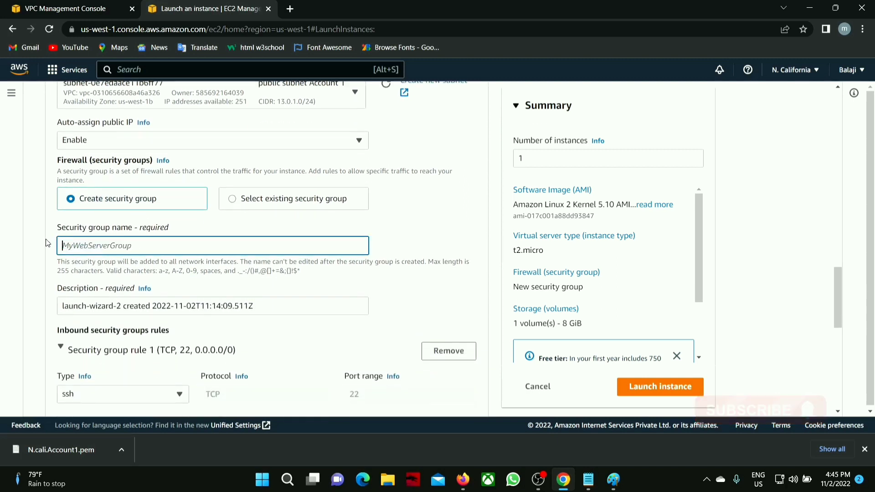
pyautogui.write('sg a')
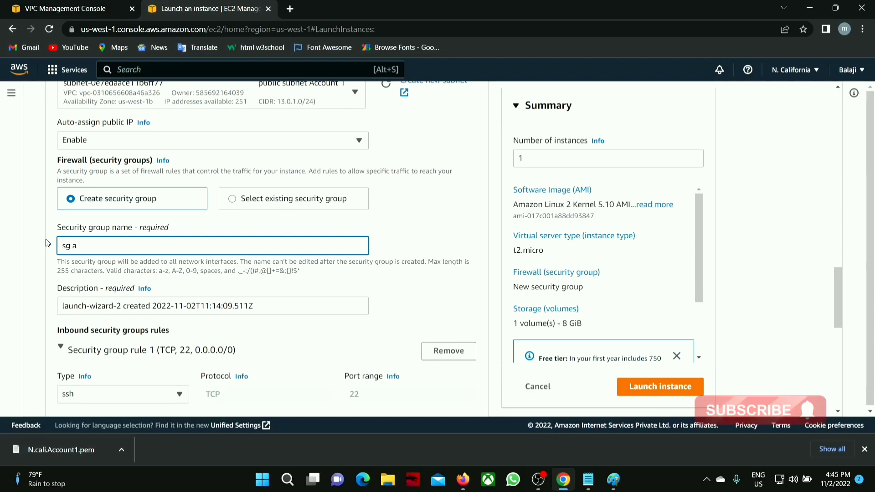
pyautogui.write('ccount1')
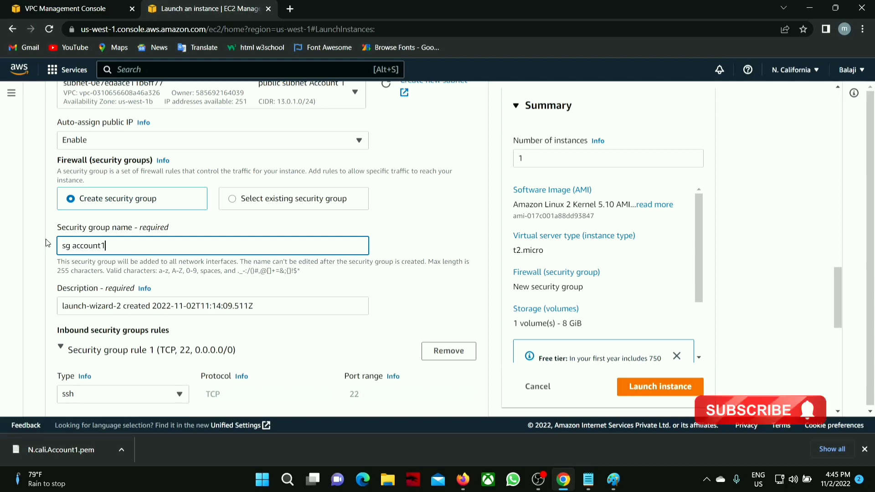
# Launch the public instance with the default SSH rule and open the instances list
pyautogui.scroll(-3, 45, 243)
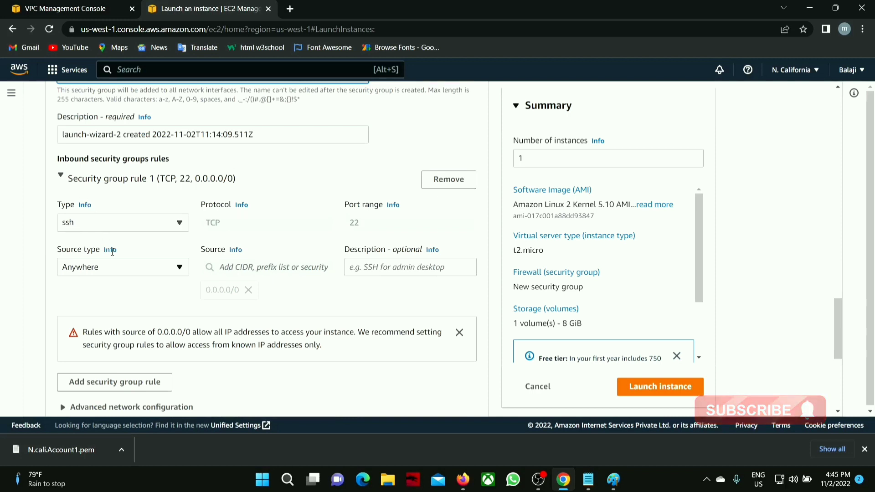
pyautogui.click(656, 386)
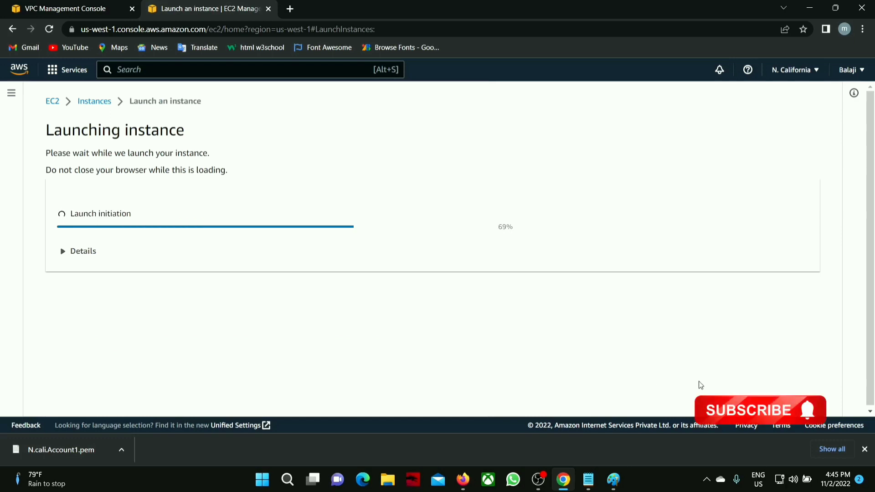
pyautogui.scroll(-1, 754, 377)
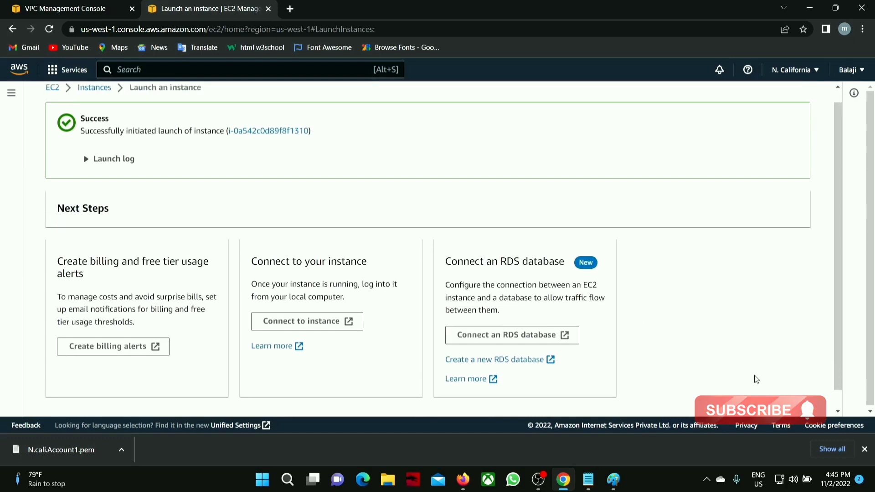
pyautogui.click(767, 412)
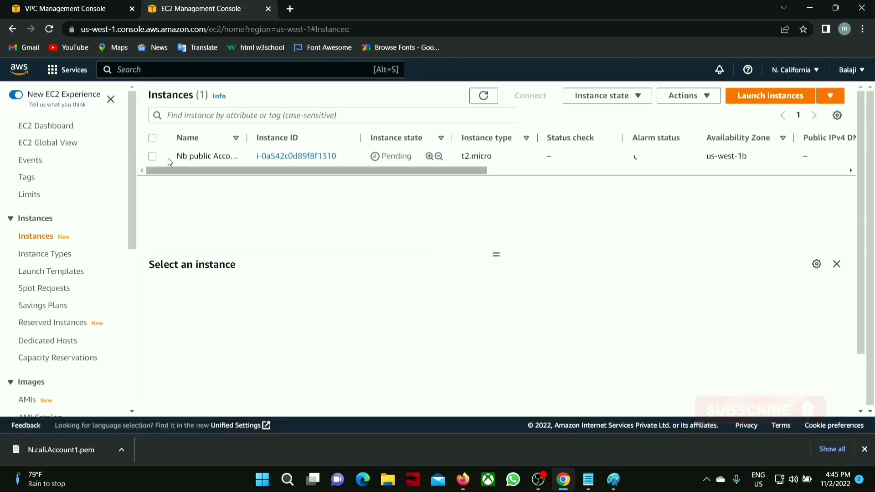
# Check the Account 1 instance's state, switch to Account 2's console in Firefox, and refresh its instances list to check the private instance's status
pyautogui.click(155, 156)
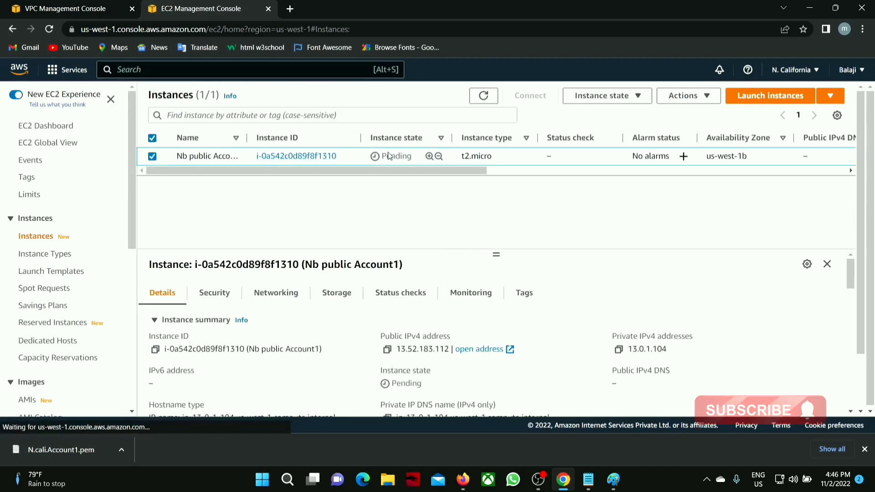
pyautogui.moveTo(367, 156); pyautogui.dragTo(413, 156)
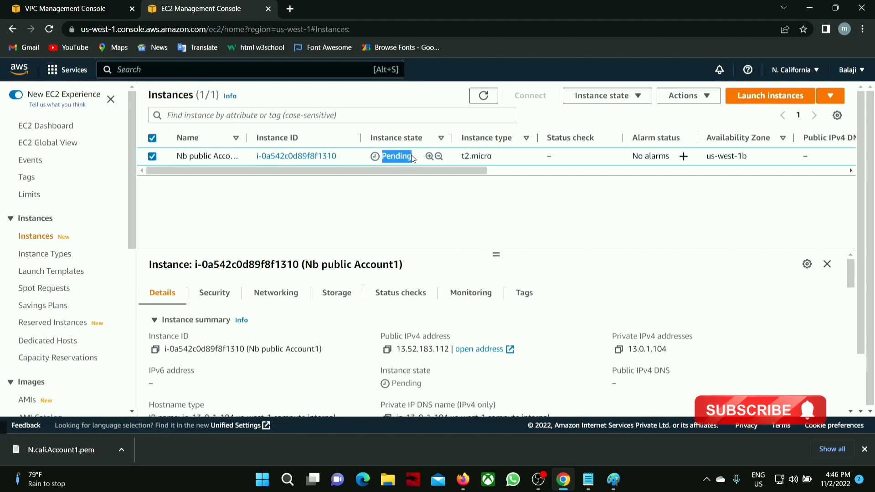
pyautogui.click(463, 479)
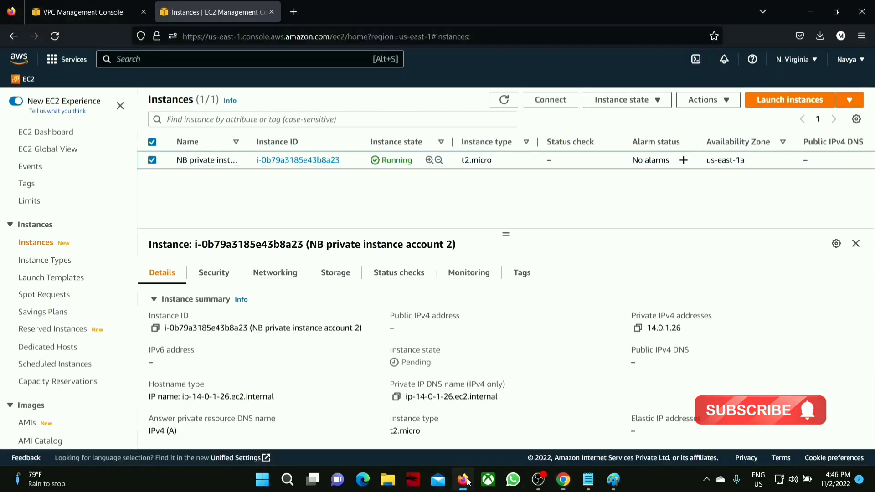
pyautogui.click(504, 99)
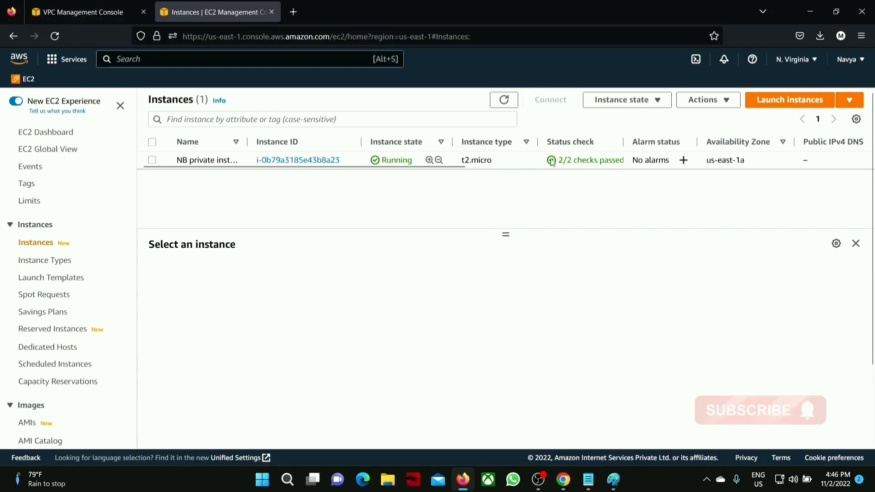
pyautogui.moveTo(557, 160); pyautogui.dragTo(622, 160)
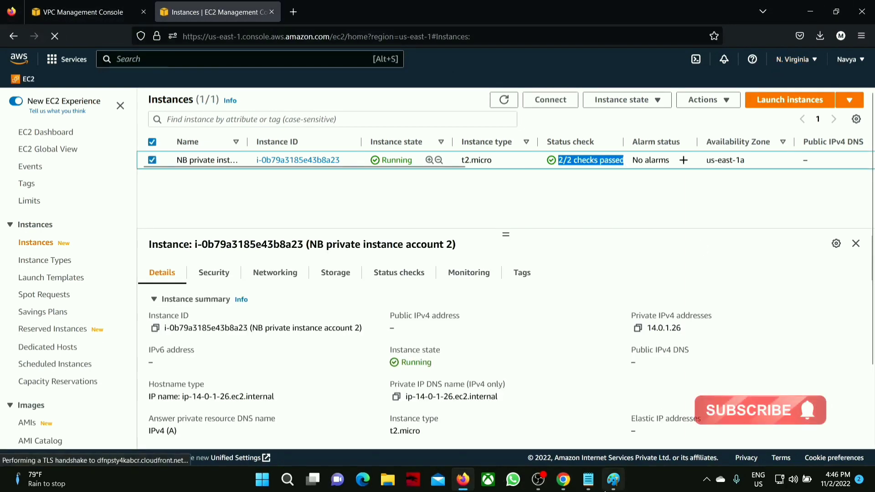
# Switch to the Notepad checklist and review the peering steps that follow the two EC2 launches
pyautogui.click(595, 478)
pyautogui.scroll(-2, 94, 240)
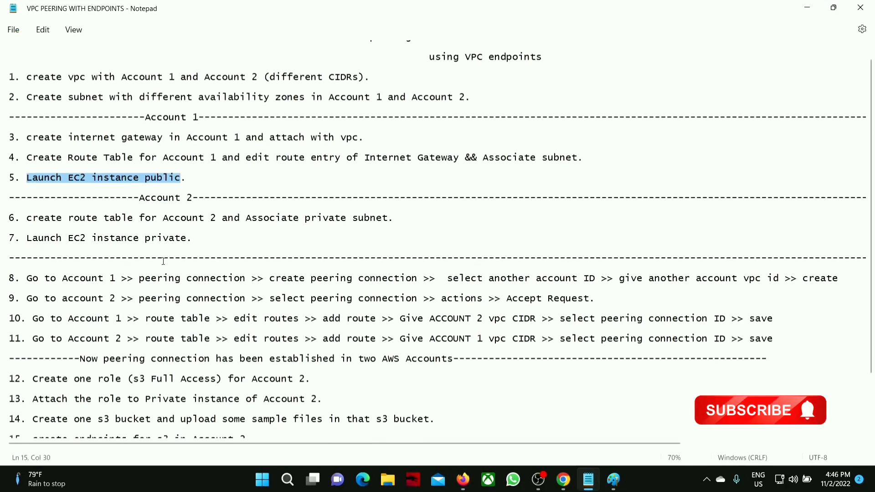
pyautogui.click(815, 5)
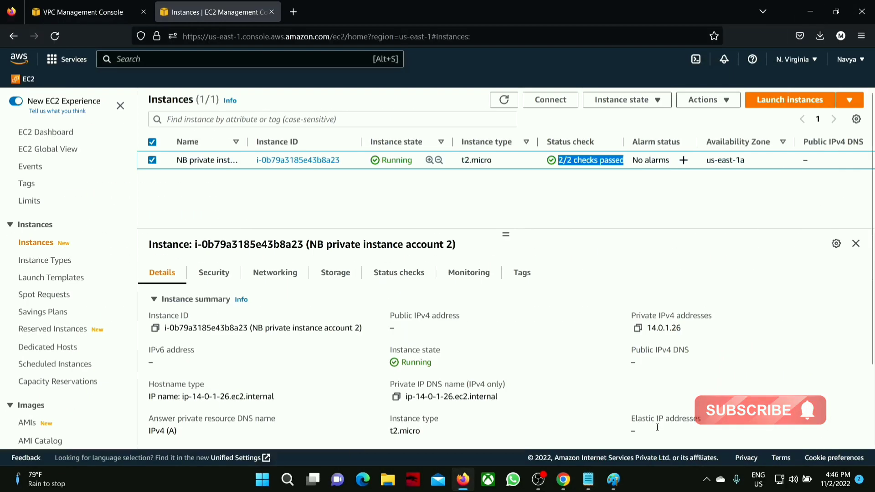
# Switch to the VPC peering diagram in Paint and undo all the earlier freehand annotations
pyautogui.click(614, 480)
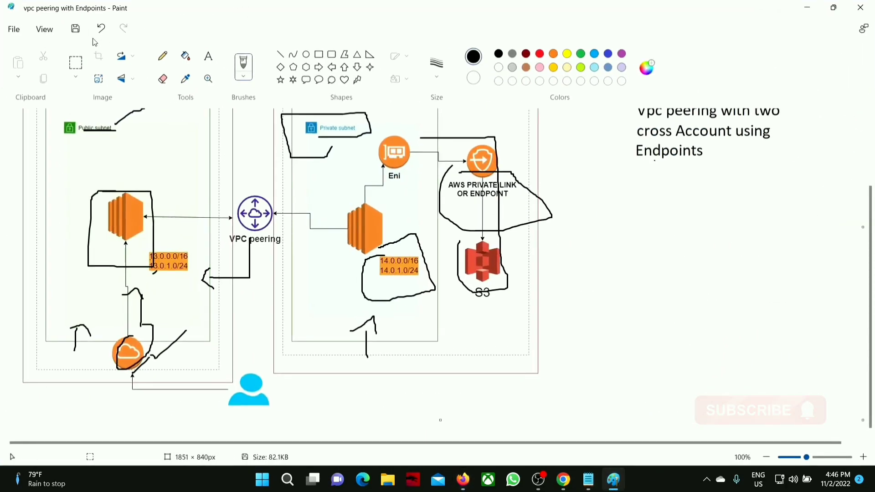
pyautogui.doubleClick(106, 31)
pyautogui.doubleClick(106, 31)
pyautogui.doubleClick(106, 31)
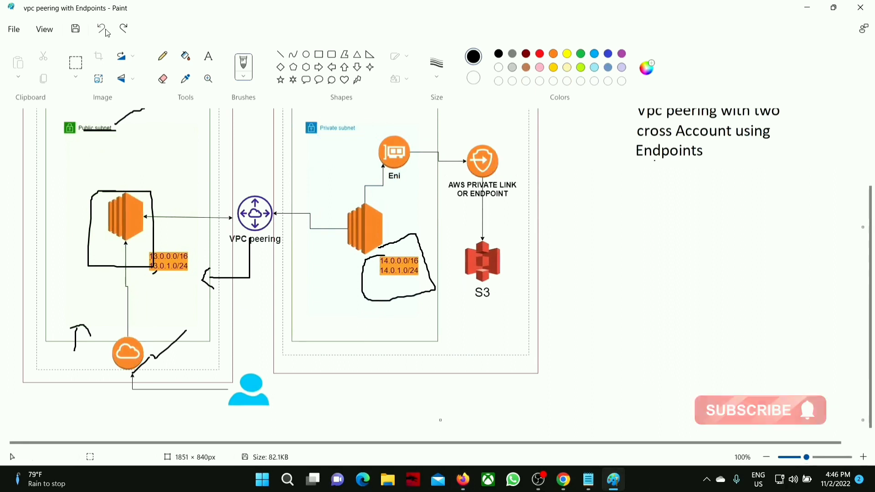
pyautogui.doubleClick(105, 30)
pyautogui.click(105, 31)
pyautogui.click(106, 30)
pyautogui.doubleClick(105, 31)
pyautogui.click(105, 31)
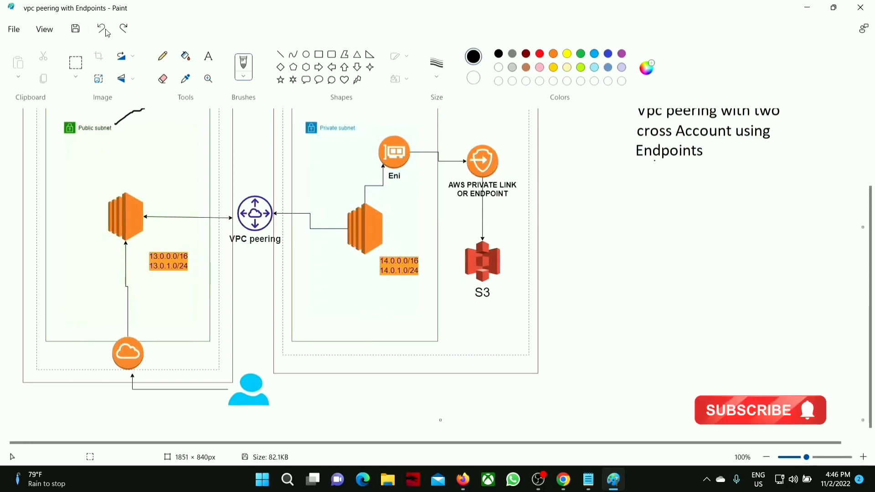
pyautogui.click(106, 31)
pyautogui.scroll(2, 127, 169)
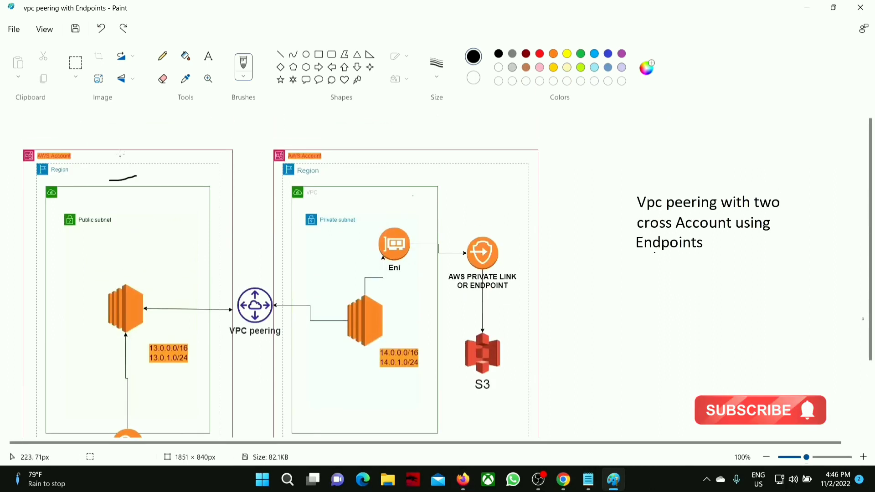
pyautogui.click(105, 34)
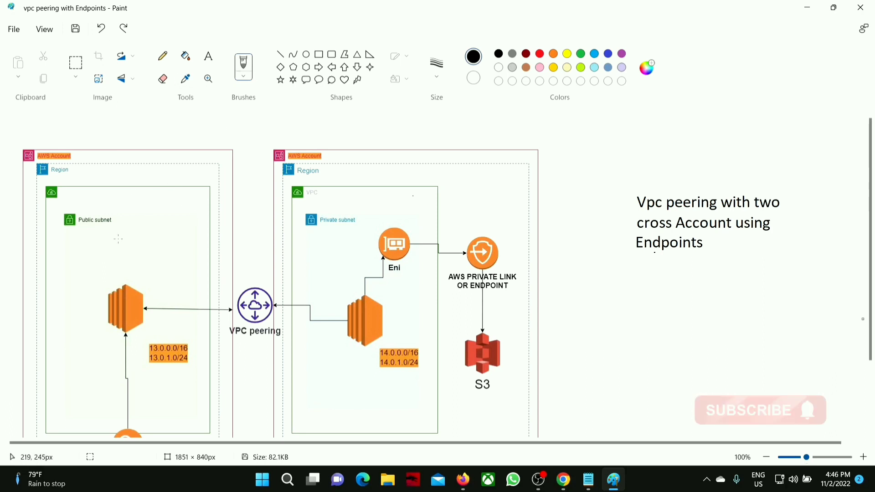
# Tick both accounts on the diagram, number them 1 and 2, and circle the private subnet's EC2 instance in freehand
pyautogui.moveTo(118, 239)
pyautogui.mouseDown()
pyautogui.moveTo(147, 240)
pyautogui.moveTo(188, 206)
pyautogui.mouseUp()
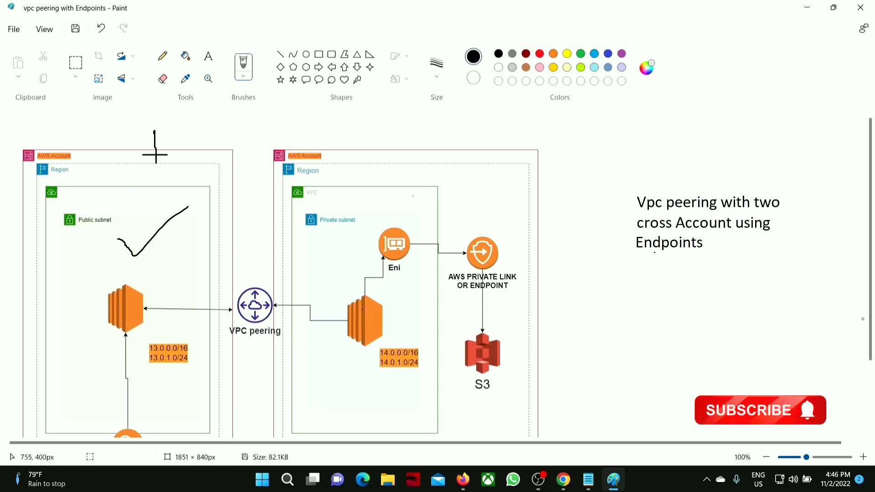
pyautogui.moveTo(367, 292)
pyautogui.mouseDown()
pyautogui.moveTo(326, 302)
pyautogui.moveTo(394, 352)
pyautogui.moveTo(355, 285)
pyautogui.mouseUp()
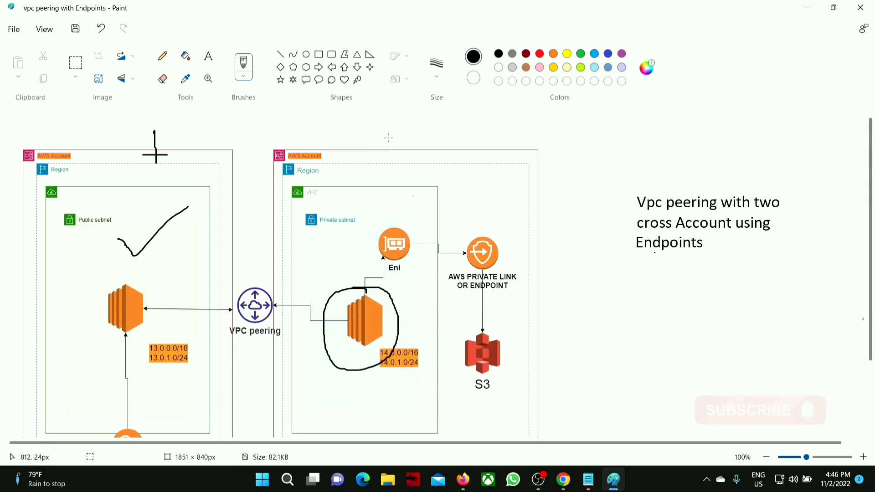
pyautogui.moveTo(389, 138)
pyautogui.mouseDown()
pyautogui.moveTo(395, 162)
pyautogui.moveTo(412, 154)
pyautogui.mouseUp()
pyautogui.moveTo(425, 204); pyautogui.dragTo(494, 169)
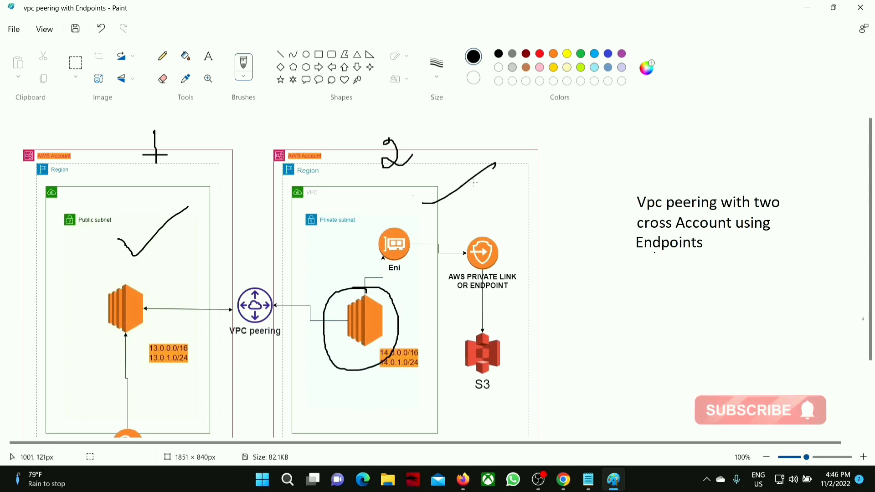
# Draw a freehand box around the VPC peering icon and a short mark between the two account frames
pyautogui.scroll(-2, 573, 220)
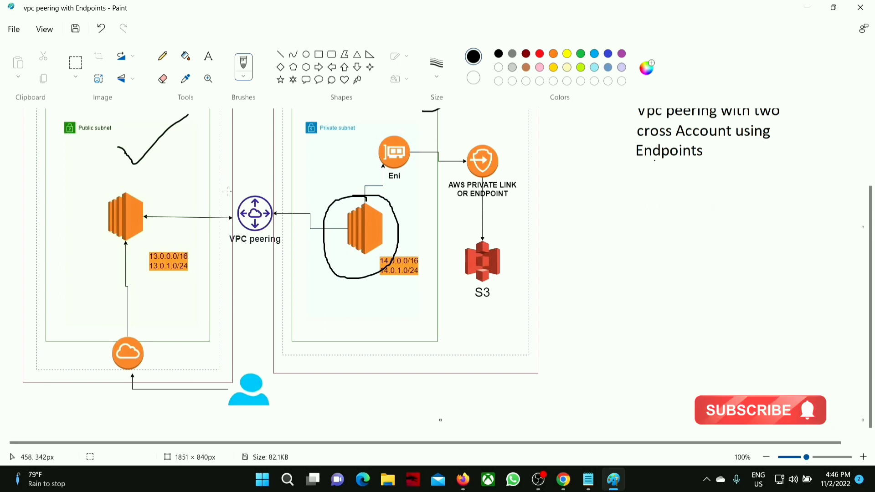
pyautogui.moveTo(227, 191); pyautogui.dragTo(288, 189)
pyautogui.moveTo(292, 246)
pyautogui.mouseDown()
pyautogui.moveTo(227, 247)
pyautogui.moveTo(223, 191)
pyautogui.mouseUp()
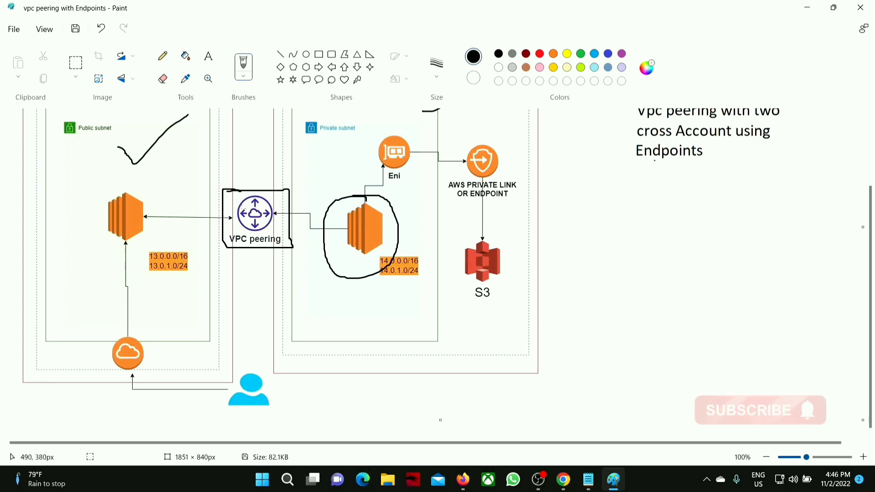
pyautogui.scroll(3, 247, 209)
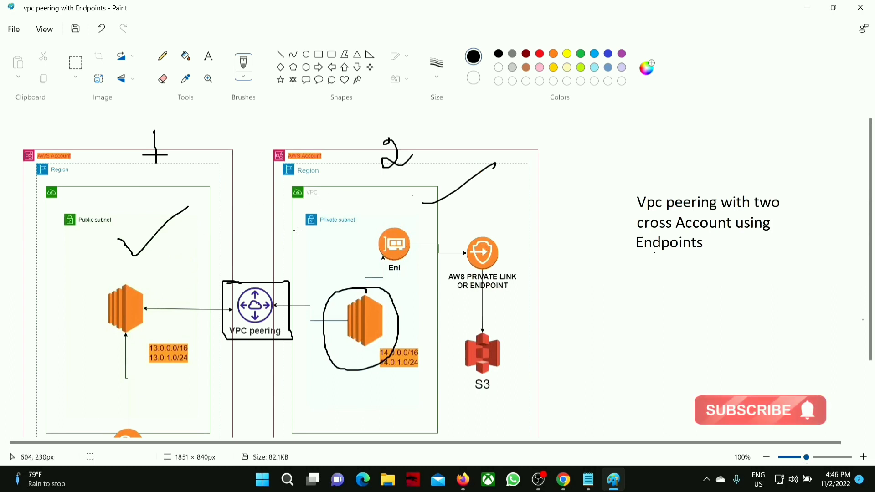
pyautogui.moveTo(268, 193); pyautogui.dragTo(260, 193)
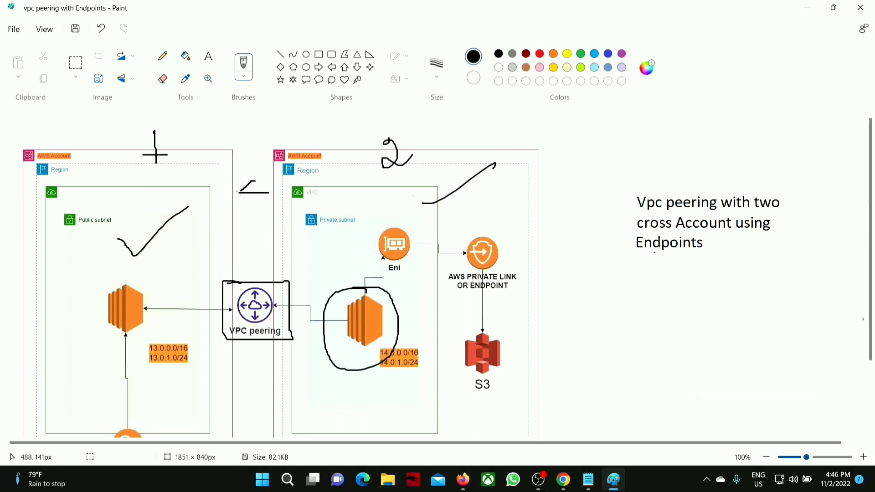
# Review step 8 of the Notepad checklist, which covers creating the peering connection from Account 1
pyautogui.click(807, 7)
pyautogui.click(588, 480)
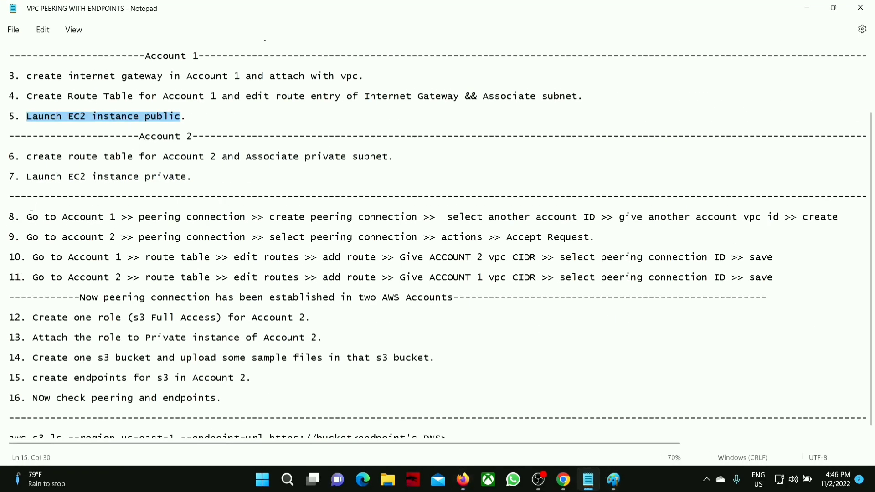
pyautogui.moveTo(26, 216); pyautogui.dragTo(571, 220)
pyautogui.click(679, 207)
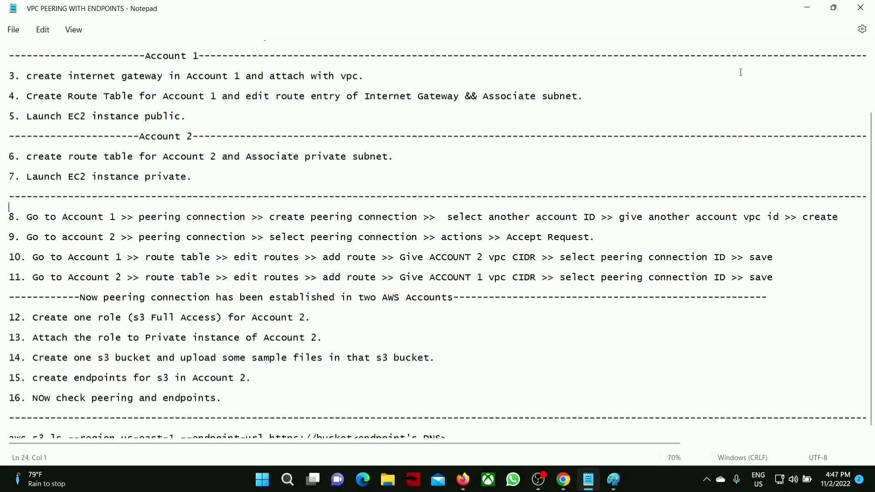
pyautogui.click(816, 5)
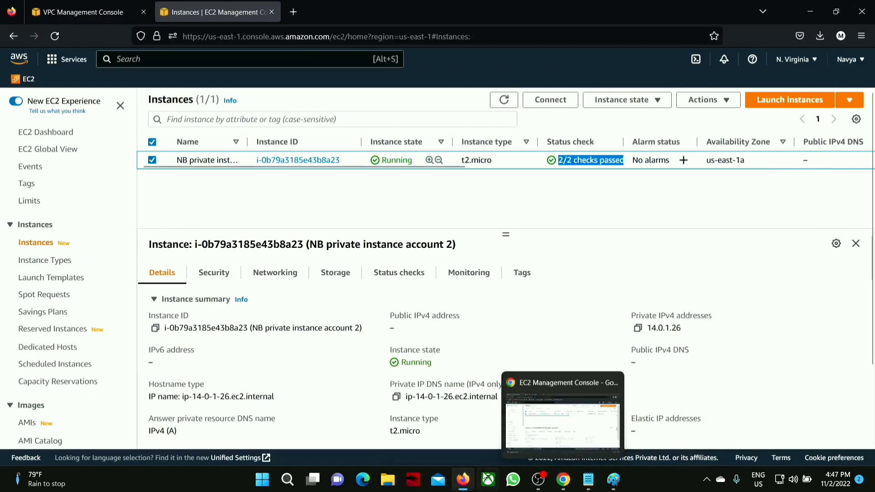
# Switch to Account 1's VPC console in Chrome and open its peering connections page
pyautogui.click(469, 477)
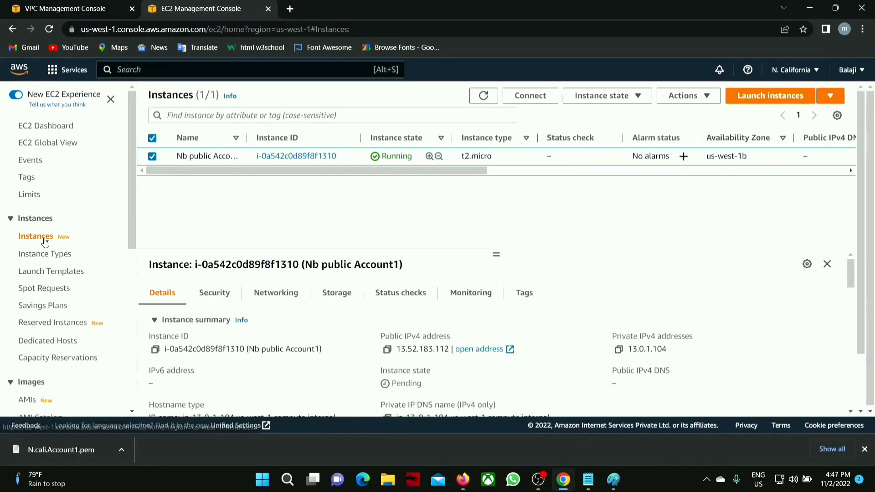
pyautogui.scroll(-3, 36, 272)
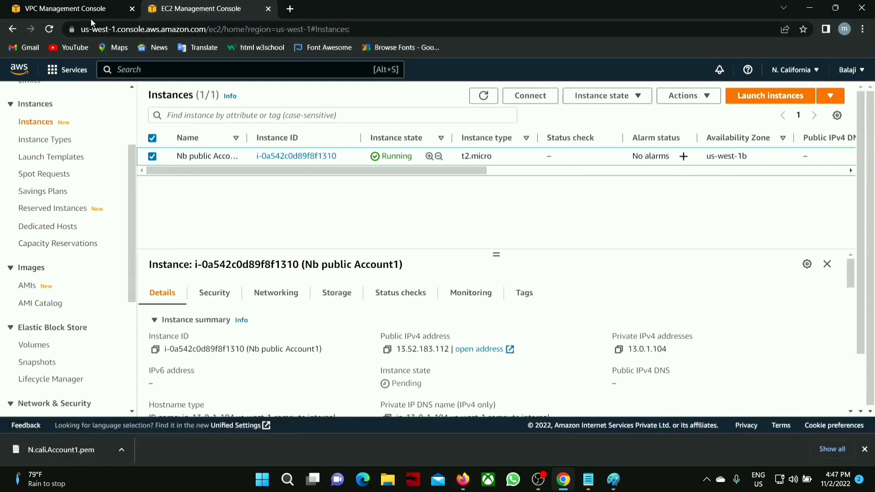
pyautogui.click(64, 9)
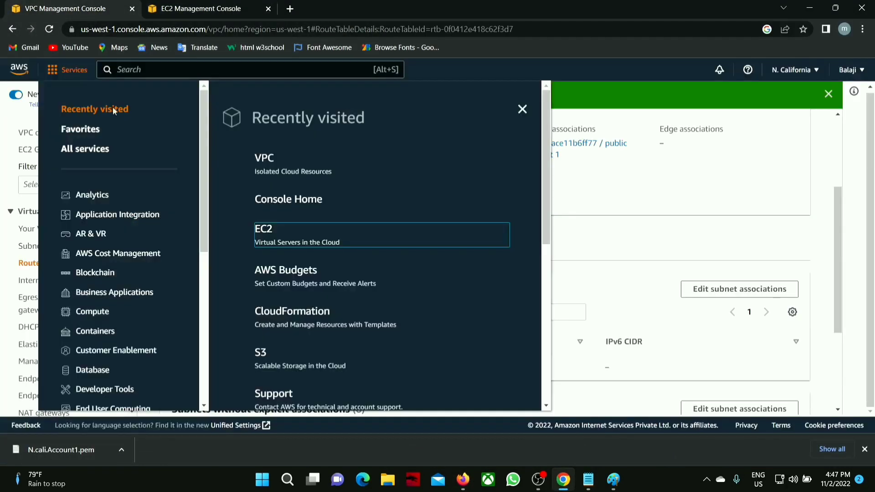
pyautogui.click(522, 110)
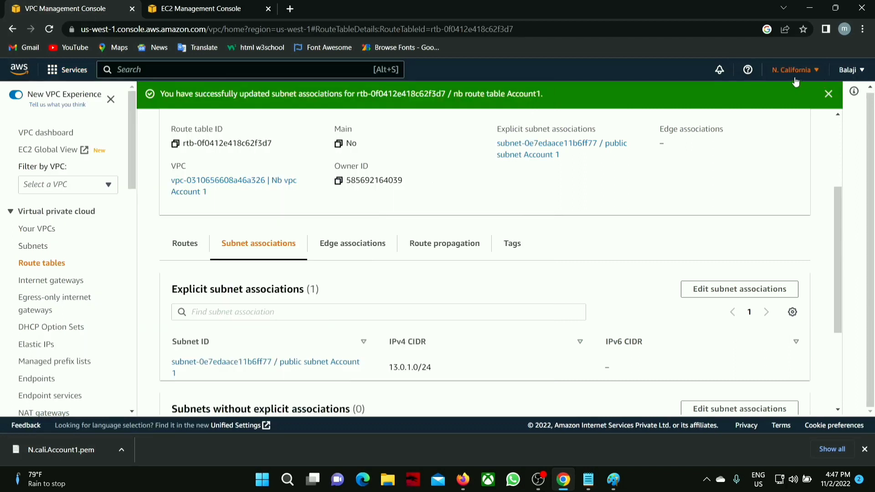
pyautogui.scroll(-2, 147, 225)
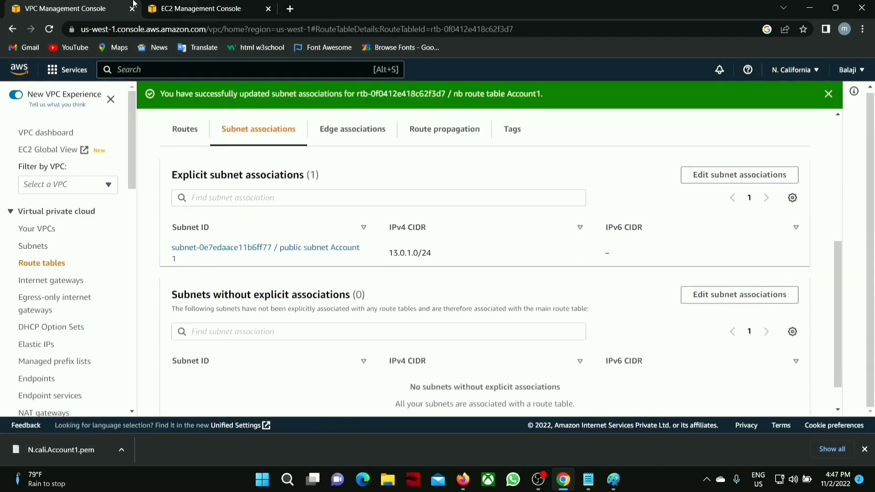
pyautogui.scroll(-4, 59, 340)
pyautogui.scroll(1, 47, 314)
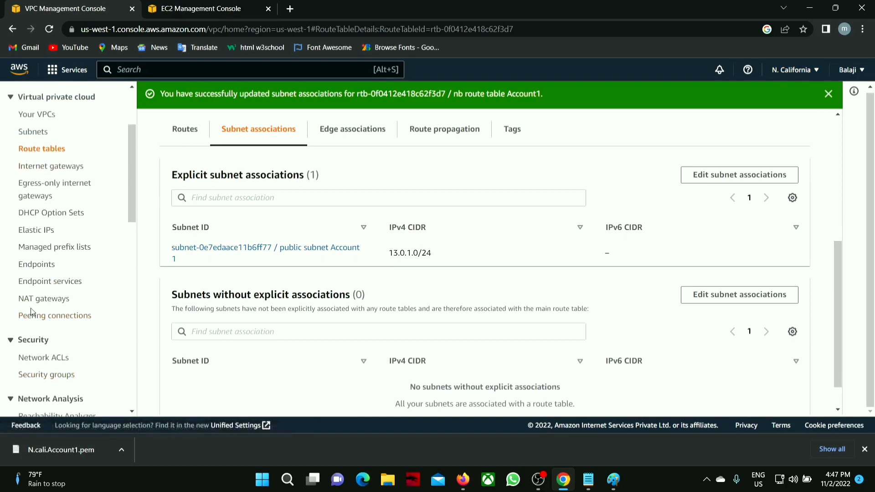
pyautogui.click(34, 319)
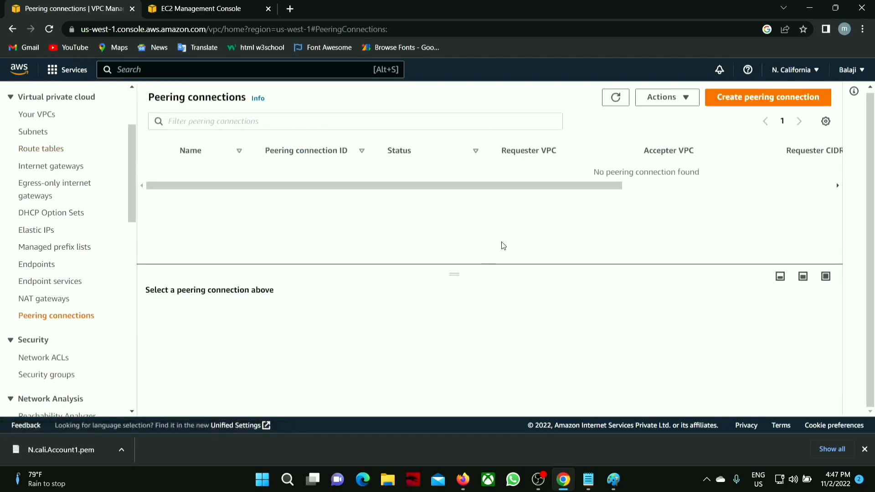
# Start a new peering connection in Account 1 and name it "NB peering to Account2"
pyautogui.click(776, 99)
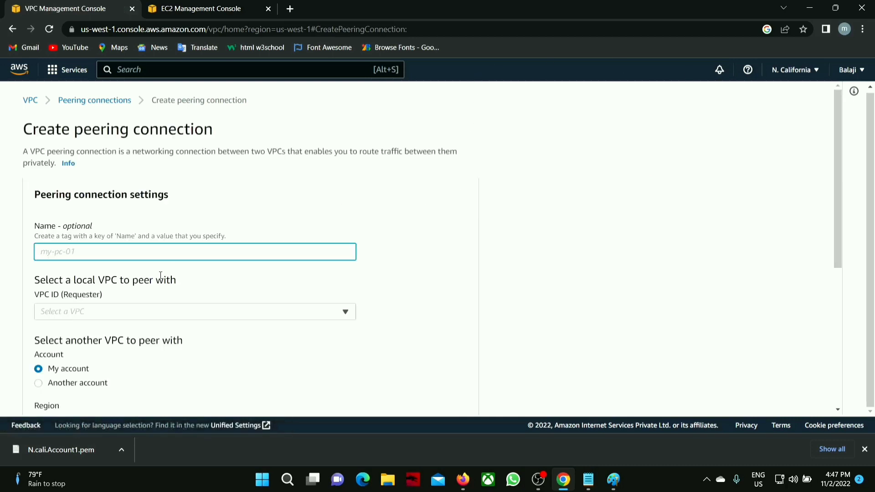
pyautogui.click(139, 254)
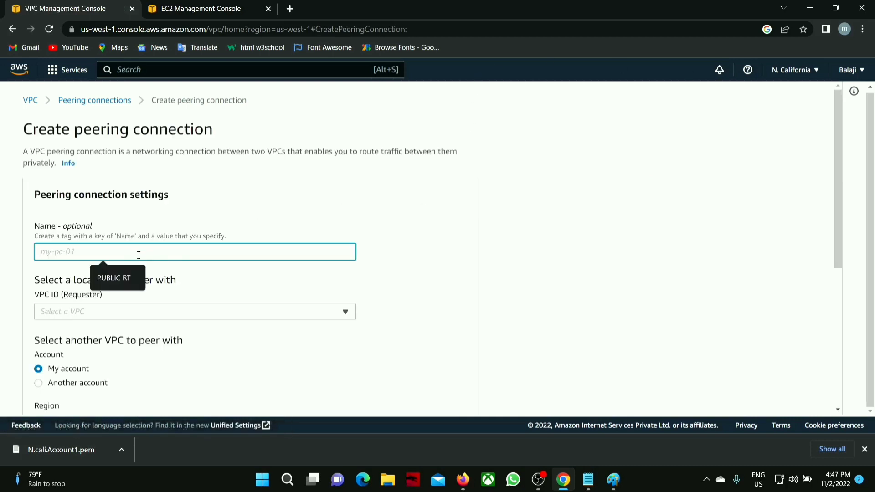
pyautogui.write('NB peering to Account2')
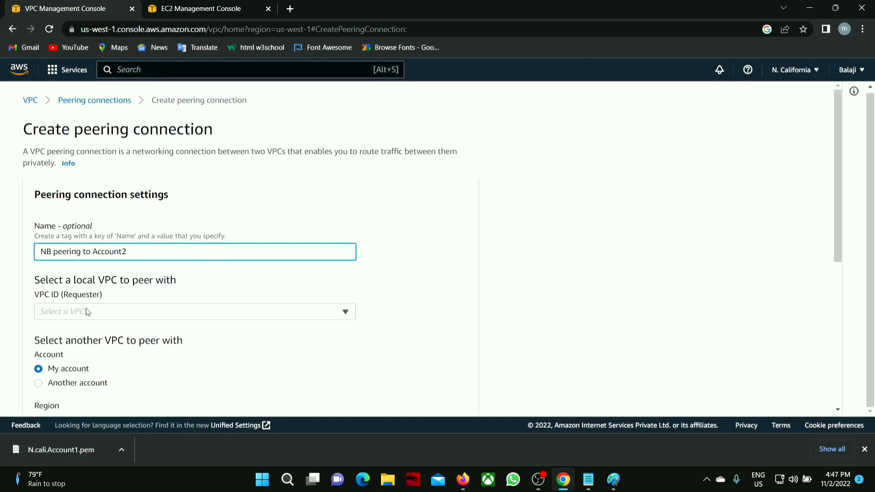
# Select "Nb vpc Account 1" as the requester VPC for the peering connection and review its CIDR
pyautogui.moveTo(37, 278); pyautogui.dragTo(133, 292)
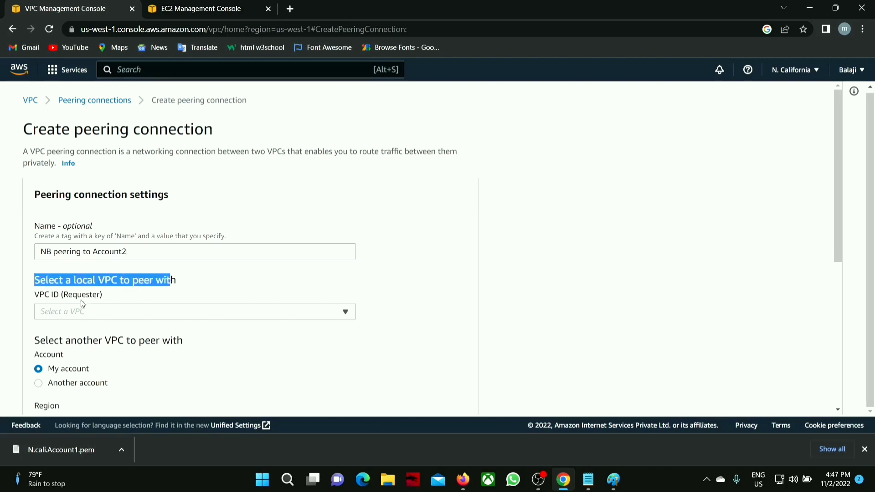
pyautogui.scroll(-1, 113, 281)
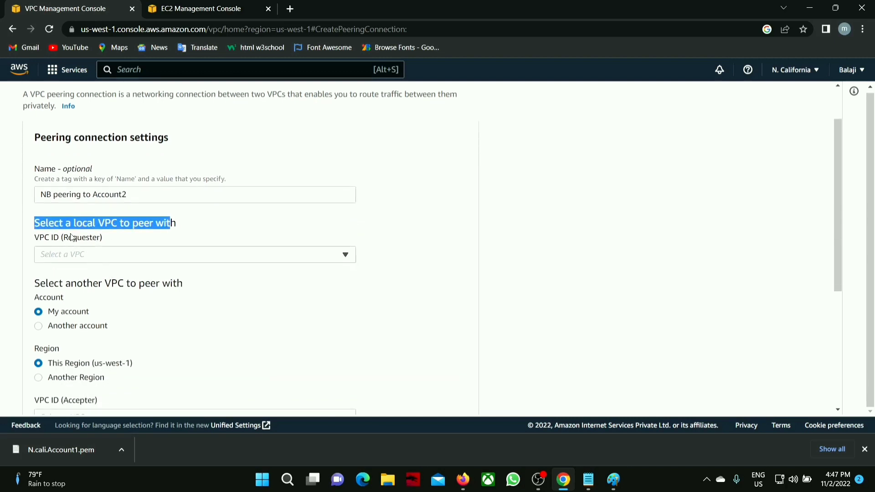
pyautogui.click(81, 254)
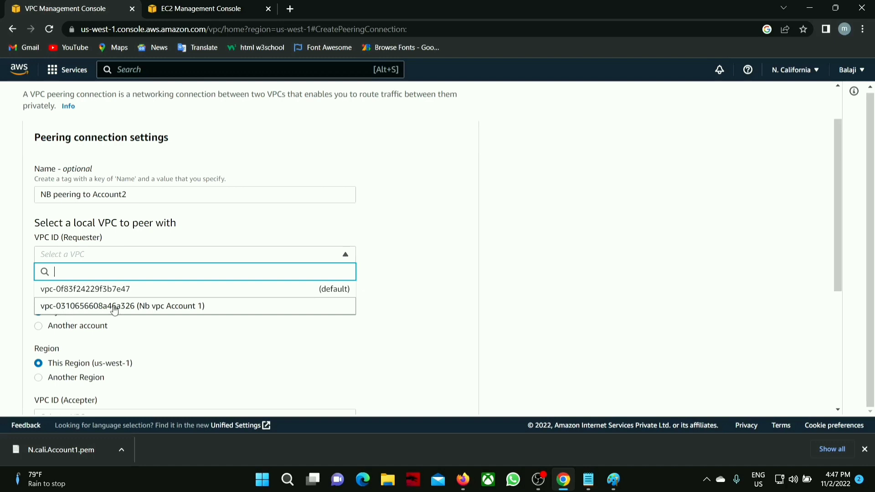
pyautogui.click(168, 310)
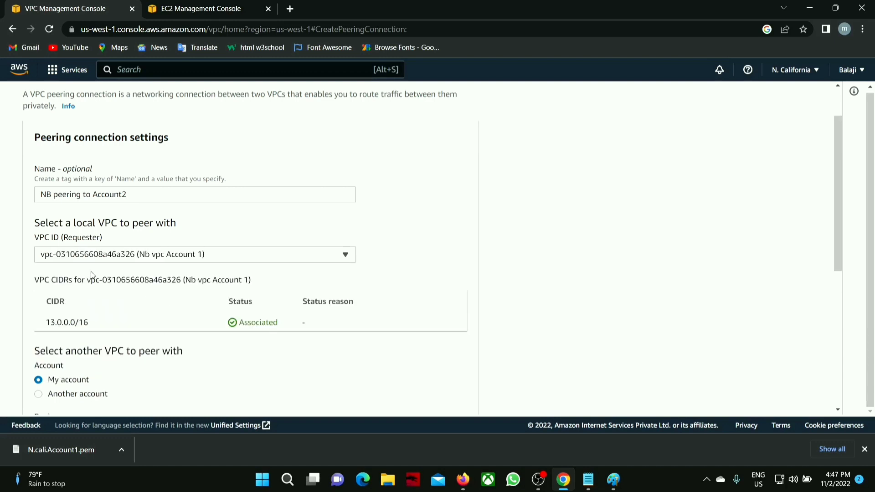
pyautogui.scroll(-3, 95, 273)
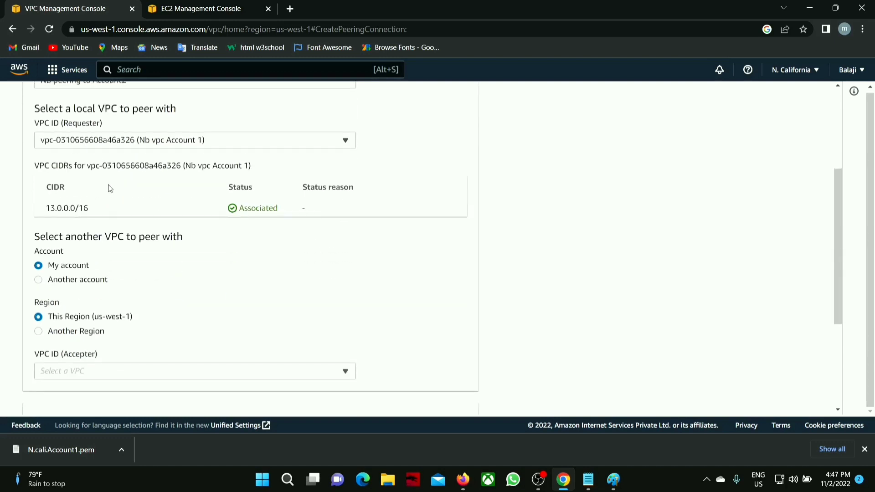
pyautogui.moveTo(85, 207); pyautogui.dragTo(49, 202)
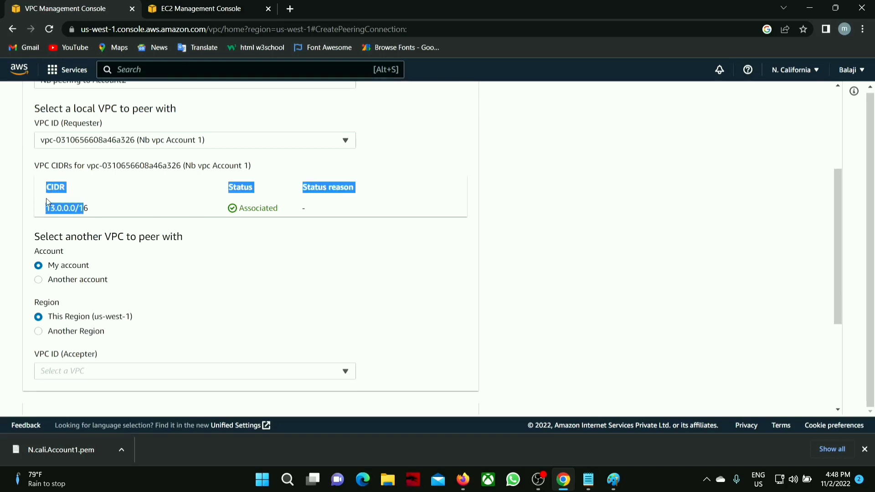
pyautogui.click(64, 213)
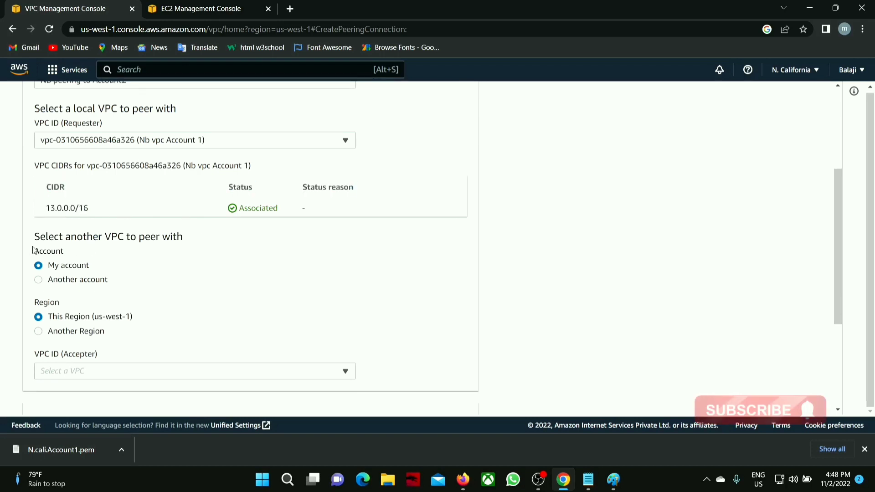
# Switch to the Paint diagram, draw a freehand curve linking the two AWS account frames, and return to Chrome
pyautogui.moveTo(35, 235); pyautogui.dragTo(152, 246)
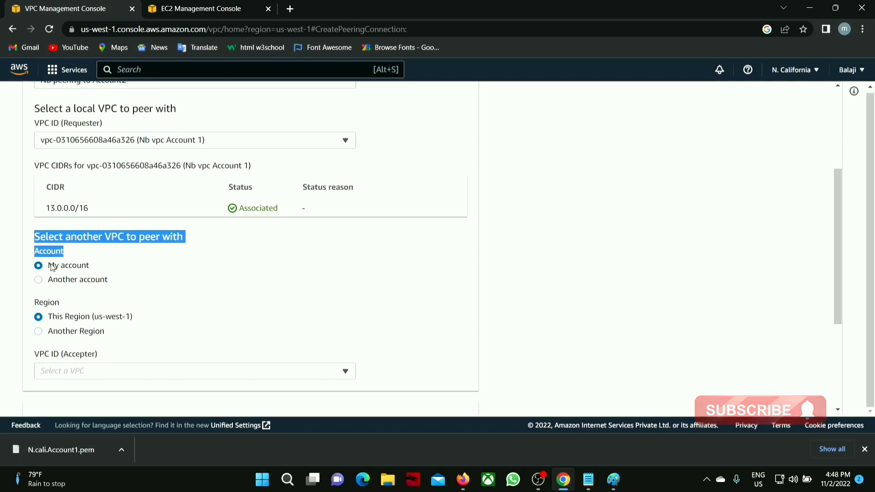
pyautogui.moveTo(48, 266); pyautogui.dragTo(87, 268)
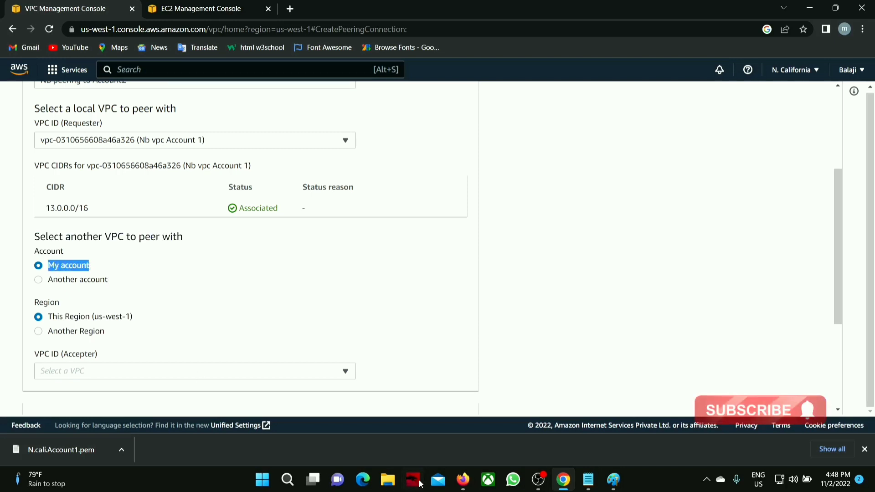
pyautogui.click(613, 480)
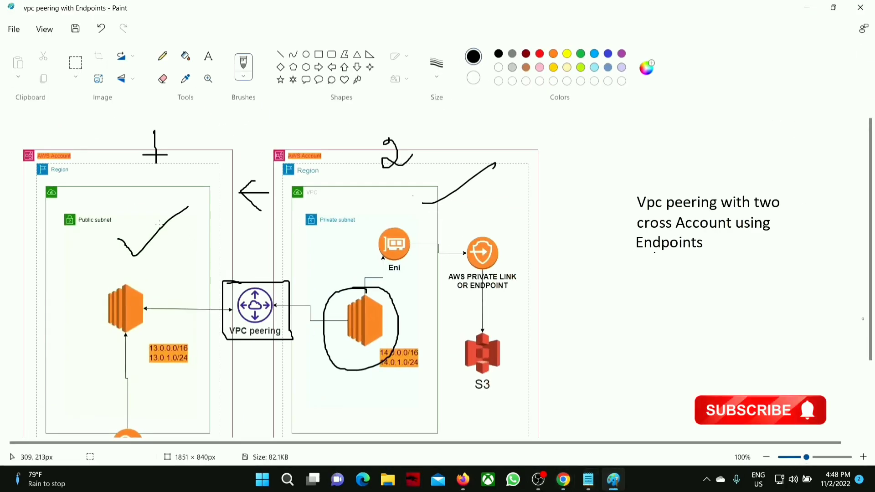
pyautogui.moveTo(205, 219)
pyautogui.mouseDown()
pyautogui.moveTo(244, 195)
pyautogui.moveTo(298, 195)
pyautogui.moveTo(338, 222)
pyautogui.moveTo(336, 204)
pyautogui.mouseUp()
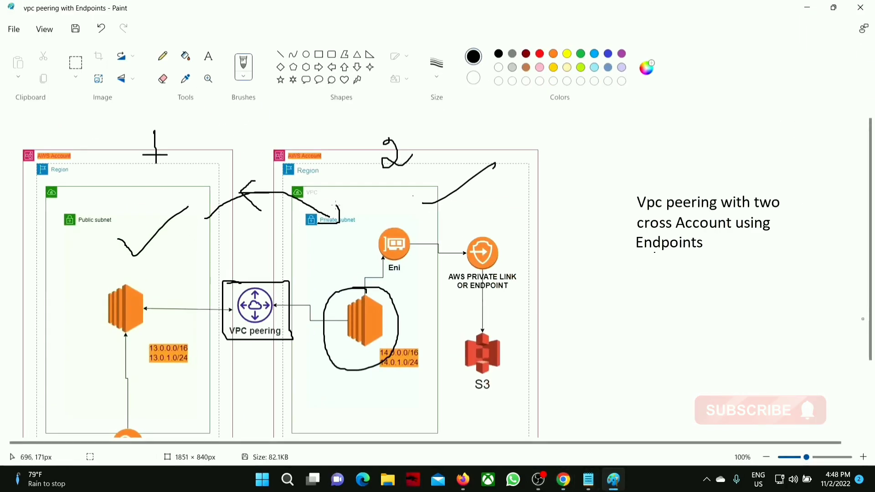
pyautogui.click(805, 6)
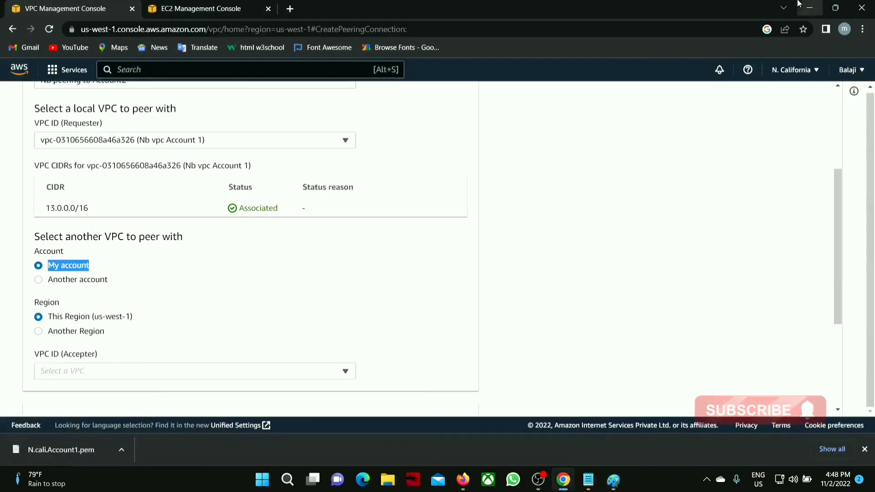
# Set the peering target to Another account and look up Account 2's account ID in Firefox
pyautogui.click(38, 280)
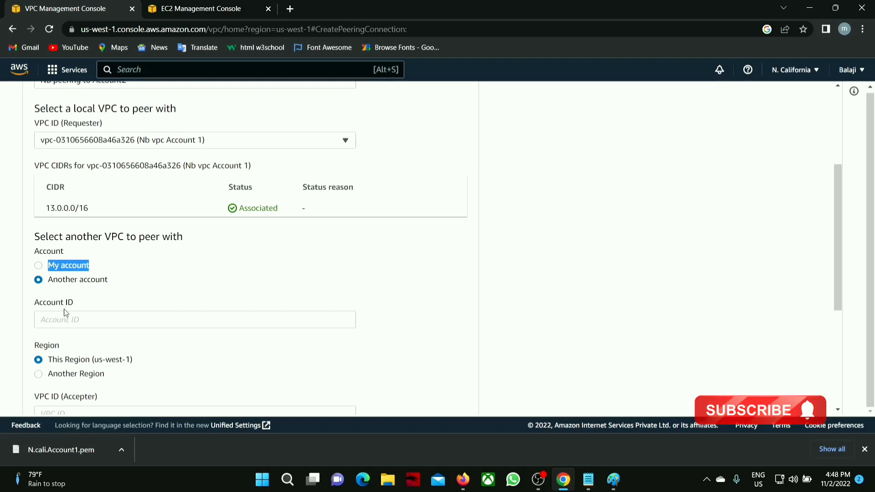
pyautogui.moveTo(36, 303); pyautogui.dragTo(80, 305)
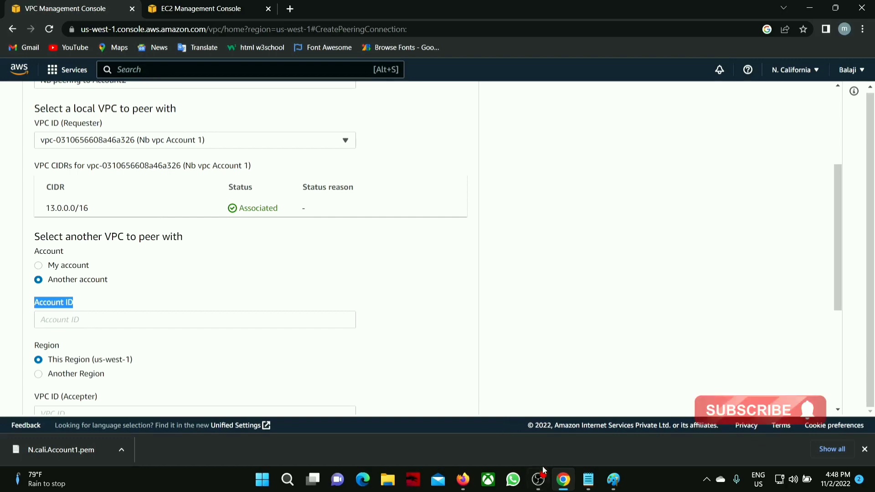
pyautogui.click(463, 479)
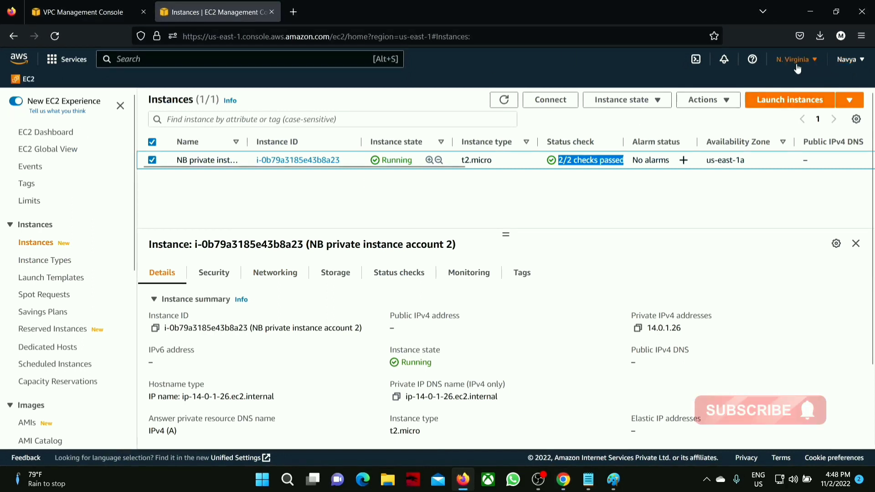
pyautogui.click(848, 59)
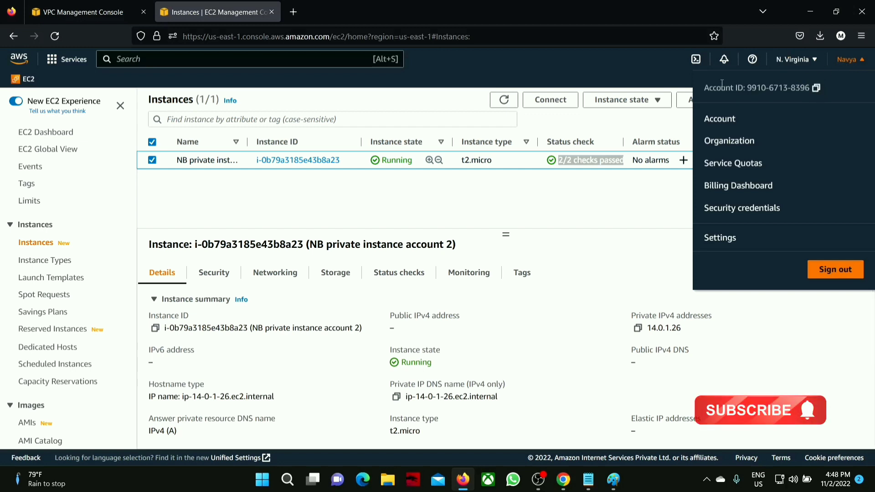
pyautogui.moveTo(708, 88); pyautogui.dragTo(812, 93)
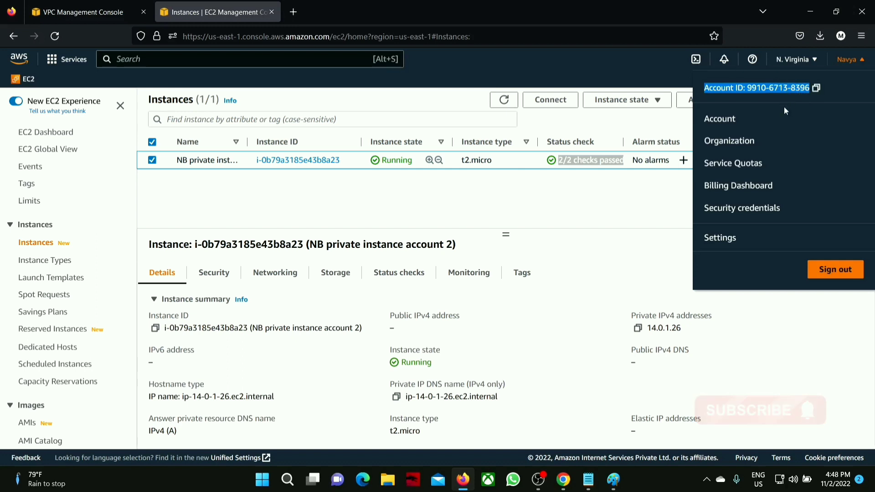
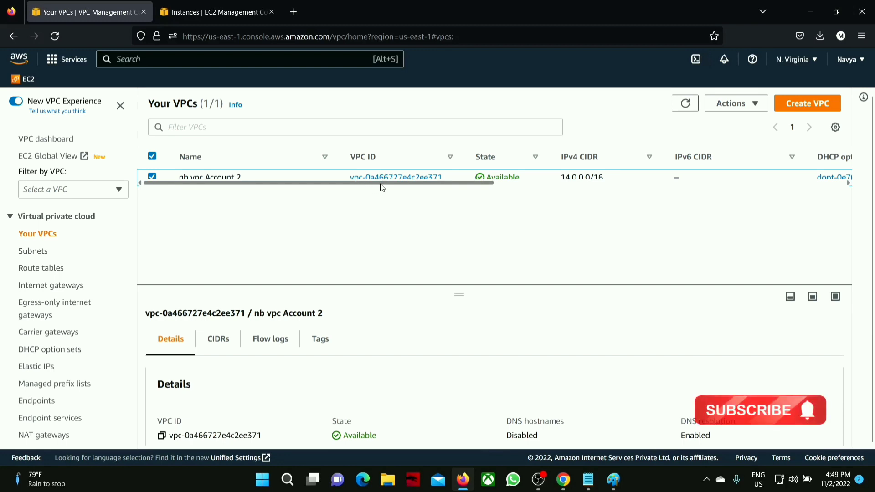
# Copy the VPC ID of "nb vpc Account 2" from its details and return to the peering form in Chrome
pyautogui.scroll(2, 193, 355)
pyautogui.scroll(-2, 176, 392)
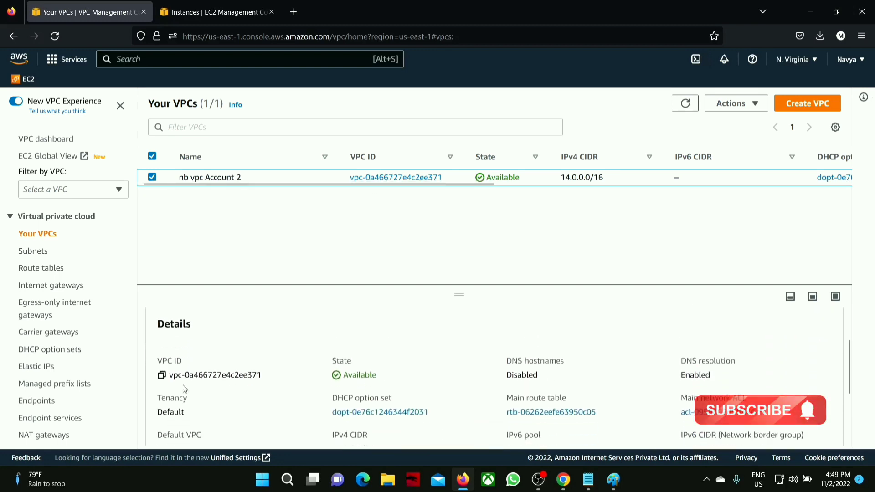
pyautogui.moveTo(262, 375); pyautogui.dragTo(178, 375)
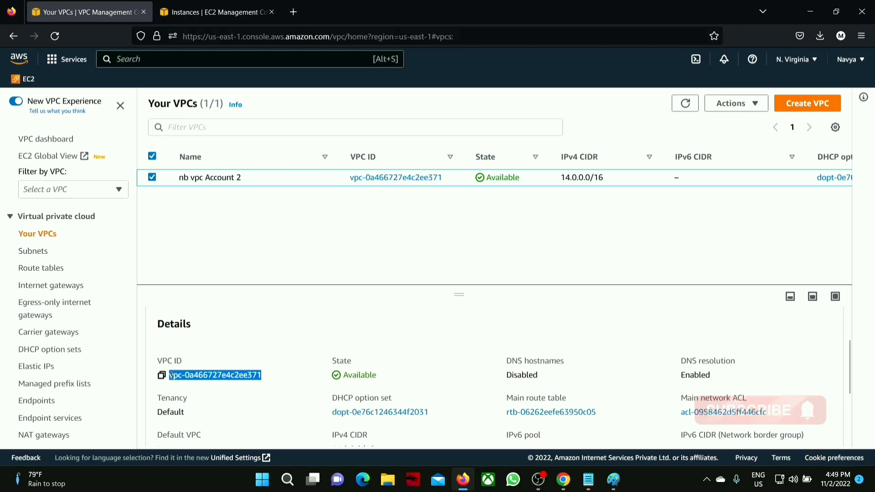
pyautogui.click(162, 376)
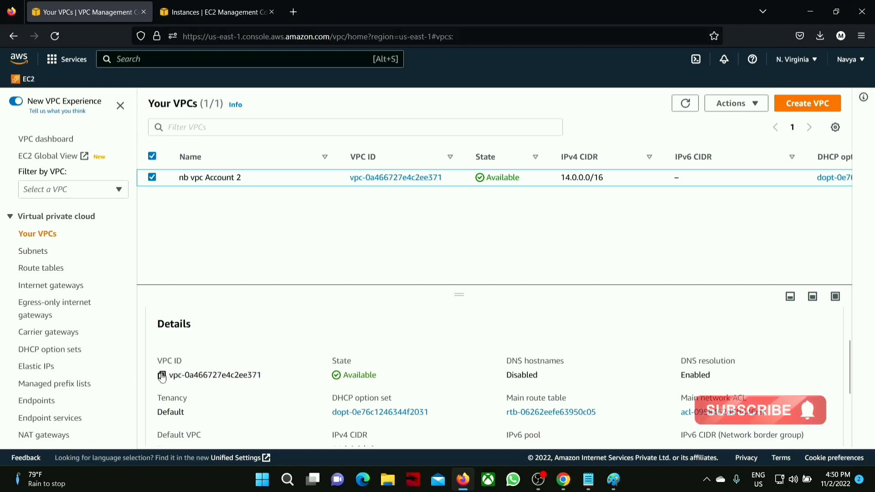
pyautogui.click(162, 376)
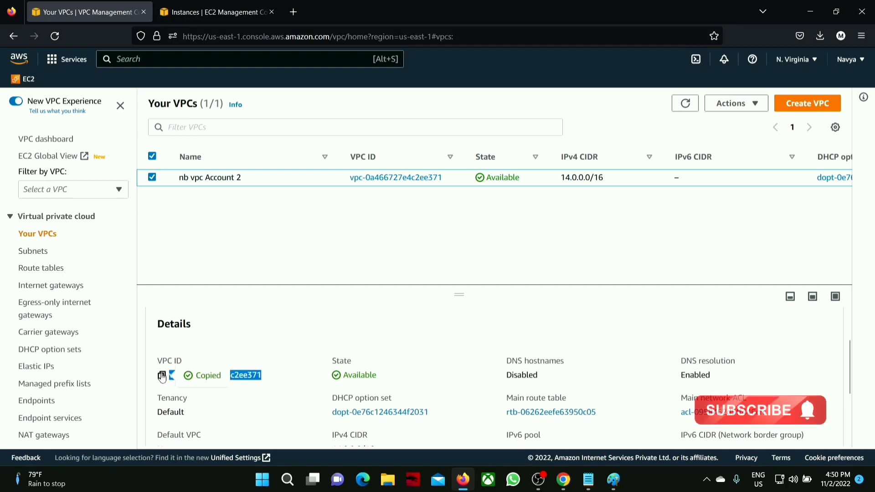
pyautogui.click(812, 17)
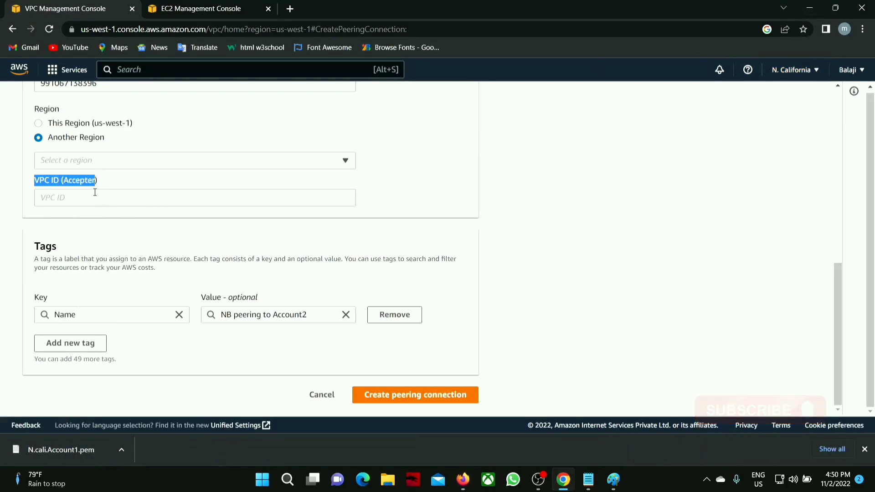
# Set the accepter region to US East (N. Virginia) (us-east-1) and check it against Account 2's region in Firefox
pyautogui.click(99, 160)
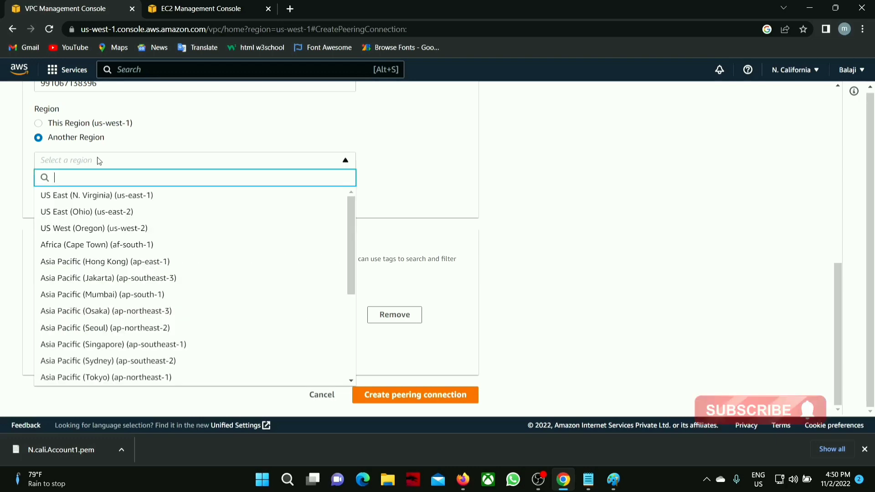
pyautogui.click(103, 195)
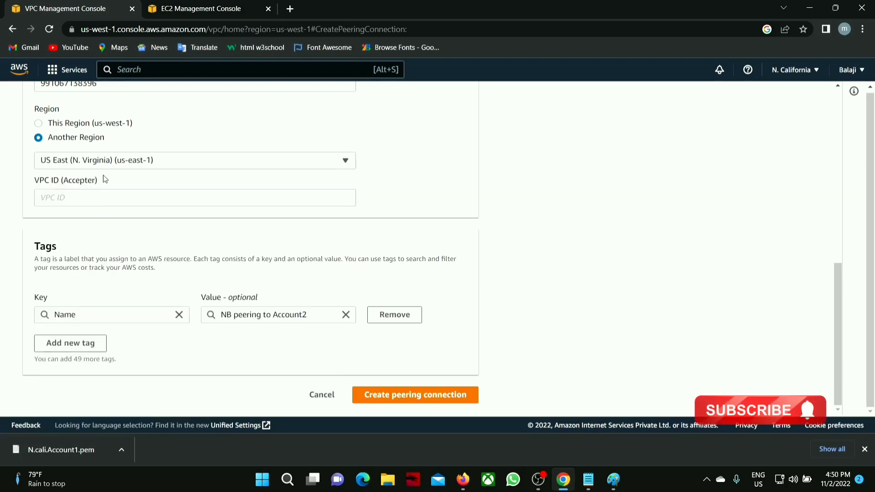
pyautogui.click(462, 480)
pyautogui.click(796, 59)
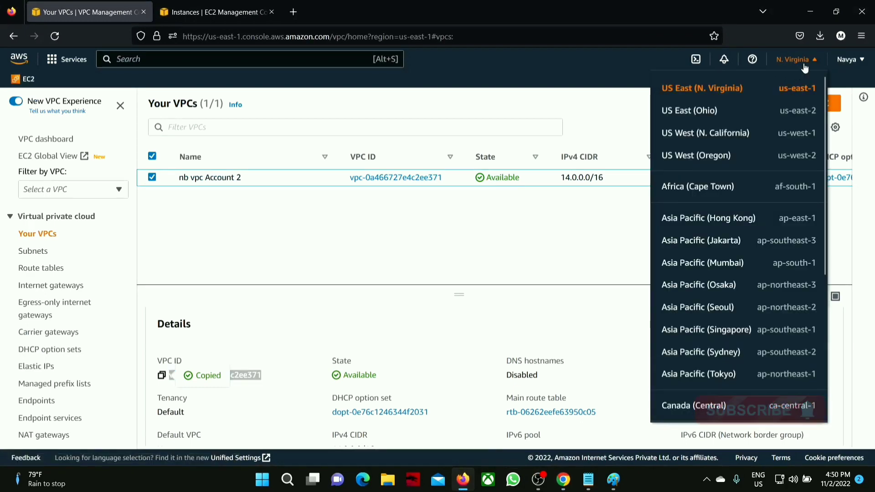
pyautogui.click(810, 11)
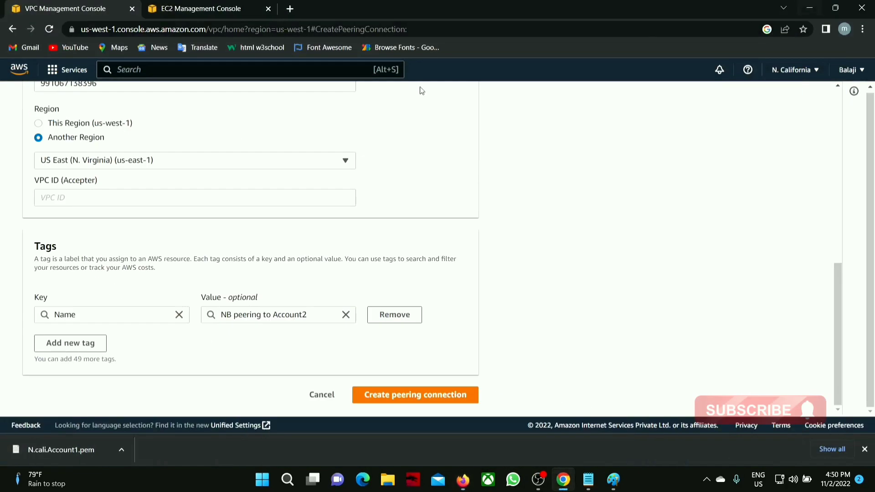
# Paste vpc-0a466727e4c2ee371 as the accepter VPC ID and create the peering connection
pyautogui.click(64, 195)
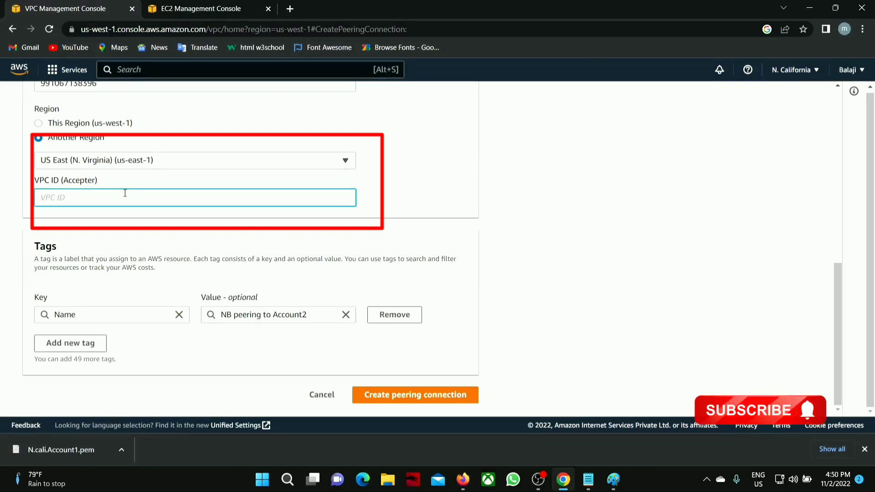
pyautogui.hotkey('ctrl', 'v')
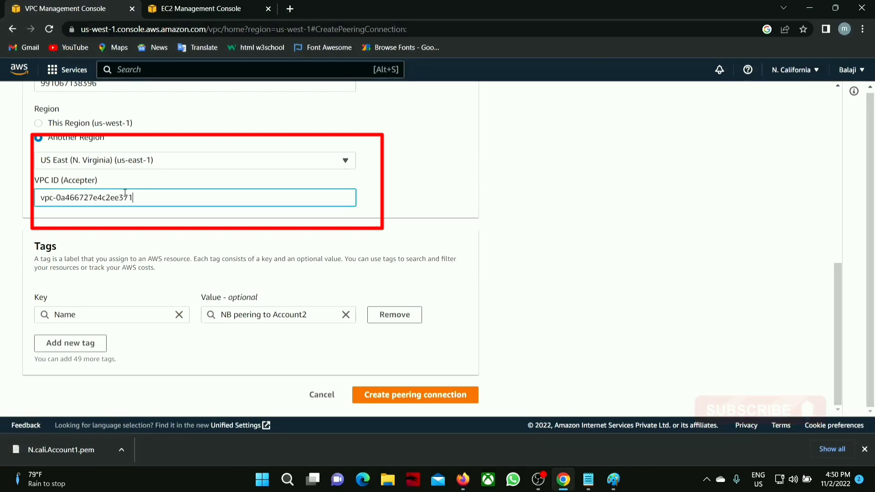
pyautogui.click(403, 395)
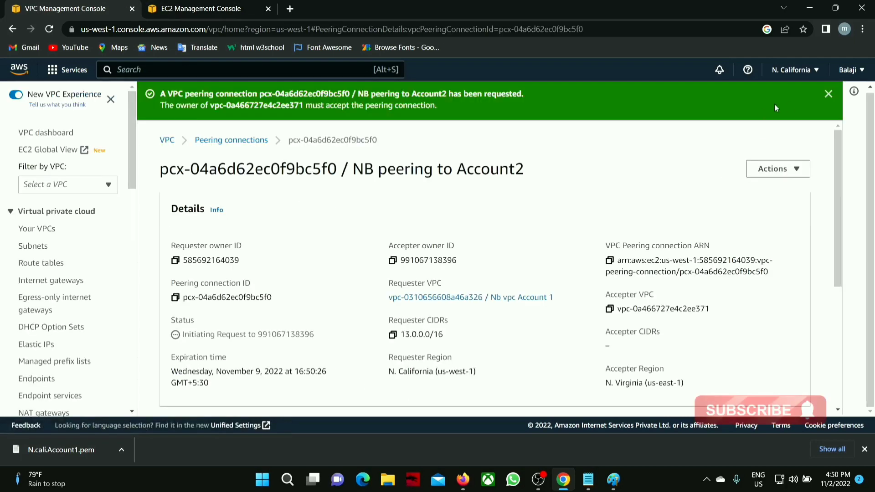
# Dismiss the request notification and check the new connection's status in Account 1's peering connections list
pyautogui.click(827, 94)
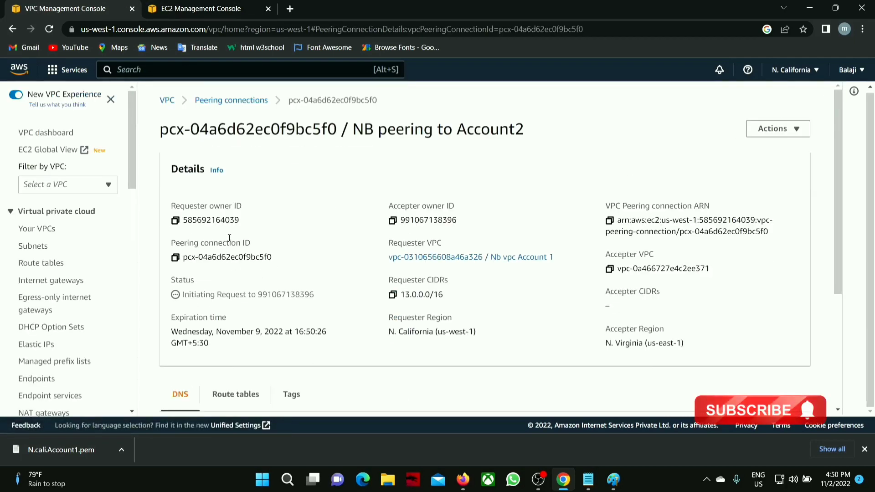
pyautogui.click(232, 100)
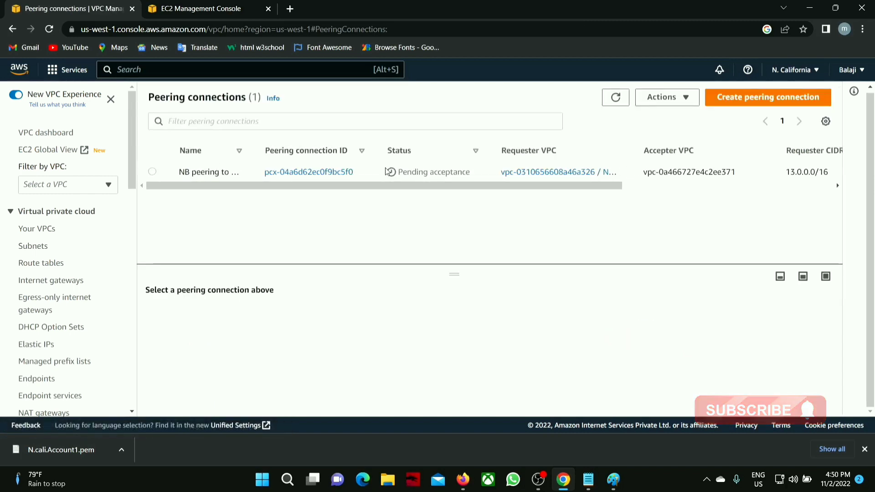
pyautogui.moveTo(399, 169); pyautogui.dragTo(467, 172)
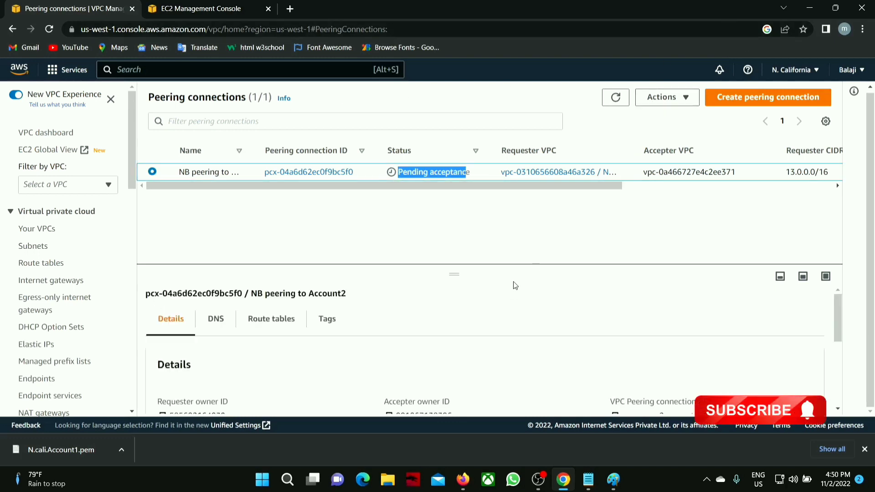
# Switch to the Notepad checklist and review the step 8 instructions for creating the peering connection
pyautogui.click(808, 8)
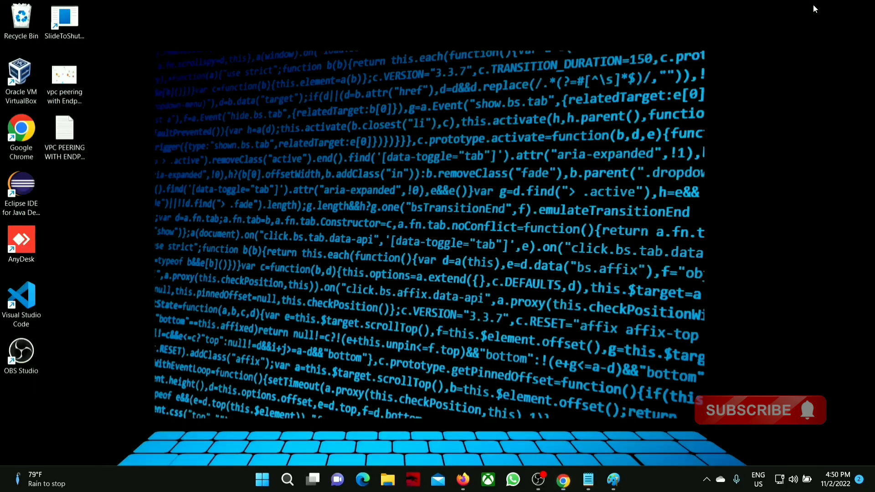
pyautogui.click(588, 479)
pyautogui.moveTo(27, 217); pyautogui.dragTo(396, 219)
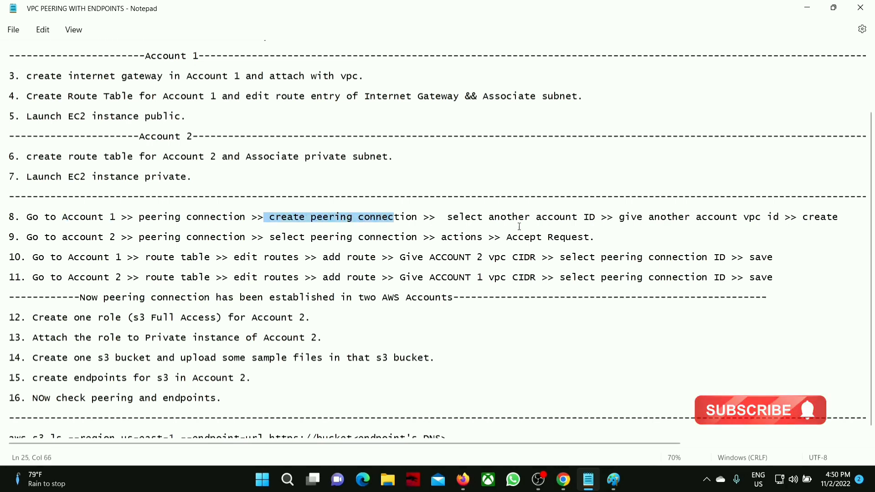
# Review the rest of step 8 and the step 9 instructions for accepting the peering request in Account 2
pyautogui.moveTo(472, 219); pyautogui.dragTo(826, 219)
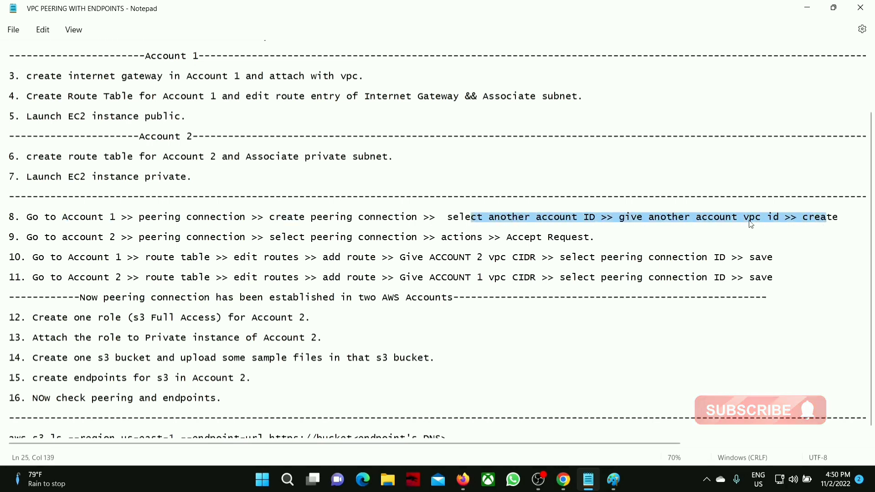
pyautogui.moveTo(28, 238); pyautogui.dragTo(118, 236)
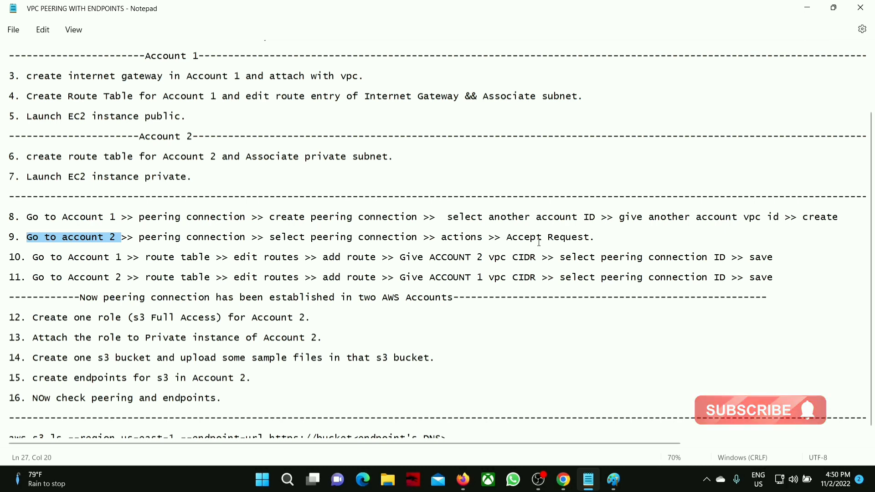
pyautogui.moveTo(504, 238); pyautogui.dragTo(591, 237)
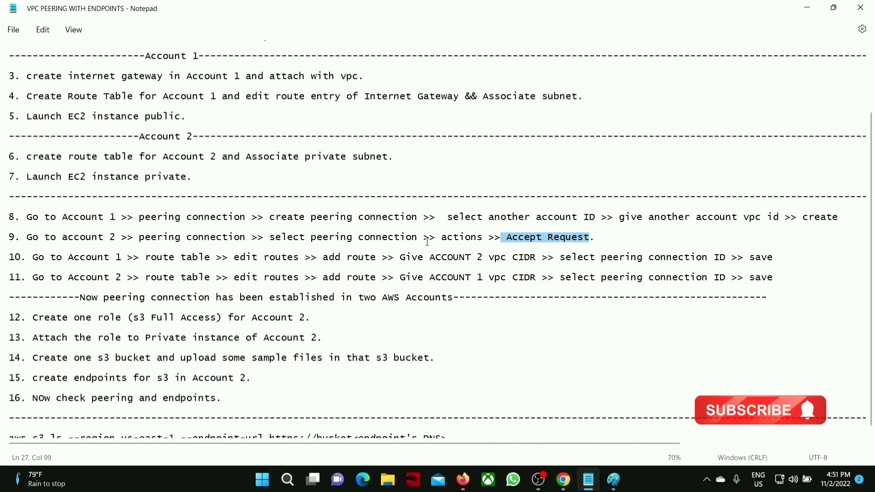
# Switch to Account 2's console in Firefox, open its VPC peering connections list and refresh it
pyautogui.click(563, 479)
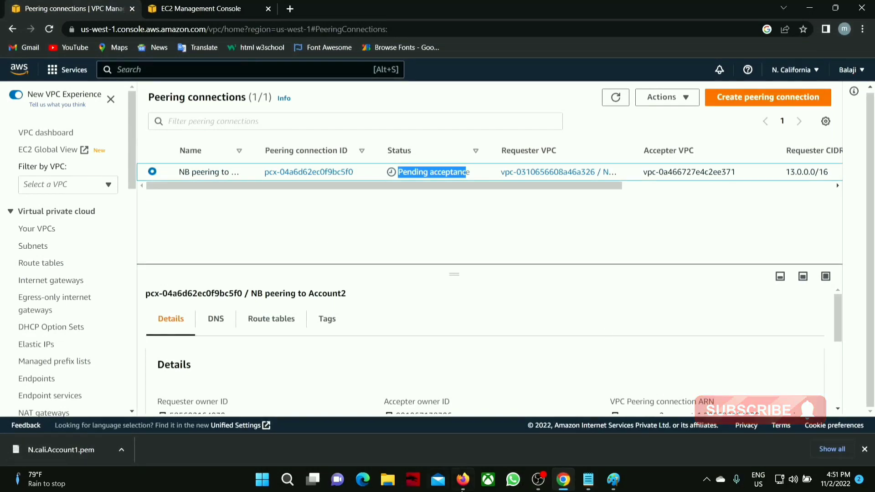
pyautogui.click(463, 480)
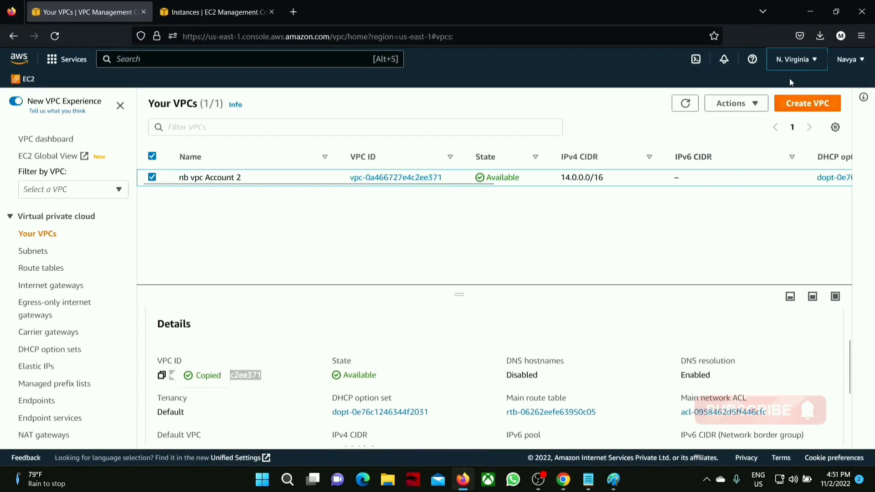
pyautogui.click(815, 63)
pyautogui.click(814, 66)
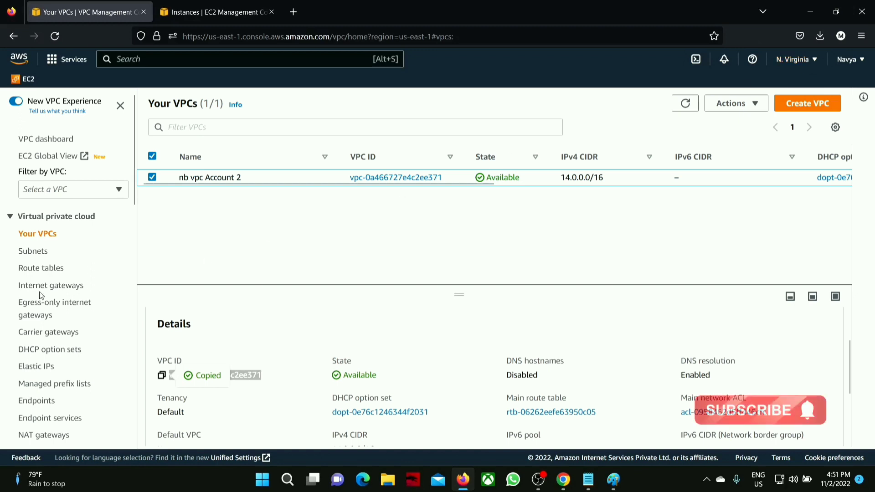
pyautogui.scroll(-4, 70, 294)
pyautogui.click(67, 288)
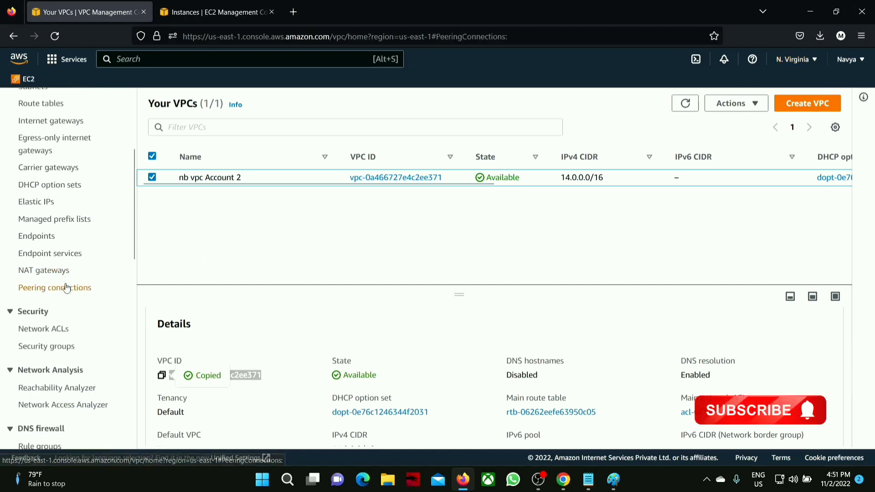
pyautogui.click(625, 104)
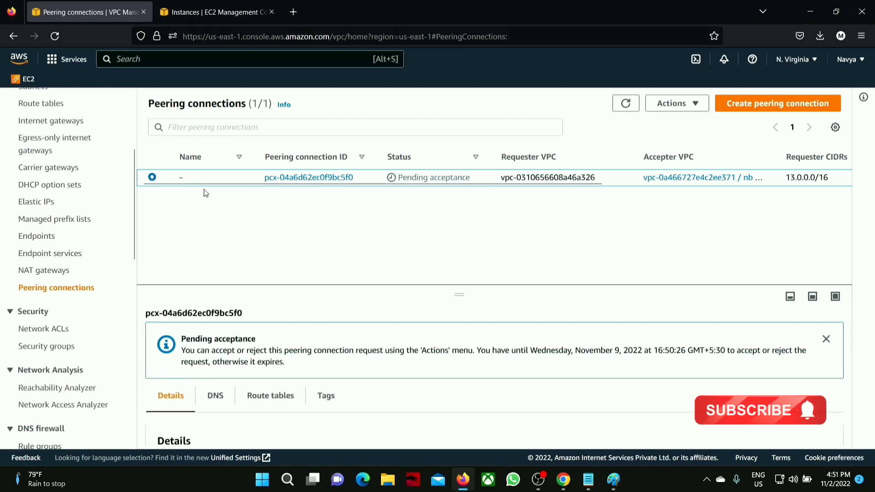
# Accept the pending peering request pcx-04a6d62ec0f9bc5f0 in Account 2 and refresh the list to check its status
pyautogui.click(683, 109)
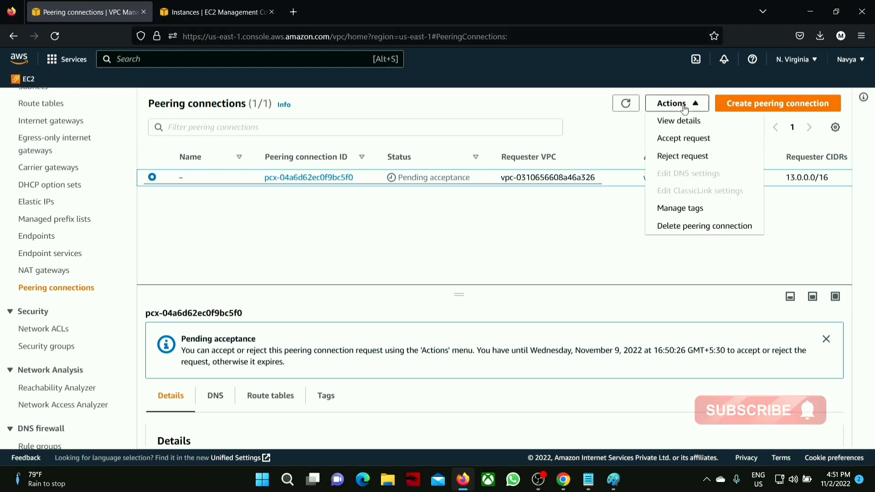
pyautogui.click(685, 144)
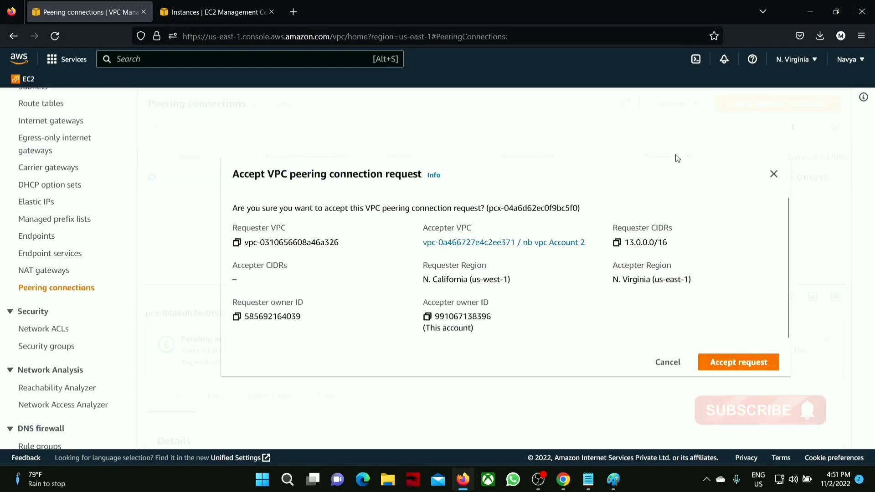
pyautogui.click(729, 363)
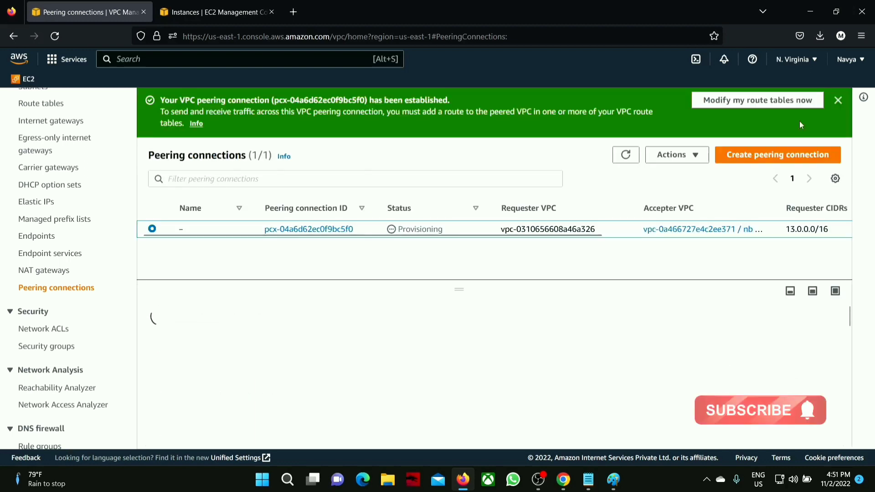
pyautogui.doubleClick(410, 228)
pyautogui.click(613, 162)
pyautogui.click(619, 156)
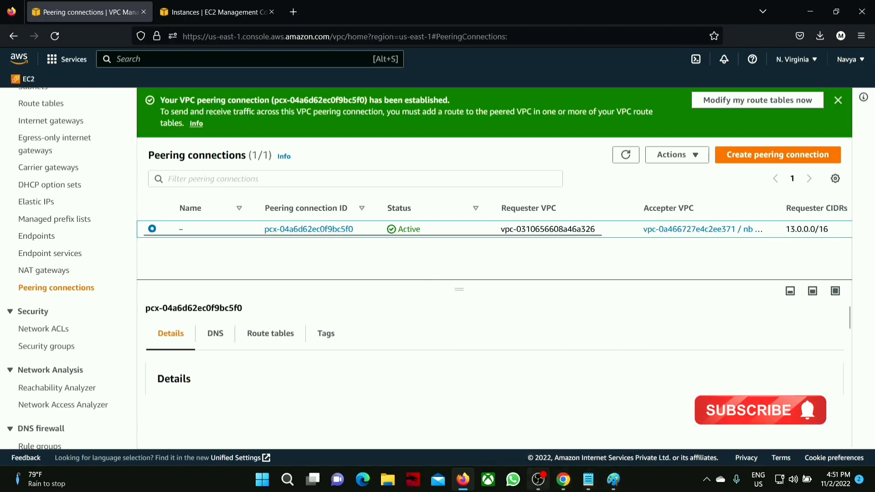
# Switch to Account 1's console in Chrome, refresh the peering connections list and check the connection's status
pyautogui.click(563, 479)
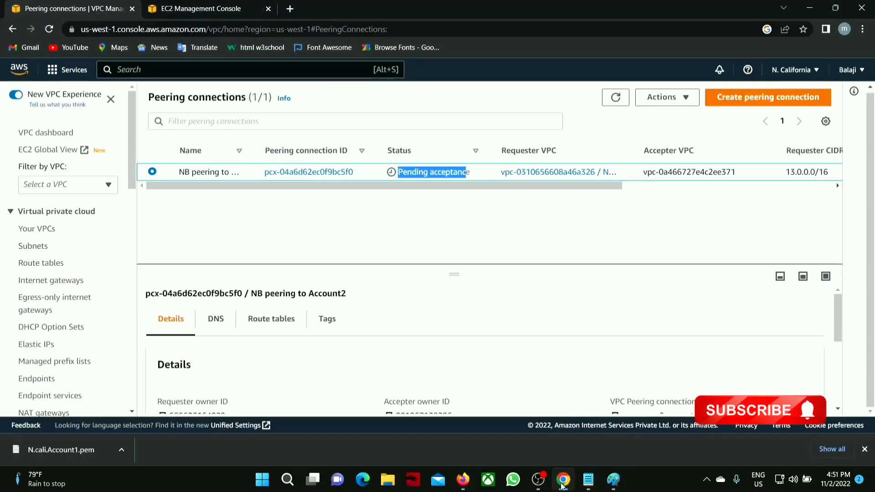
pyautogui.click(615, 103)
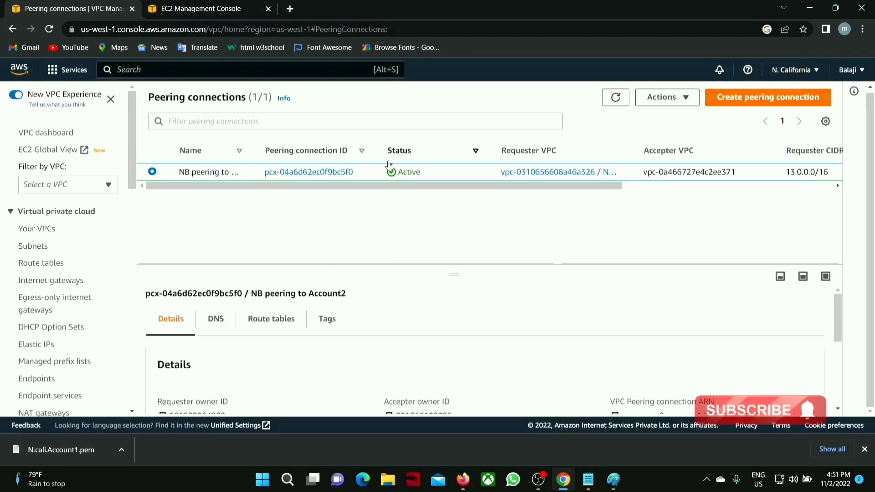
pyautogui.moveTo(392, 172); pyautogui.dragTo(426, 175)
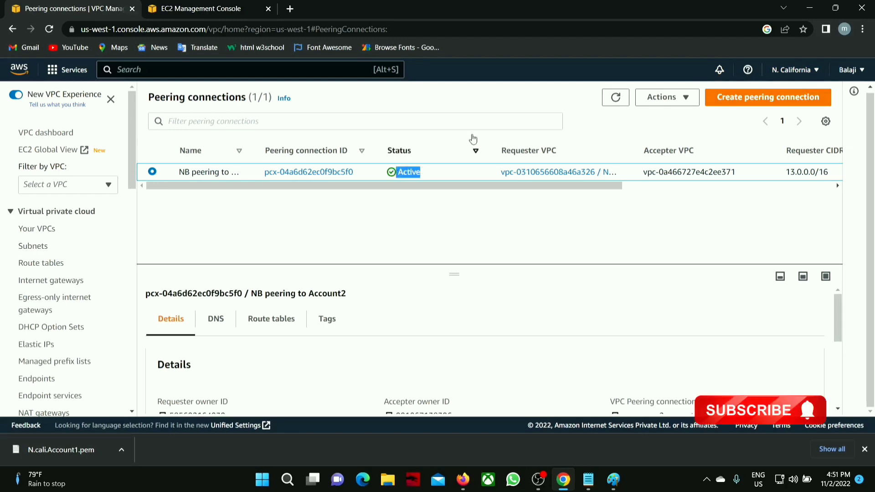
pyautogui.click(809, 8)
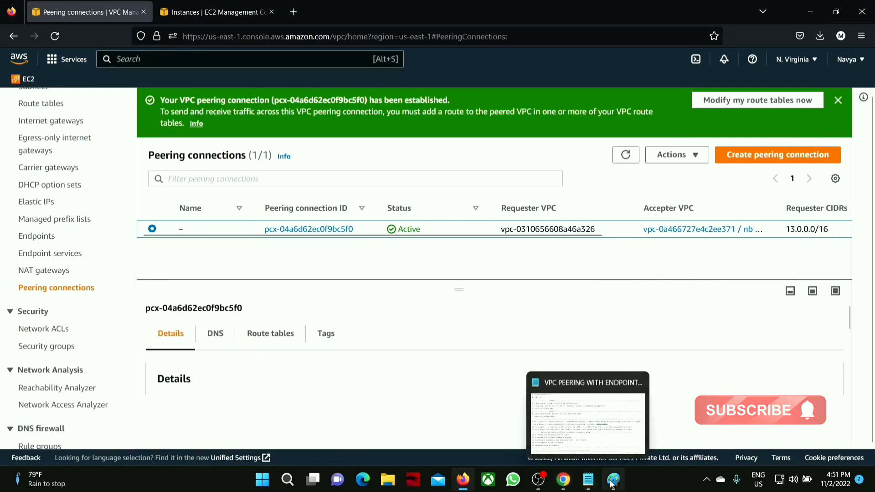
# Review steps 8 and 9 of the Notepad checklist, covering creating and accepting the peering connection
pyautogui.click(588, 479)
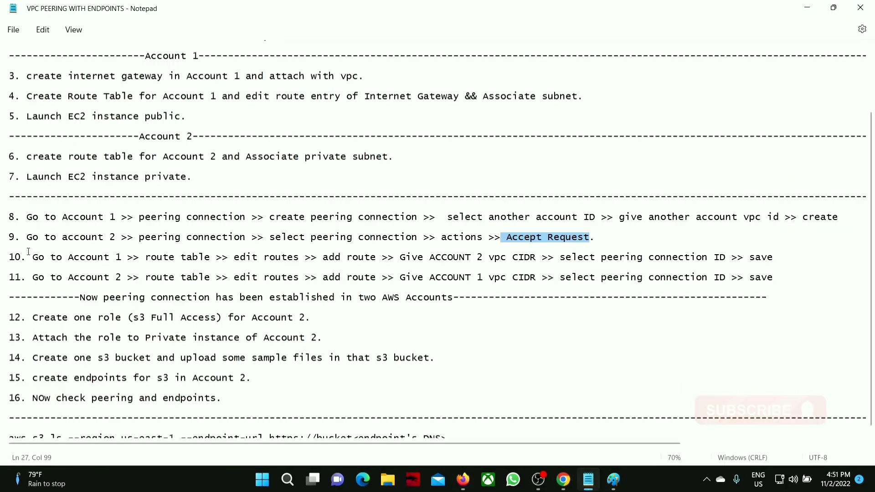
pyautogui.moveTo(26, 217); pyautogui.dragTo(614, 245)
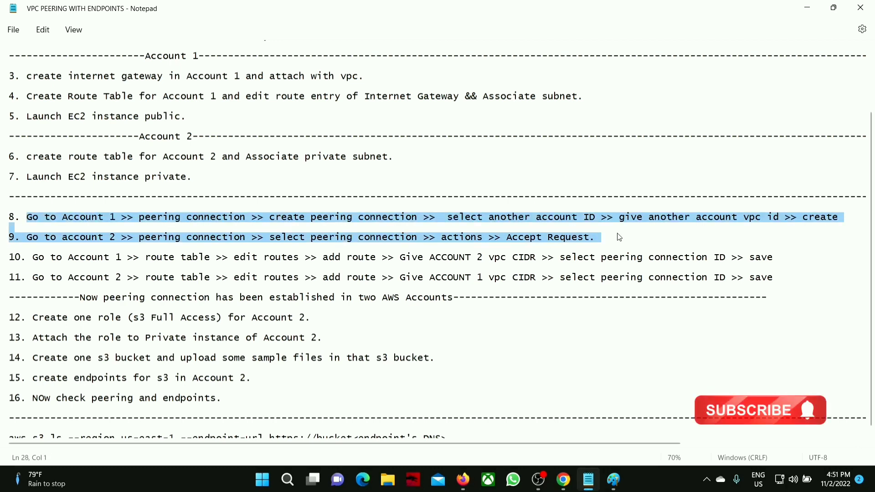
pyautogui.click(806, 8)
# In the Paint diagram, draw a curved arrow from Account 1 to Account 2 and another outline around the VPC peering icon
pyautogui.click(613, 479)
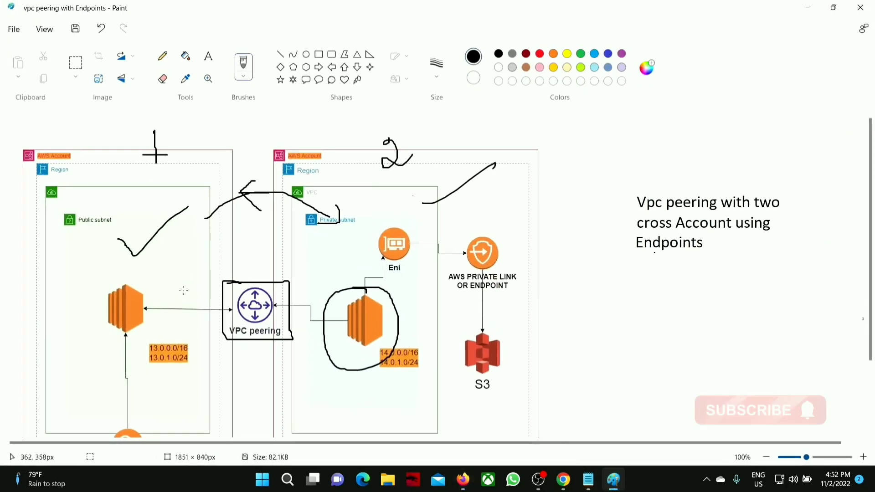
pyautogui.moveTo(183, 291)
pyautogui.mouseDown()
pyautogui.moveTo(212, 259)
pyautogui.moveTo(321, 258)
pyautogui.mouseUp()
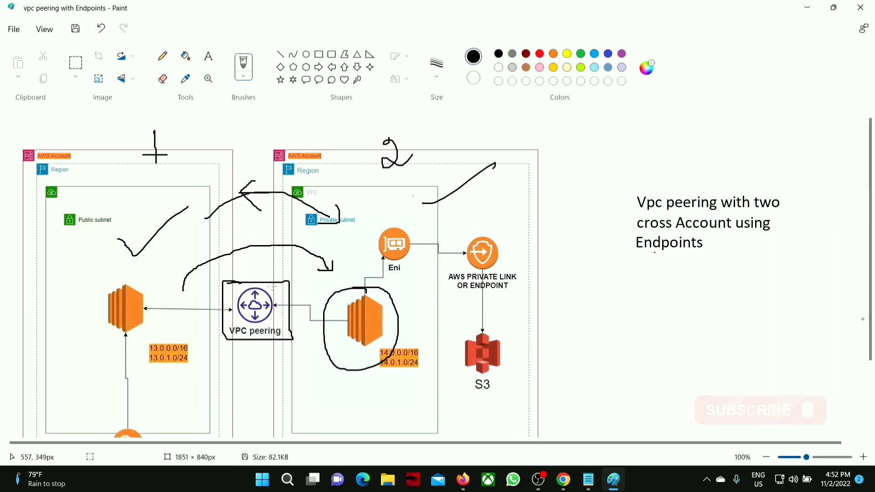
pyautogui.moveTo(222, 280)
pyautogui.mouseDown()
pyautogui.moveTo(239, 337)
pyautogui.moveTo(292, 284)
pyautogui.moveTo(225, 276)
pyautogui.mouseUp()
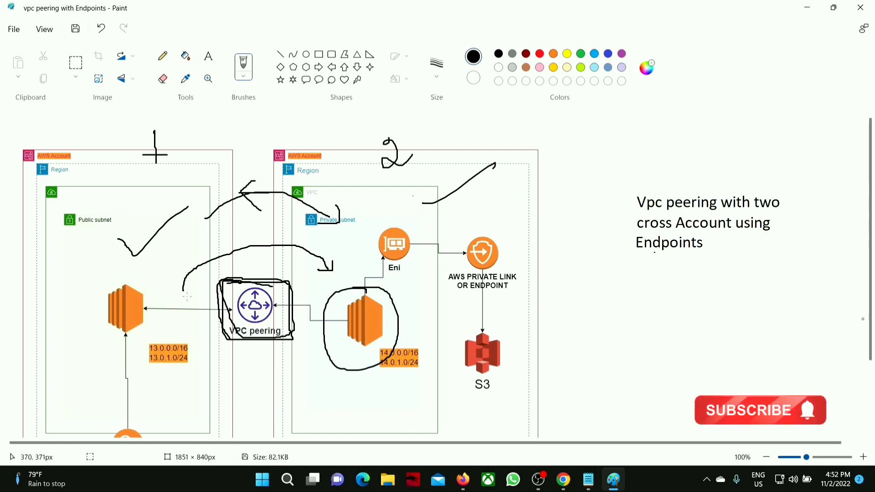
pyautogui.click(818, 5)
pyautogui.click(807, 9)
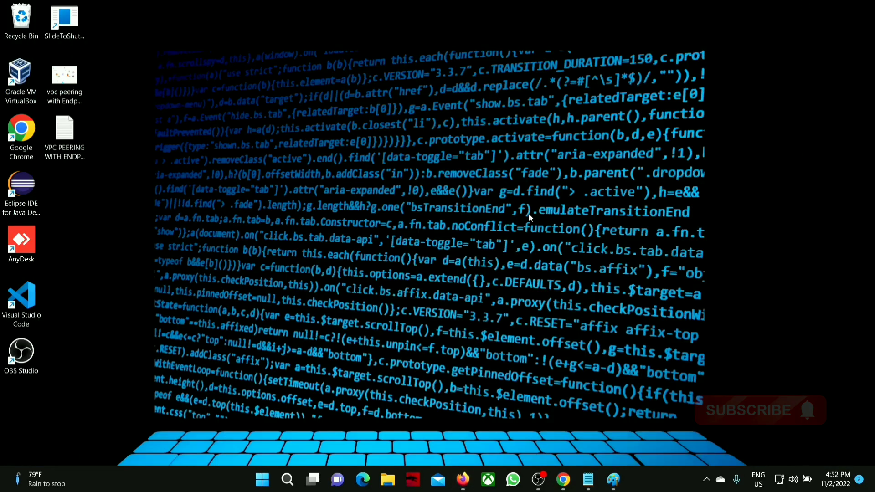
# Review step 10 of the Notepad checklist on adding Account 2's VPC CIDR to Account 1's route table
pyautogui.click(586, 477)
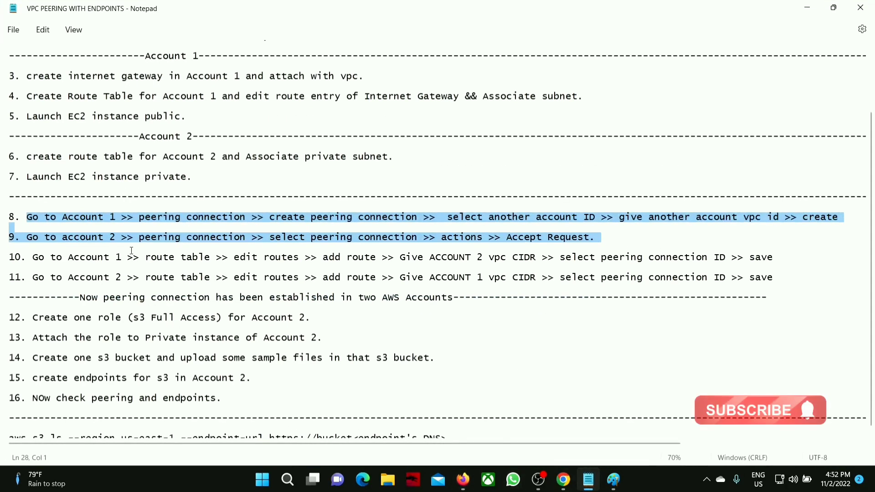
pyautogui.moveTo(33, 258); pyautogui.dragTo(207, 257)
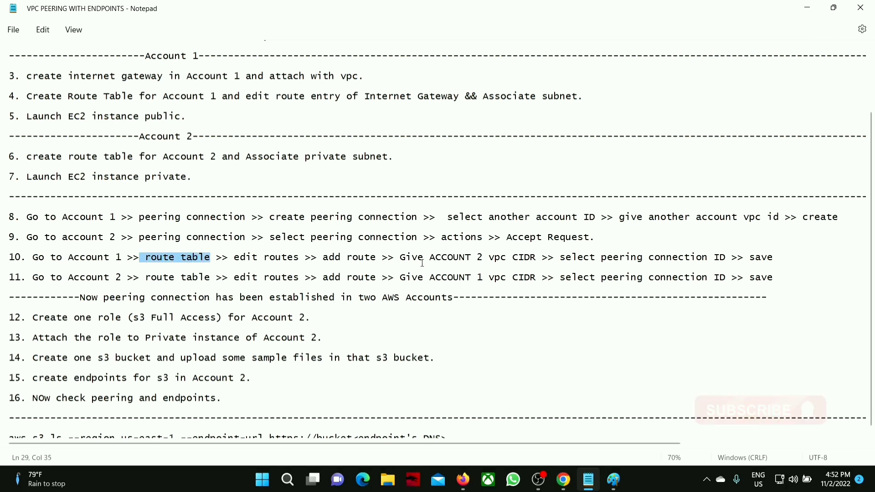
pyautogui.moveTo(398, 258); pyautogui.dragTo(538, 258)
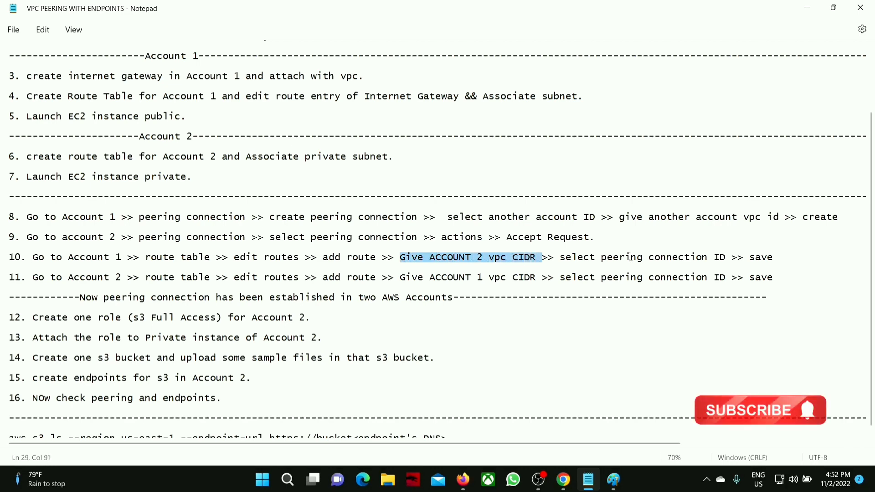
pyautogui.click(810, 5)
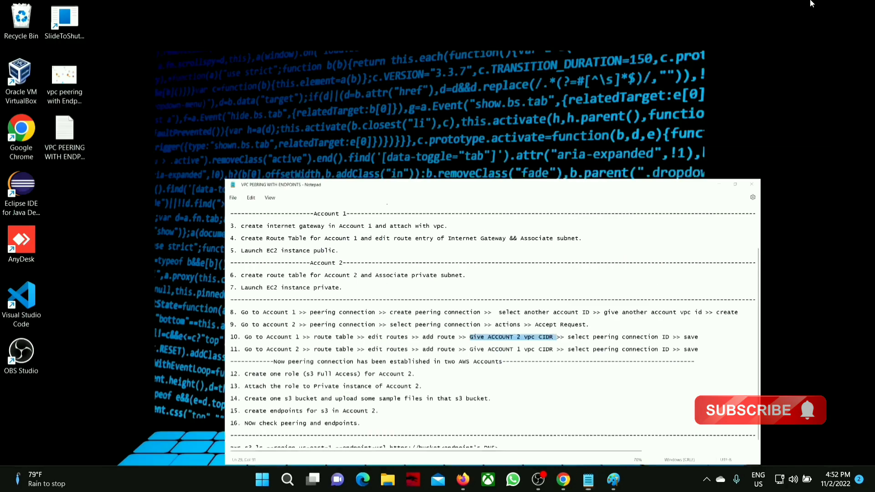
# In Account 1's console in Chrome, open the route tables, select the nb route table for Account 1 and display its routes
pyautogui.click(564, 476)
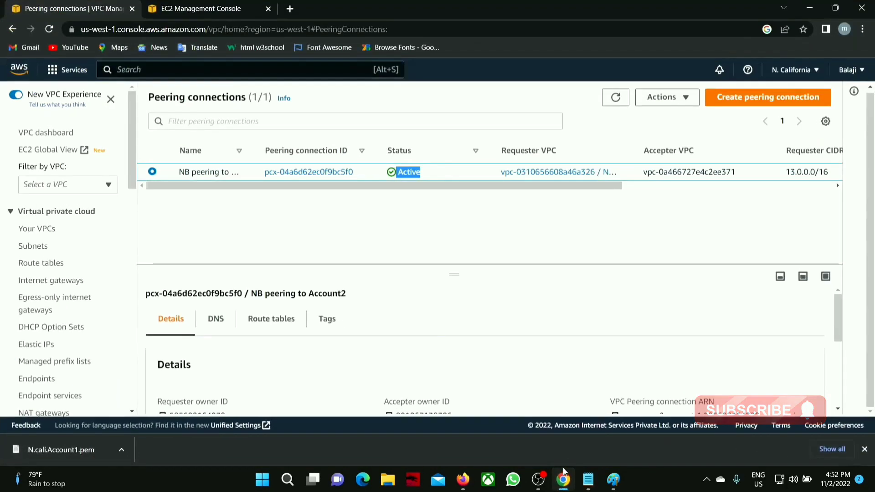
pyautogui.scroll(-1, 32, 258)
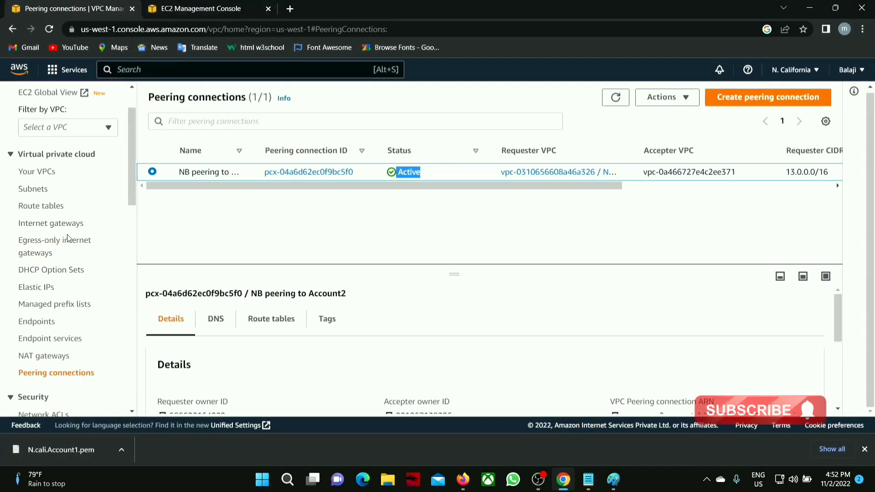
pyautogui.click(31, 209)
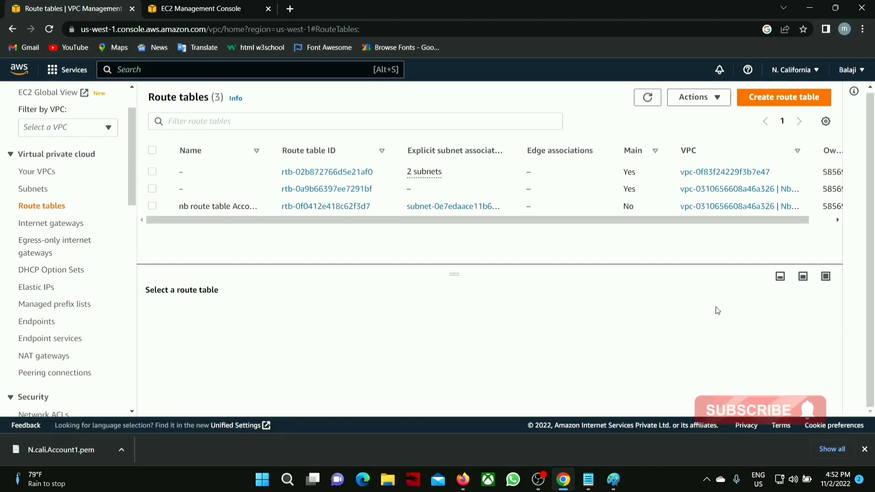
pyautogui.click(152, 208)
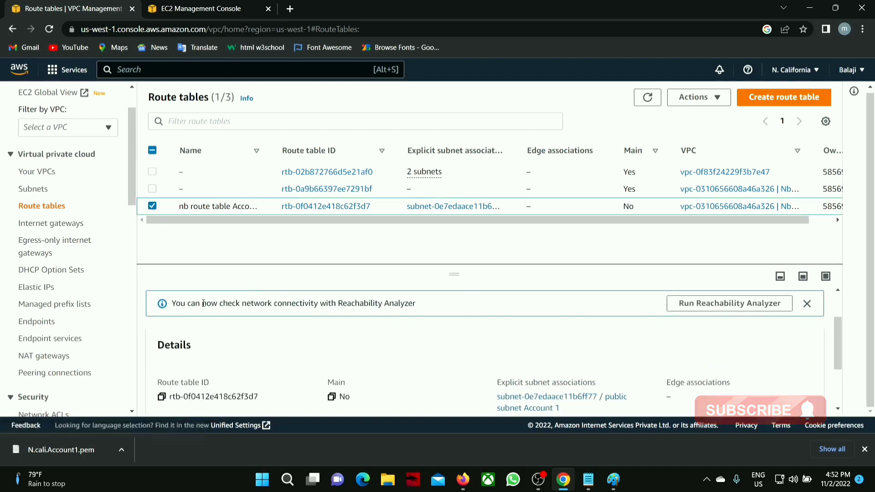
pyautogui.click(220, 316)
pyautogui.scroll(-2, 222, 326)
pyautogui.scroll(-1, 446, 360)
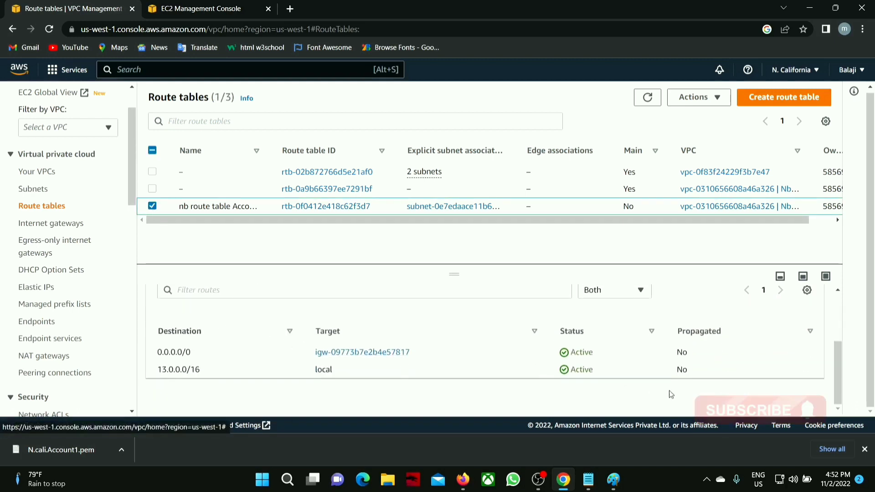
pyautogui.scroll(3, 747, 356)
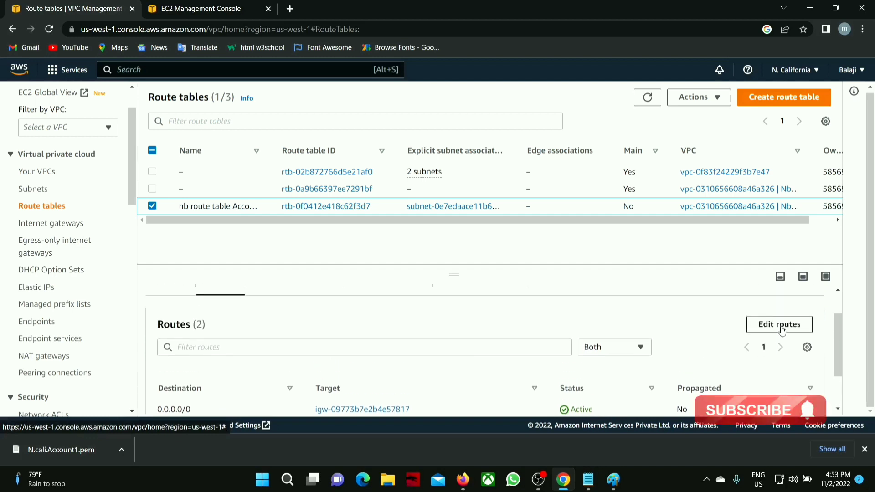
# Start editing the routes of Account 1's nb route table and add a blank route
pyautogui.click(779, 326)
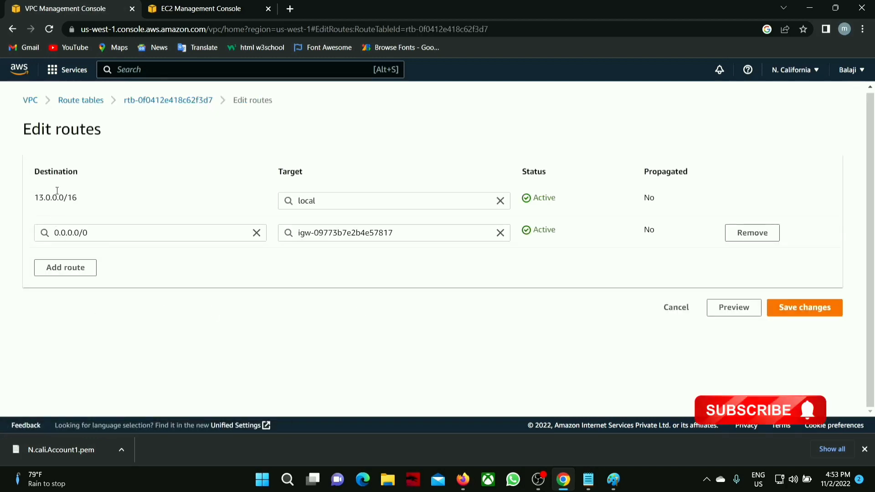
pyautogui.moveTo(415, 233); pyautogui.dragTo(304, 233)
pyautogui.click(231, 270)
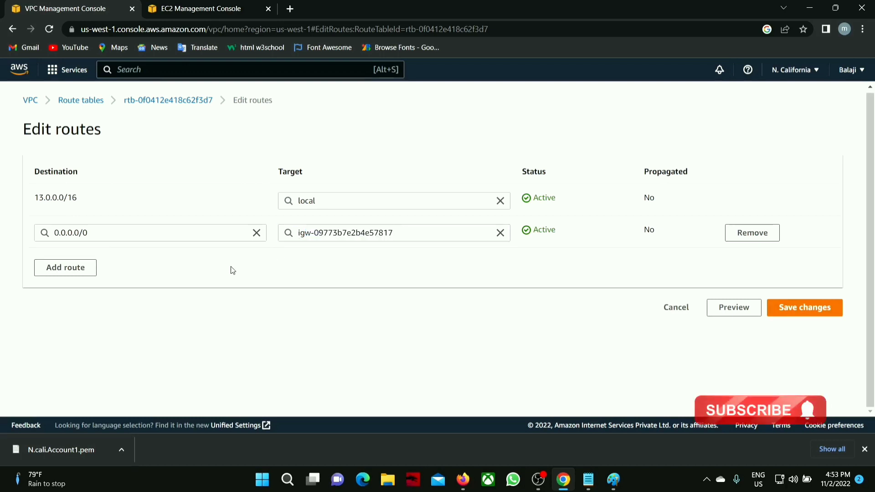
pyautogui.click(64, 268)
pyautogui.click(64, 268)
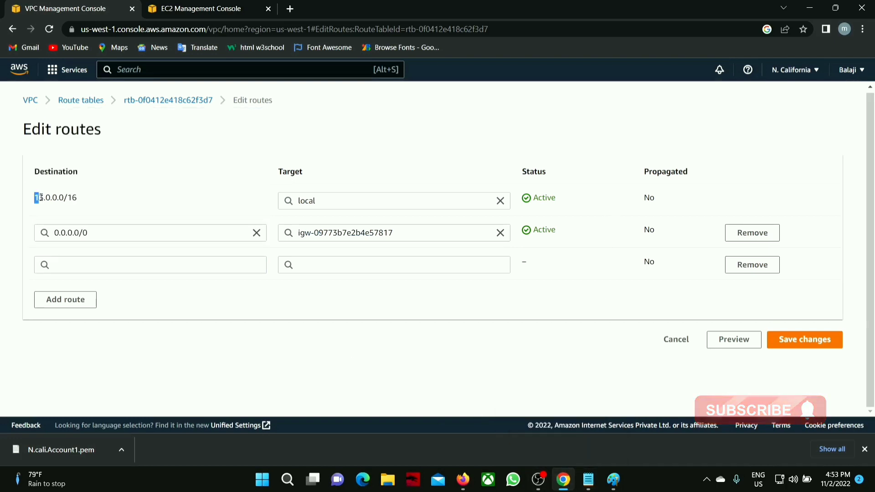
pyautogui.moveTo(38, 197); pyautogui.dragTo(82, 201)
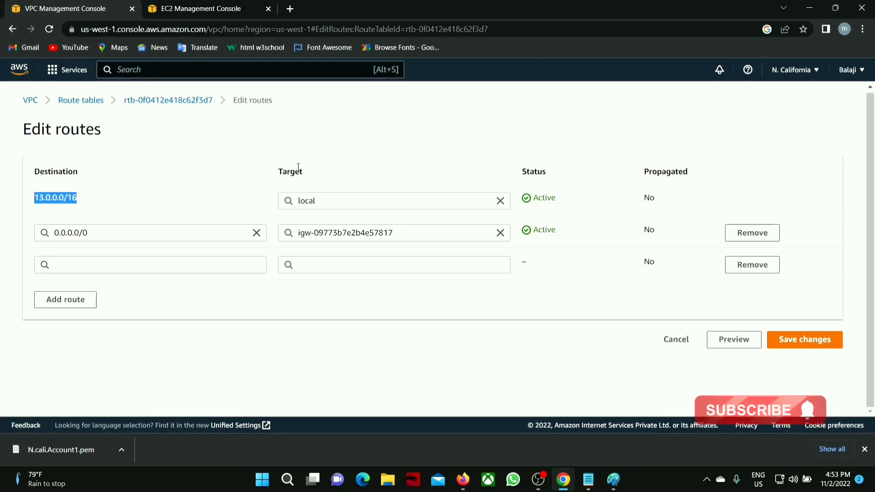
# In Account 2's console in Firefox, open the VPC list and look up the IPv4 CIDR of nb vpc Account 2
pyautogui.click(462, 479)
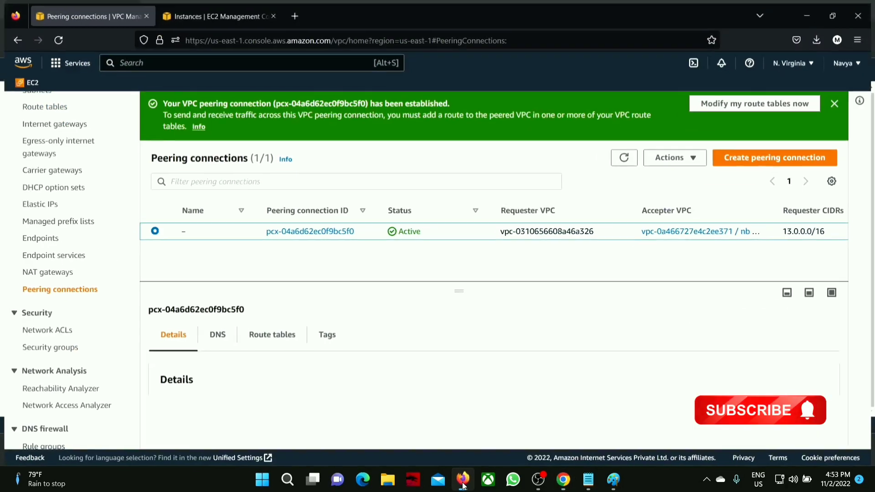
pyautogui.click(796, 60)
pyautogui.click(796, 59)
pyautogui.scroll(4, 53, 263)
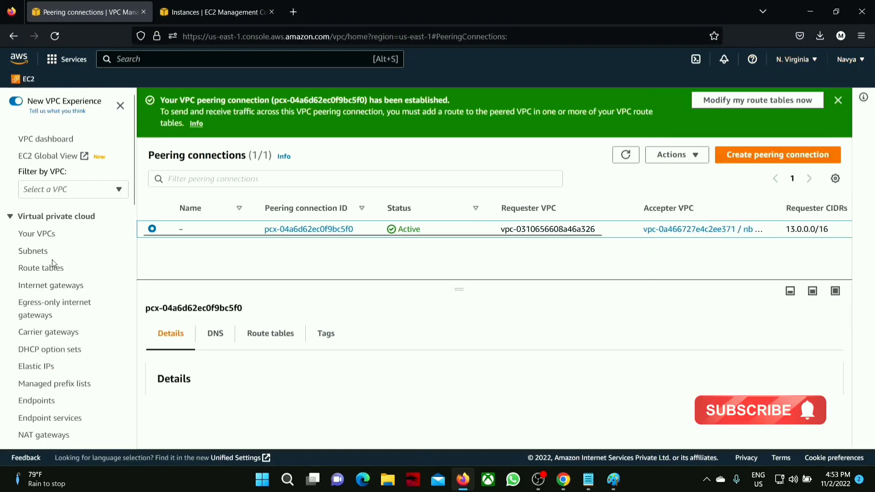
pyautogui.click(48, 235)
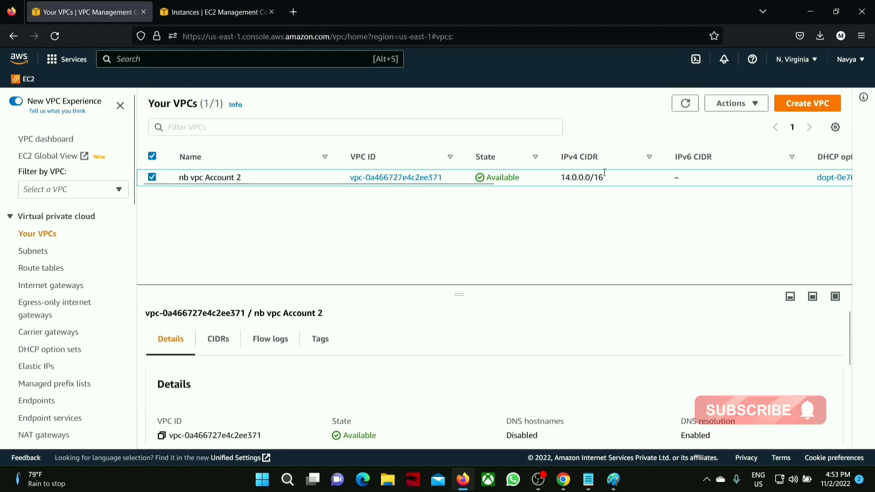
pyautogui.moveTo(603, 177); pyautogui.dragTo(564, 178)
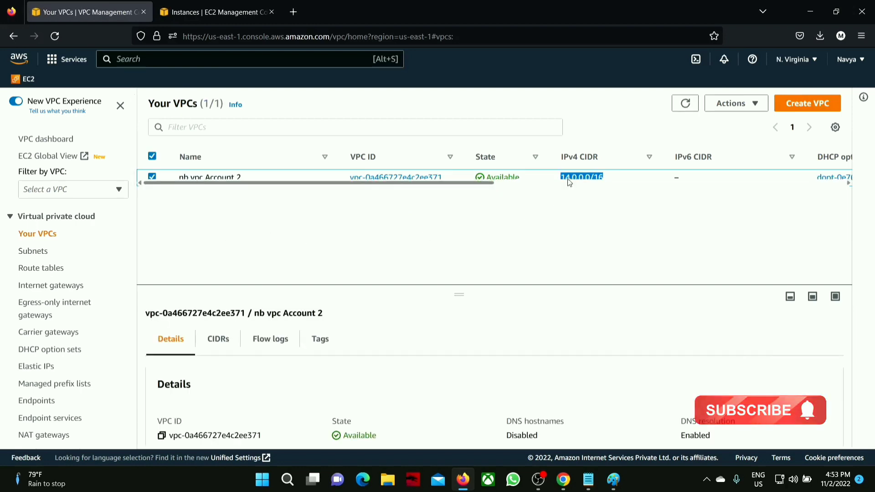
pyautogui.rightClick(570, 178)
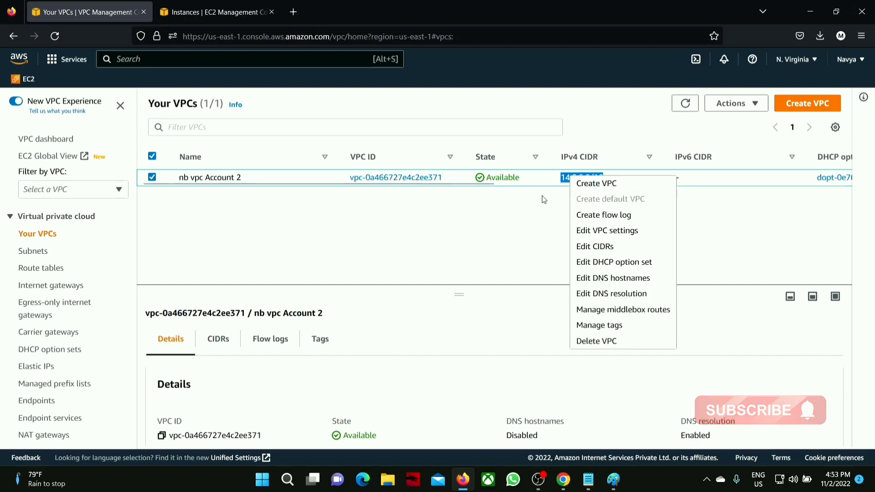
pyautogui.click(580, 175)
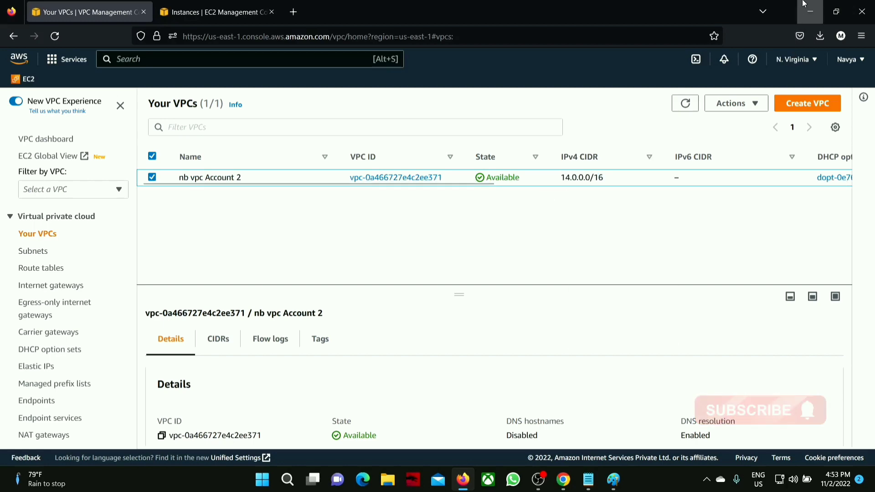
# Return to Account 1's console in Chrome and set the new route's destination to 14.0.0.0/16
pyautogui.click(810, 11)
pyautogui.click(72, 268)
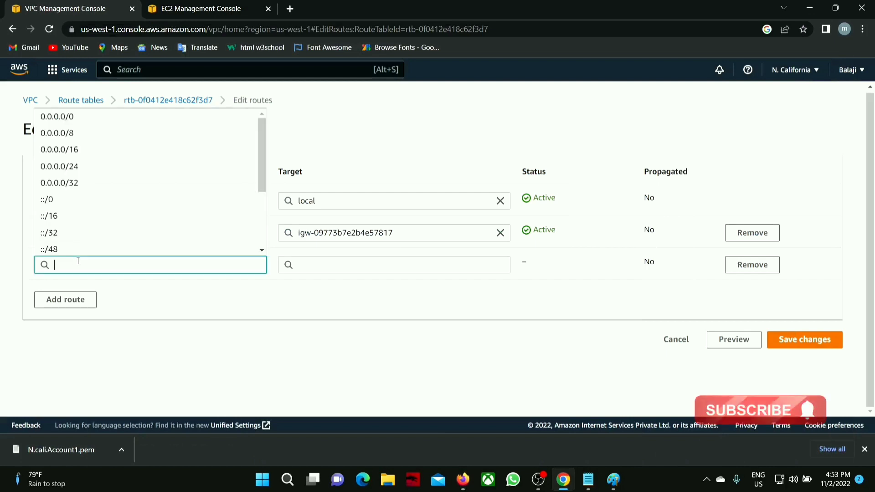
pyautogui.write('14.0.0.0')
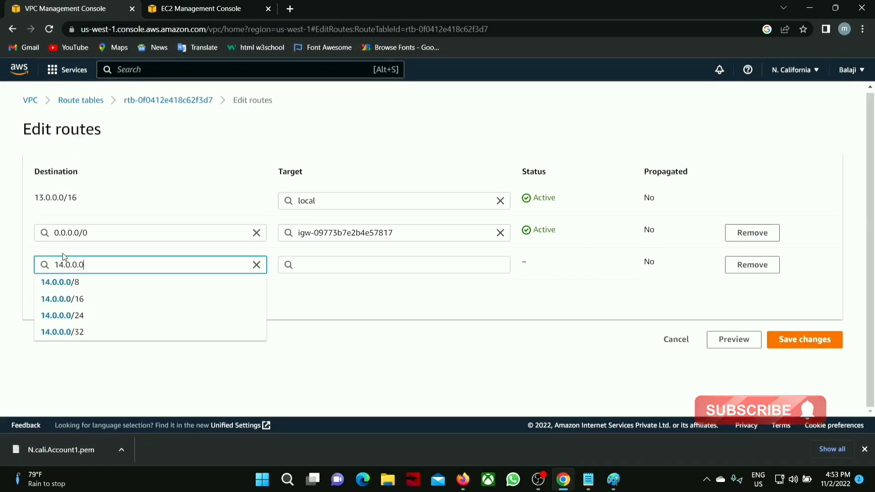
pyautogui.write('/16')
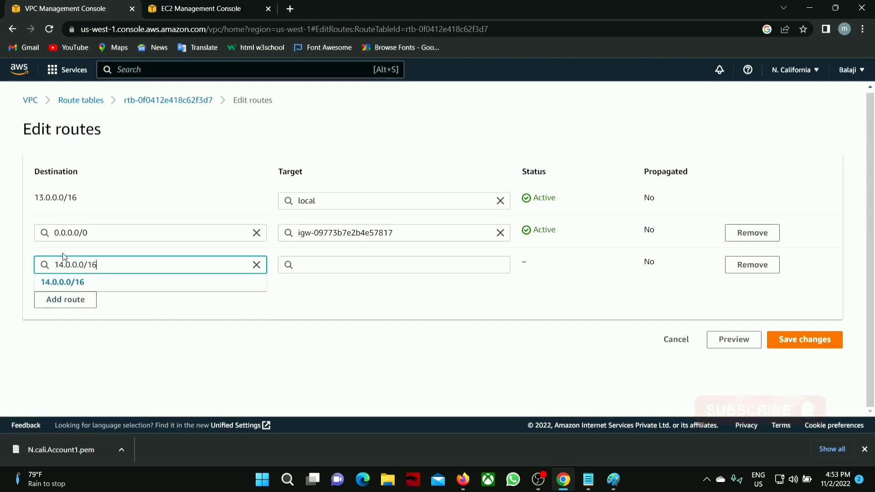
pyautogui.click(161, 288)
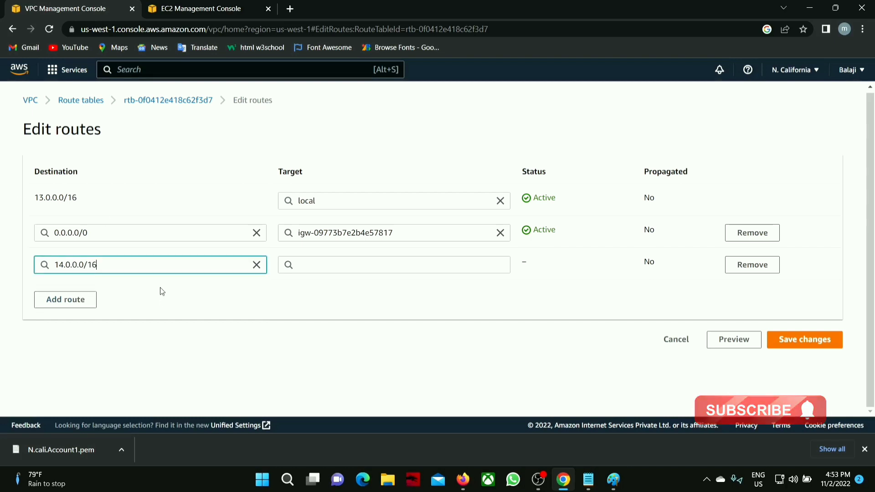
# Set the new route's target to the peering connection NB peering to Account2 and save the route changes
pyautogui.click(313, 267)
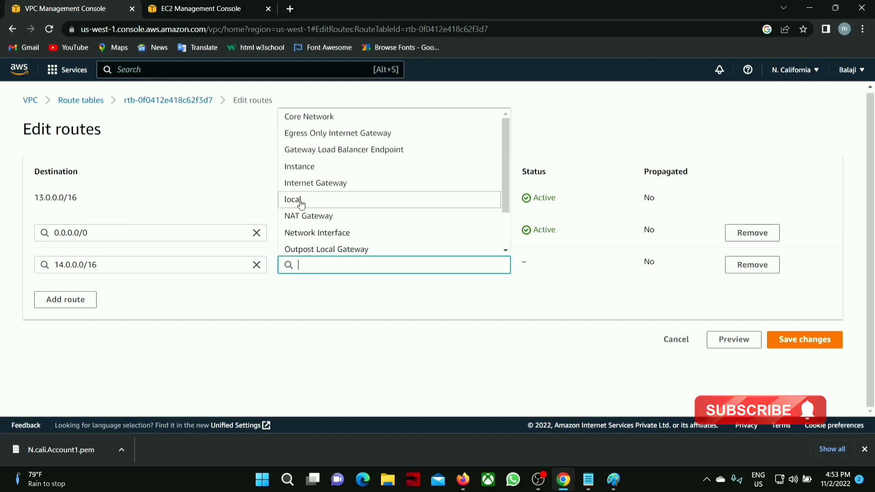
pyautogui.scroll(-1, 299, 202)
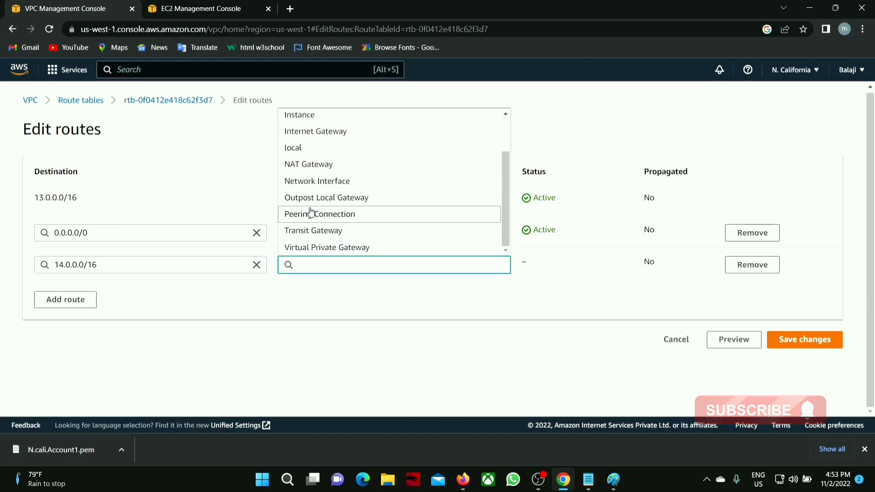
pyautogui.click(313, 215)
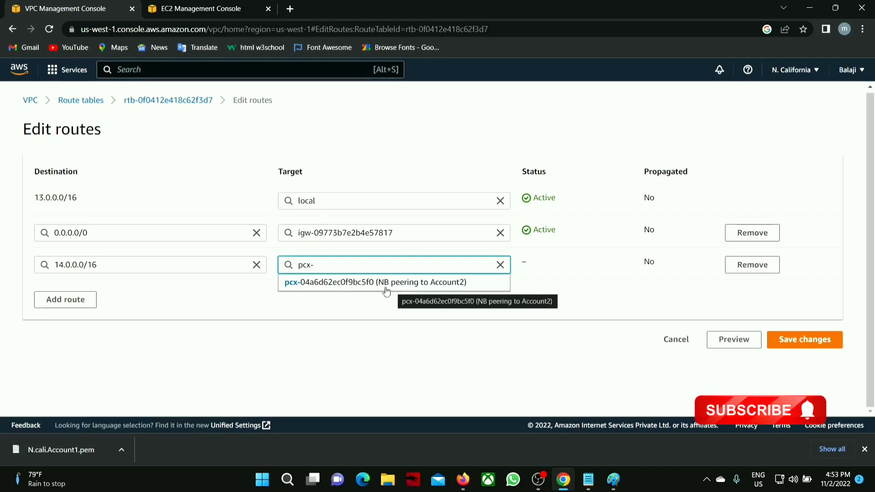
pyautogui.click(358, 284)
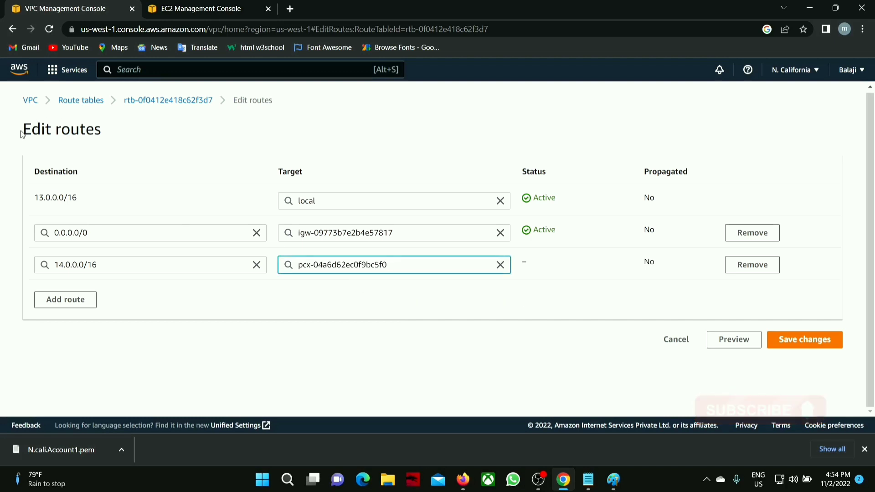
pyautogui.moveTo(21, 130); pyautogui.dragTo(106, 137)
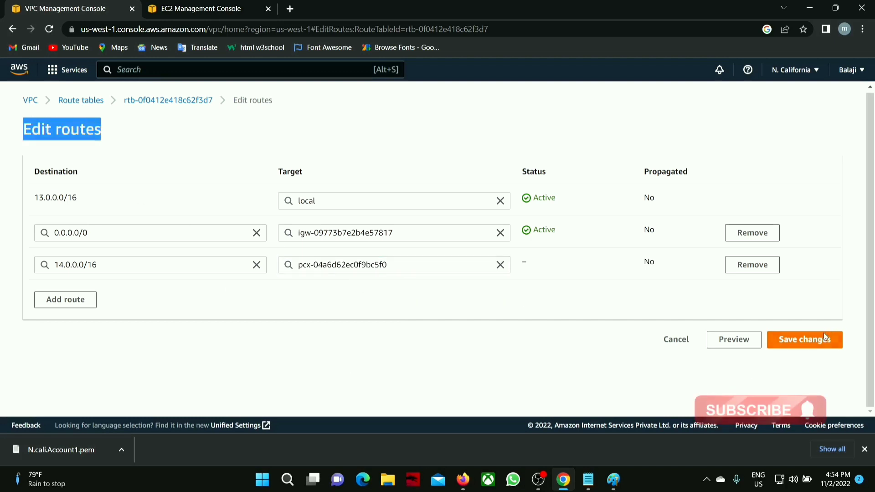
pyautogui.click(815, 347)
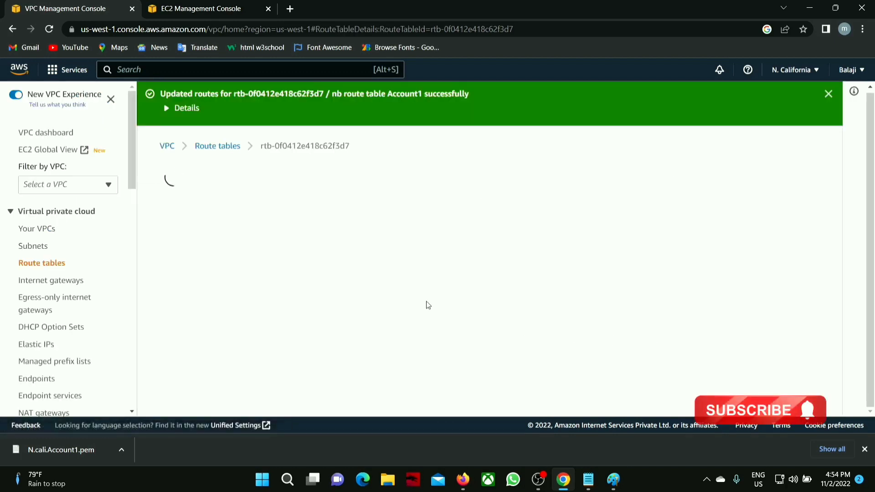
pyautogui.scroll(-1, 253, 357)
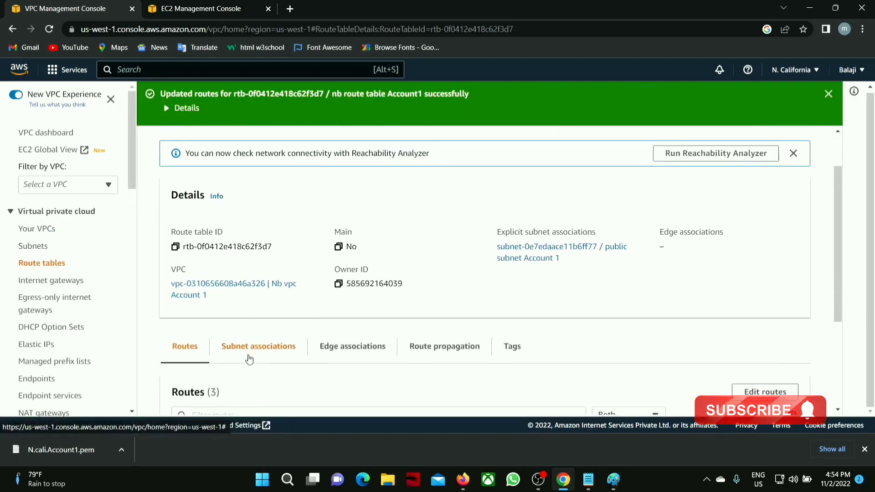
pyautogui.scroll(-2, 283, 351)
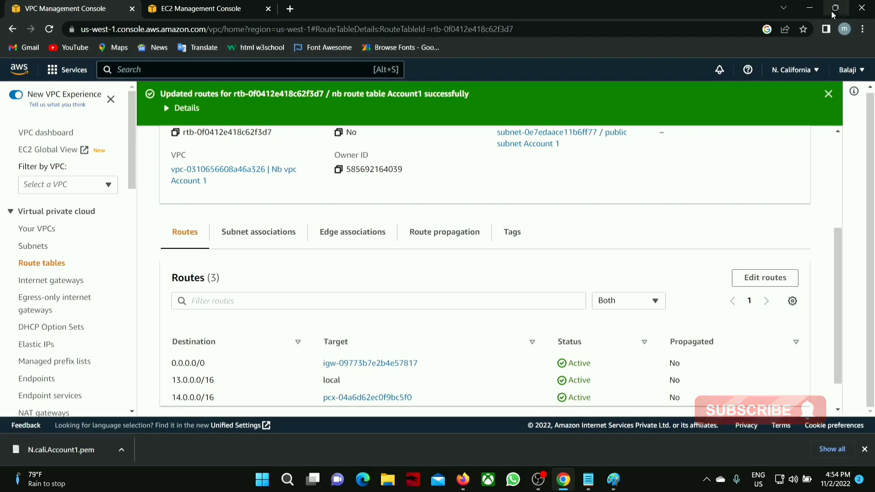
# Review steps 10 and 11 of the Notepad checklist on adding each account's VPC CIDR to the other account's route table
pyautogui.click(805, 6)
pyautogui.click(588, 479)
pyautogui.click(588, 479)
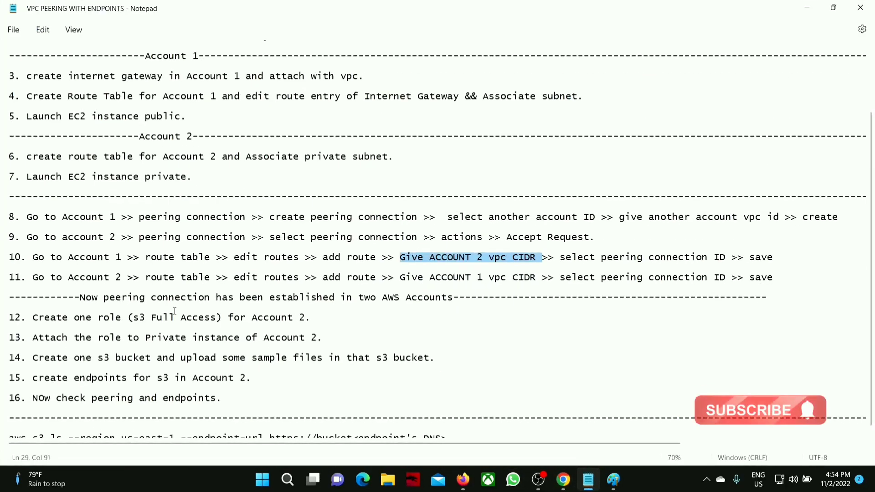
pyautogui.moveTo(32, 258); pyautogui.dragTo(189, 264)
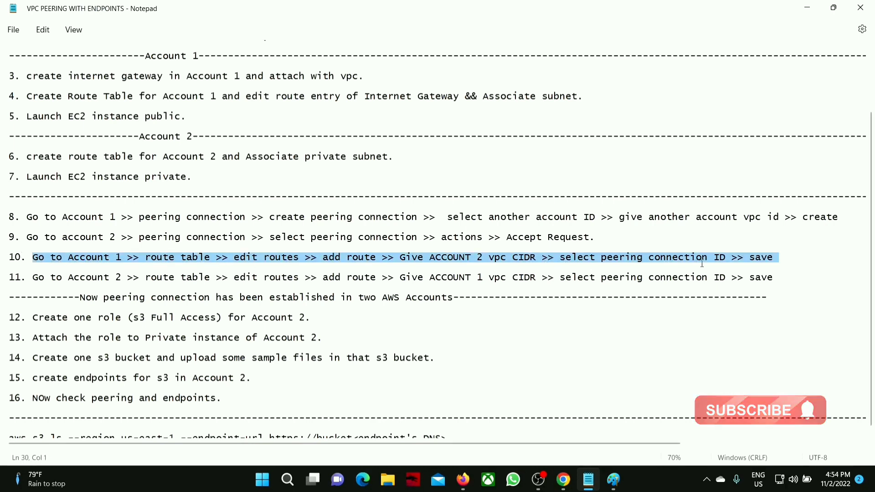
pyautogui.click(40, 284)
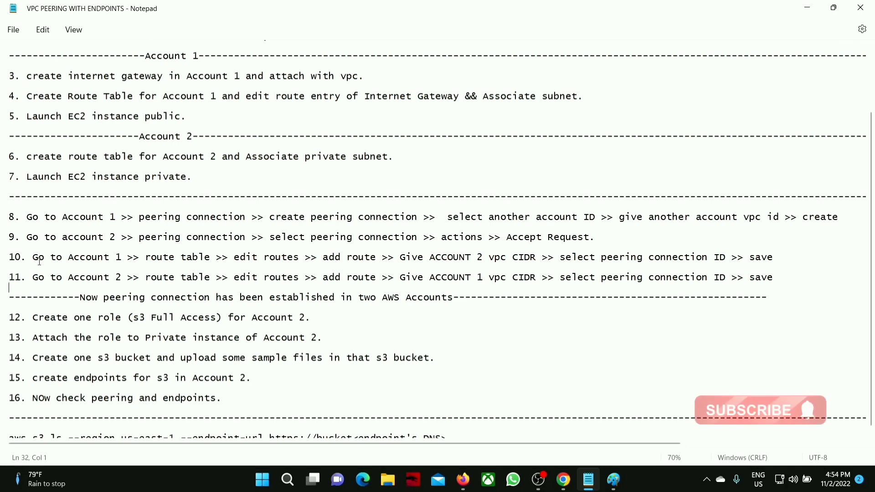
pyautogui.moveTo(34, 258); pyautogui.dragTo(163, 269)
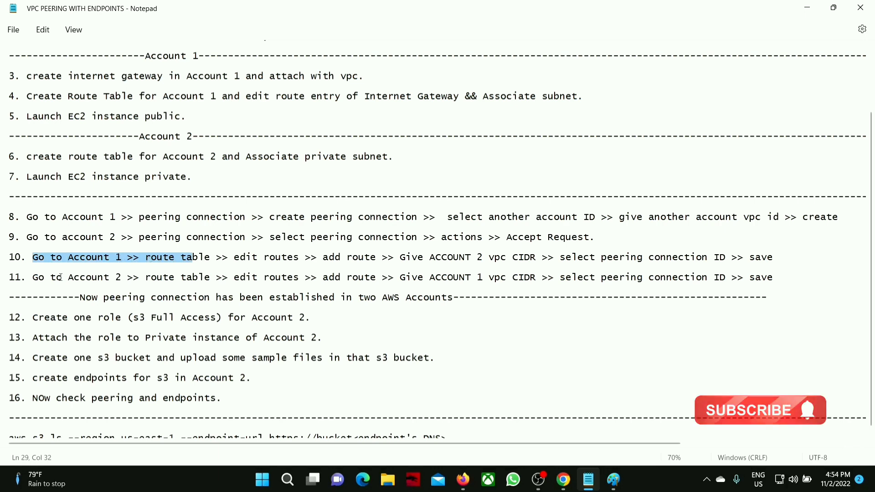
pyautogui.click(38, 278)
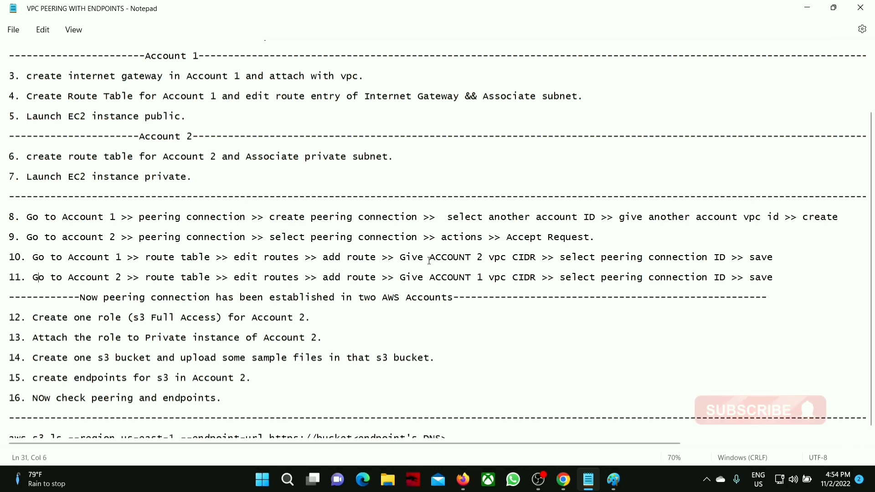
pyautogui.moveTo(401, 258); pyautogui.dragTo(542, 263)
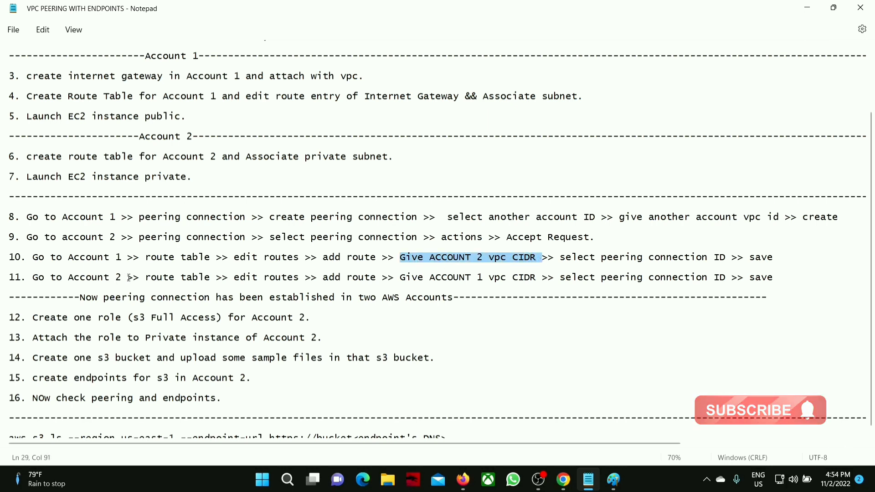
pyautogui.moveTo(400, 277); pyautogui.dragTo(529, 279)
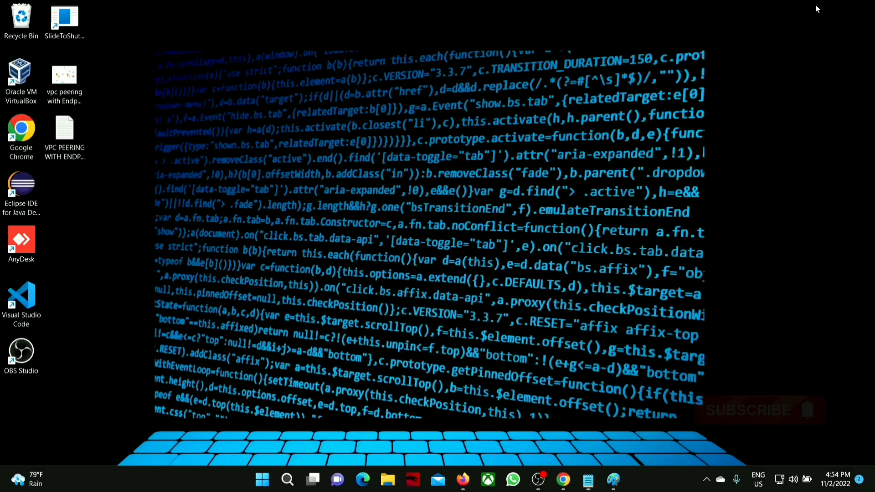
pyautogui.click(807, 8)
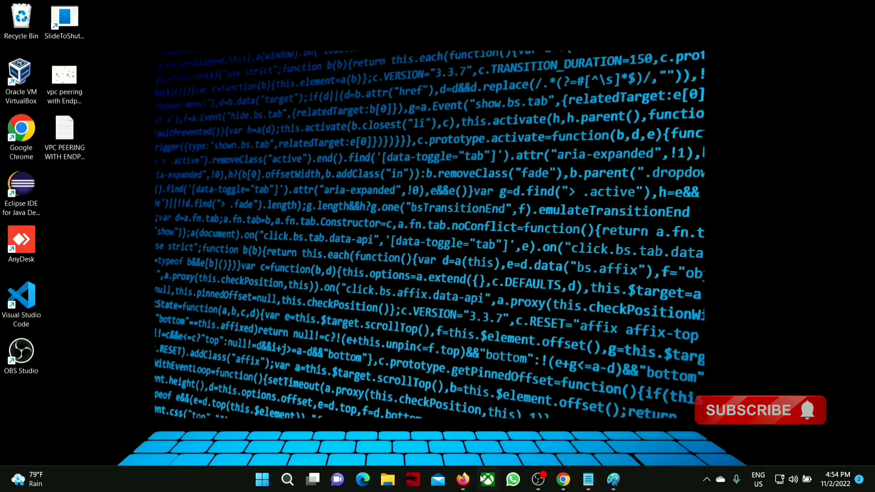
# Switch to Account 2's console in Firefox, open the routes of route table Account2 for editing and add a blank route
pyautogui.click(565, 480)
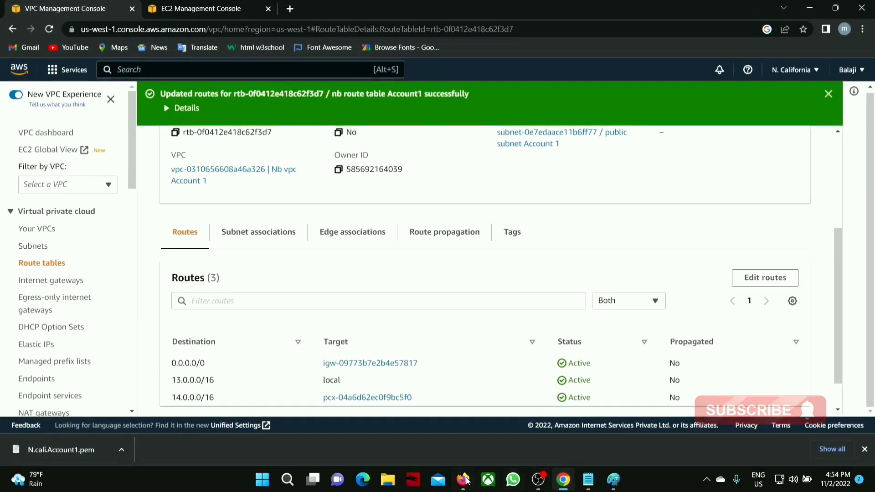
pyautogui.click(465, 480)
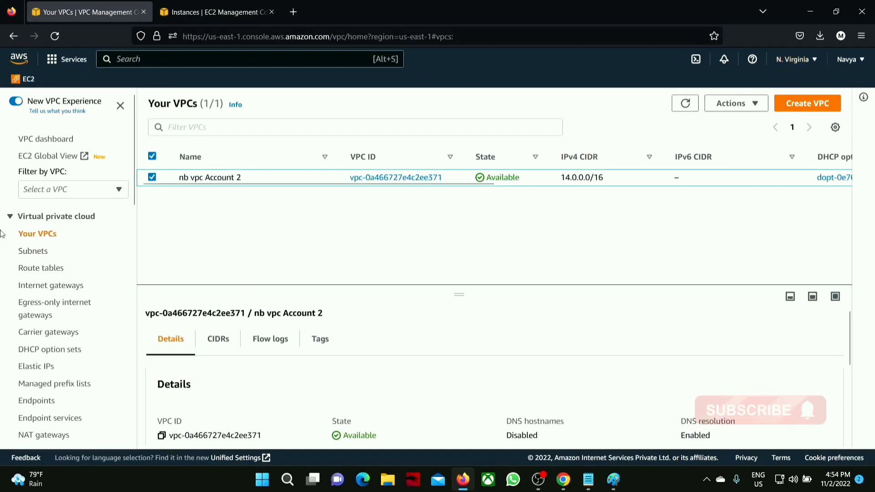
pyautogui.click(47, 270)
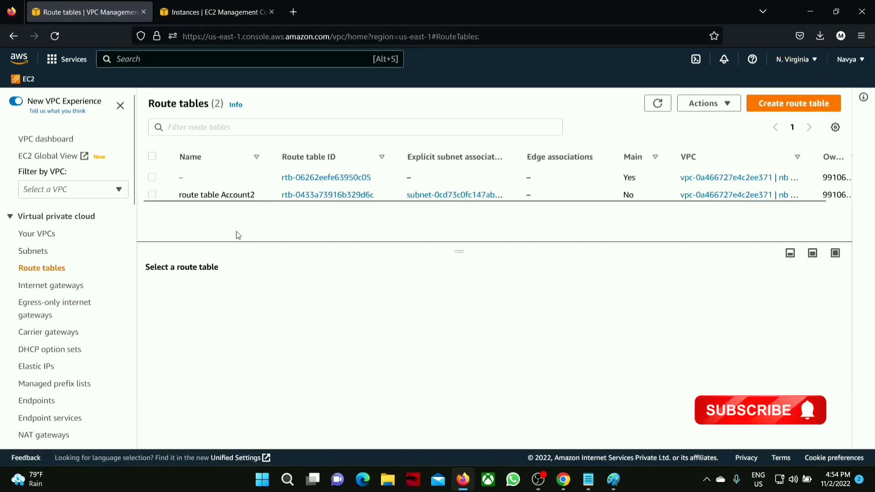
pyautogui.click(151, 194)
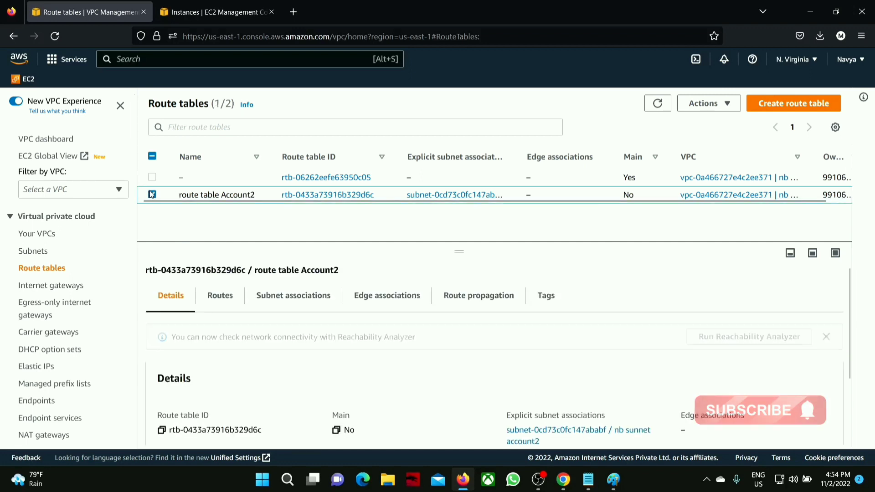
pyautogui.click(715, 107)
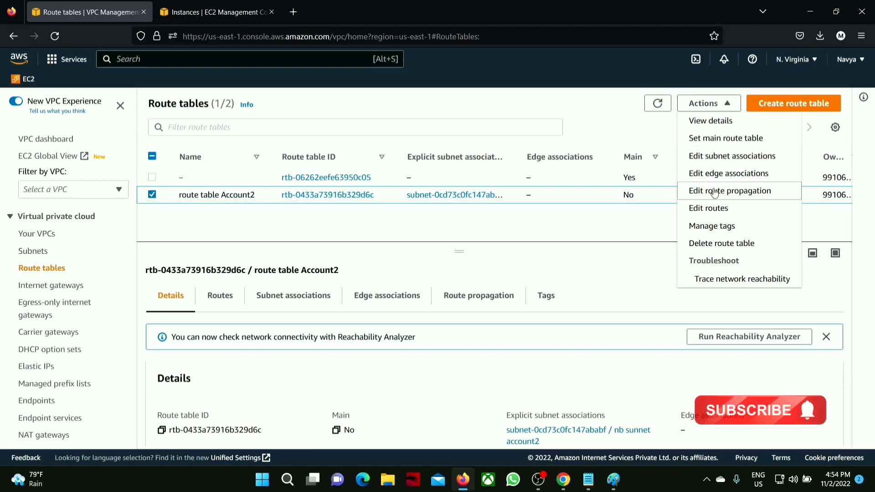
pyautogui.click(714, 208)
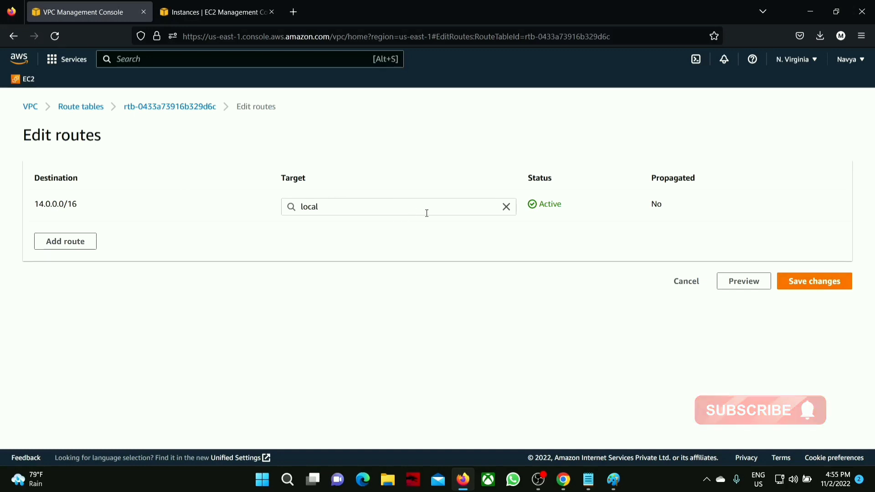
pyautogui.click(89, 241)
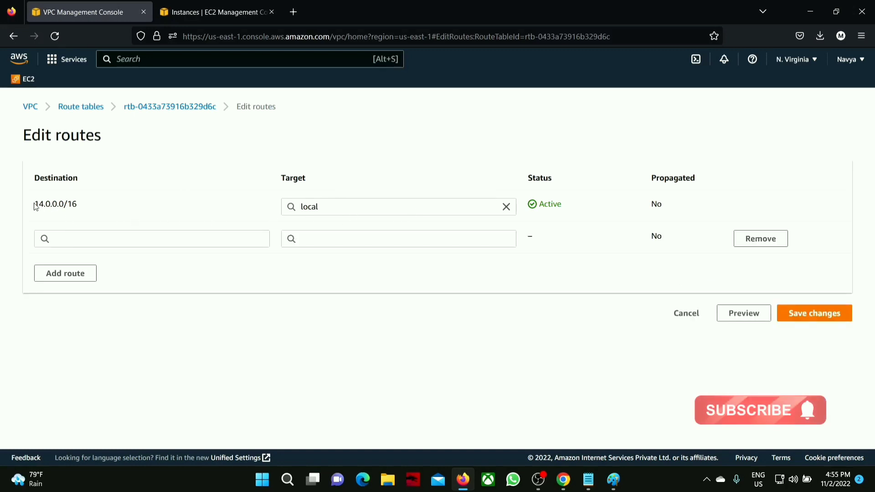
# Switch to Account 1's console in Chrome, open the VPC list and look up the IPv4 CIDR of Nb vpc Account 1
pyautogui.moveTo(36, 203); pyautogui.dragTo(84, 207)
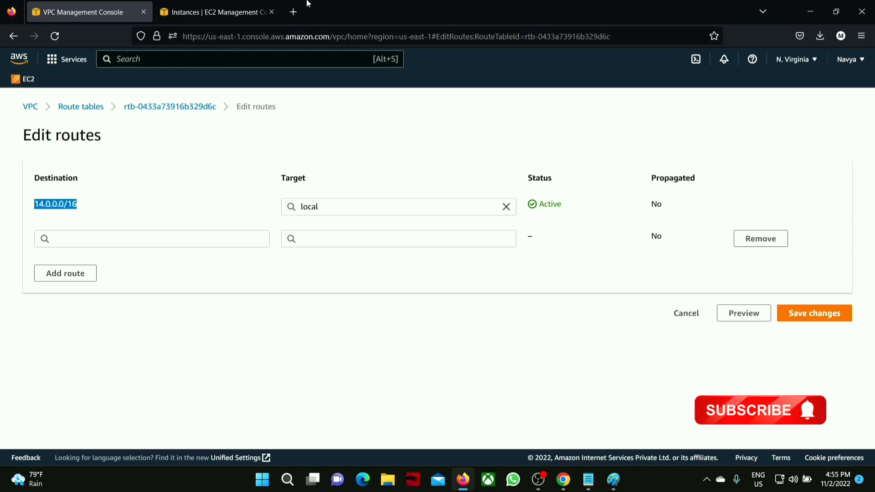
pyautogui.click(563, 479)
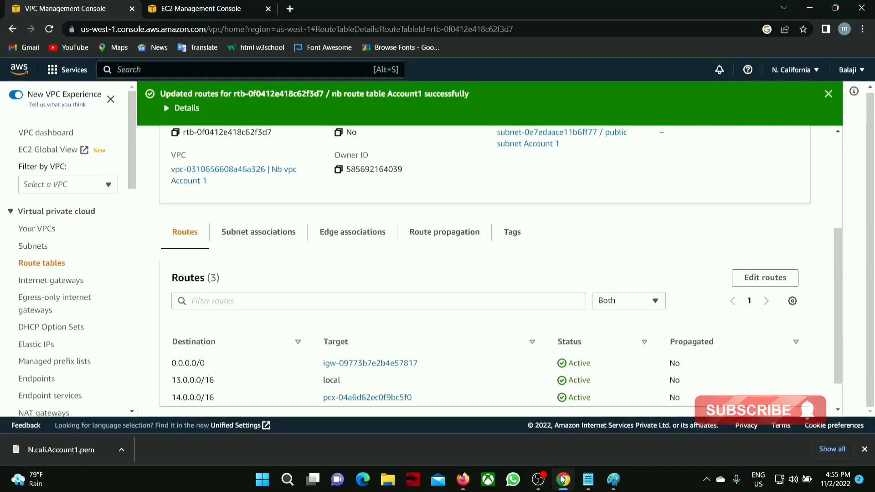
pyautogui.click(22, 229)
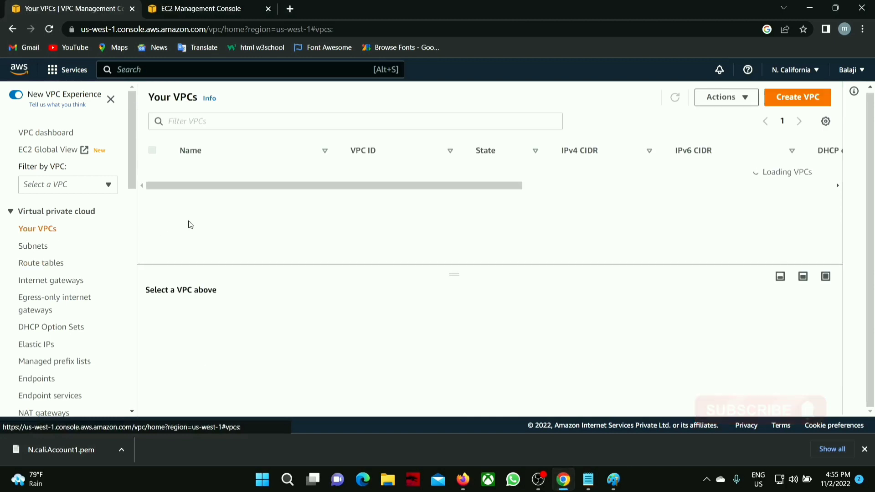
pyautogui.click(152, 190)
pyautogui.moveTo(563, 190); pyautogui.dragTo(602, 189)
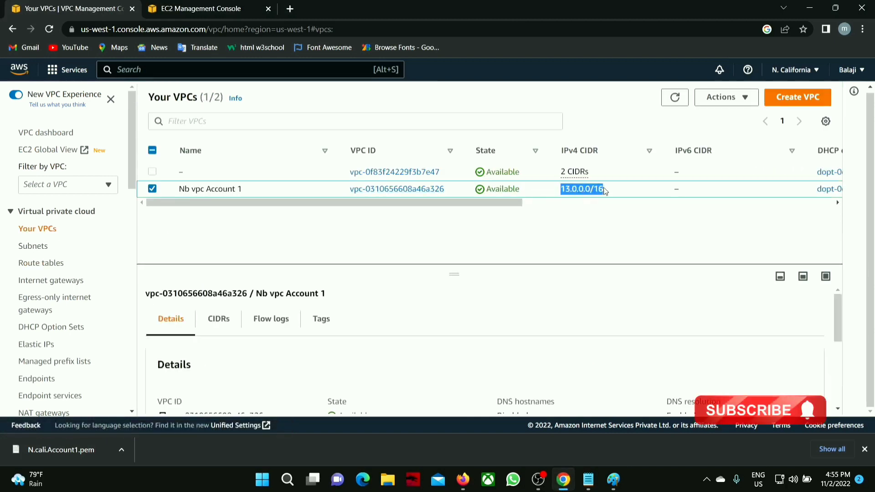
# Return to Account 2's console in Firefox and set the new route's destination to 13.0.0.0/16
pyautogui.click(818, 7)
pyautogui.click(188, 238)
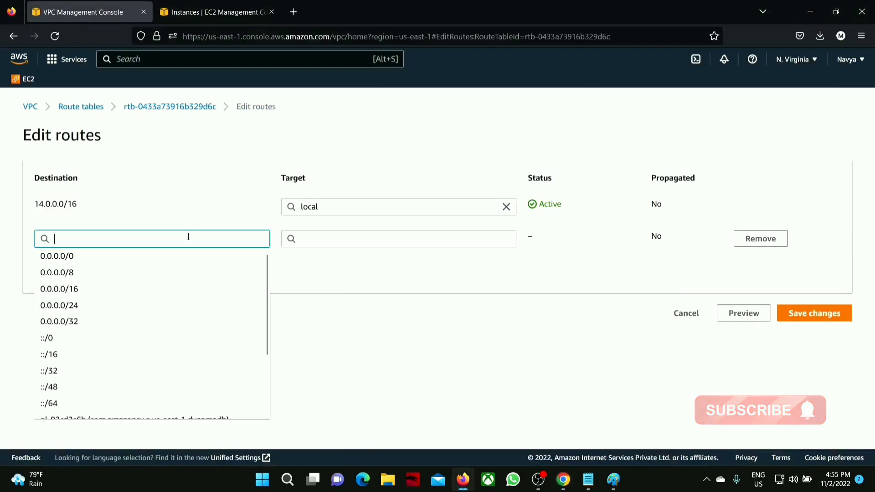
pyautogui.write('13')
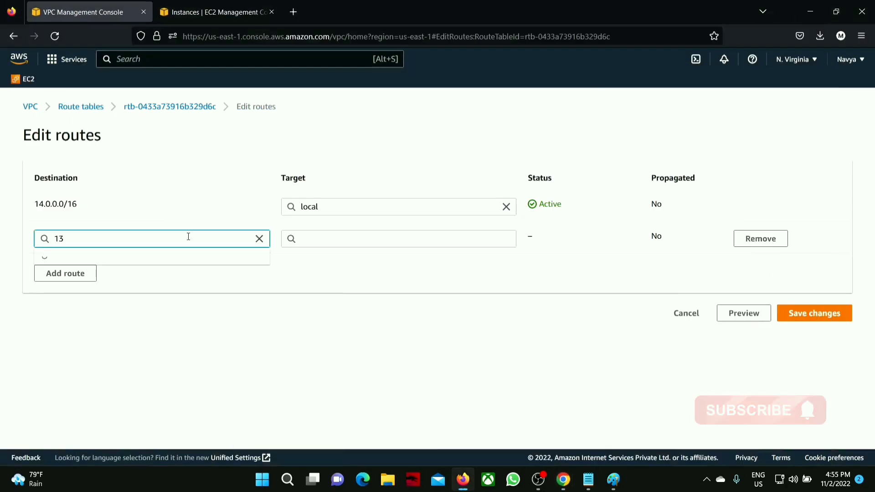
# Add a route to 13.0.0.0/16 targeting the peering connection pcx-04a6d62ec0f9bc5f0 in the Account2 route table and save the changes
pyautogui.write('.0.0')
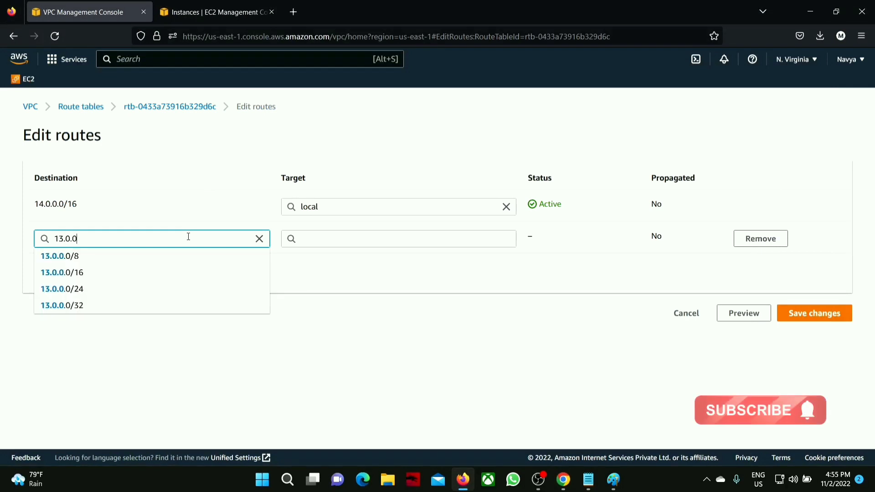
pyautogui.write('.0')
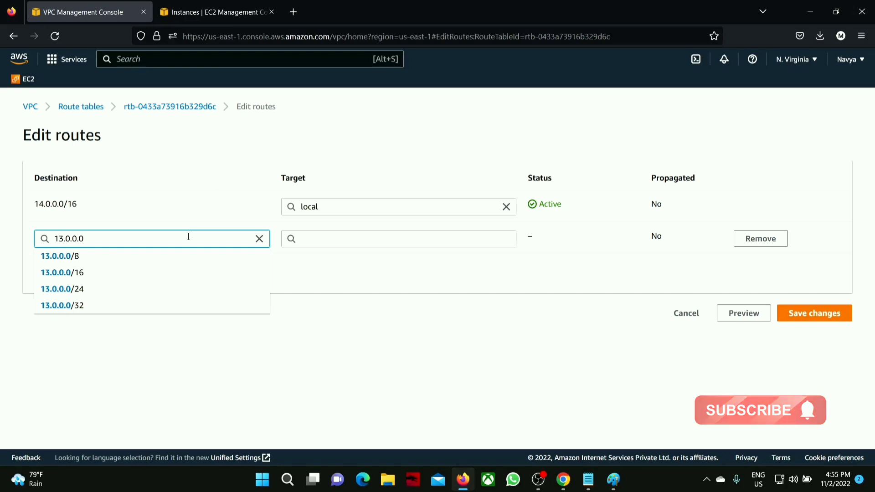
pyautogui.write('/16')
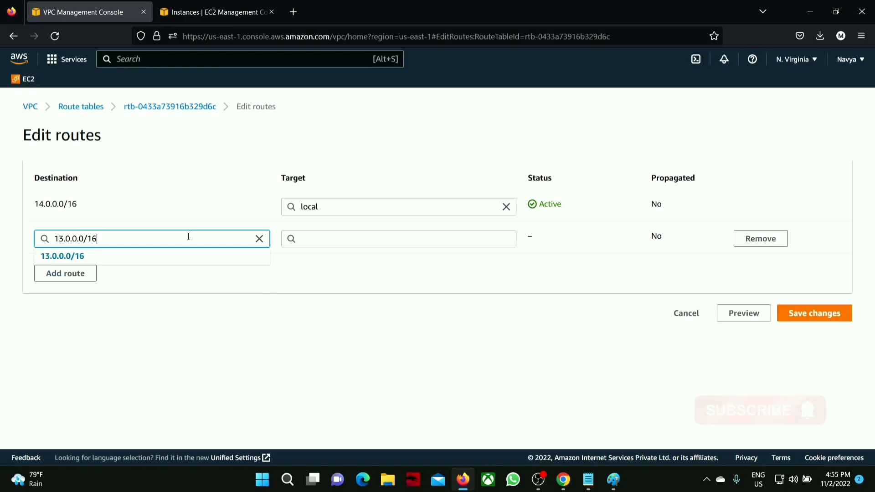
pyautogui.click(192, 257)
pyautogui.click(331, 239)
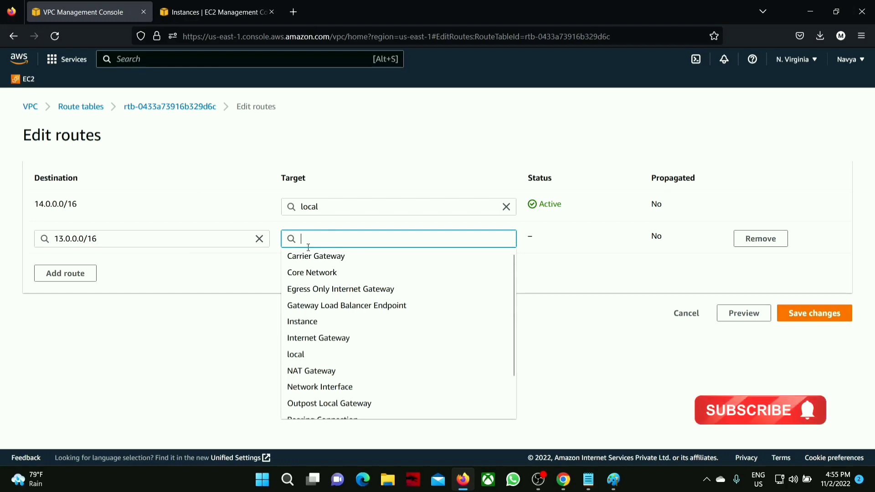
pyautogui.scroll(-2, 313, 376)
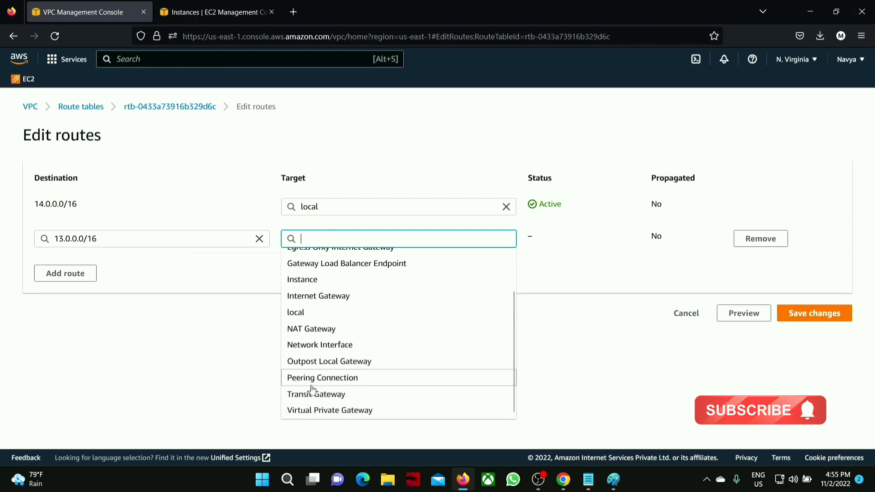
pyautogui.click(312, 377)
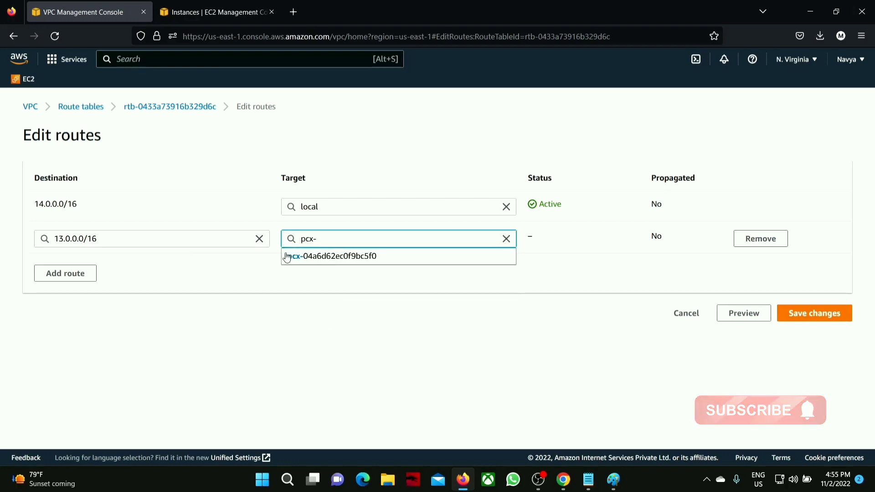
pyautogui.click(339, 256)
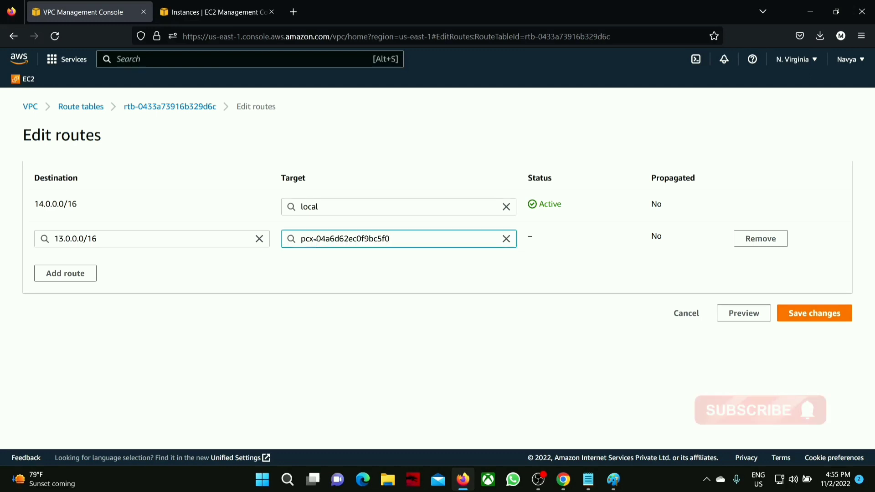
pyautogui.click(814, 313)
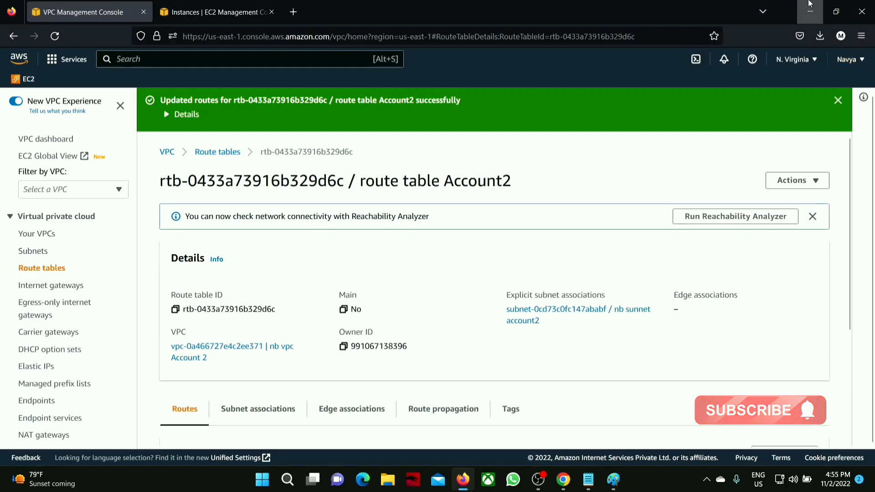
# Switch to the Notepad instructions and highlight the line stating that the peering connection is established in two AWS accounts
pyautogui.click(815, 14)
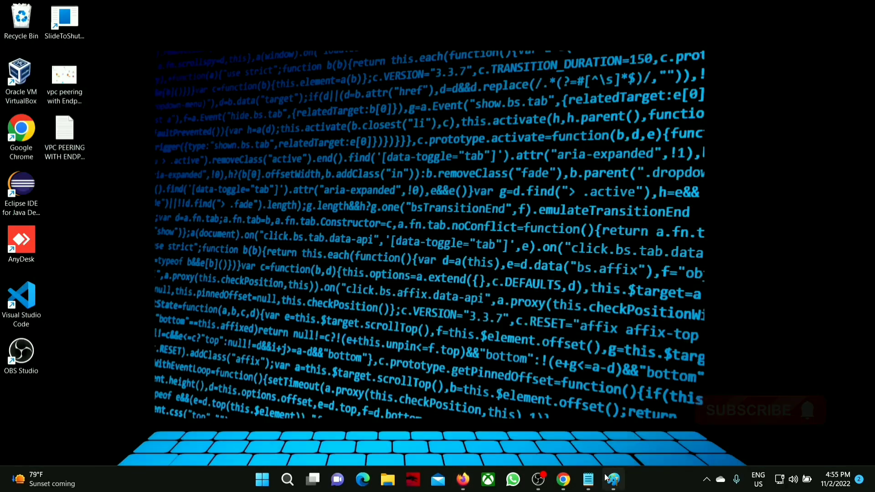
pyautogui.click(598, 478)
pyautogui.moveTo(76, 299); pyautogui.dragTo(438, 295)
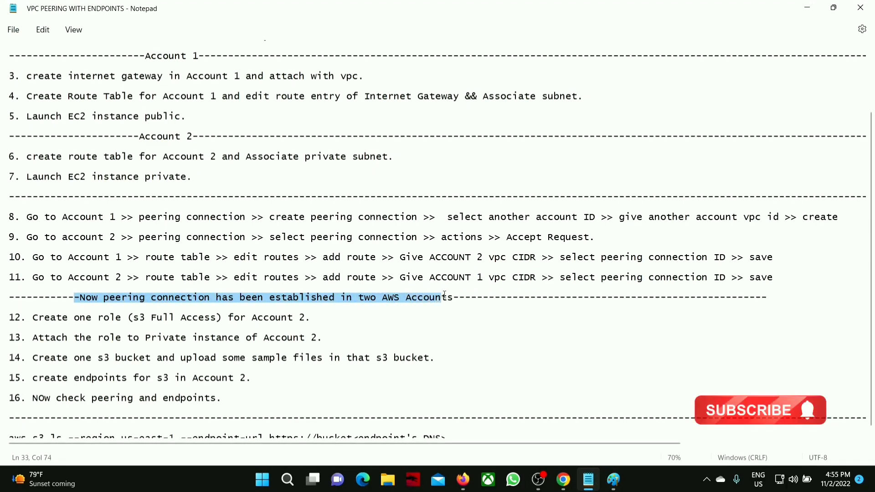
# In the Paint diagram, draw freehand arrows between the two AWS accounts just above the VPC peering icon
pyautogui.click(613, 479)
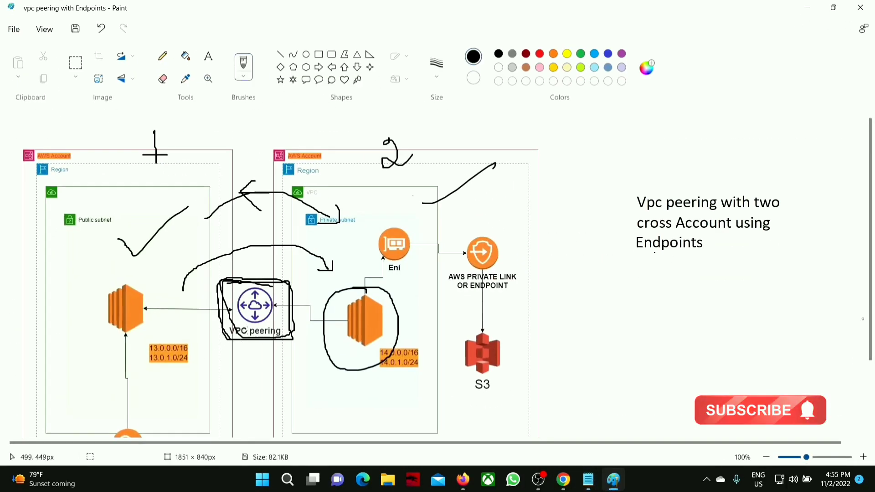
pyautogui.moveTo(187, 280)
pyautogui.mouseDown()
pyautogui.moveTo(346, 279)
pyautogui.moveTo(259, 236)
pyautogui.moveTo(172, 254)
pyautogui.mouseUp()
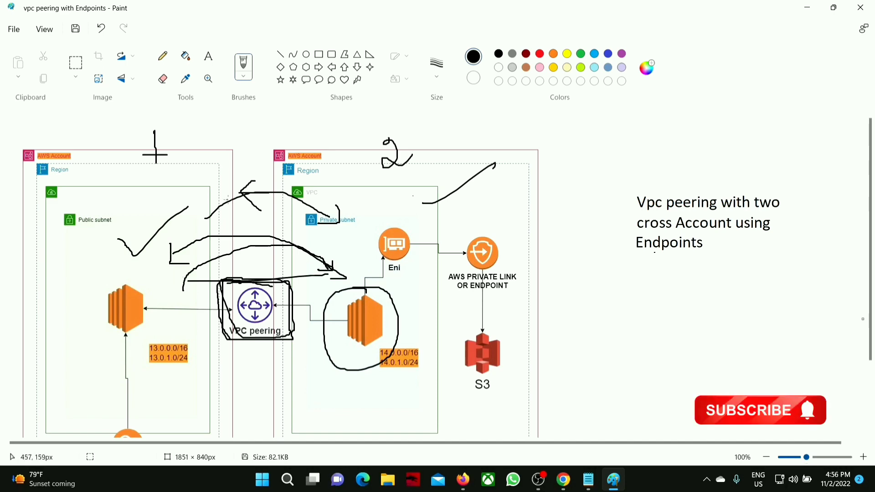
pyautogui.click(814, 10)
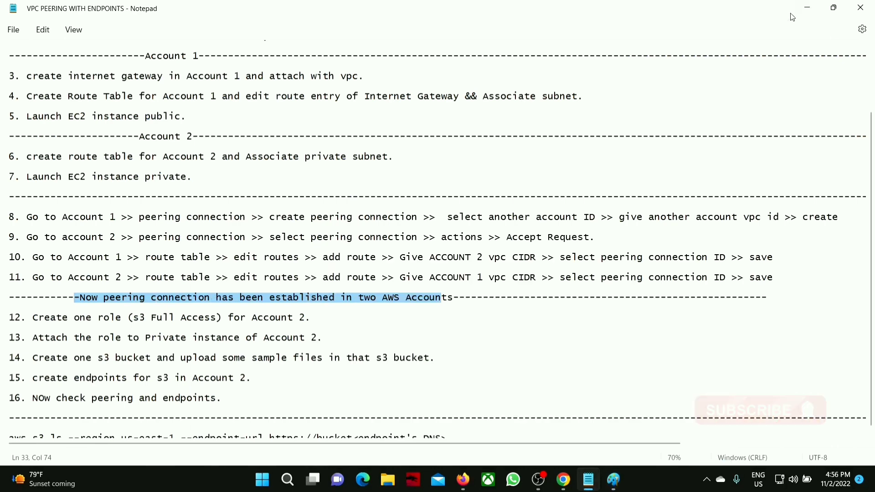
pyautogui.click(816, 5)
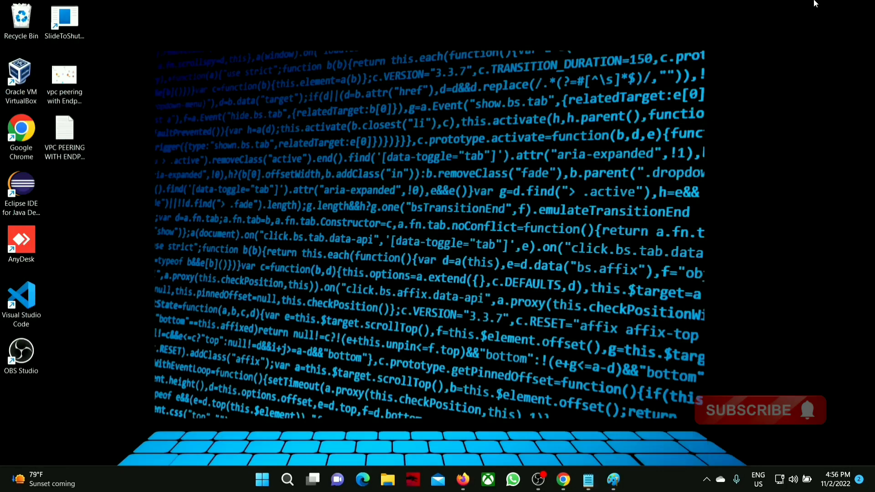
# In Chrome, refresh the EC2 instance list and connect to Nb public Account1 through EC2 Instance Connect as ec2-user
pyautogui.click(571, 485)
pyautogui.click(190, 12)
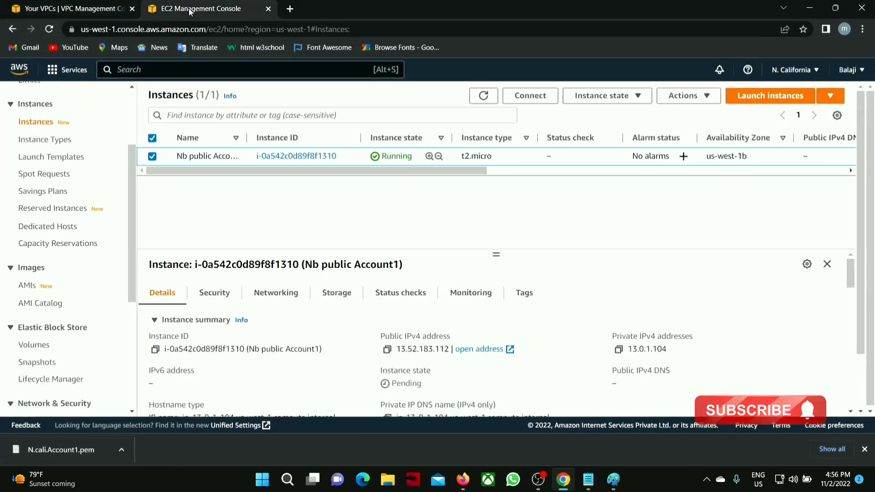
pyautogui.click(481, 95)
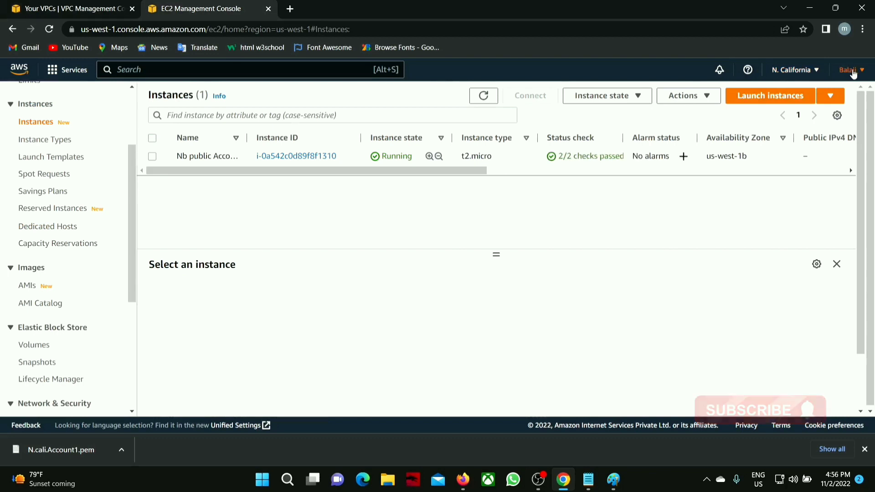
pyautogui.click(153, 157)
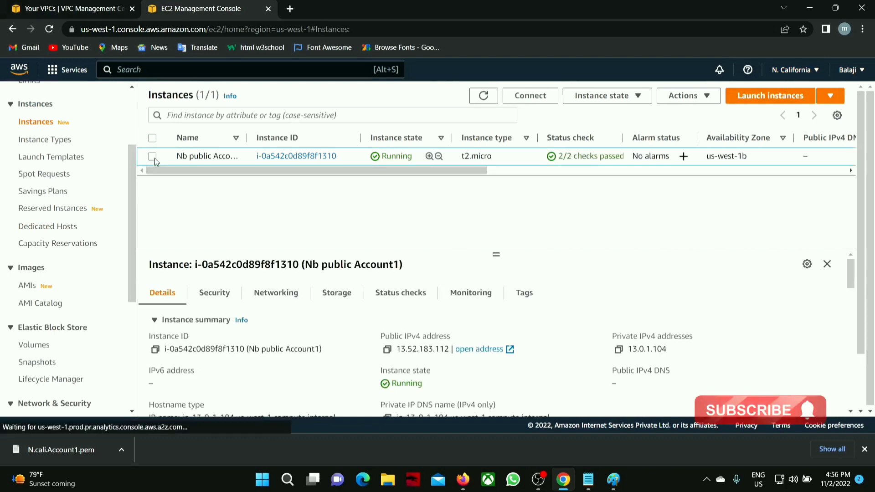
pyautogui.click(527, 97)
pyautogui.scroll(-1, 109, 227)
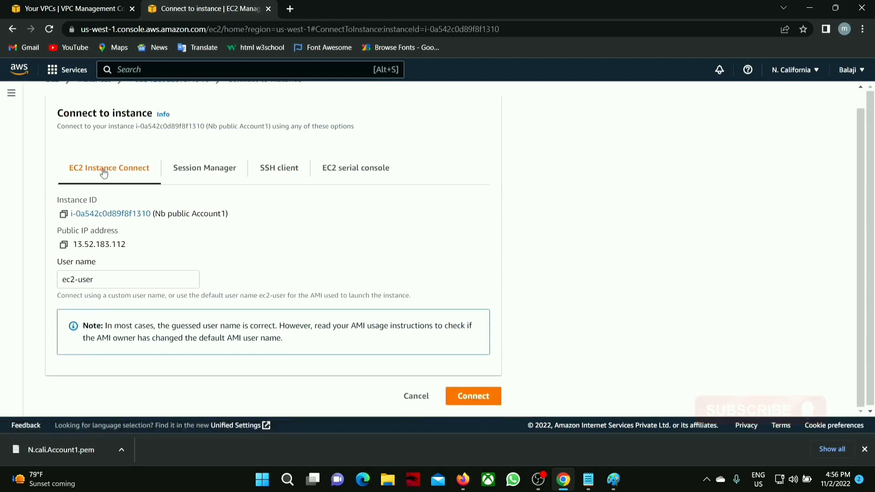
pyautogui.click(478, 392)
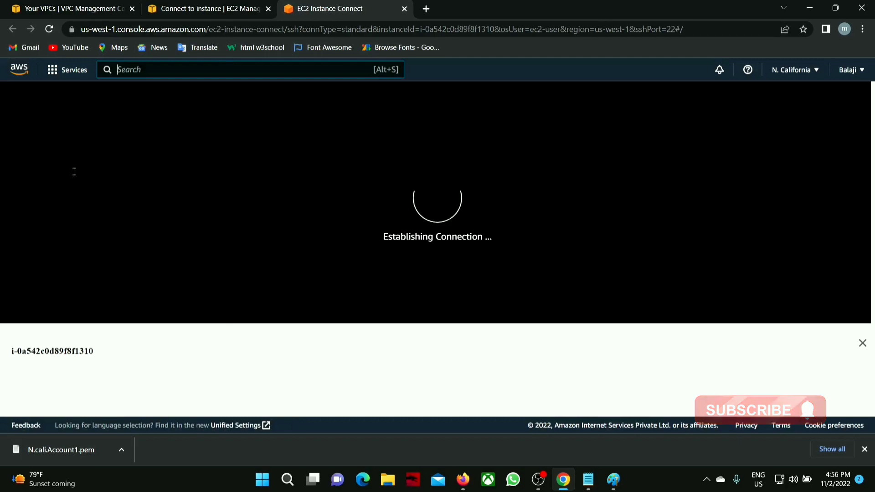
pyautogui.click(191, 8)
pyautogui.click(87, 3)
pyautogui.click(191, 7)
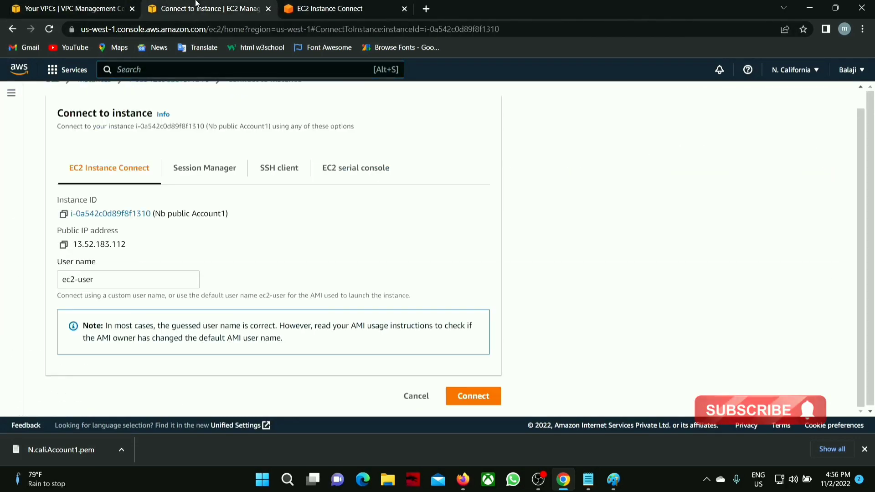
pyautogui.click(360, 4)
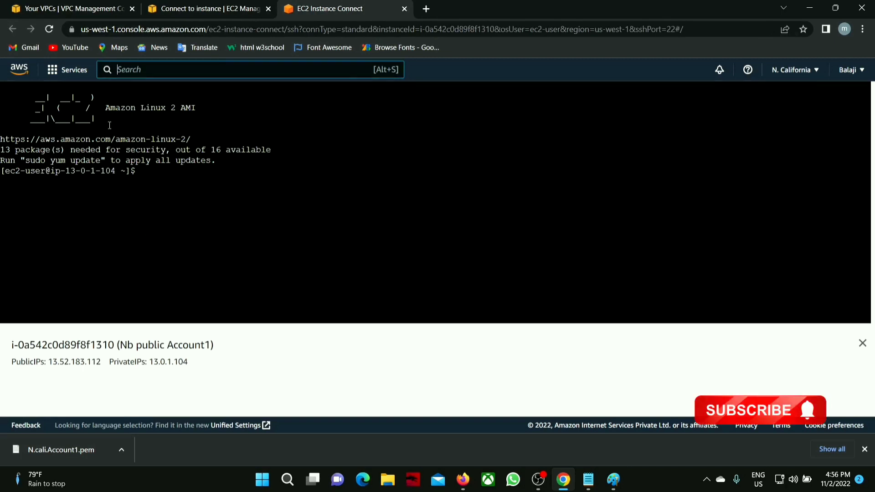
# Switch to the root user in the public instance's terminal with sudo su
pyautogui.moveTo(69, 172); pyautogui.dragTo(151, 177)
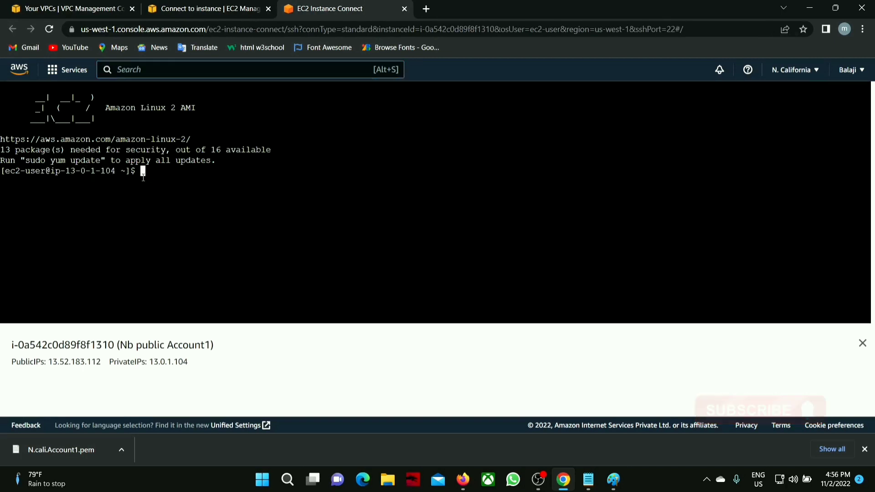
pyautogui.write('s')
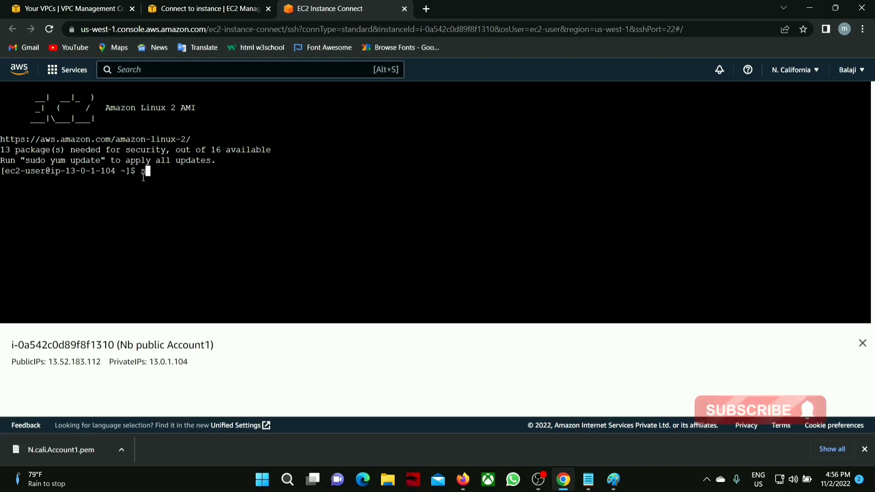
pyautogui.write('udo su')
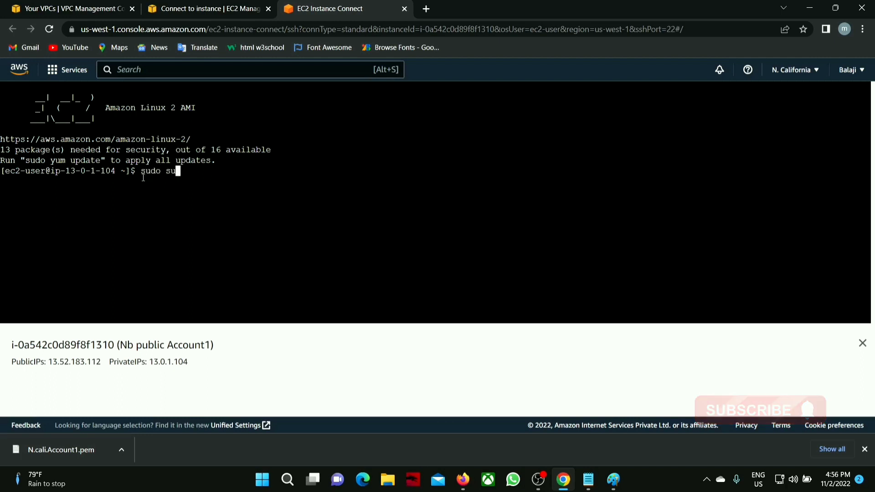
pyautogui.press('Return')
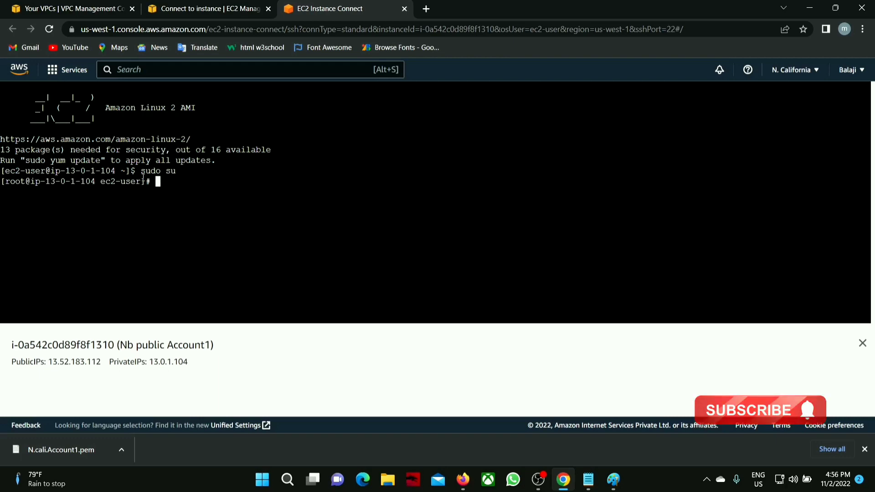
# Switch to the Firefox EC2 console and review the private instance of account 2 in the instance list
pyautogui.moveTo(465, 474)
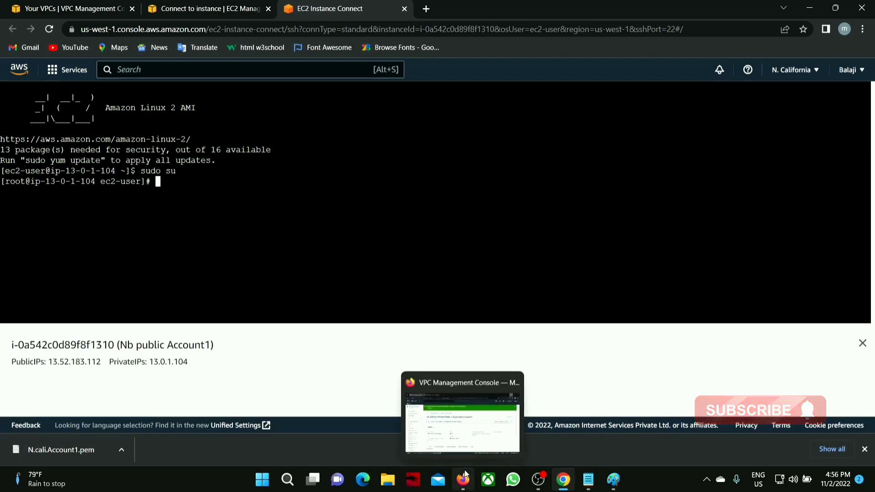
pyautogui.click(465, 475)
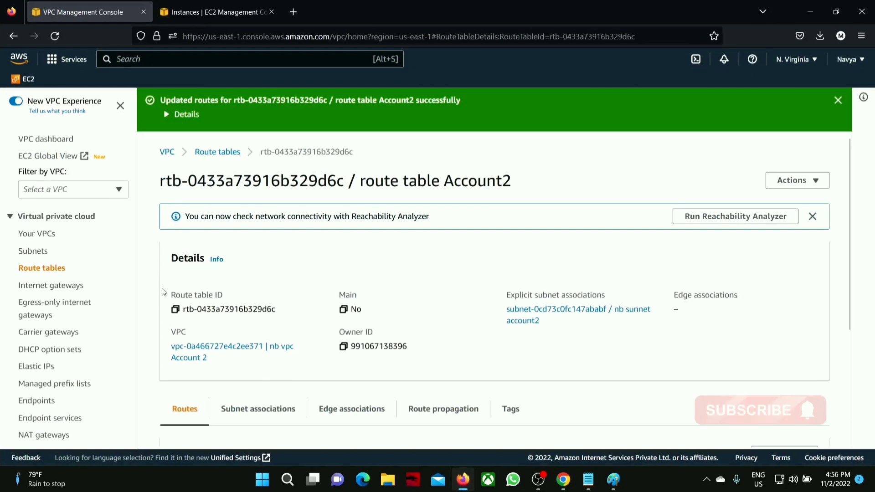
pyautogui.click(157, 10)
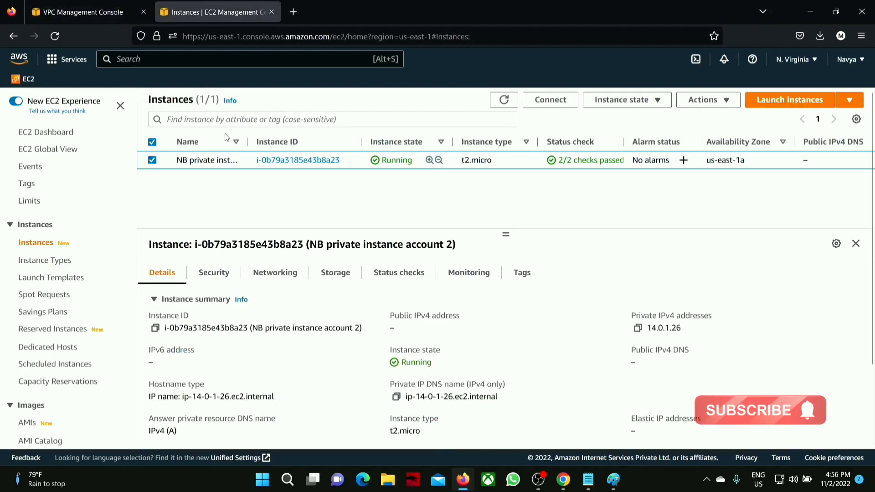
pyautogui.moveTo(189, 160); pyautogui.dragTo(218, 161)
pyautogui.click(563, 479)
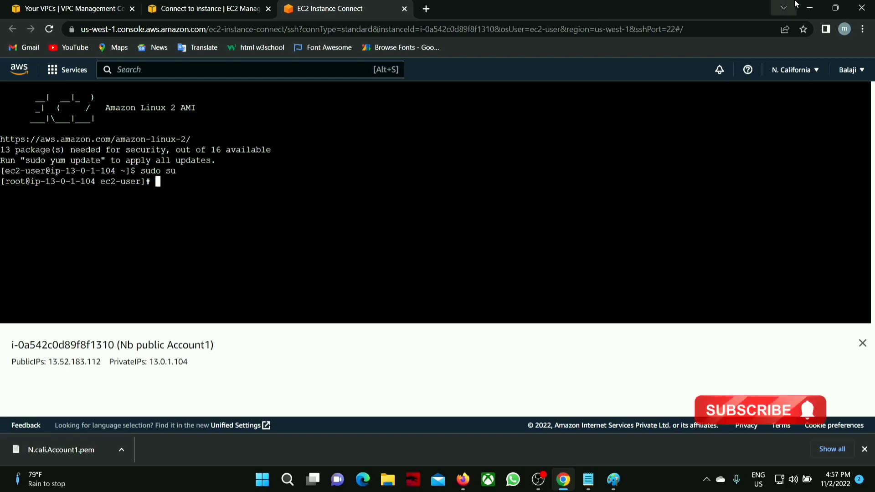
pyautogui.click(809, 7)
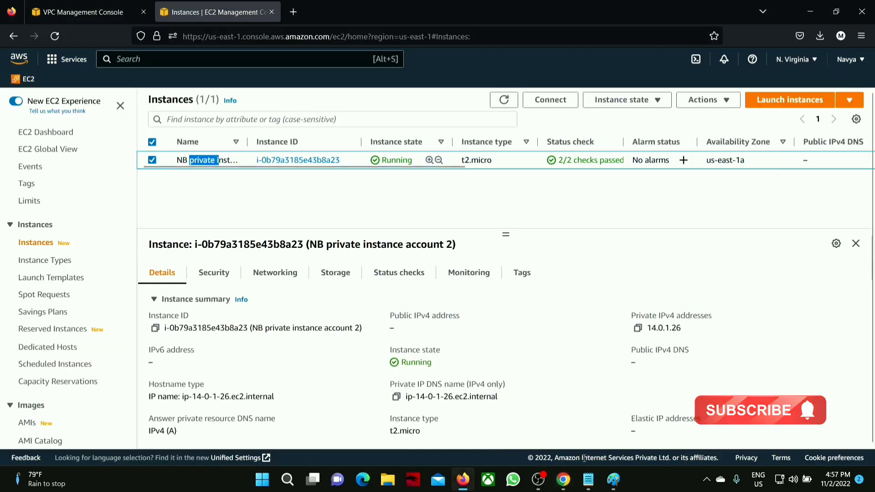
# Open the n.vir.Account2 key file in Notepad from File Explorer and select the entire private key text
pyautogui.click(395, 478)
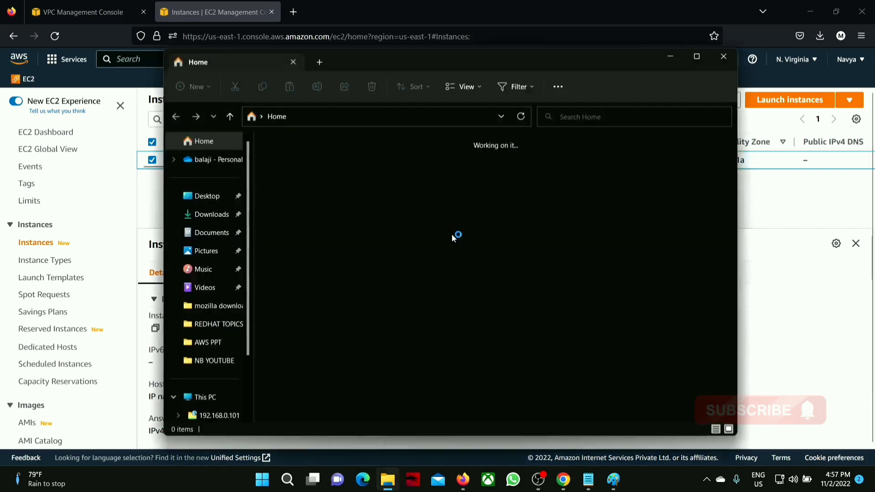
pyautogui.click(214, 378)
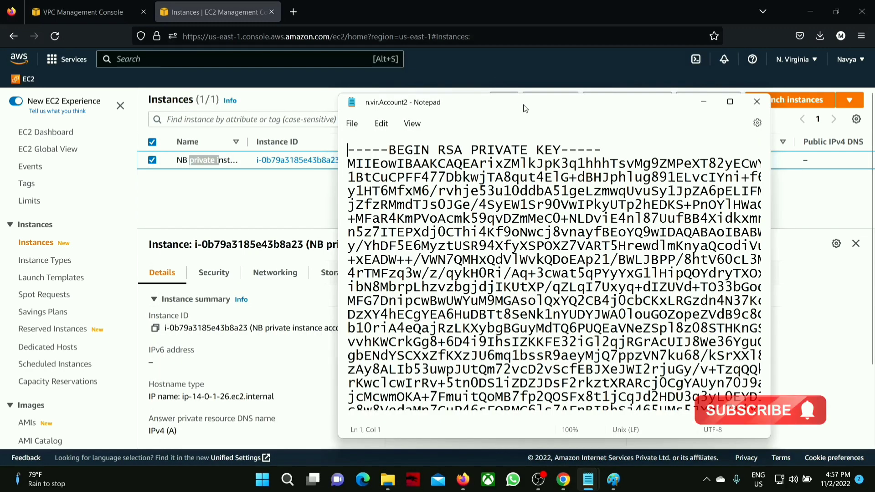
pyautogui.moveTo(523, 105); pyautogui.dragTo(466, 41)
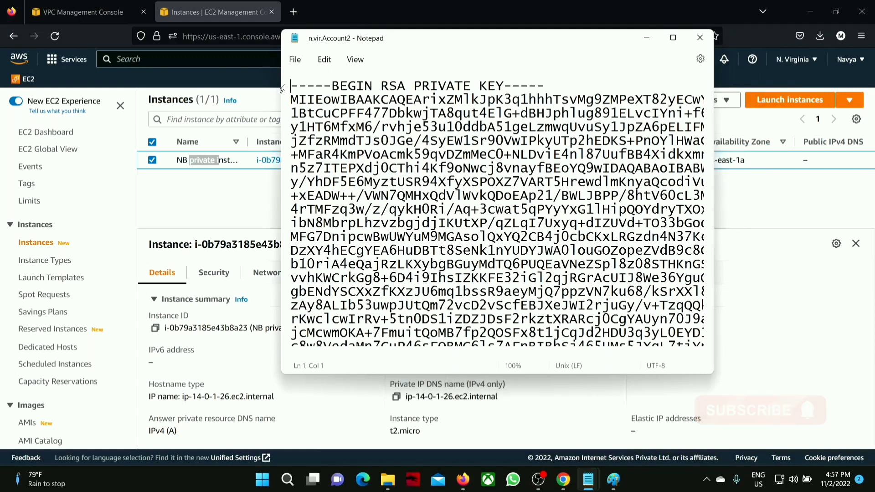
pyautogui.hotkey('ctrl', 'a')
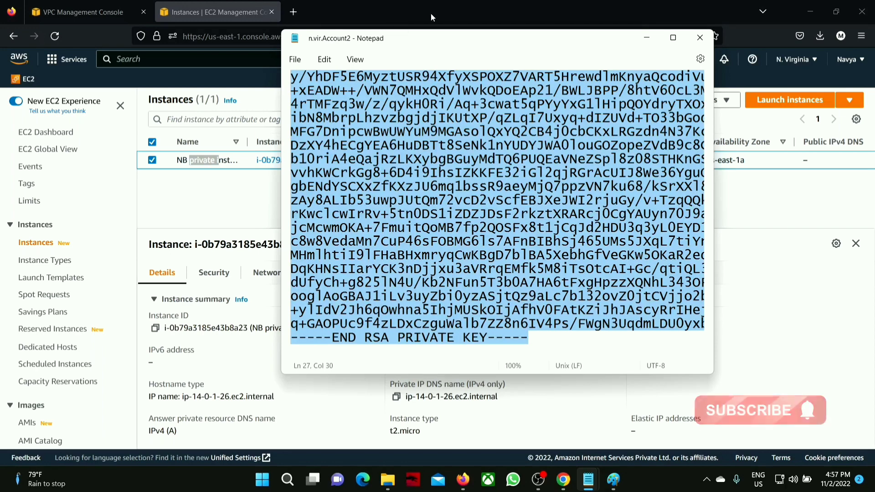
pyautogui.click(645, 37)
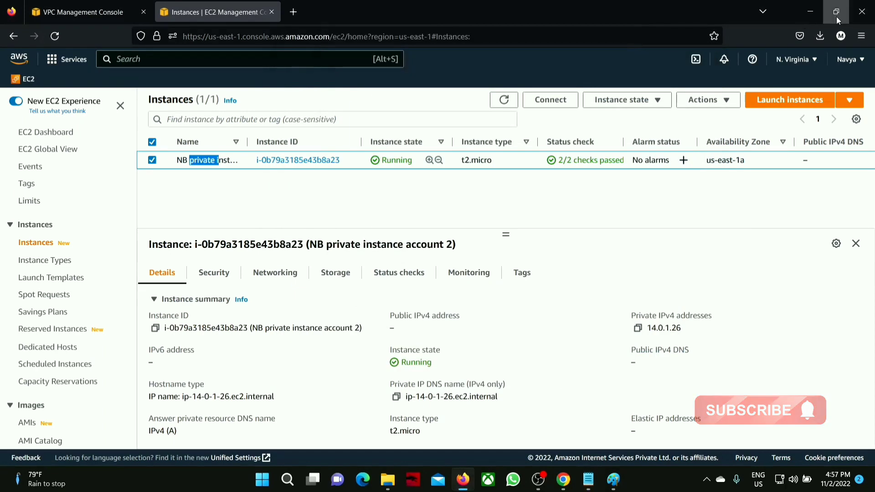
# Switch to the public instance's terminal in Chrome and create a file named key.key with vi
pyautogui.click(811, 11)
pyautogui.click(458, 486)
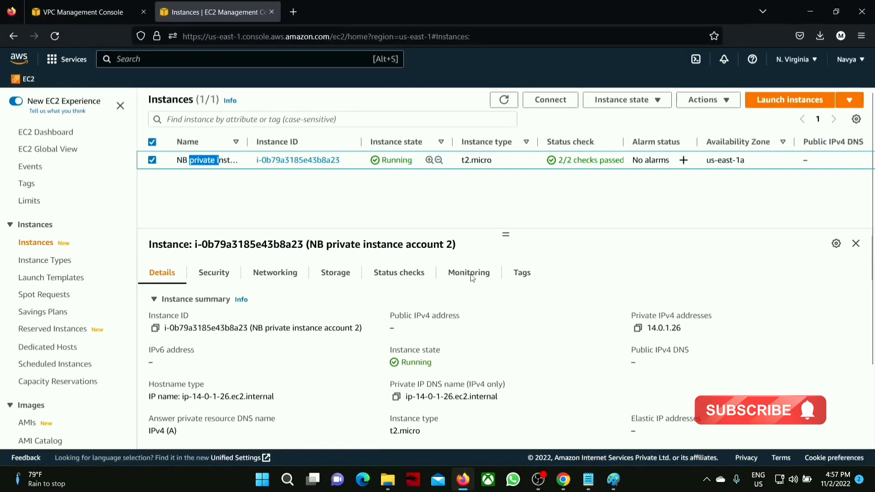
pyautogui.click(563, 479)
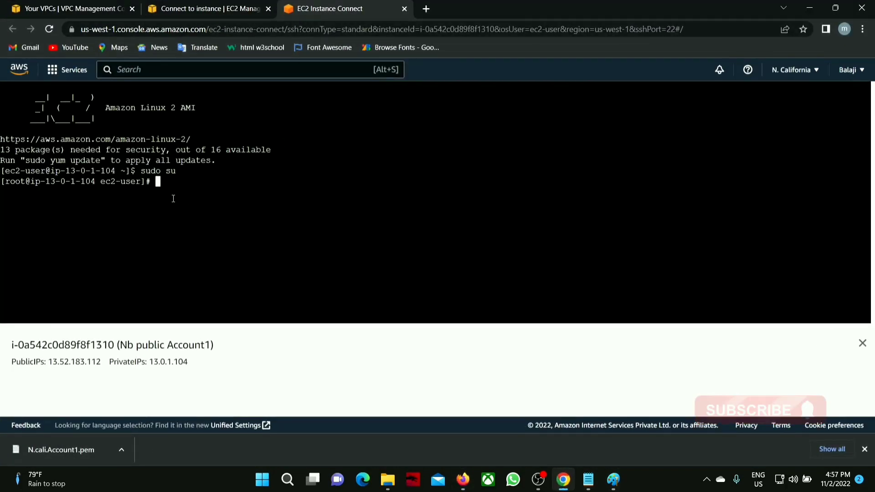
pyautogui.write('vi ')
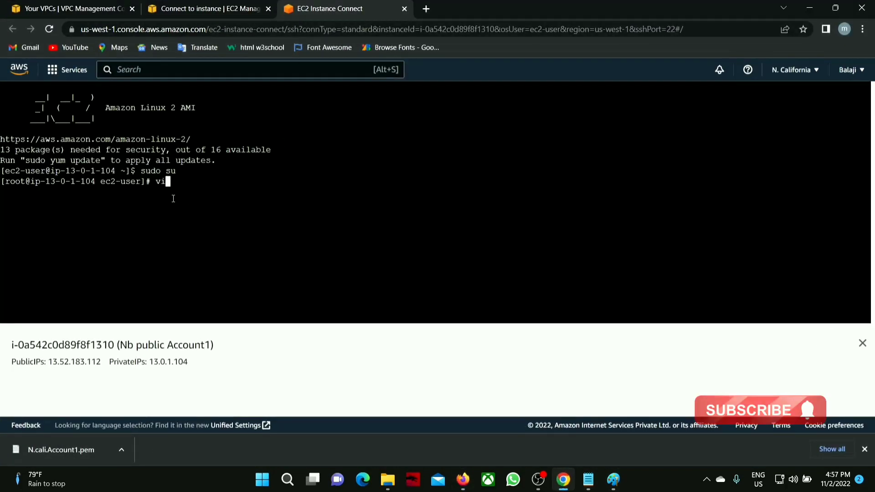
pyautogui.write('ke')
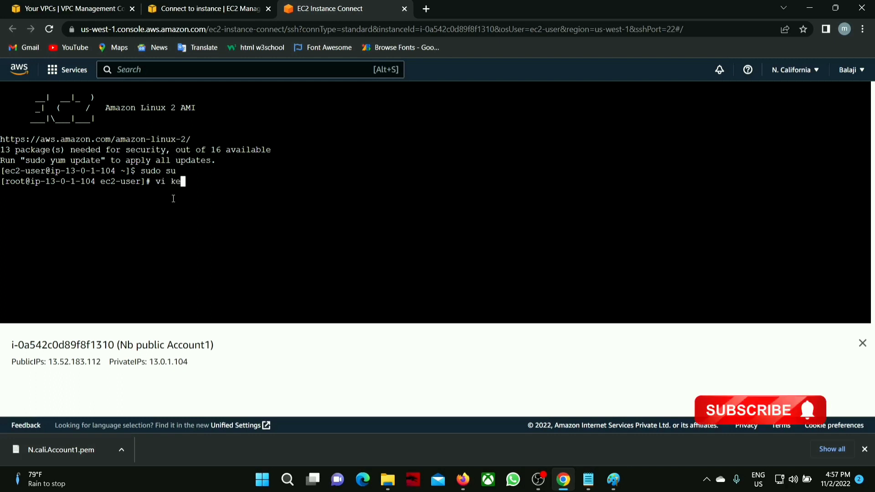
pyautogui.write('y.key')
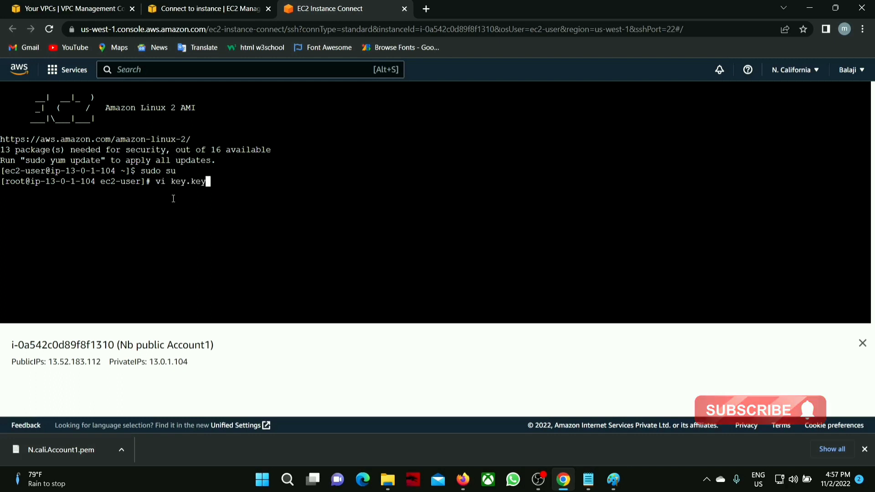
pyautogui.press('Return')
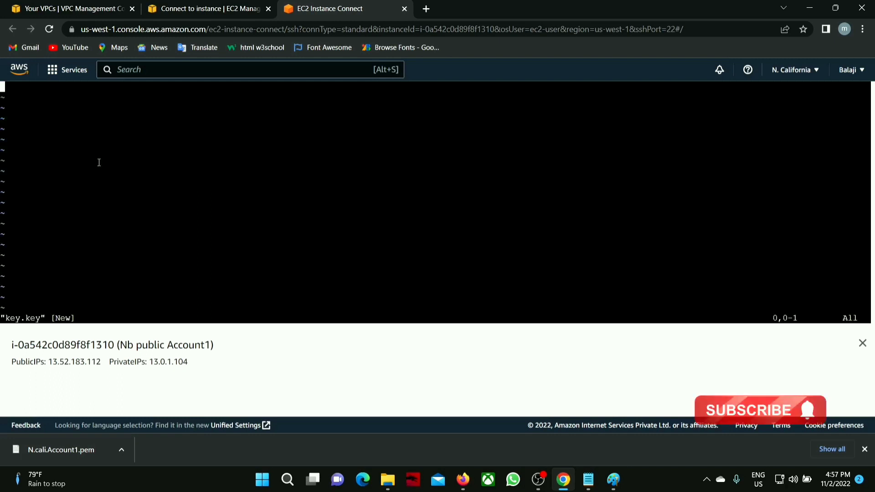
# Paste the copied Account 2 private key into key.key, then save and quit vi with :wq
pyautogui.rightClick(45, 124)
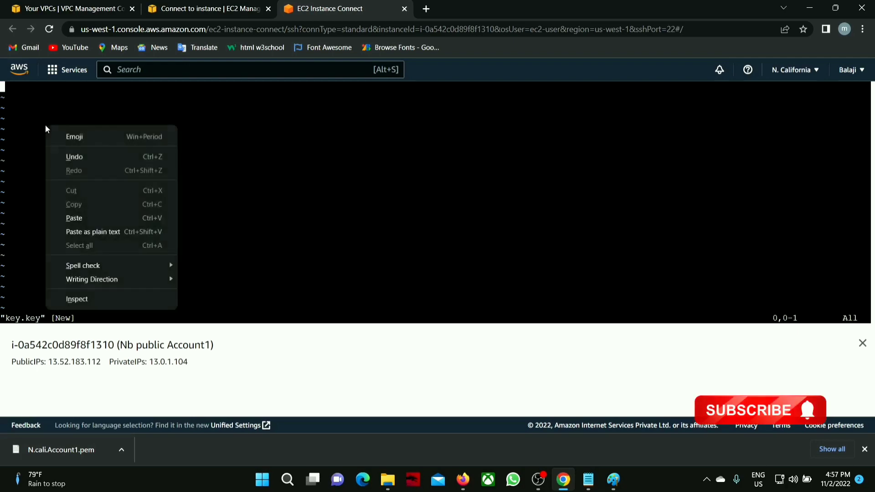
pyautogui.click(75, 219)
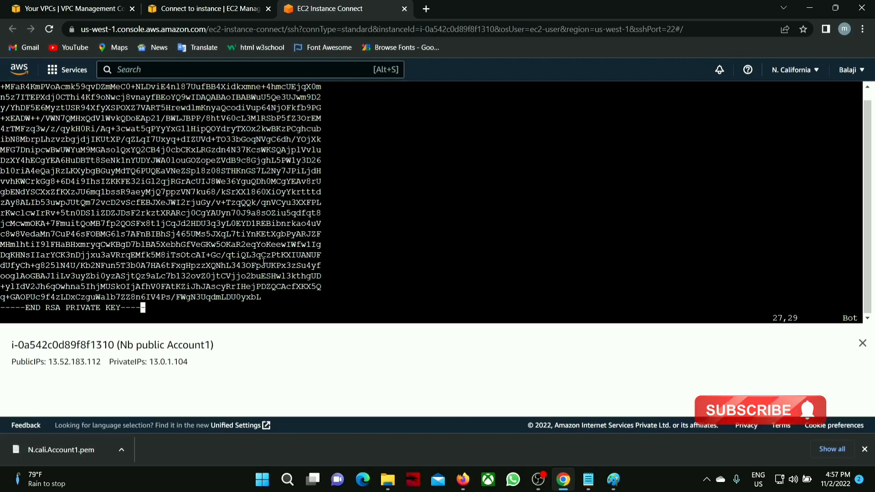
pyautogui.write(':q')
pyautogui.press('BackSpace')
pyautogui.write('wq')
pyautogui.press('Return')
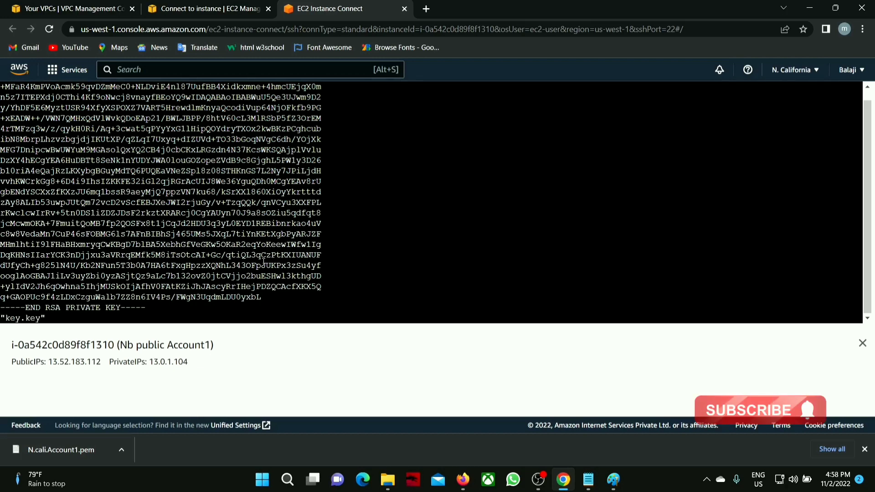
# Print the contents of key.key in the terminal with cat to check the saved key
pyautogui.write('cat ')
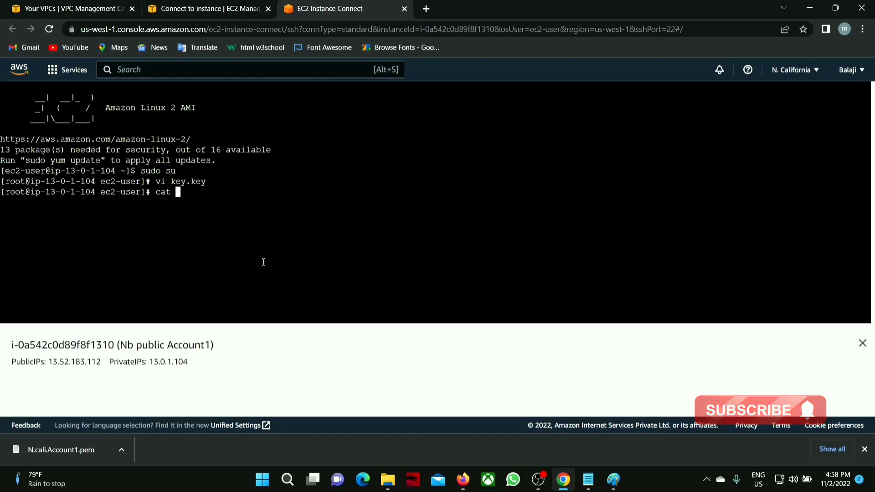
pyautogui.write('key.key')
pyautogui.press('Return')
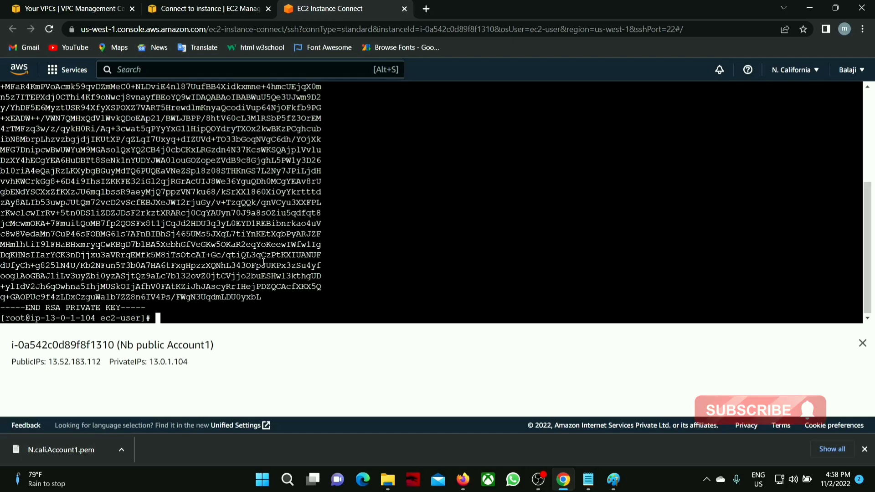
# In Firefox, open the SSH client connection instructions for the private instance of account 2 and highlight the chmod 400 command
pyautogui.click(463, 480)
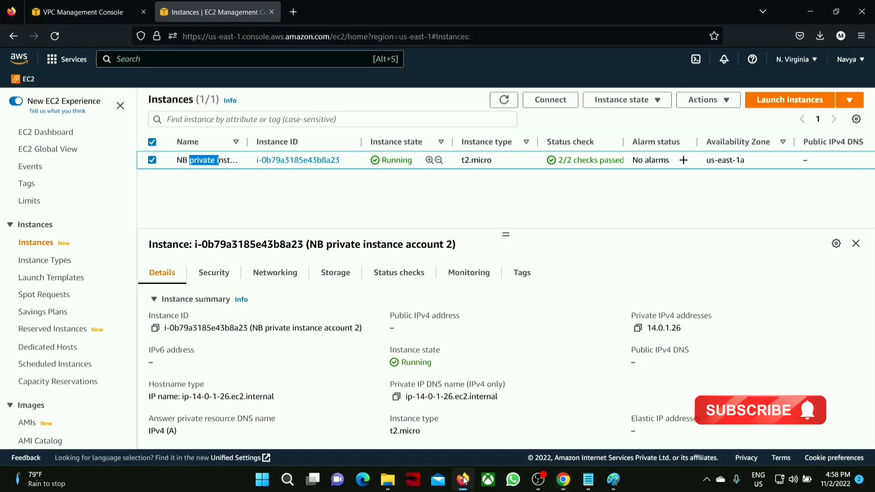
pyautogui.click(551, 104)
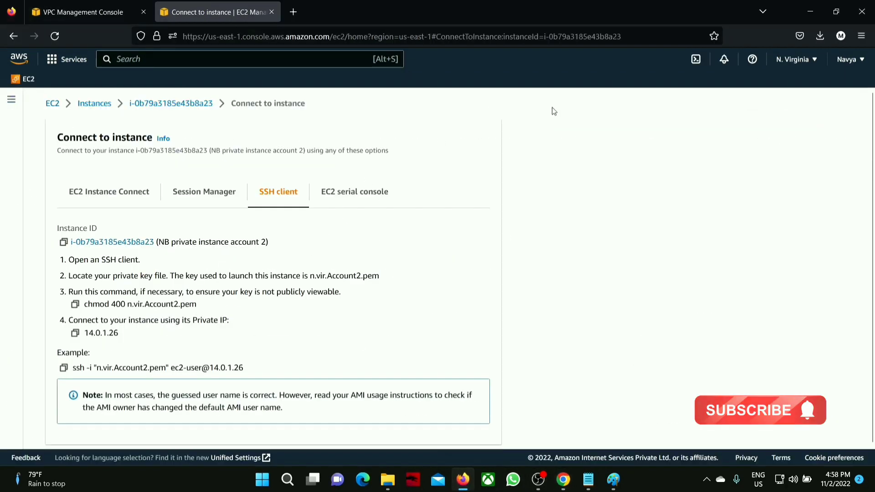
pyautogui.scroll(-2, 182, 269)
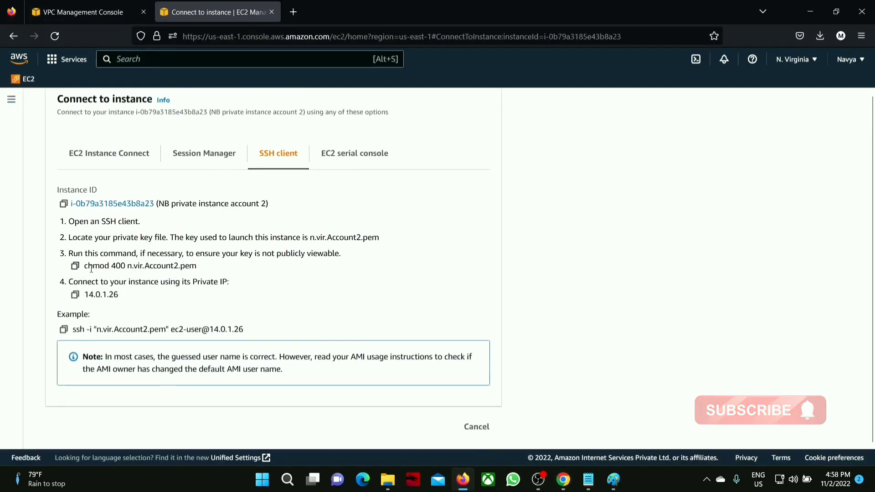
pyautogui.moveTo(88, 267); pyautogui.dragTo(190, 266)
# Return to the Chrome terminal and restrict the key file's permissions with chmod 400 key.key
pyautogui.click(819, 16)
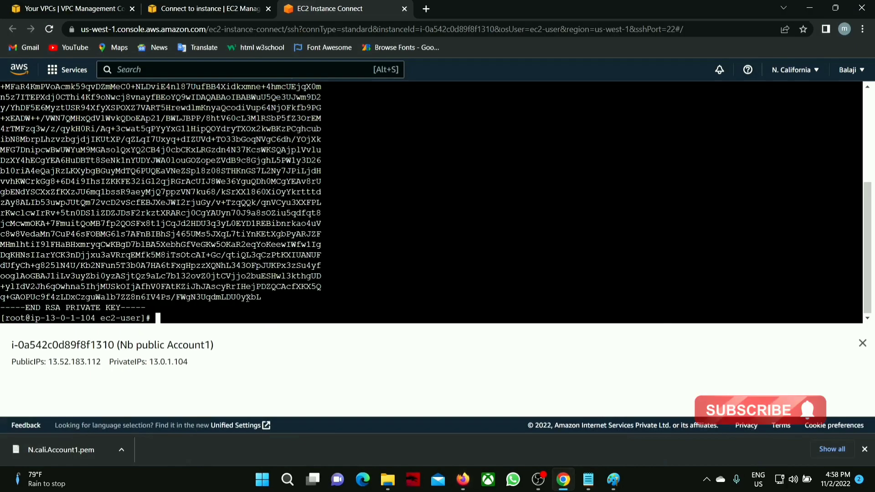
pyautogui.write('chmod ')
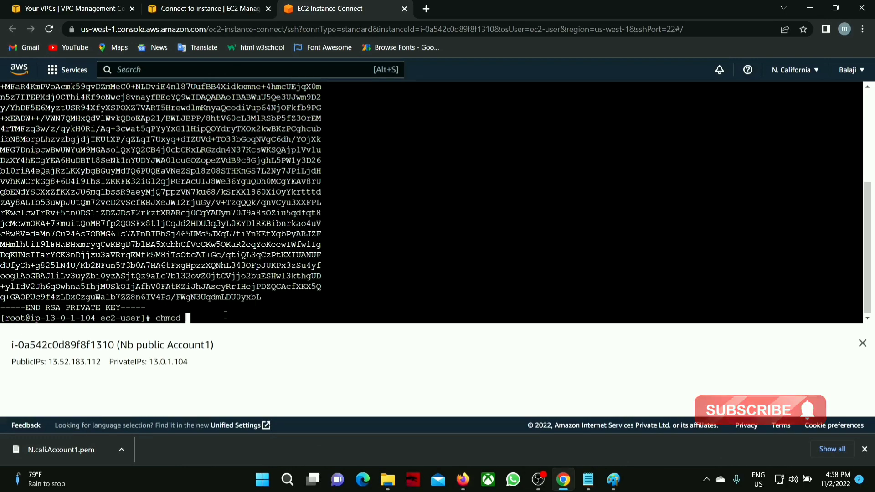
pyautogui.write('400 ')
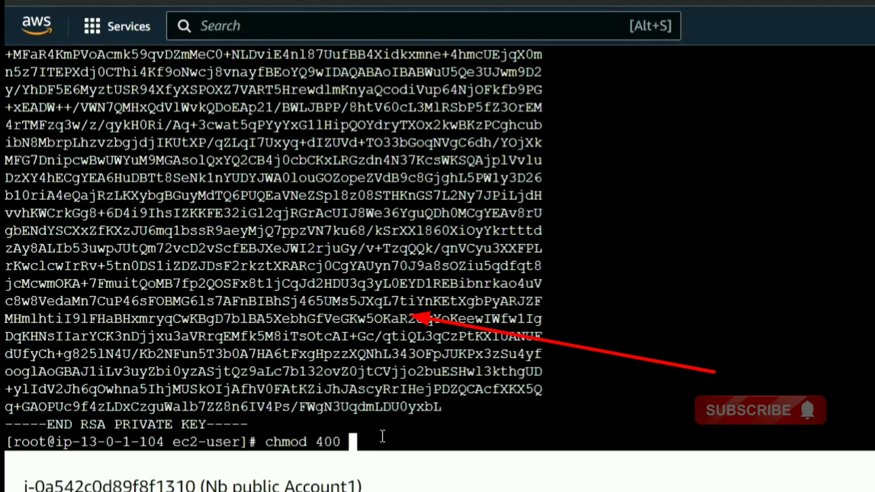
pyautogui.write('key.key')
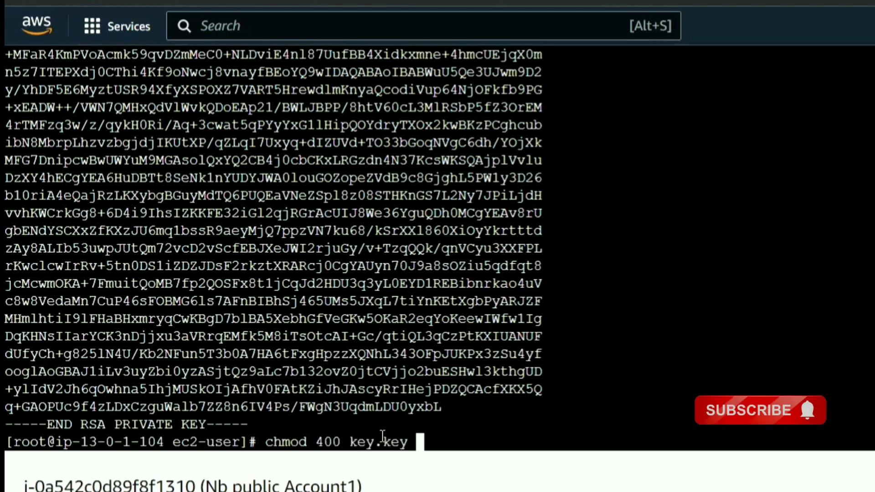
pyautogui.press('Return')
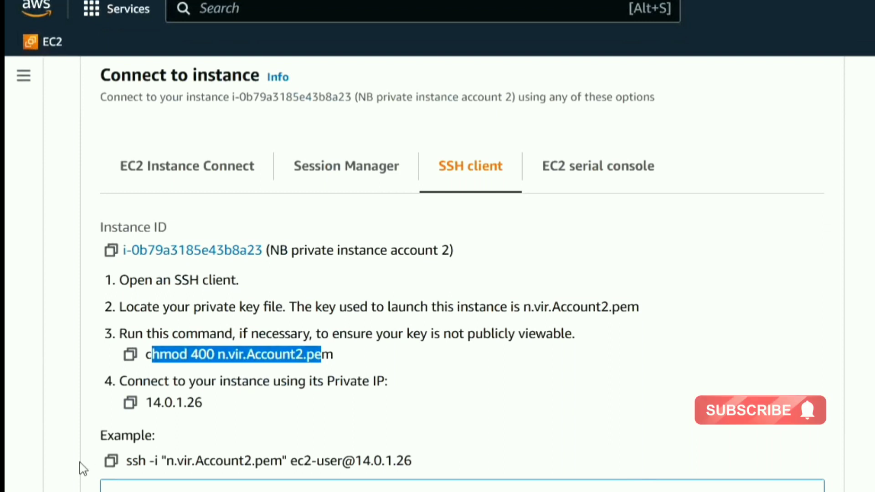
pyautogui.click(110, 461)
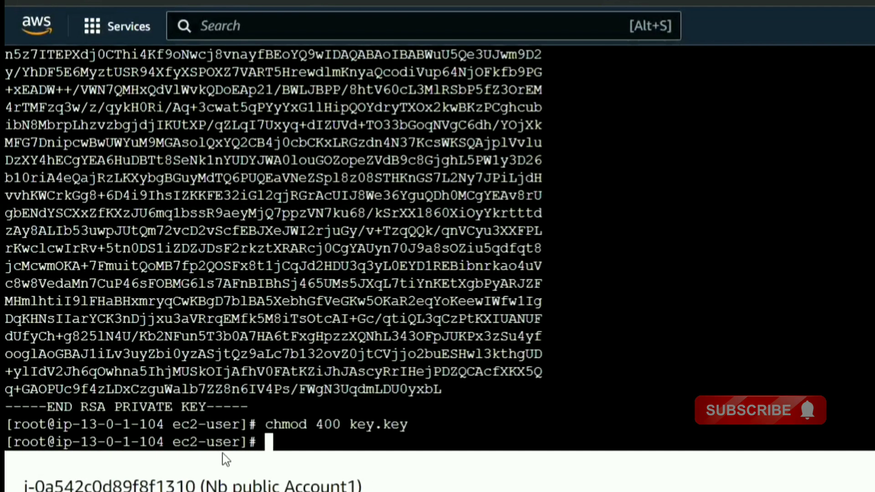
pyautogui.rightClick(286, 444)
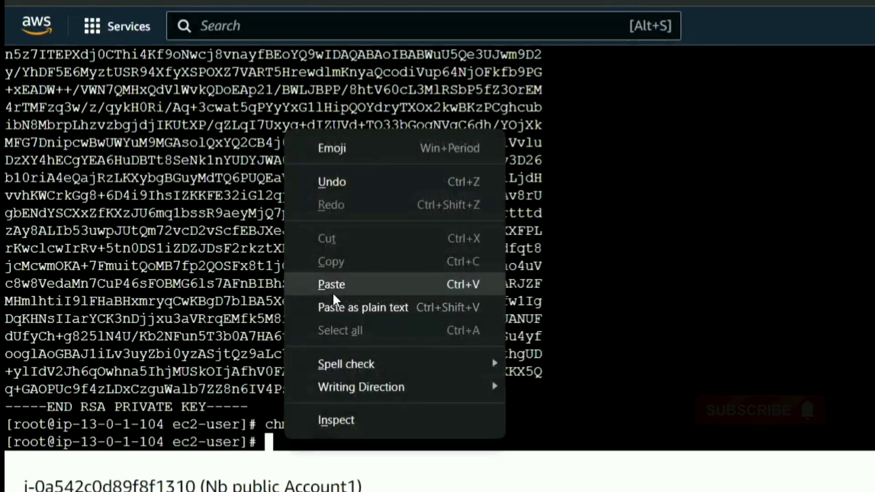
pyautogui.click(349, 282)
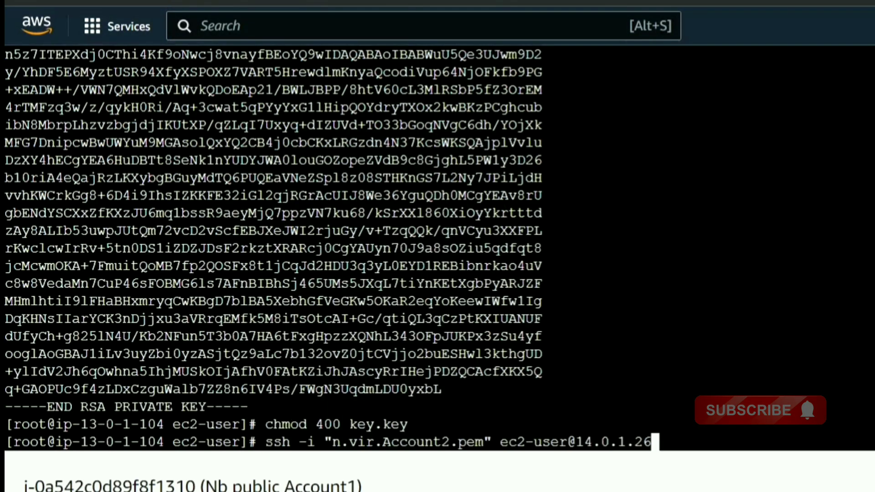
# Replace the n.vir.Account2.pem file name in the pasted ssh command with key.key
pyautogui.click(460, 403)
pyautogui.press('Left')
pyautogui.press('Left')
pyautogui.press('Left')
pyautogui.press('Left')
pyautogui.press('Left')
pyautogui.press('Left')
pyautogui.press('Left')
pyautogui.press('Left')
pyautogui.press('Left')
pyautogui.press('Left')
pyautogui.press('Left')
pyautogui.press('Left')
pyautogui.press('Left')
pyautogui.press('Left')
pyautogui.press('Left')
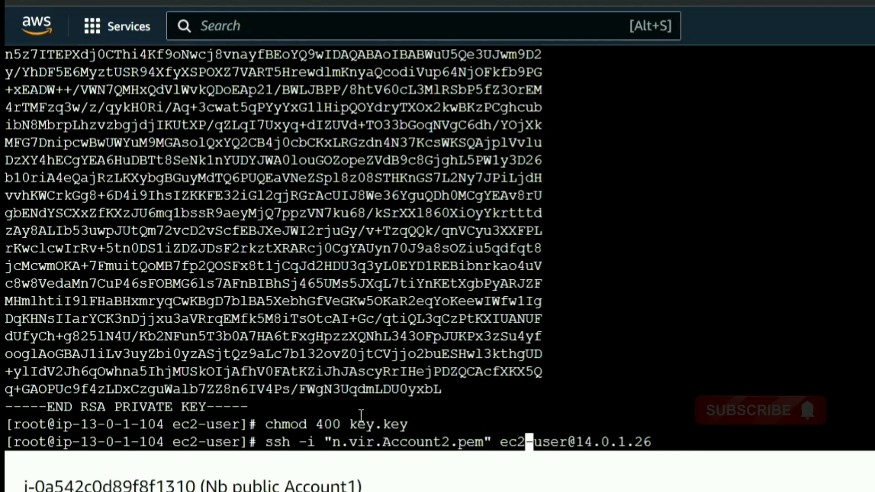
pyautogui.moveTo(343, 442); pyautogui.dragTo(484, 442)
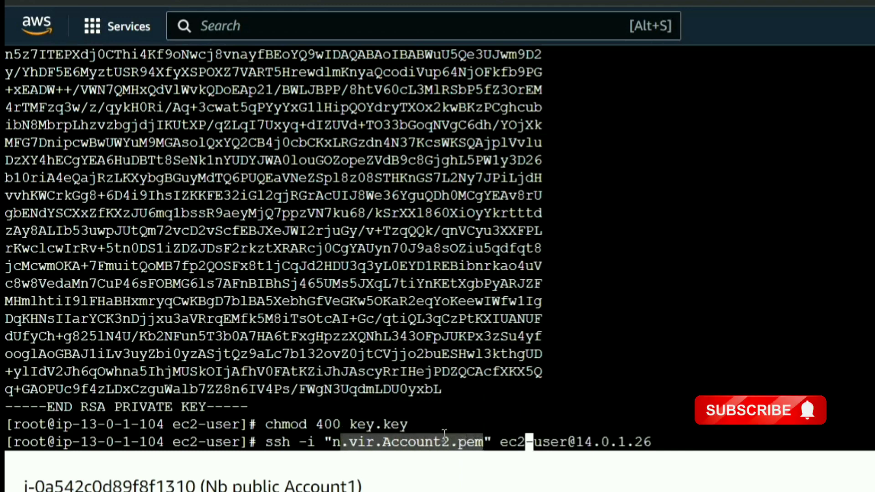
pyautogui.click(484, 441)
pyautogui.press('Left')
pyautogui.press('Left')
pyautogui.press('Left')
pyautogui.press('Left')
pyautogui.press('Left')
pyautogui.press('Left')
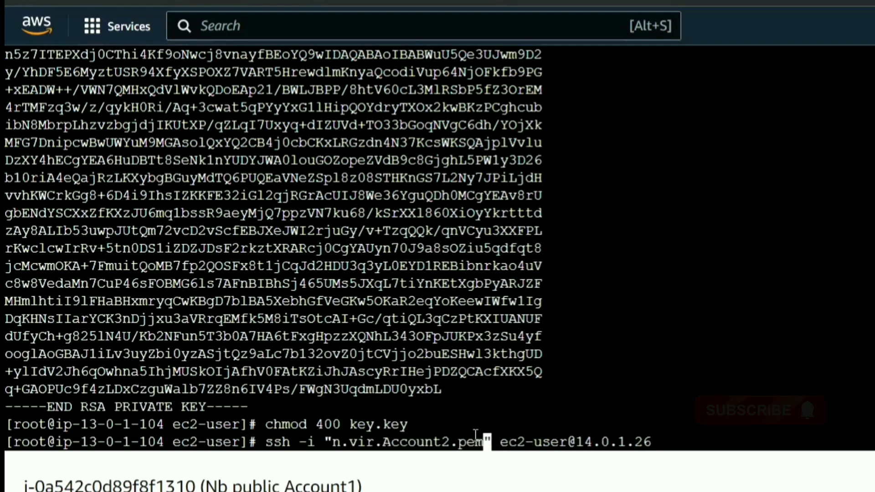
pyautogui.press('BackSpace')
pyautogui.press('BackSpace')
pyautogui.press('BackSpace')
pyautogui.press('BackSpace')
pyautogui.press('BackSpace')
pyautogui.press('BackSpace')
pyautogui.press('BackSpace')
pyautogui.press('BackSpace')
pyautogui.press('BackSpace')
pyautogui.press('BackSpace')
pyautogui.press('BackSpace')
pyautogui.press('BackSpace')
pyautogui.press('BackSpace')
pyautogui.press('BackSpace')
pyautogui.press('BackSpace')
pyautogui.press('BackSpace')
pyautogui.press('BackSpace')
pyautogui.press('BackSpace')
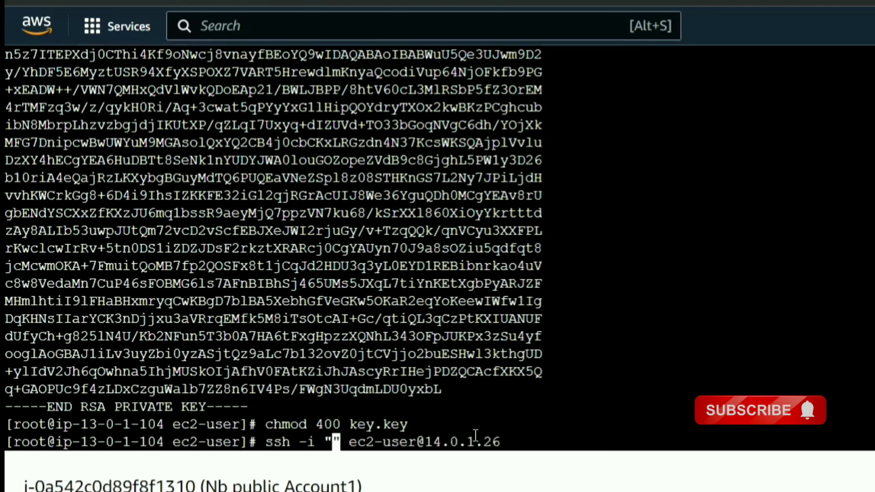
pyautogui.write('keyy')
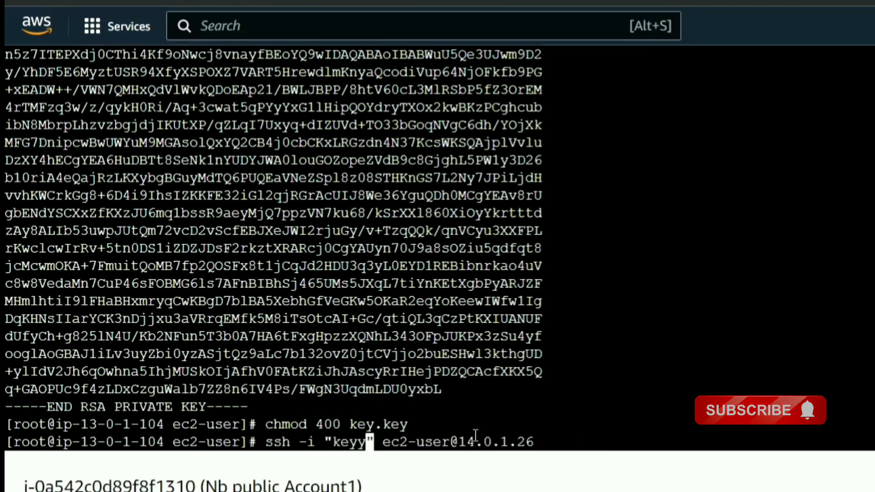
pyautogui.press('BackSpace')
pyautogui.write('.key')
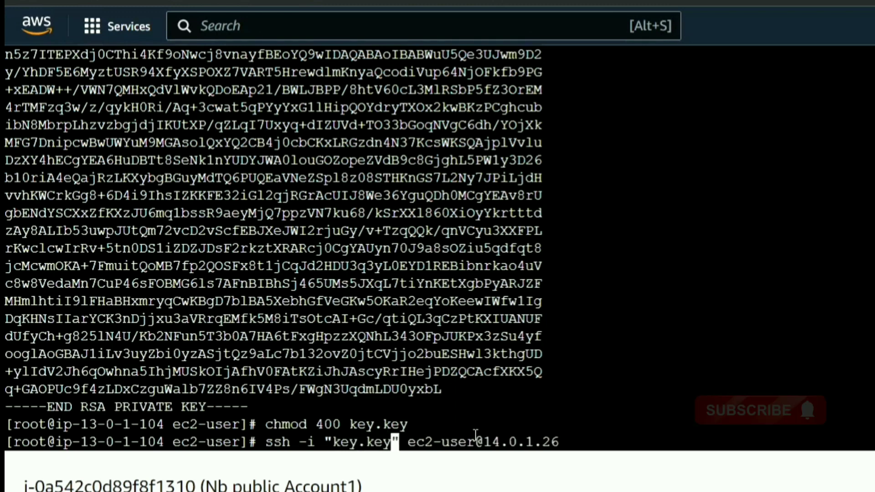
# Run the ssh command to the private instance and accept its host key with yes
pyautogui.press('Return')
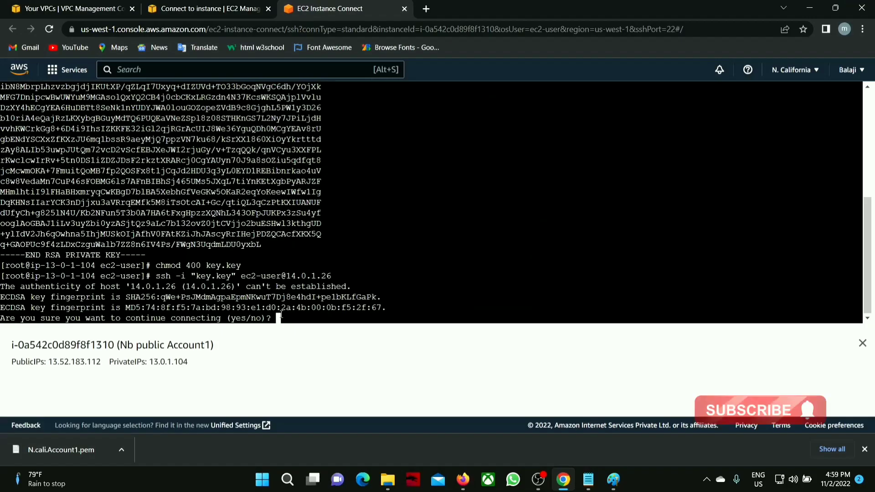
pyautogui.write('yes')
pyautogui.press('Return')
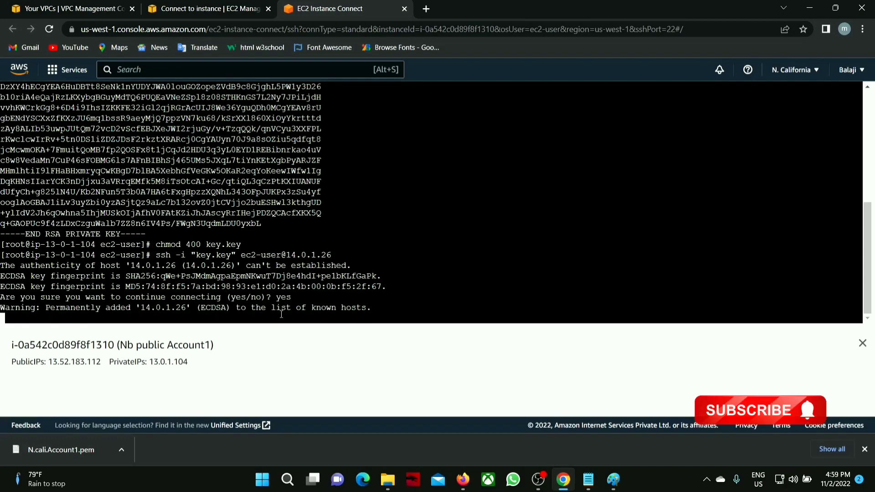
# Compare the host addresses in the terminal prompts before and after the SSH login, and switch to the VPC peering diagram in Paint
pyautogui.scroll(6, 82, 298)
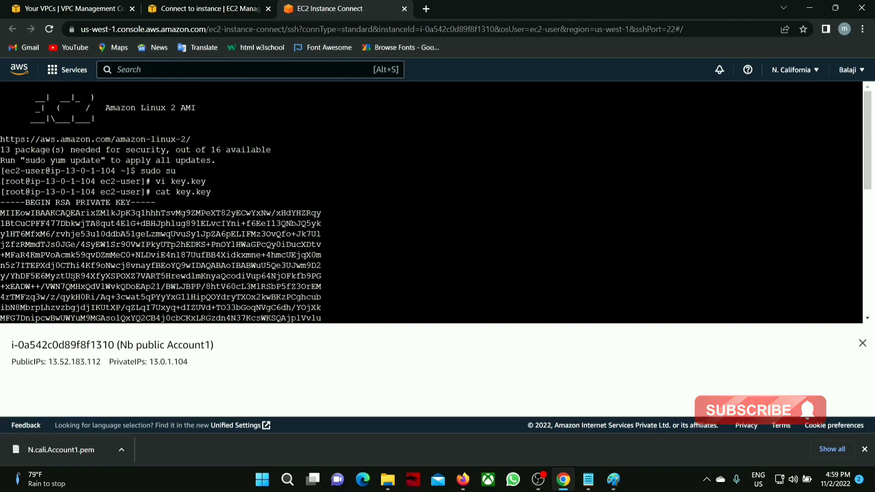
pyautogui.moveTo(41, 191); pyautogui.dragTo(99, 192)
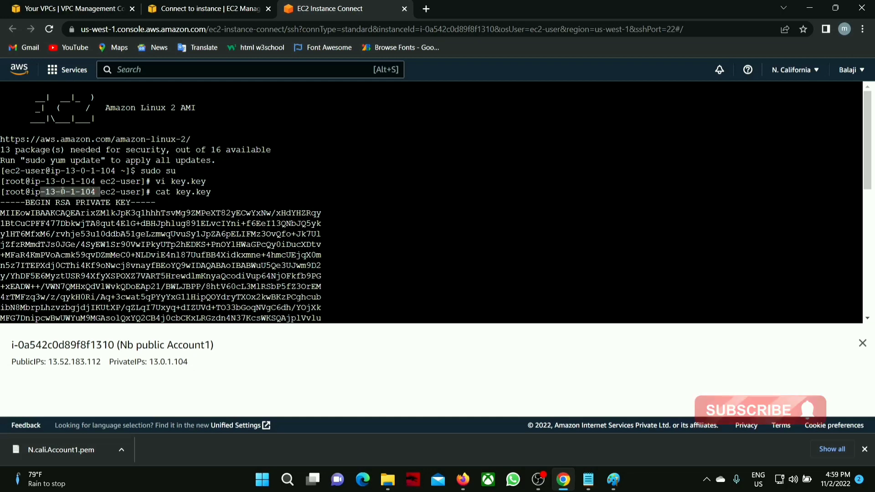
pyautogui.scroll(-6, 72, 241)
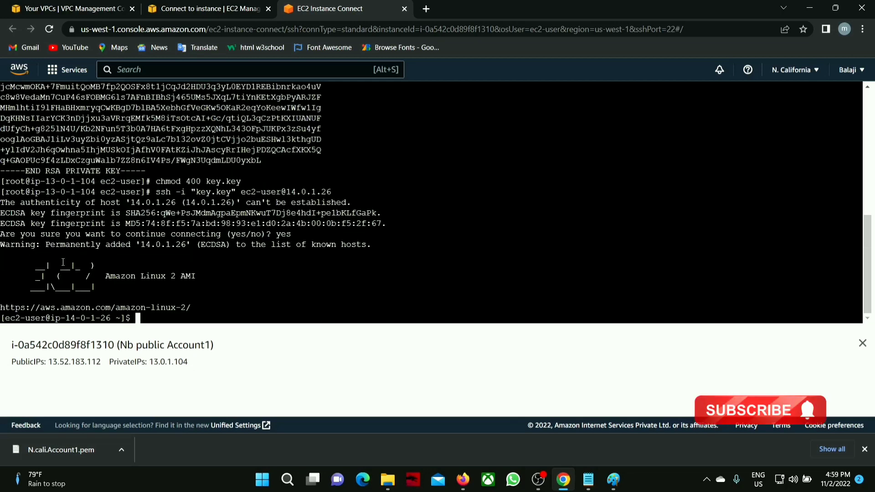
pyautogui.moveTo(62, 317); pyautogui.dragTo(113, 318)
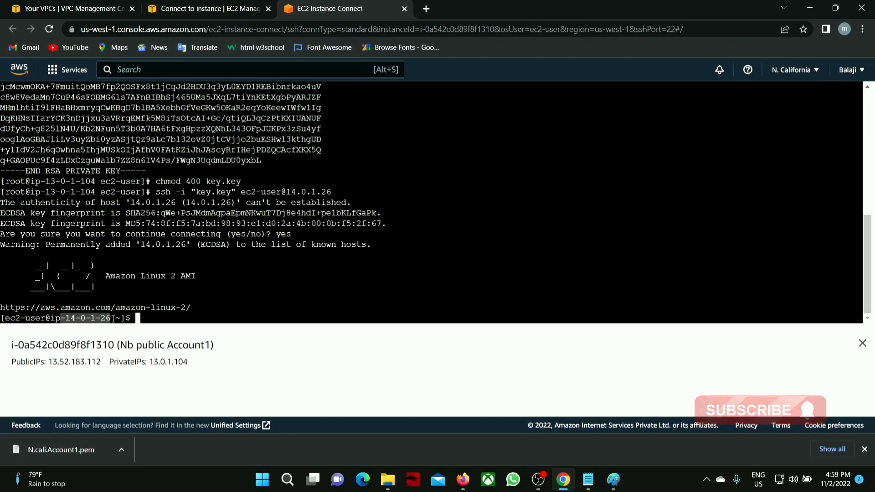
pyautogui.click(613, 480)
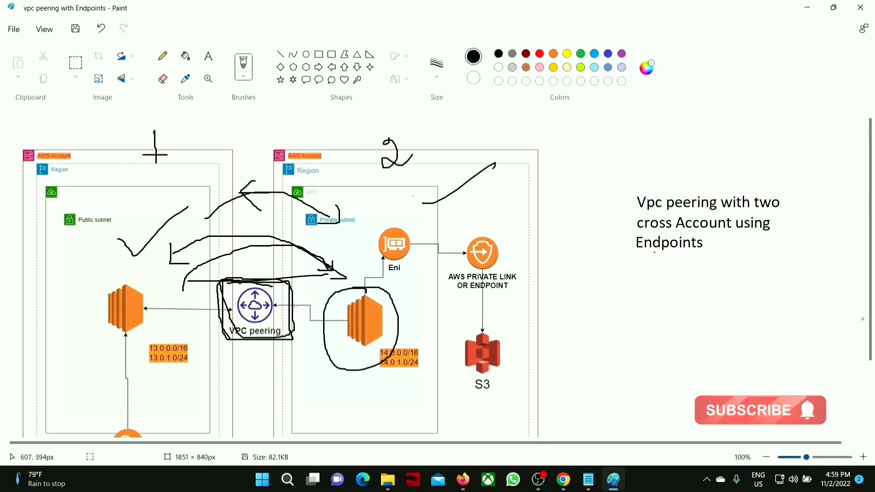
# Undo all the freehand annotations on the VPC peering diagram in Paint
pyautogui.moveTo(290, 263)
pyautogui.mouseDown()
pyautogui.moveTo(328, 272)
pyautogui.moveTo(394, 223)
pyautogui.mouseUp()
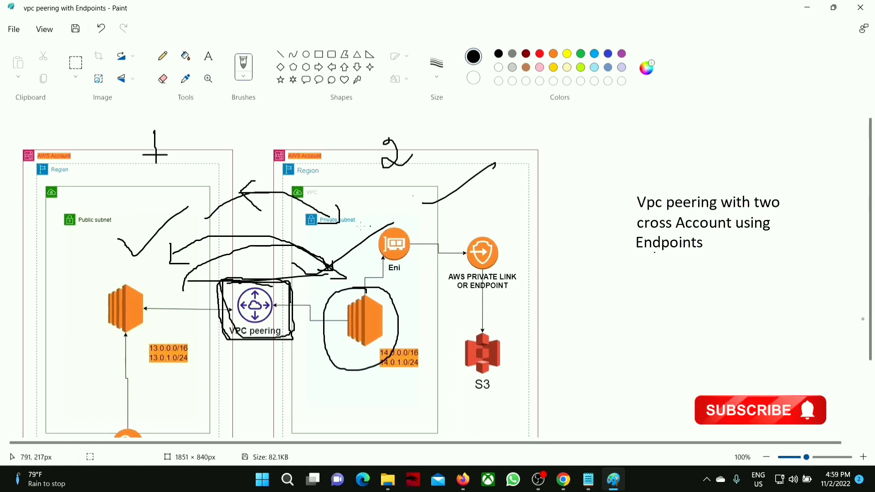
pyautogui.click(108, 31)
pyautogui.click(108, 31)
pyautogui.click(108, 31)
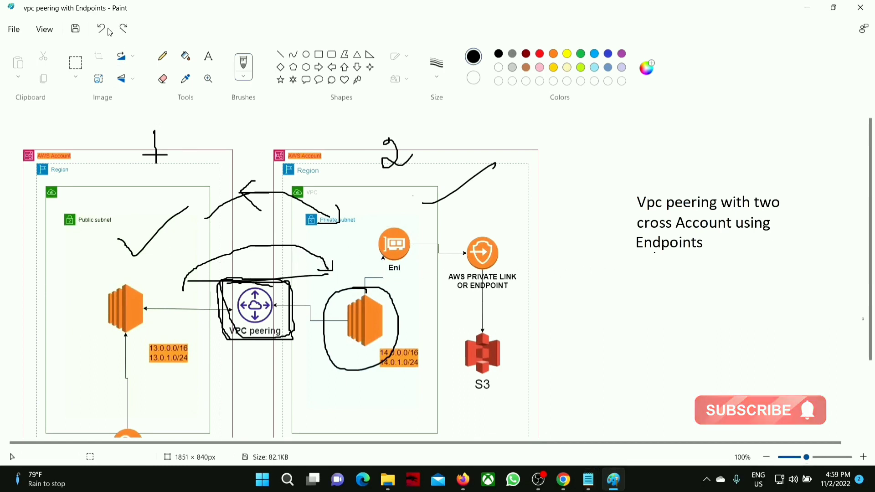
pyautogui.click(108, 31)
pyautogui.click(108, 31)
pyautogui.click(108, 31)
pyautogui.click(108, 31)
pyautogui.click(108, 31)
pyautogui.click(108, 31)
pyautogui.click(109, 31)
pyautogui.click(109, 31)
pyautogui.click(109, 31)
pyautogui.click(109, 31)
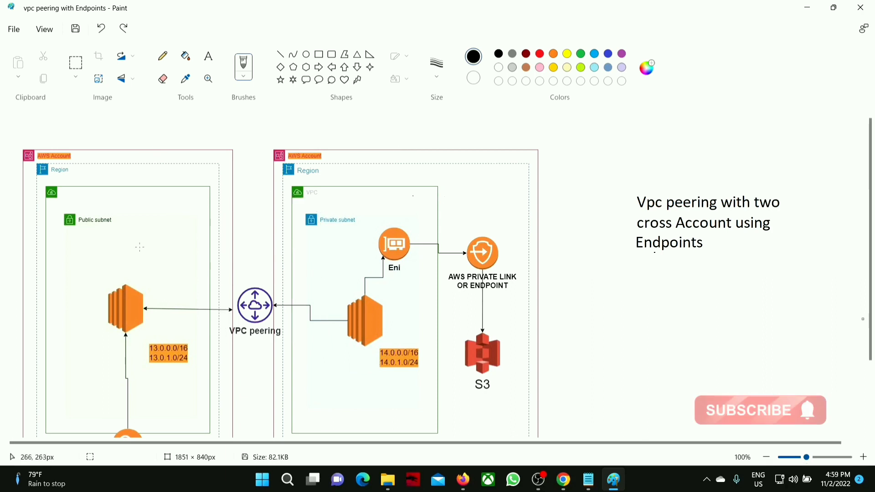
# Draw a tick above the public subnet's instance and freehand boxes around the S3 and AWS PrivateLink endpoint icons
pyautogui.moveTo(118, 251); pyautogui.dragTo(190, 225)
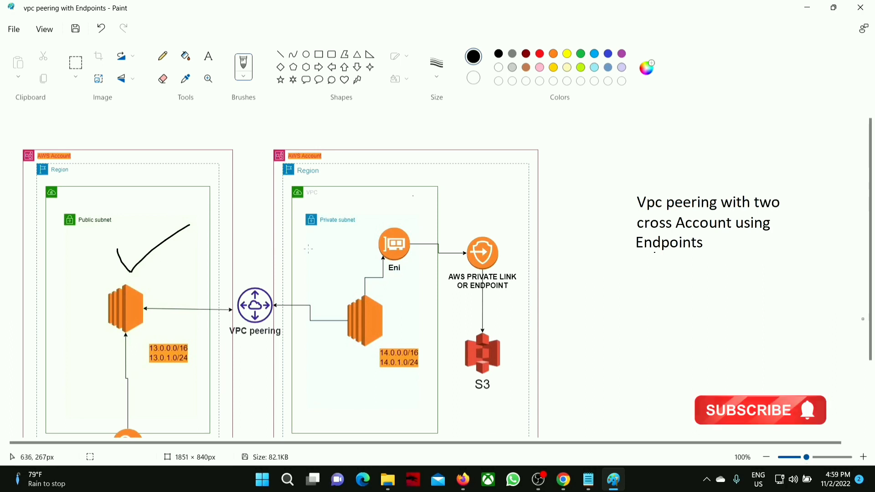
pyautogui.scroll(-3, 305, 230)
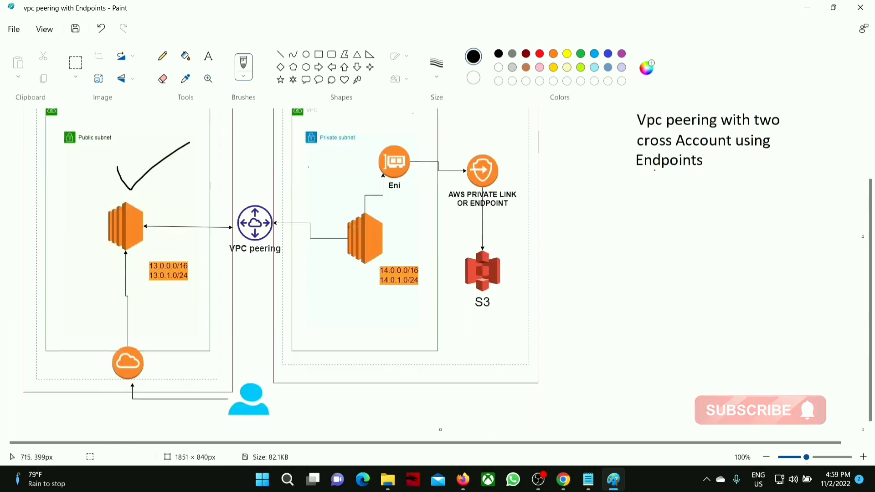
pyautogui.moveTo(451, 242)
pyautogui.mouseDown()
pyautogui.moveTo(528, 240)
pyautogui.moveTo(507, 307)
pyautogui.moveTo(455, 311)
pyautogui.moveTo(442, 251)
pyautogui.moveTo(453, 237)
pyautogui.mouseUp()
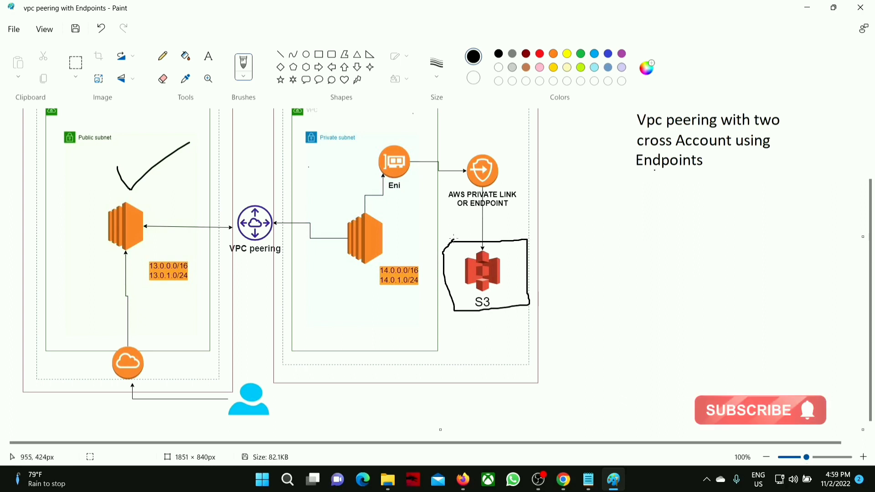
pyautogui.moveTo(445, 203)
pyautogui.mouseDown()
pyautogui.moveTo(522, 206)
pyautogui.moveTo(520, 156)
pyautogui.moveTo(461, 150)
pyautogui.moveTo(438, 181)
pyautogui.moveTo(446, 214)
pyautogui.moveTo(521, 202)
pyautogui.mouseUp()
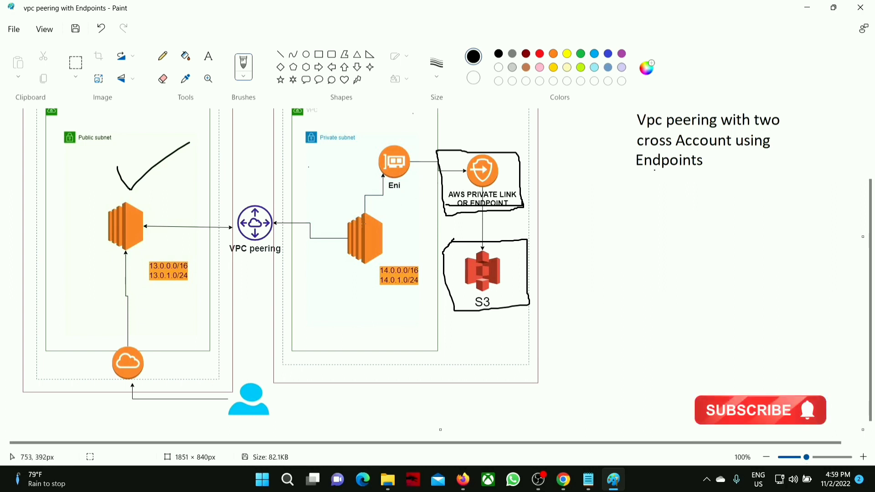
# Draw an arrow from the private instance toward S3, then label the public instance A and draw an arrow to it from the VPC peering icon
pyautogui.moveTo(385, 232)
pyautogui.mouseDown()
pyautogui.moveTo(432, 233)
pyautogui.moveTo(440, 244)
pyautogui.moveTo(432, 248)
pyautogui.mouseUp()
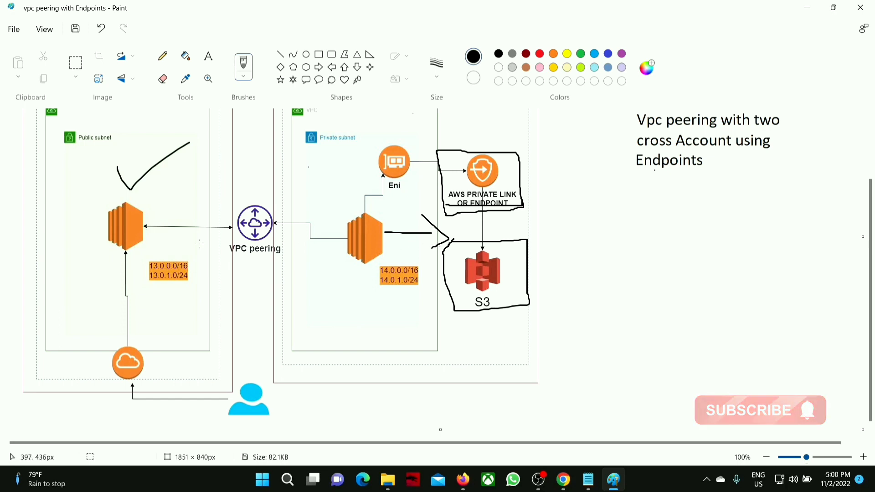
pyautogui.moveTo(105, 257); pyautogui.dragTo(288, 238)
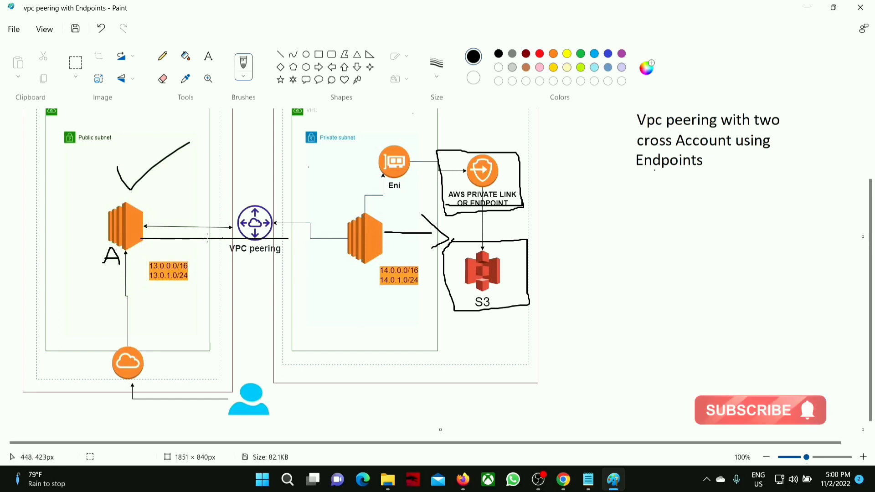
pyautogui.moveTo(152, 226)
pyautogui.mouseDown()
pyautogui.moveTo(137, 250)
pyautogui.moveTo(168, 252)
pyautogui.mouseUp()
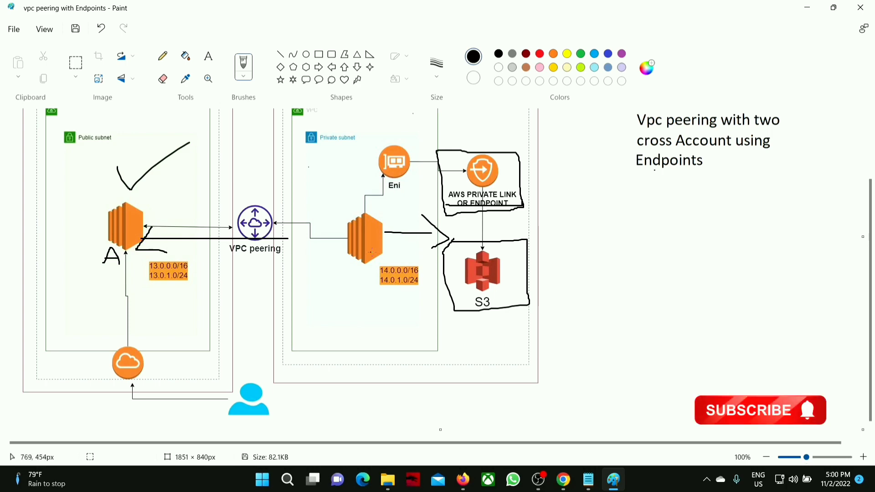
# Switch to the VPC PEERING WITH ENDPOINTS notes in Notepad and place the cursor just above step 12
pyautogui.click(811, 7)
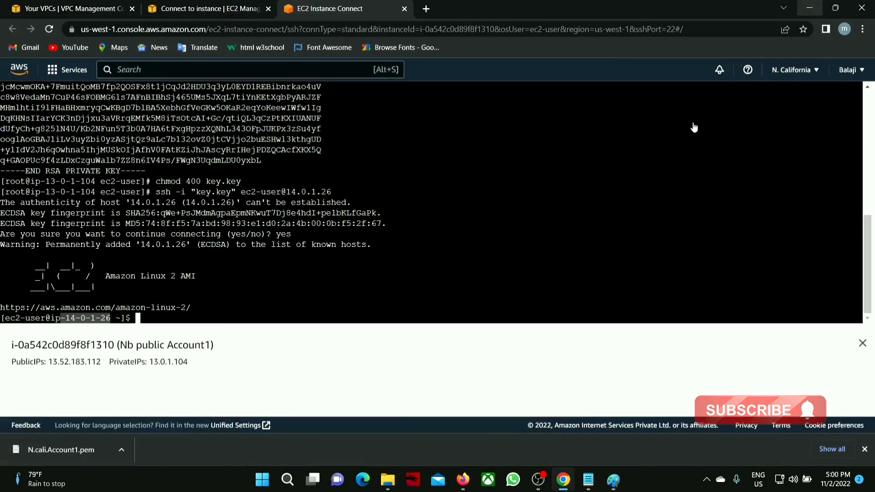
pyautogui.moveTo(592, 478)
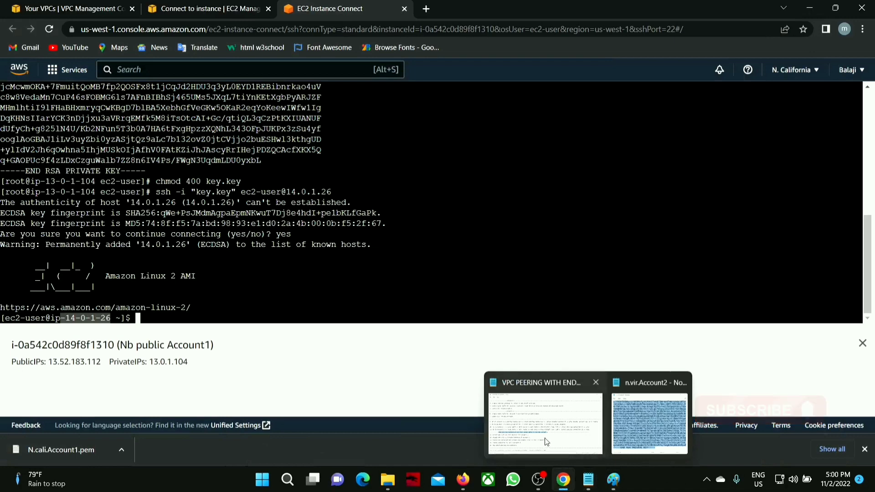
pyautogui.click(598, 433)
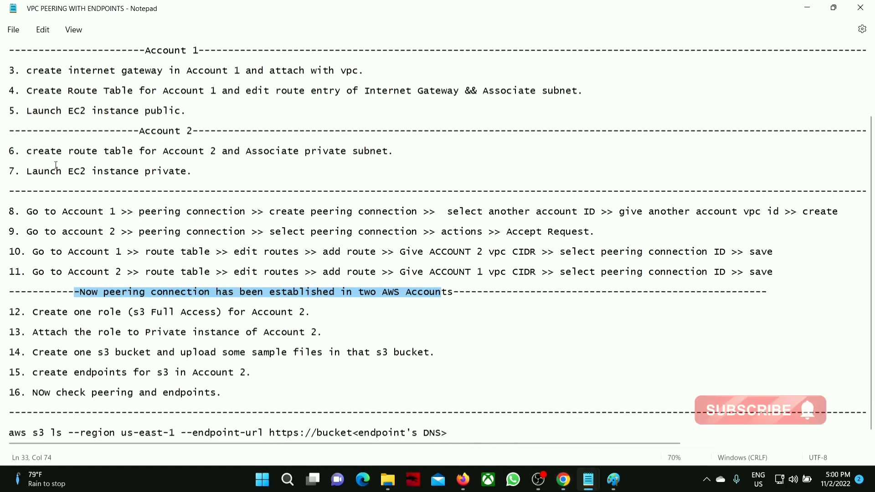
pyautogui.click(32, 304)
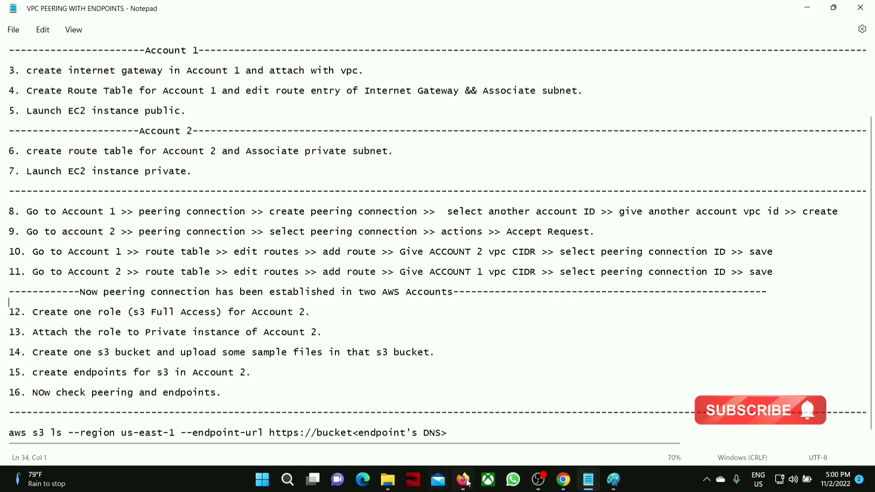
# Switch to the Paint diagram and draw a short stroke at the arrowhead beside the S3 box
pyautogui.click(615, 484)
pyautogui.scroll(1, 305, 169)
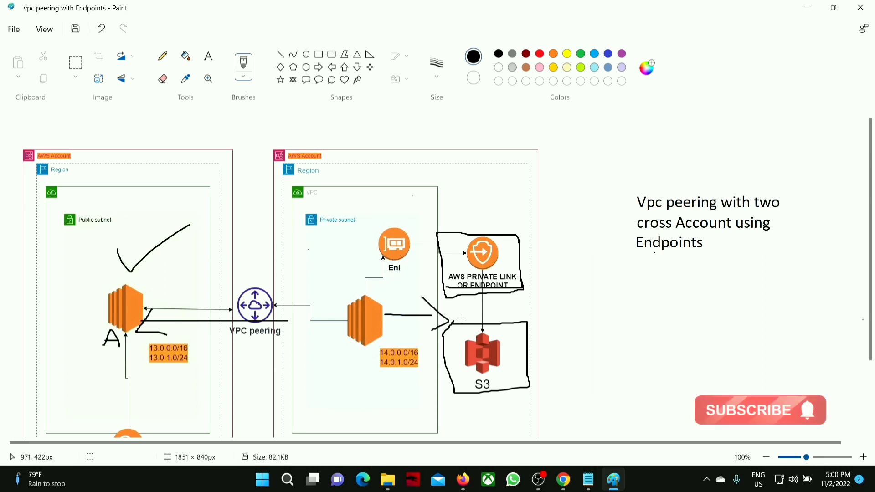
pyautogui.moveTo(450, 325); pyautogui.dragTo(489, 309)
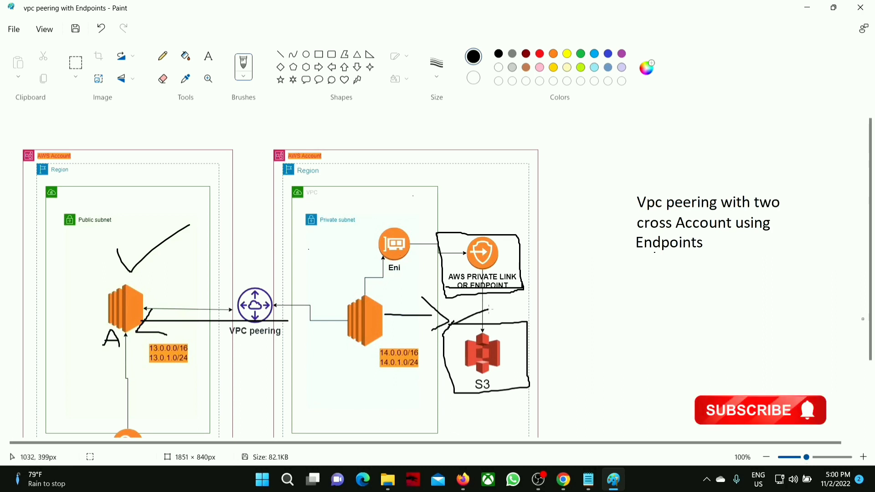
# Return to the Notepad notes and highlight step 12 on creating the S3 Full Access role and step 13 on attaching it
pyautogui.click(807, 7)
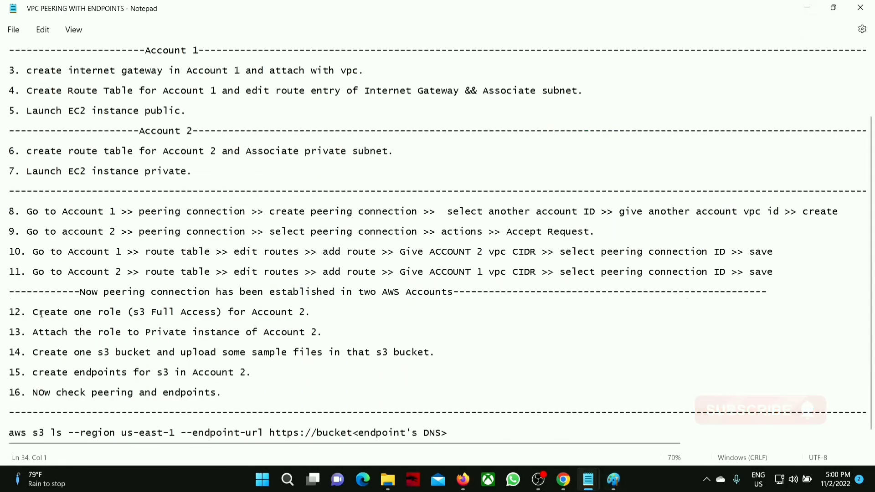
pyautogui.moveTo(36, 313)
pyautogui.mouseDown()
pyautogui.moveTo(301, 314)
pyautogui.moveTo(49, 313)
pyautogui.mouseUp()
pyautogui.click(302, 314)
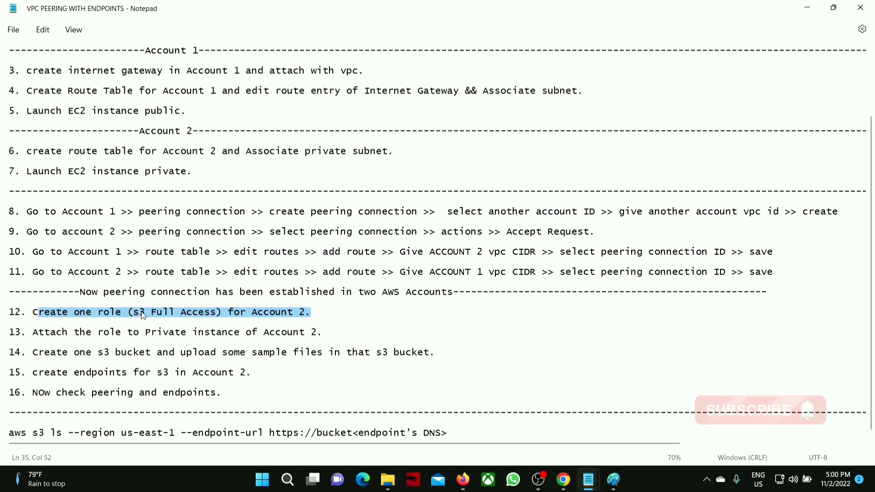
pyautogui.moveTo(39, 332); pyautogui.dragTo(310, 332)
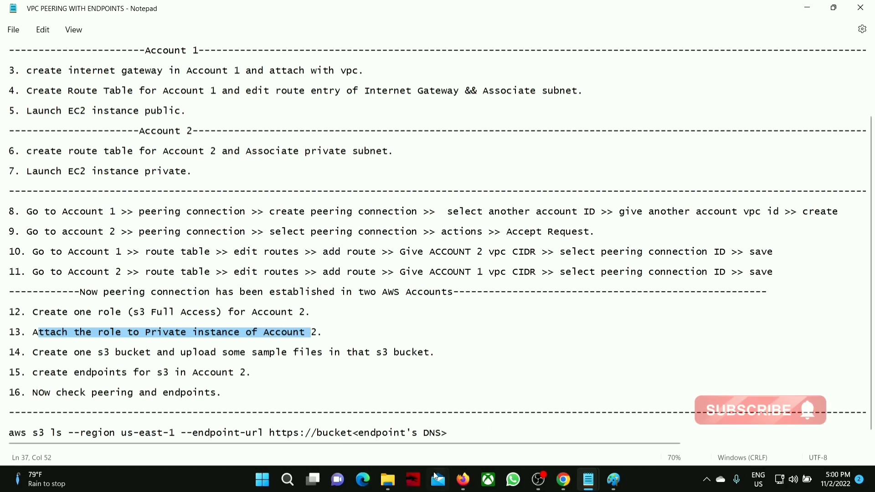
# Switch to the EC2 Instance Connect terminal in Chrome, run aws s3 ls on the private instance and examine its output
pyautogui.click(569, 479)
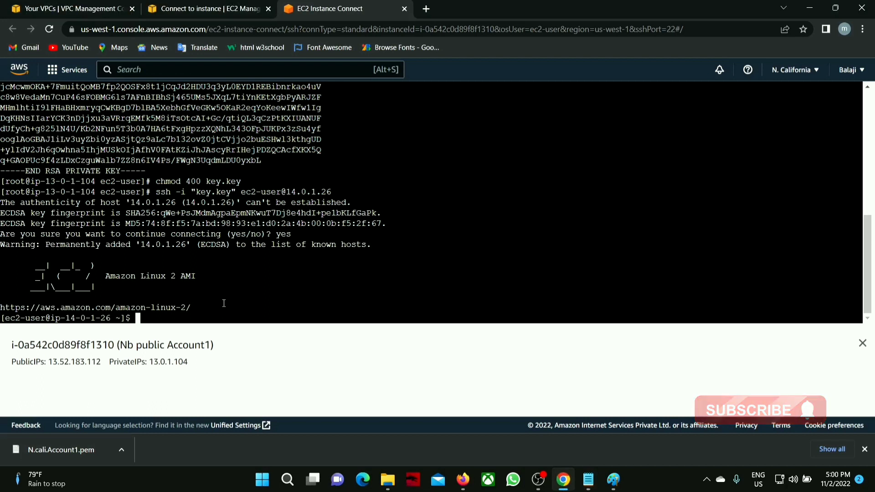
pyautogui.write('aws ')
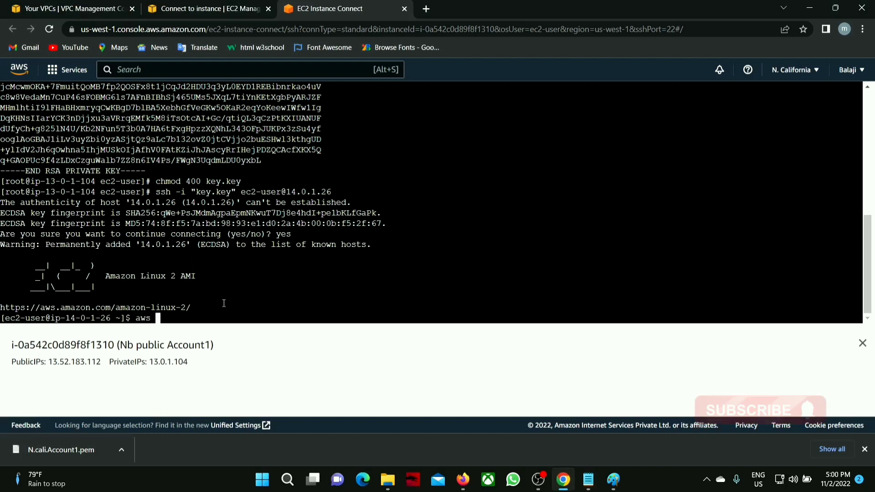
pyautogui.write('s3 ls')
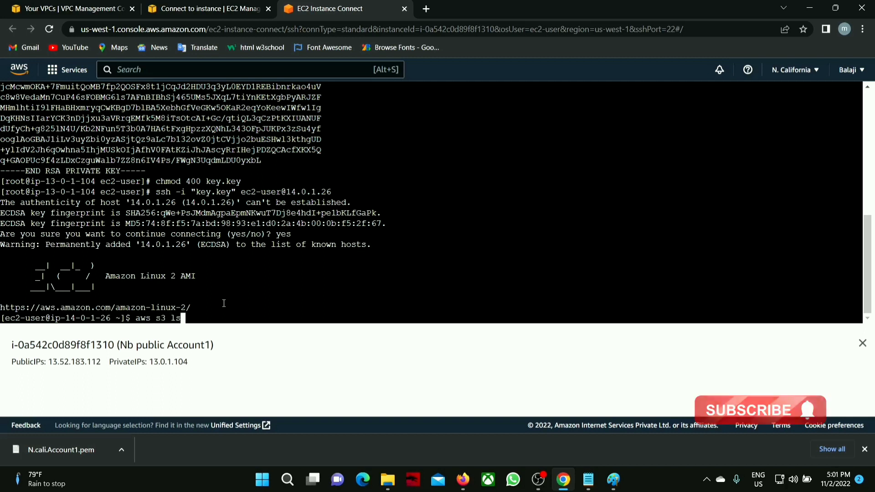
pyautogui.press('Return')
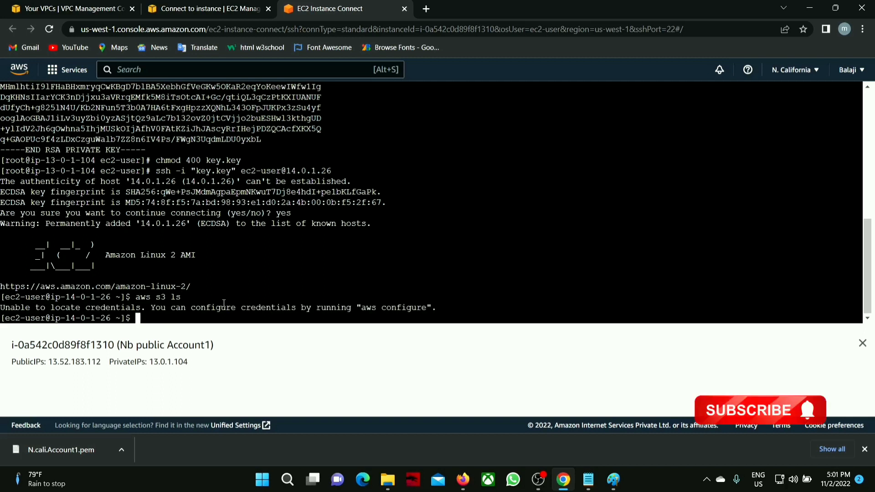
pyautogui.moveTo(1, 307); pyautogui.dragTo(430, 310)
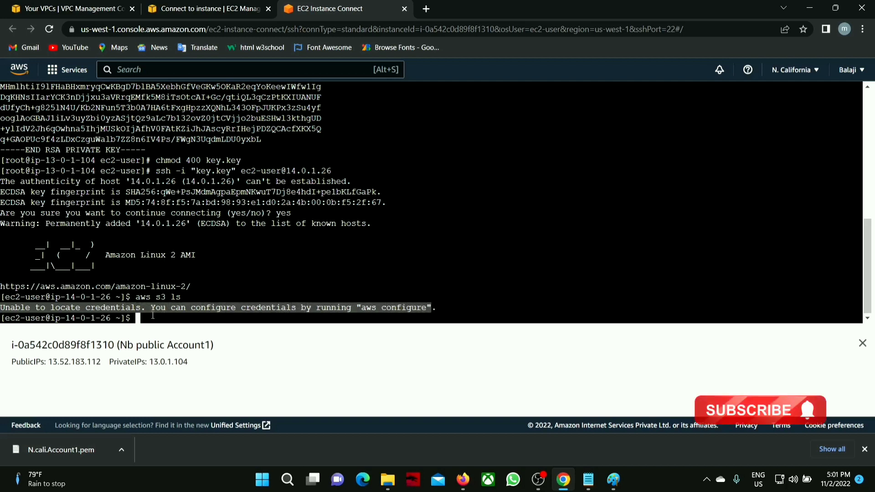
pyautogui.click(151, 315)
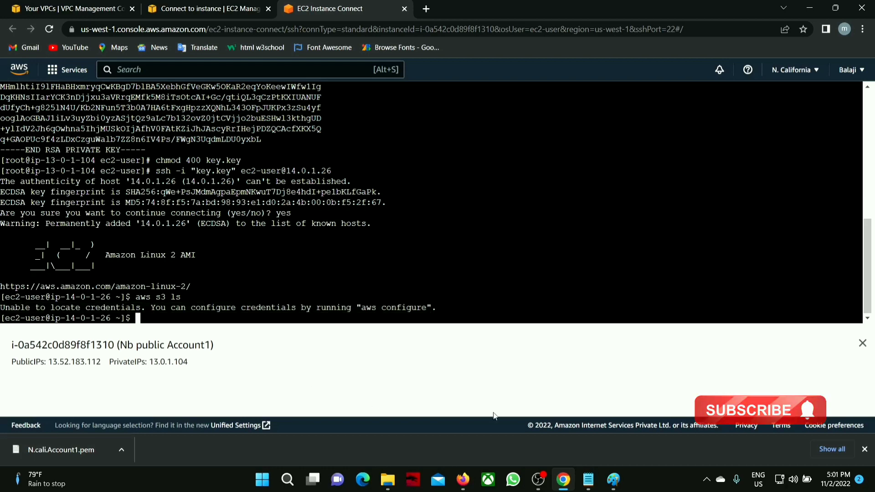
# Review in the Notepad notes which role Account 2 needs and which instance it must be attached to
pyautogui.click(547, 406)
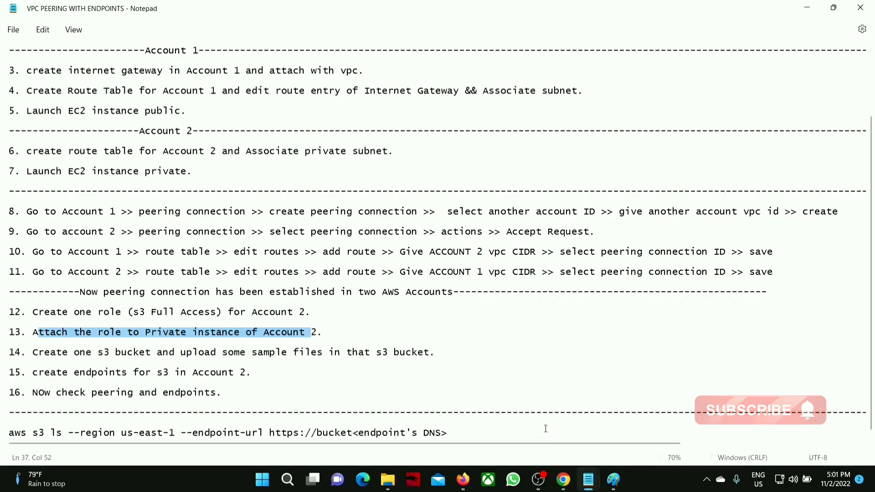
pyautogui.moveTo(44, 312); pyautogui.dragTo(270, 312)
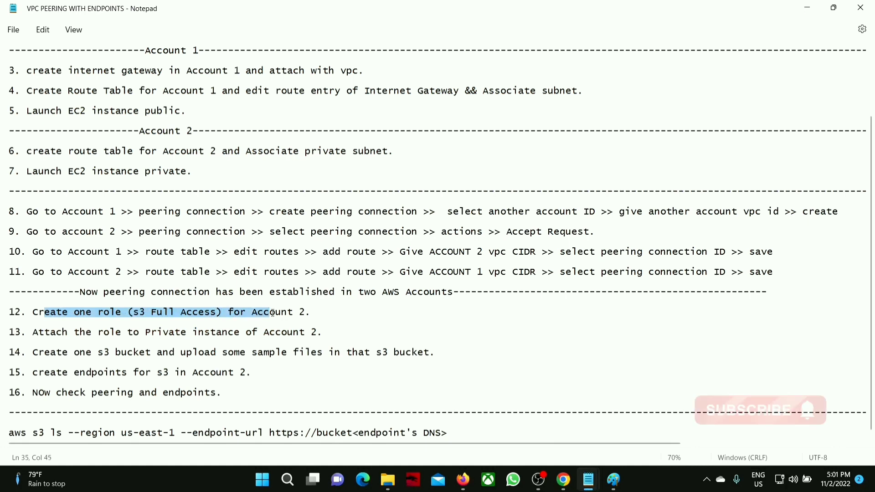
pyautogui.moveTo(44, 332); pyautogui.dragTo(317, 331)
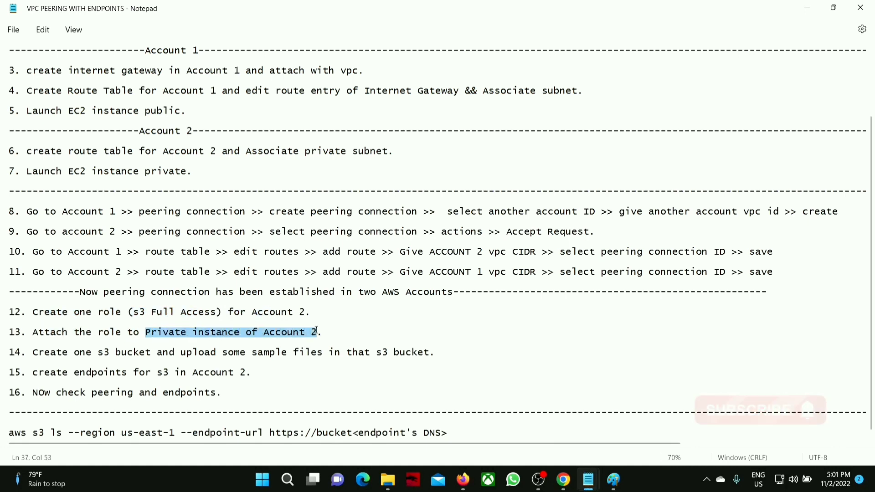
# Switch to the Account 2 console in Firefox, search for iam and open the IAM Roles list
pyautogui.click(810, 8)
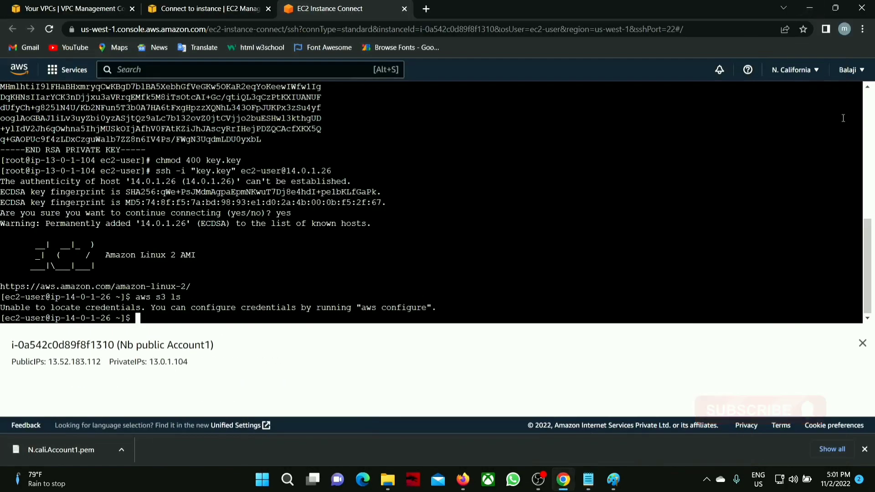
pyautogui.click(464, 480)
pyautogui.scroll(2, 90, 97)
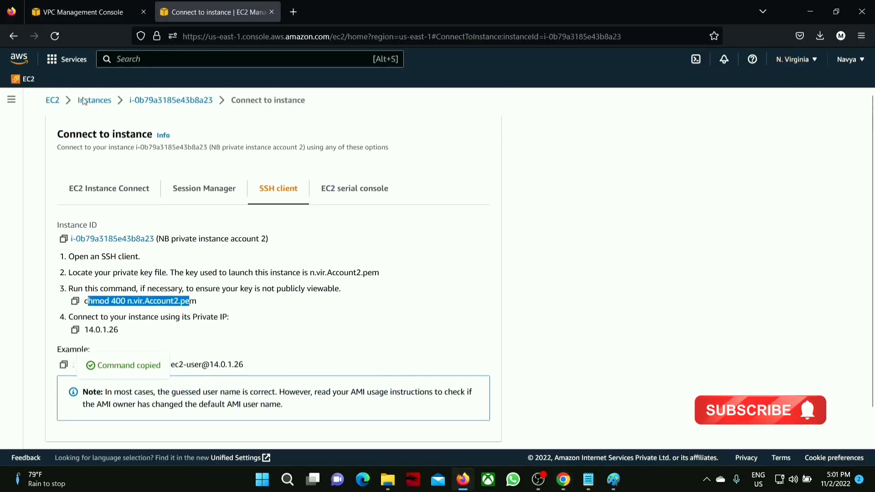
pyautogui.click(12, 100)
pyautogui.scroll(-3, 21, 371)
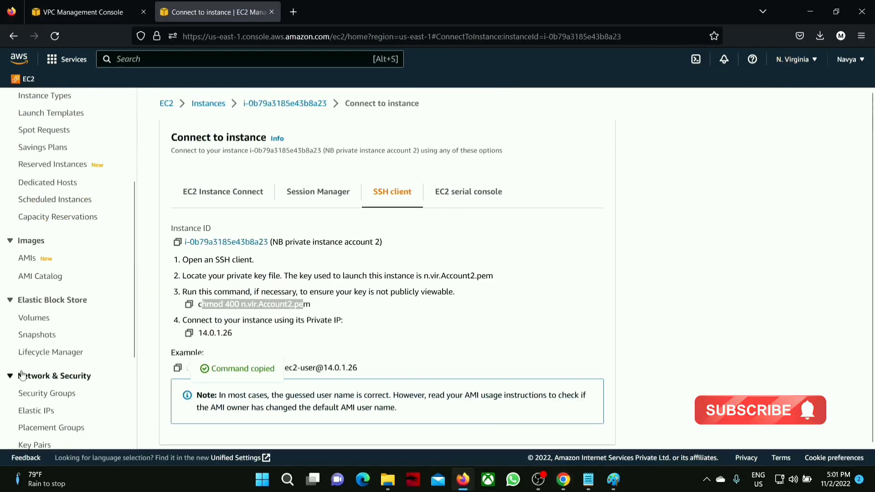
pyautogui.click(186, 65)
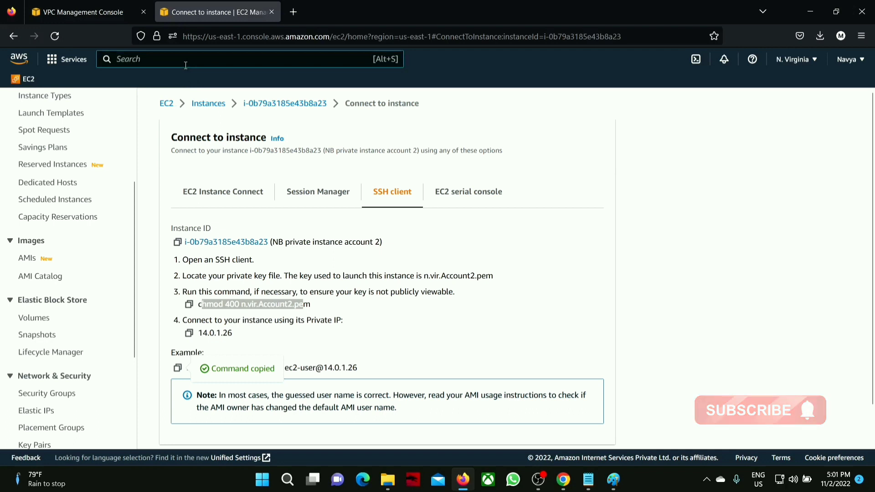
pyautogui.write('iam')
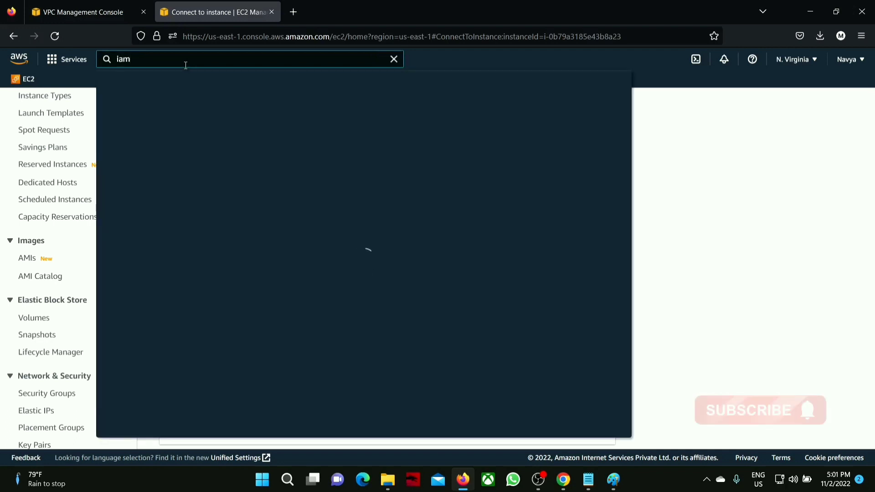
pyautogui.click(278, 154)
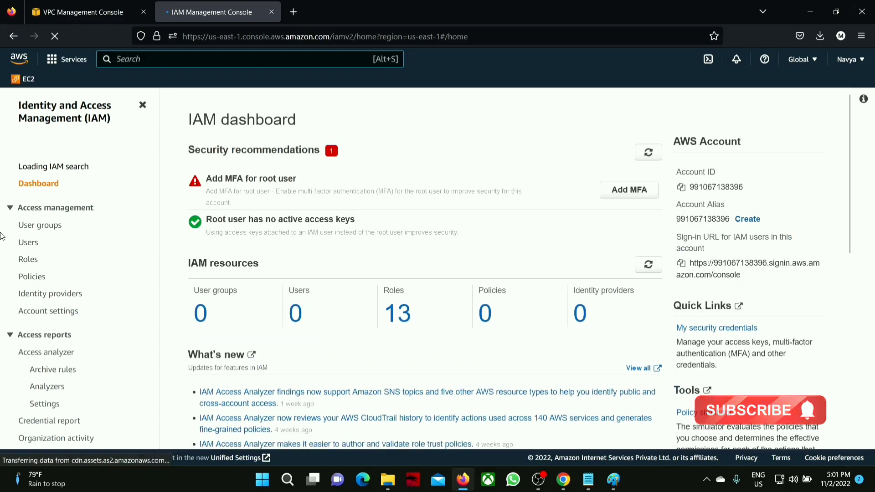
pyautogui.click(25, 262)
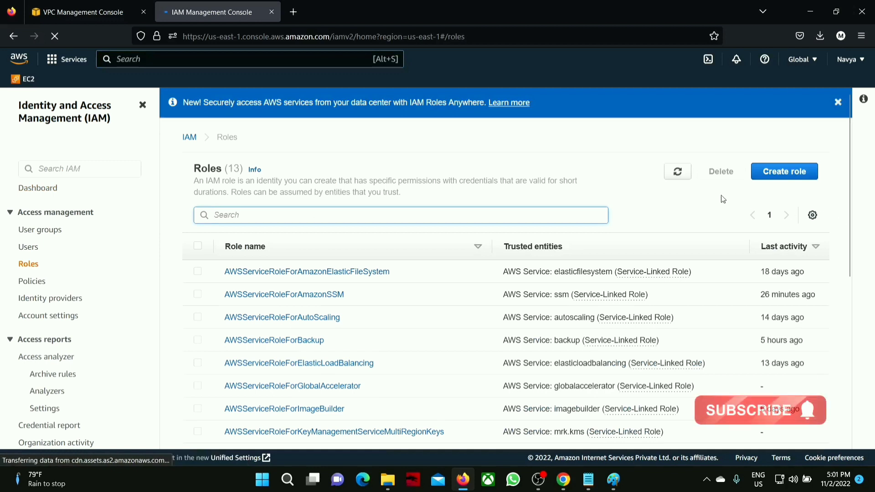
# Start a new IAM role with AWS service as the trusted entity and EC2 as the use case, and proceed to its permissions
pyautogui.click(783, 176)
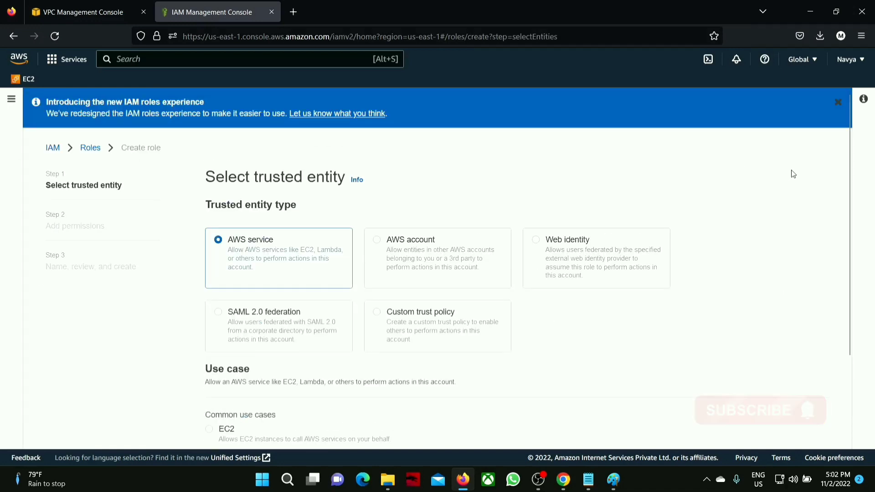
pyautogui.scroll(-2, 250, 219)
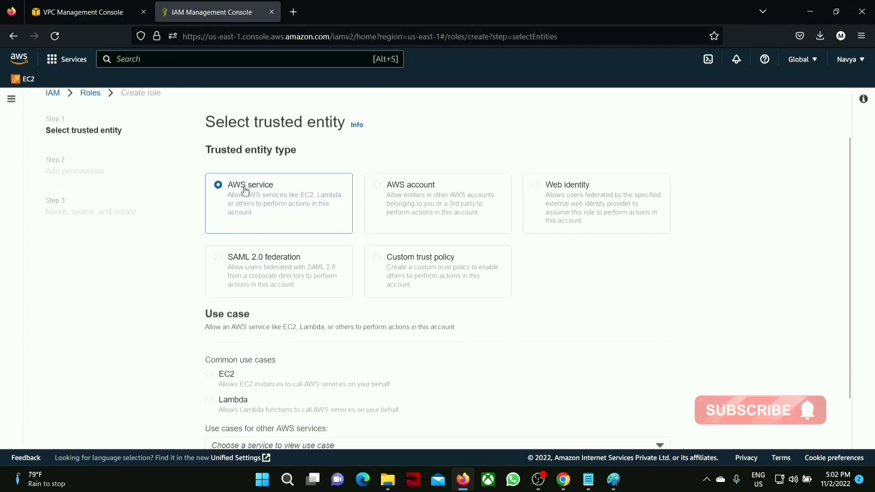
pyautogui.moveTo(235, 188); pyautogui.dragTo(272, 191)
pyautogui.scroll(-2, 271, 191)
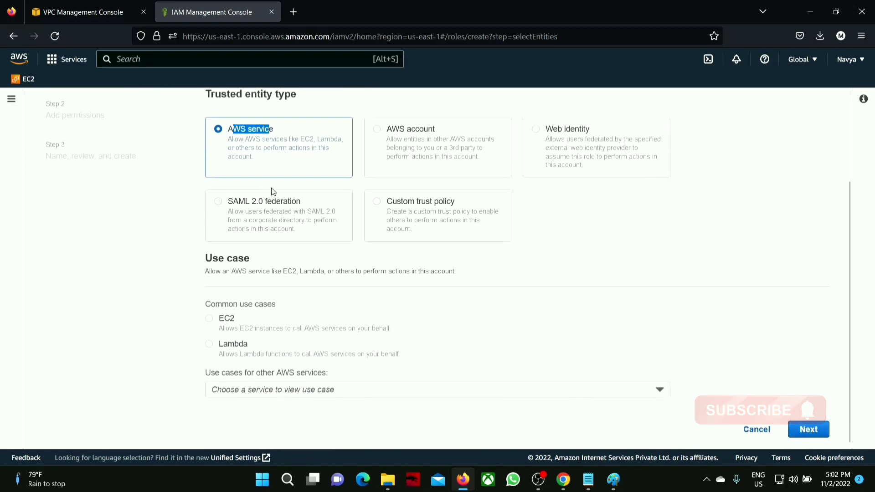
pyautogui.click(211, 319)
pyautogui.moveTo(225, 328); pyautogui.dragTo(387, 339)
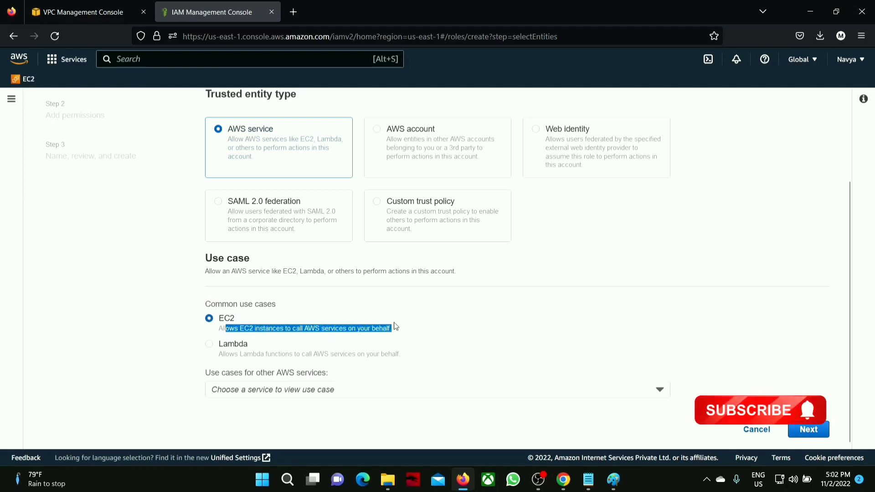
pyautogui.click(808, 429)
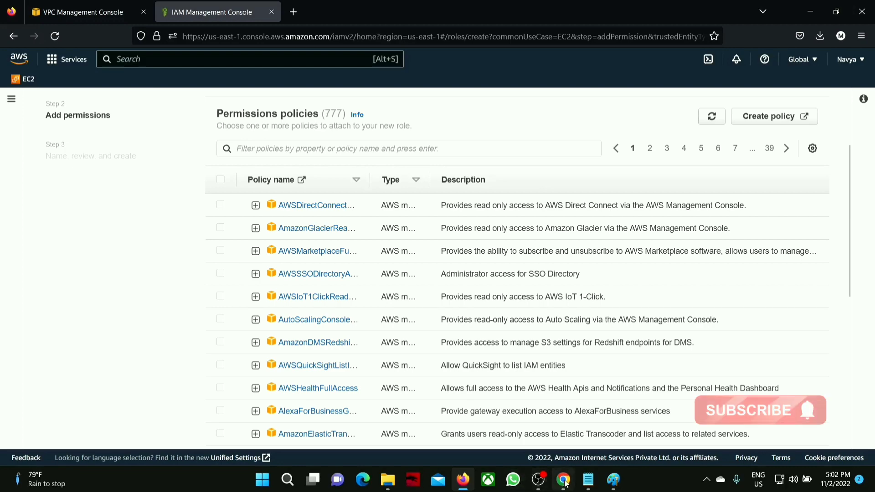
# Close the Notepad window n.vir.Account2, highlight "s3 Full Access" in step 12 of the VPC peering notes and return to the role setup
pyautogui.moveTo(588, 481)
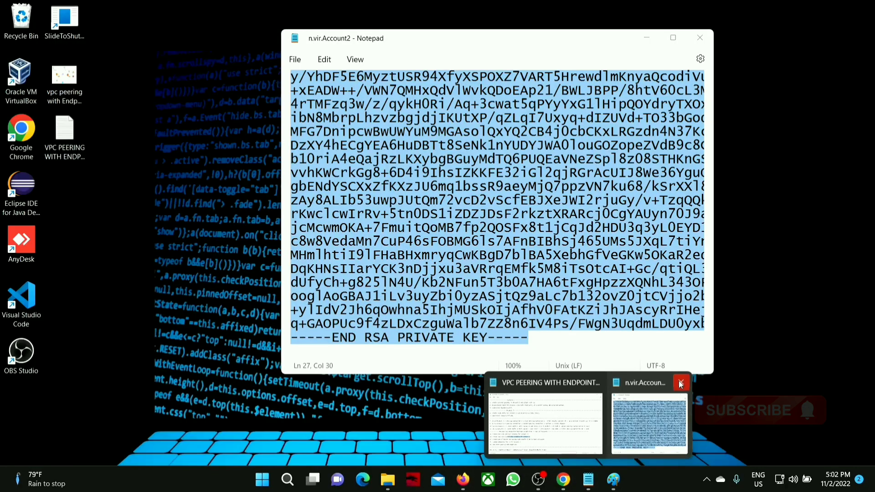
pyautogui.click(680, 382)
pyautogui.click(547, 410)
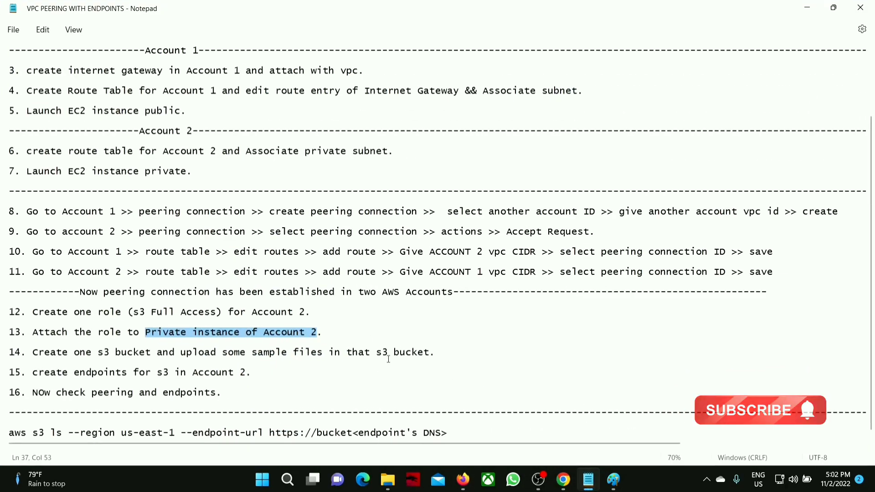
pyautogui.click(132, 312)
pyautogui.moveTo(132, 312); pyautogui.dragTo(217, 313)
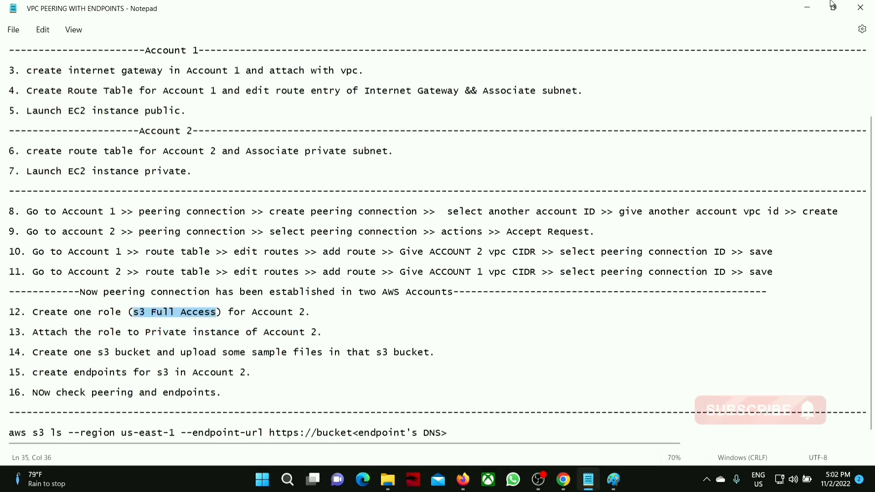
pyautogui.click(807, 7)
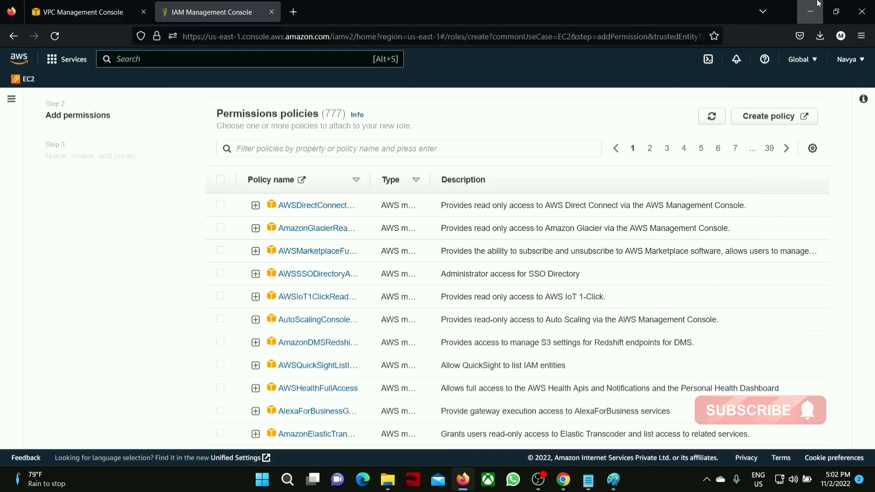
# Filter the permissions policies by s3, select AmazonS3FullAccess for the role and proceed to the naming and review page
pyautogui.click(289, 149)
pyautogui.write('s3')
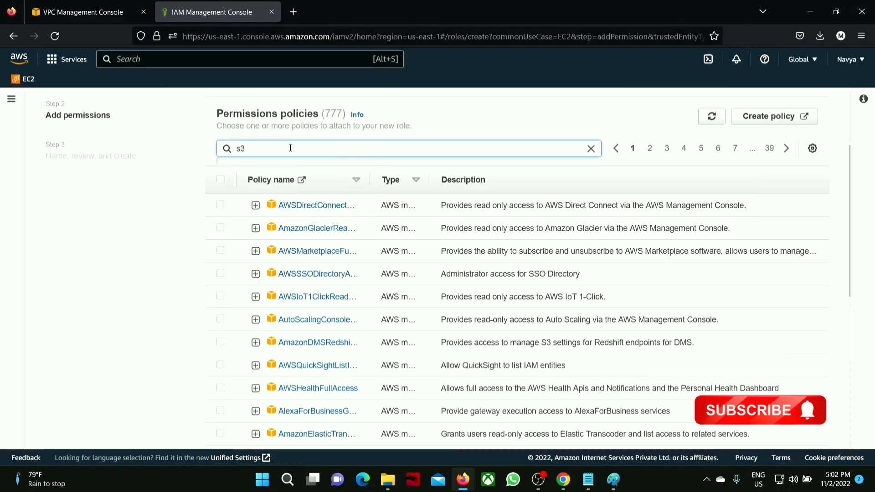
pyautogui.press('Return')
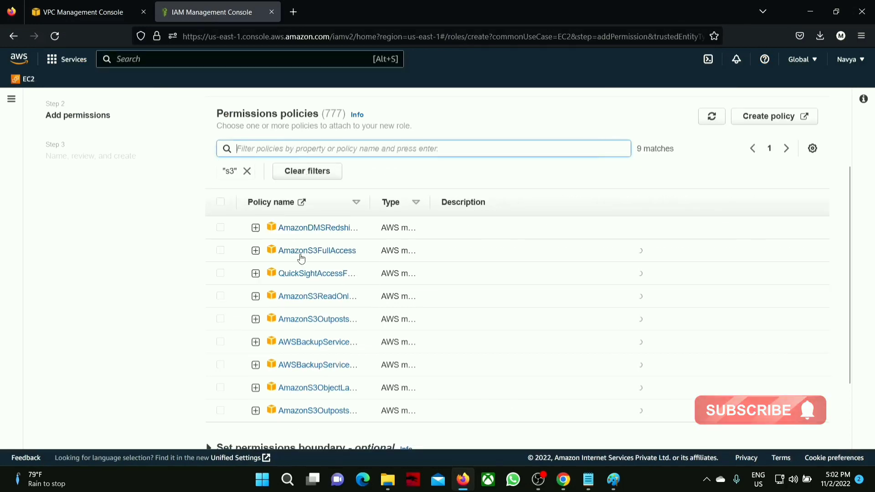
pyautogui.click(221, 252)
pyautogui.moveTo(392, 251); pyautogui.dragTo(270, 253)
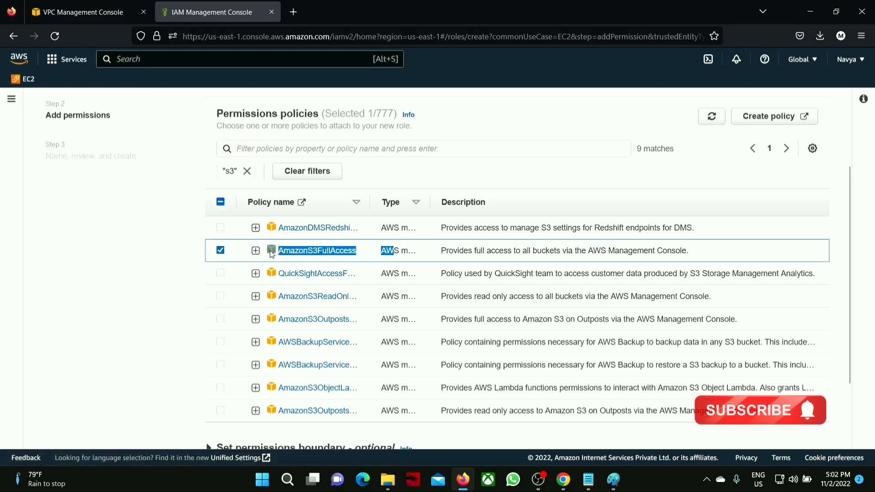
pyautogui.scroll(-2, 269, 259)
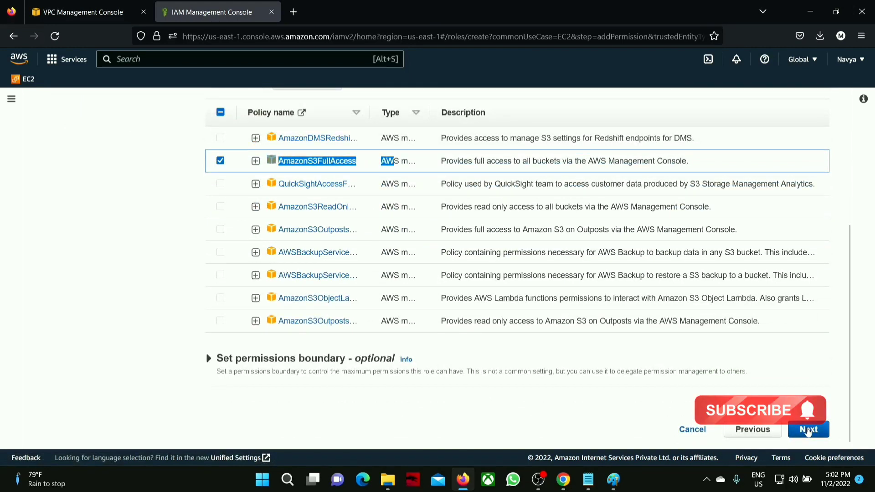
pyautogui.click(807, 430)
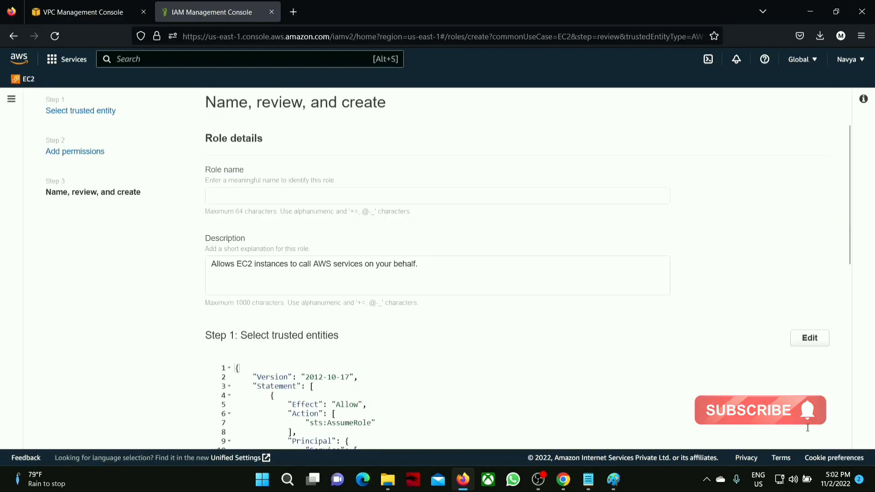
# Name the role NBs3fullaccesstoPRIVATEINSTANCE, keep the default description, review its permissions policy and create the role
pyautogui.click(274, 195)
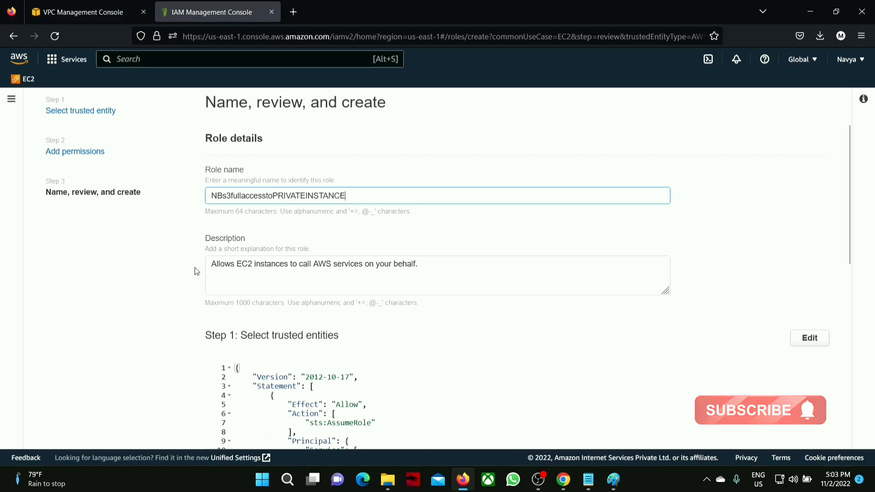
pyautogui.moveTo(207, 264); pyautogui.dragTo(390, 264)
pyautogui.click(390, 275)
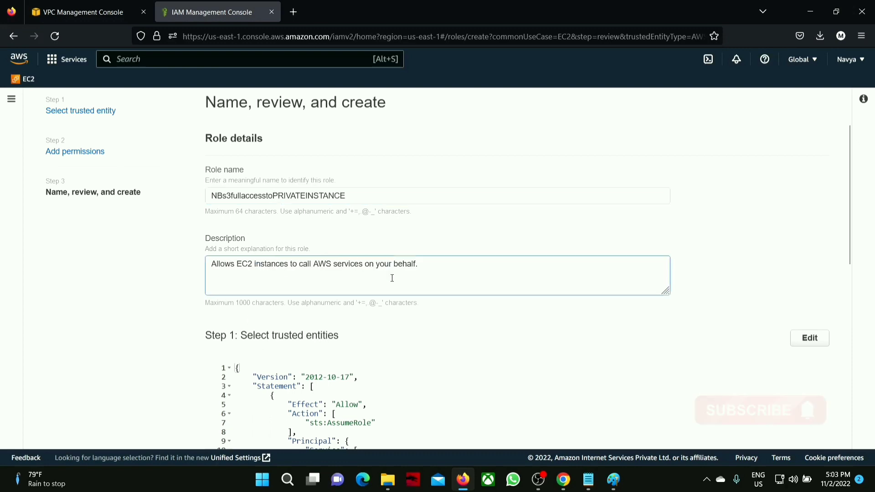
pyautogui.scroll(-6, 392, 280)
pyautogui.scroll(-3, 690, 287)
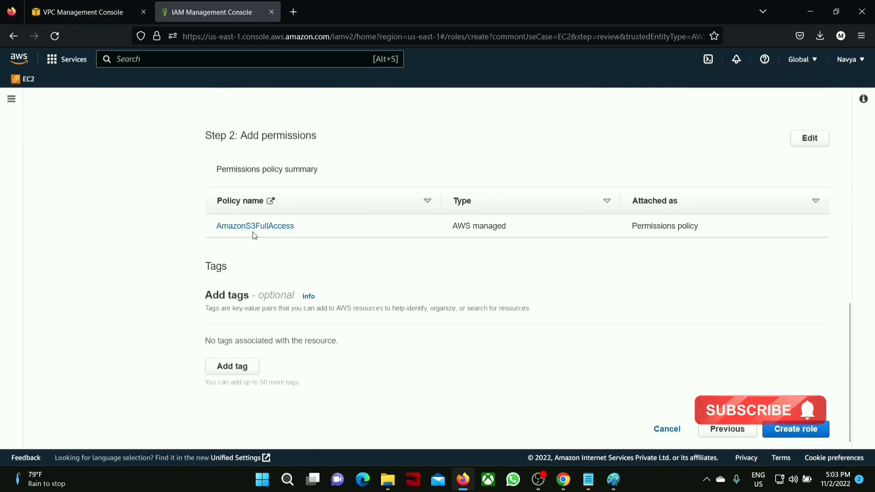
pyautogui.click(793, 430)
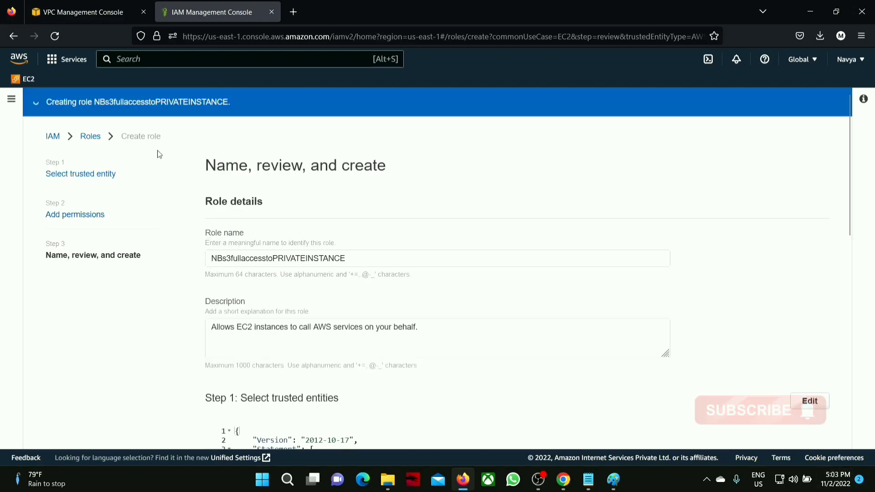
pyautogui.moveTo(52, 102); pyautogui.dragTo(228, 102)
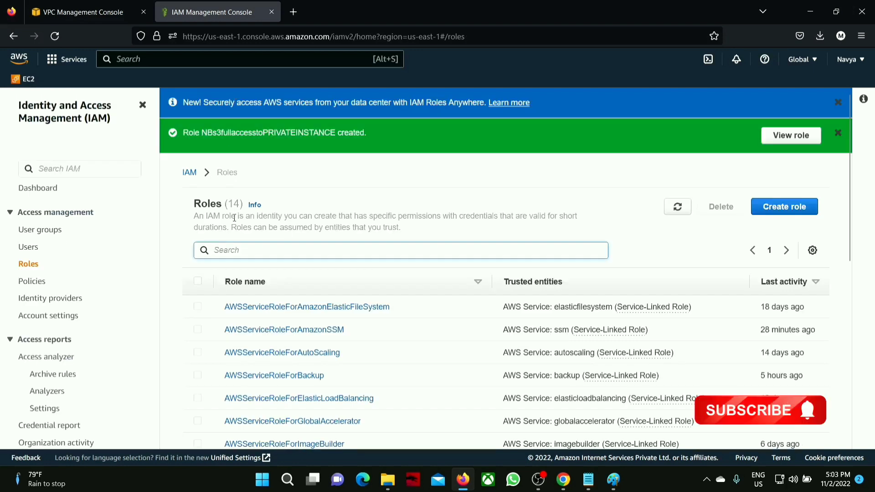
pyautogui.moveTo(182, 132); pyautogui.dragTo(369, 144)
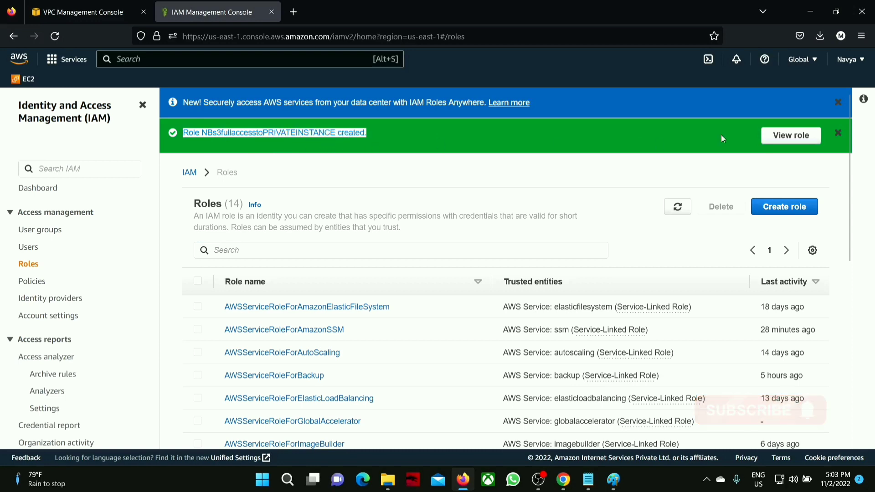
# View the new role's details, then return to the Roles list and examine the S3 full access roles at its end
pyautogui.click(791, 136)
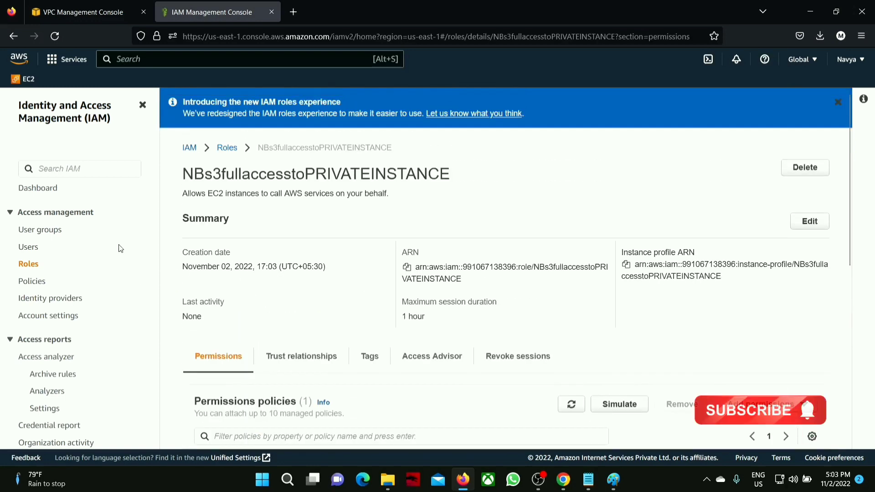
pyautogui.click(189, 147)
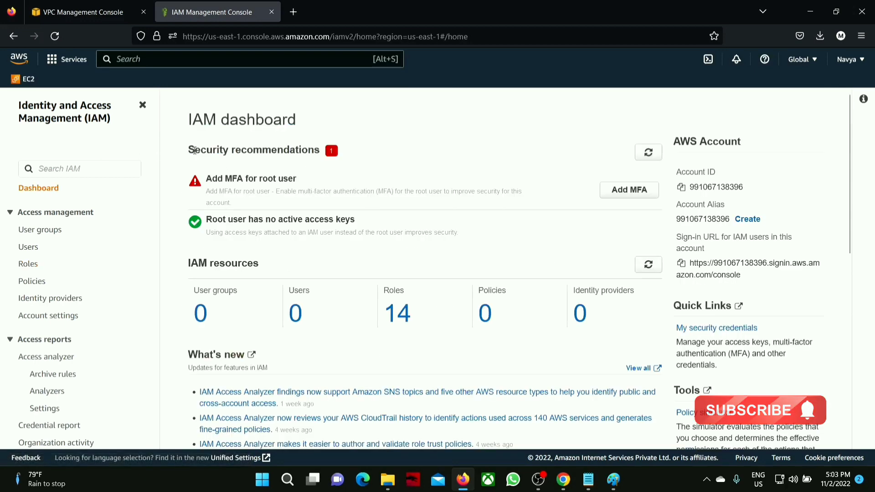
pyautogui.click(28, 263)
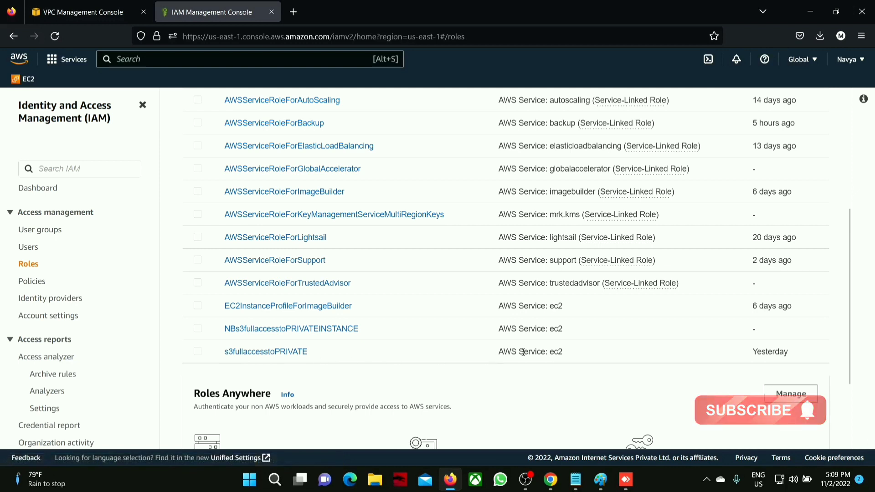
pyautogui.moveTo(374, 354); pyautogui.dragTo(225, 354)
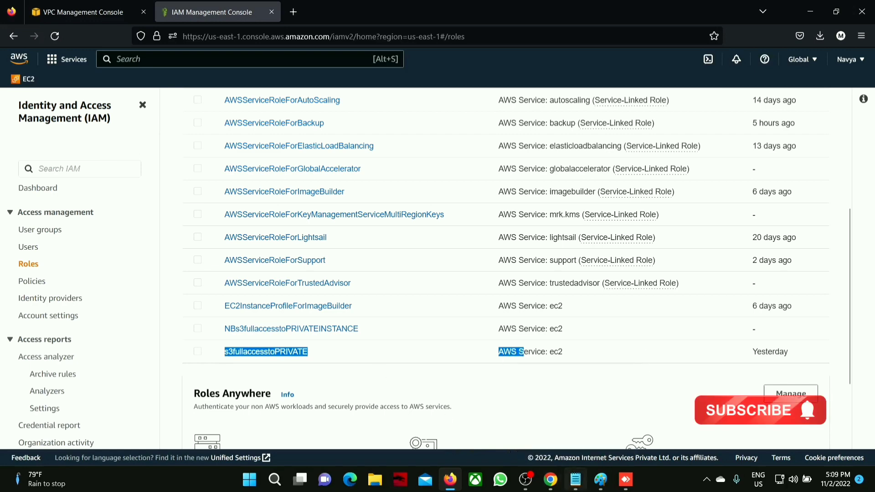
# Switch to the Notepad notes, highlight step 13 on attaching the role to the private instance and return to the Account 2 console
pyautogui.click(570, 486)
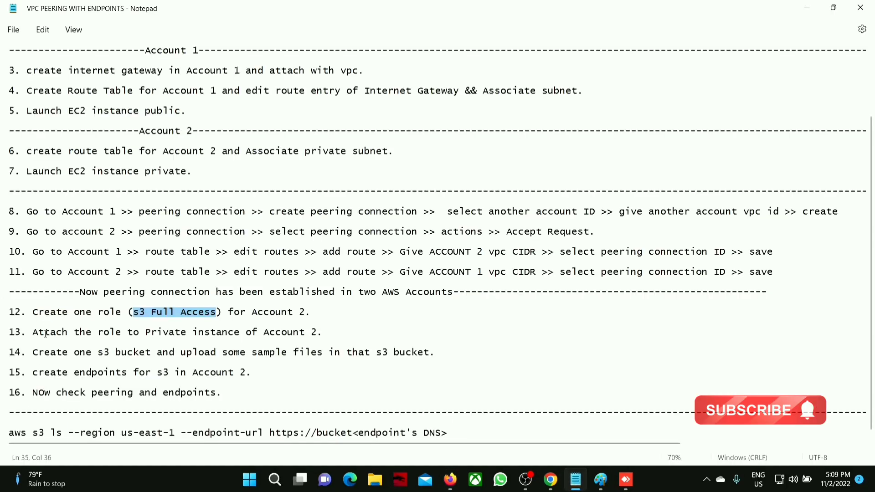
pyautogui.moveTo(38, 331); pyautogui.dragTo(324, 336)
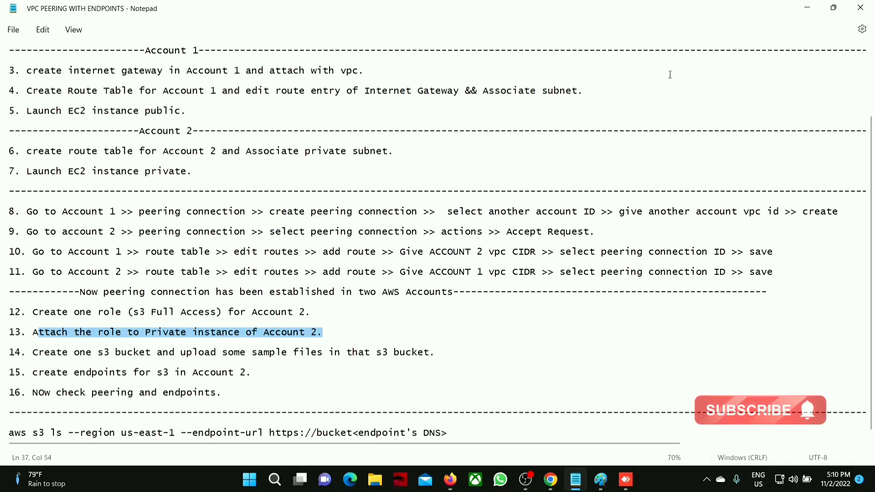
pyautogui.click(805, 9)
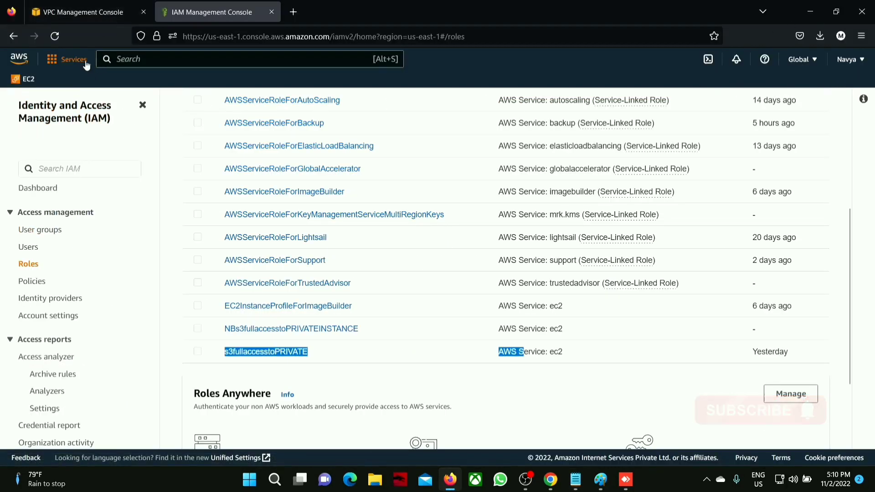
# Search the console for ec2, open the list of running instances and select NB private instance account 2
pyautogui.click(119, 56)
pyautogui.write('ec2')
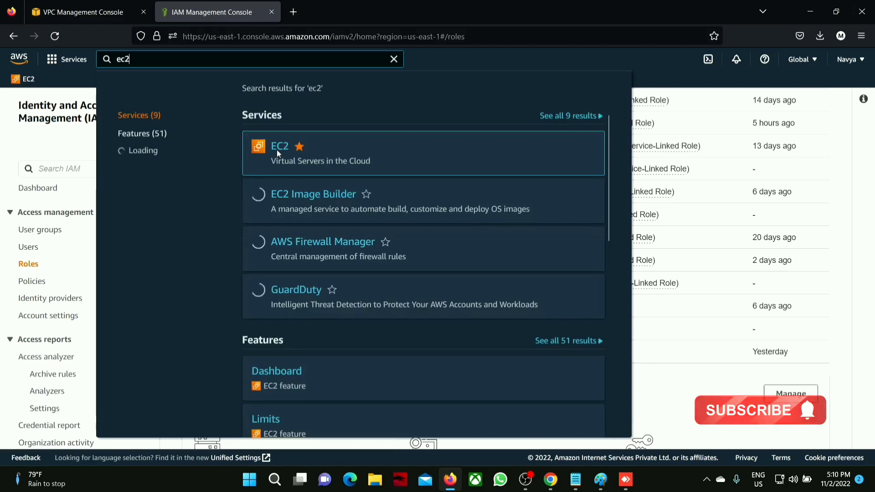
pyautogui.click(278, 150)
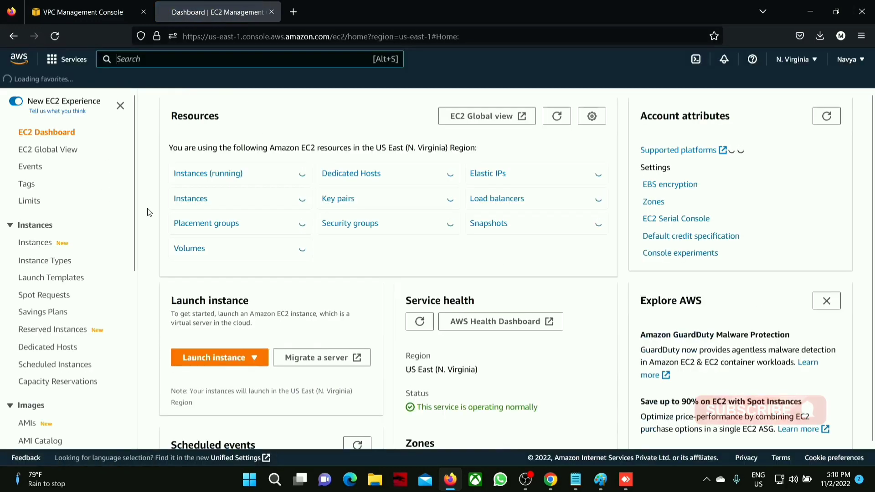
pyautogui.click(241, 172)
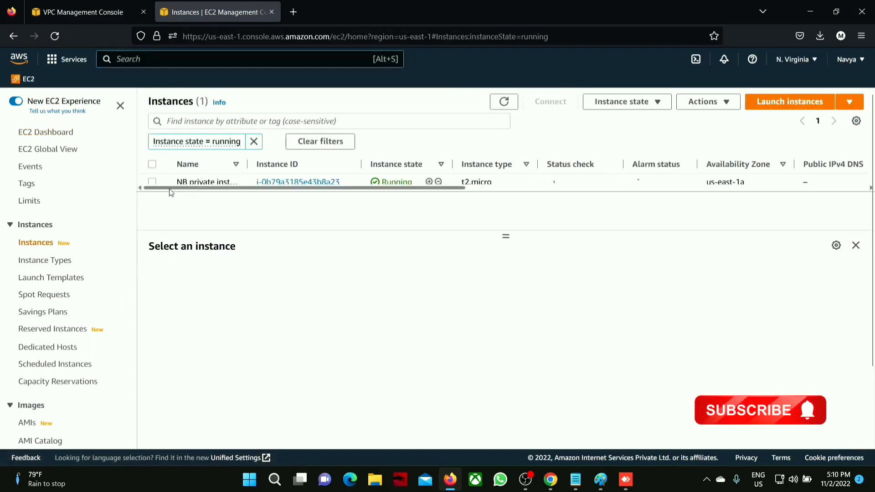
pyautogui.click(152, 181)
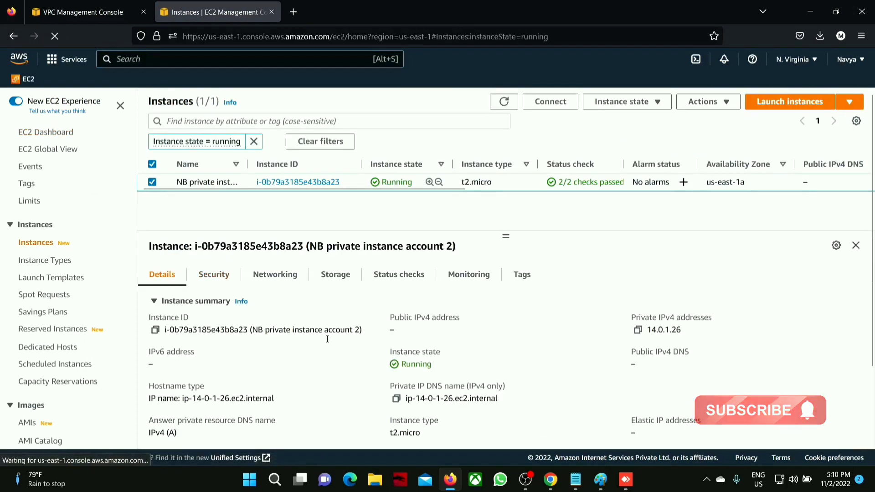
pyautogui.moveTo(253, 329); pyautogui.dragTo(366, 336)
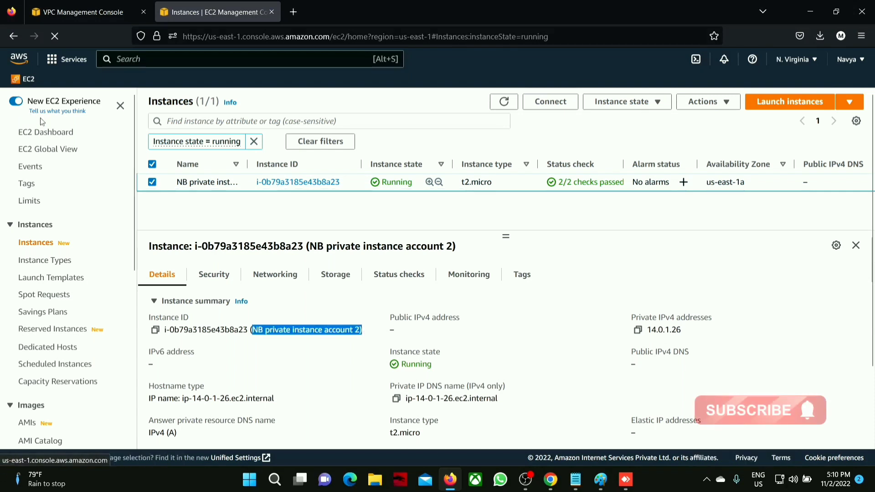
# Attach the IAM role s3fullaccesstoPRIVATE to NB private instance account 2 and update the instance
pyautogui.click(709, 103)
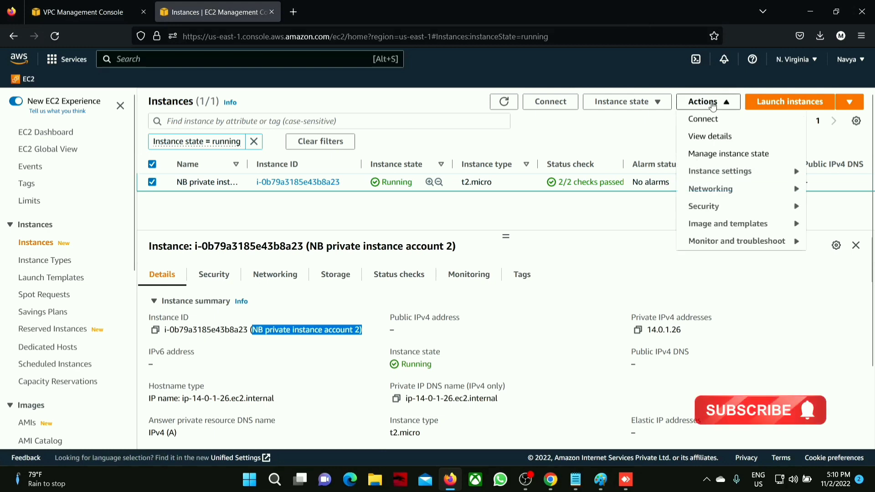
pyautogui.moveTo(718, 205)
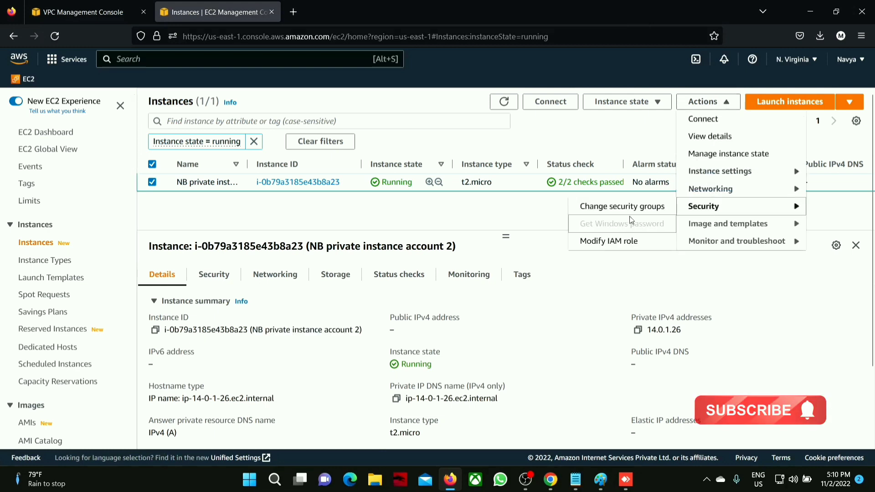
pyautogui.click(628, 241)
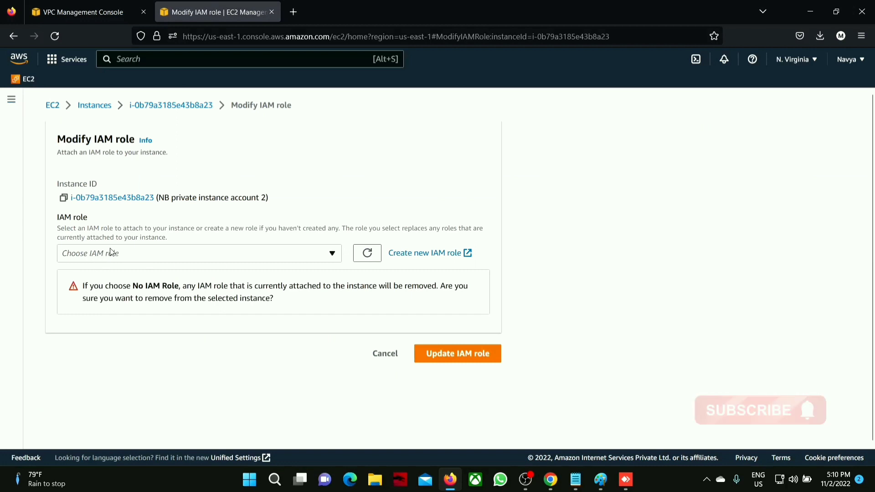
pyautogui.click(294, 255)
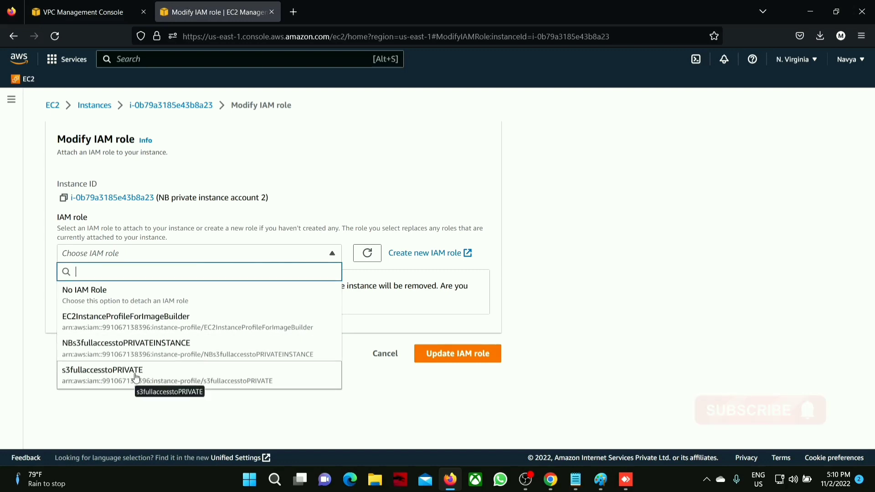
pyautogui.click(107, 374)
pyautogui.click(440, 297)
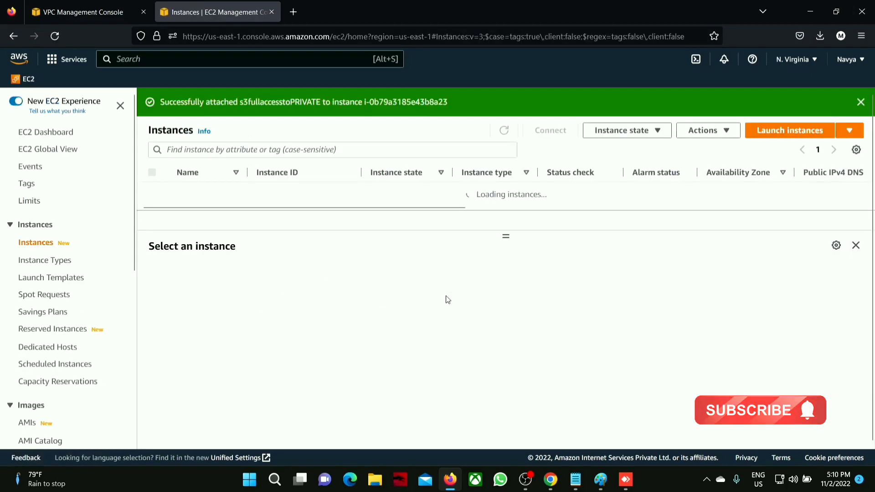
# Highlight steps 12 and 13 in the Notepad notes and run aws s3 ls in the private instance's EC2 Instance Connect session
pyautogui.click(576, 478)
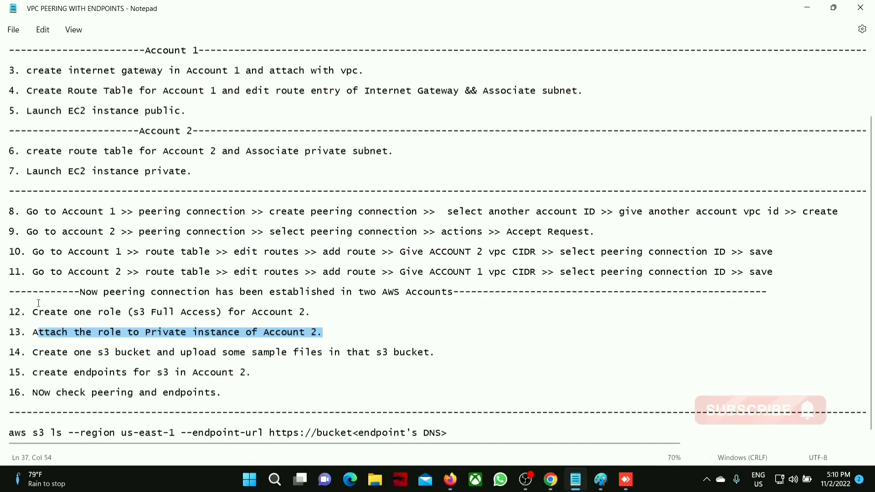
pyautogui.moveTo(10, 310); pyautogui.dragTo(326, 330)
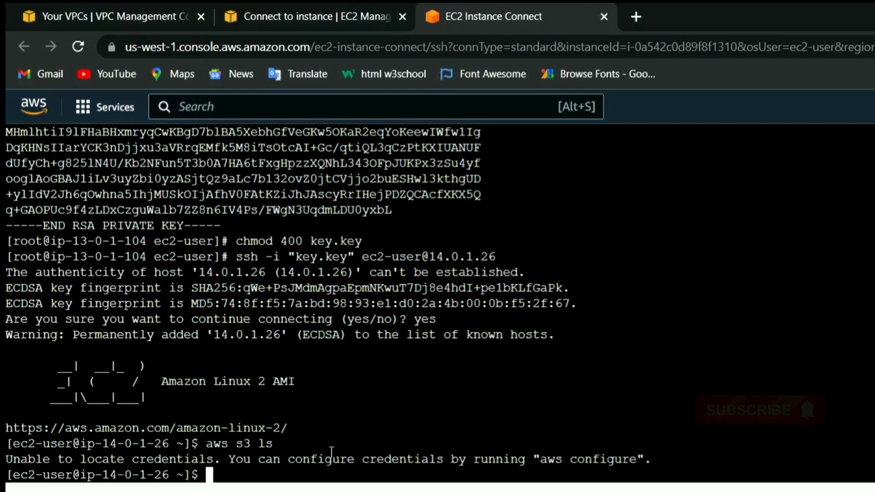
pyautogui.write('aws s')
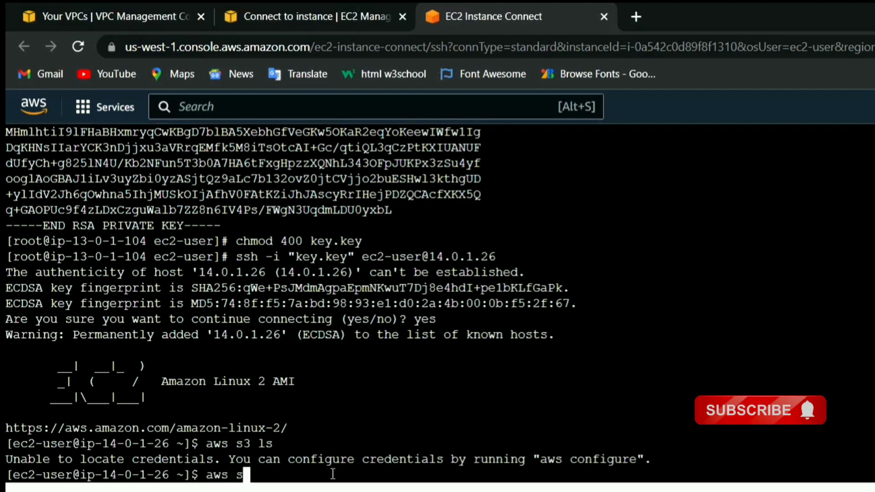
pyautogui.write('3 ls')
pyautogui.press('Return')
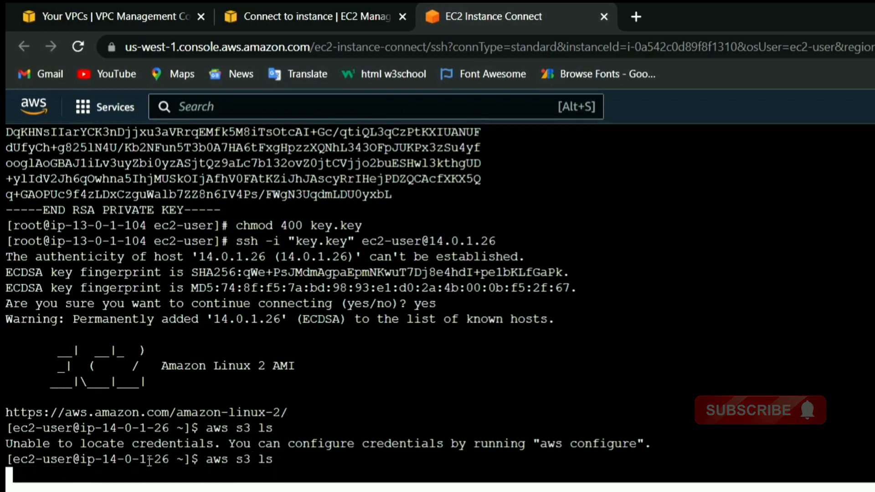
# Examine the earlier credentials message and the repeated aws s3 ls command in the terminal by highlighting each
pyautogui.moveTo(7, 443); pyautogui.dragTo(637, 443)
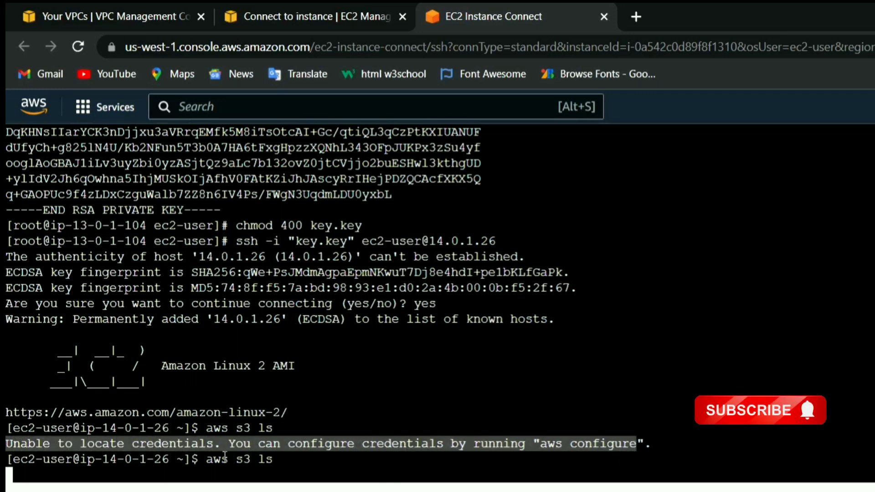
pyautogui.moveTo(206, 459); pyautogui.dragTo(296, 458)
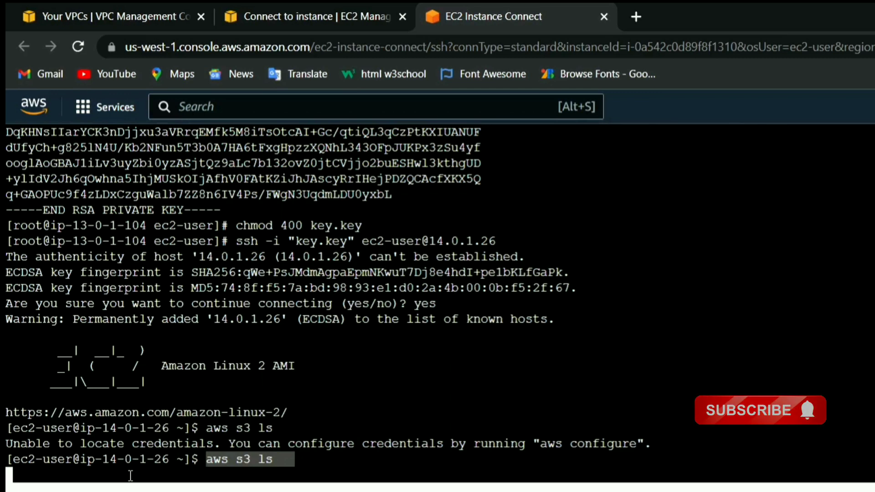
pyautogui.click(281, 458)
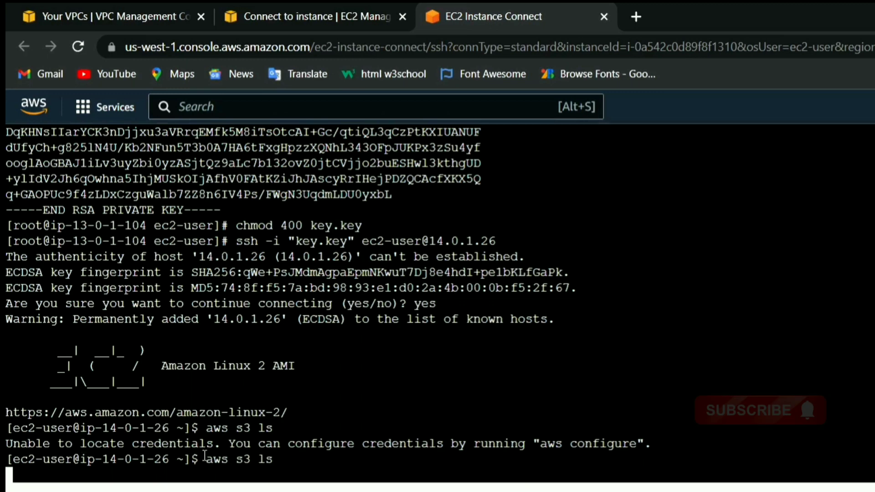
pyautogui.moveTo(205, 458); pyautogui.dragTo(279, 459)
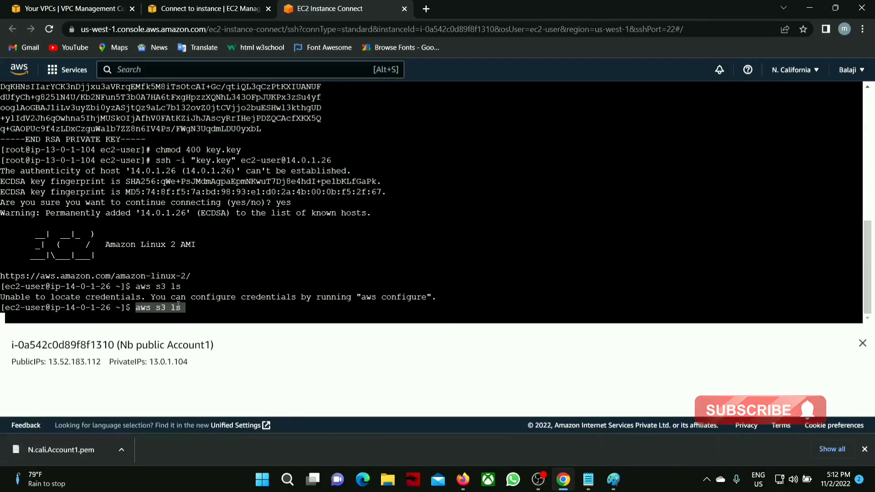
pyautogui.moveTo(137, 306); pyautogui.dragTo(176, 312)
pyautogui.moveTo(2, 296); pyautogui.dragTo(166, 299)
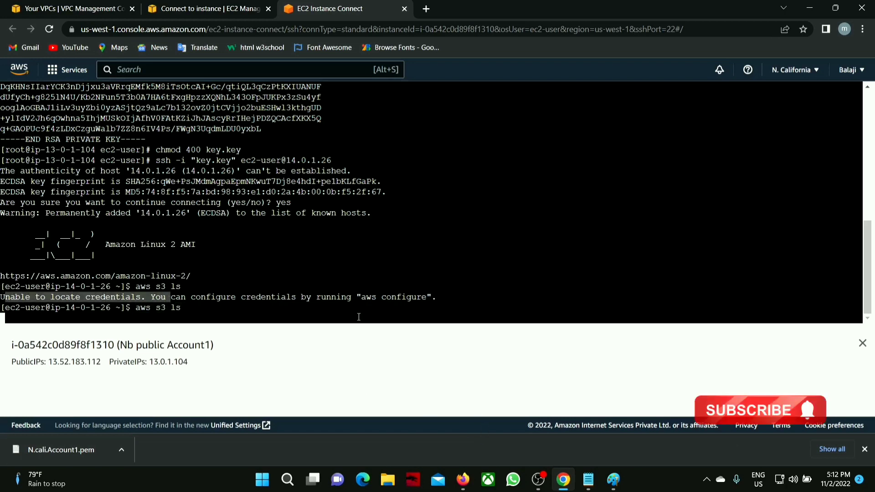
# Switch to the Notepad notes, highlight step 14 on creating an S3 bucket and return to the Chrome terminal session
pyautogui.click(512, 446)
pyautogui.click(585, 486)
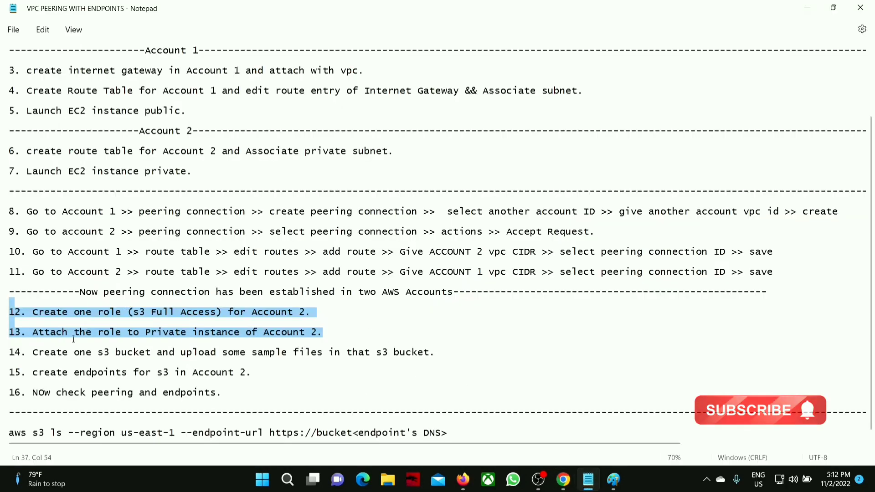
pyautogui.moveTo(29, 353); pyautogui.dragTo(319, 356)
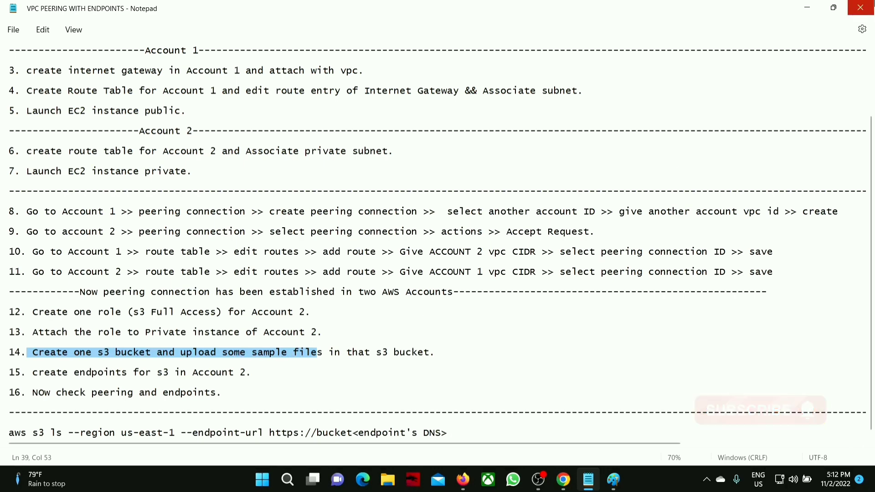
pyautogui.hotkey('alt', 'Tab')
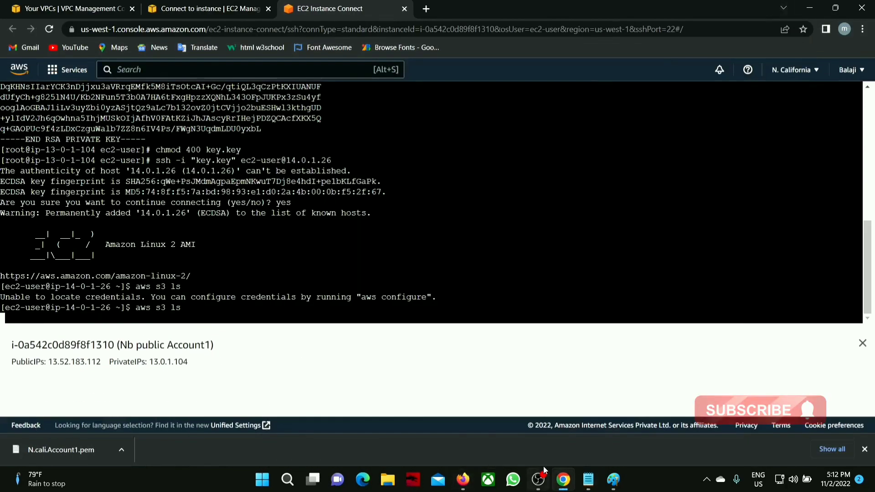
# Switch to the Account 2 console in Firefox, search for s3 and open the S3 bucket list
pyautogui.click(473, 468)
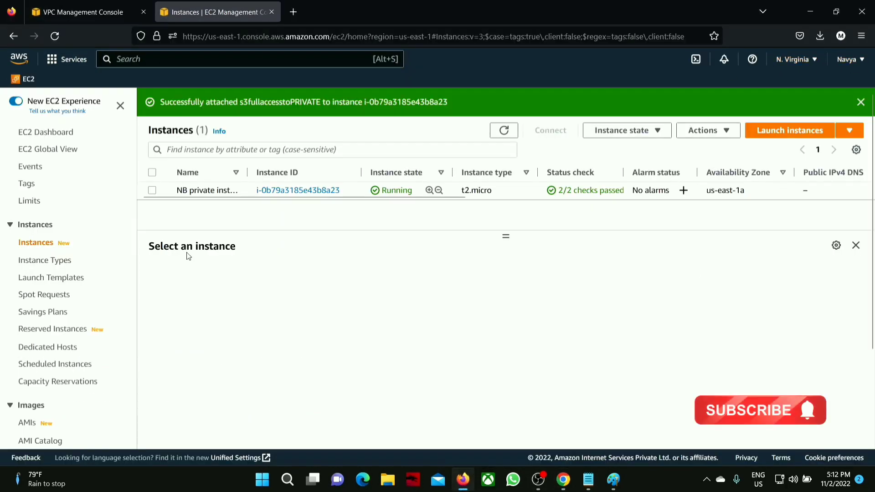
pyautogui.scroll(-2, 16, 323)
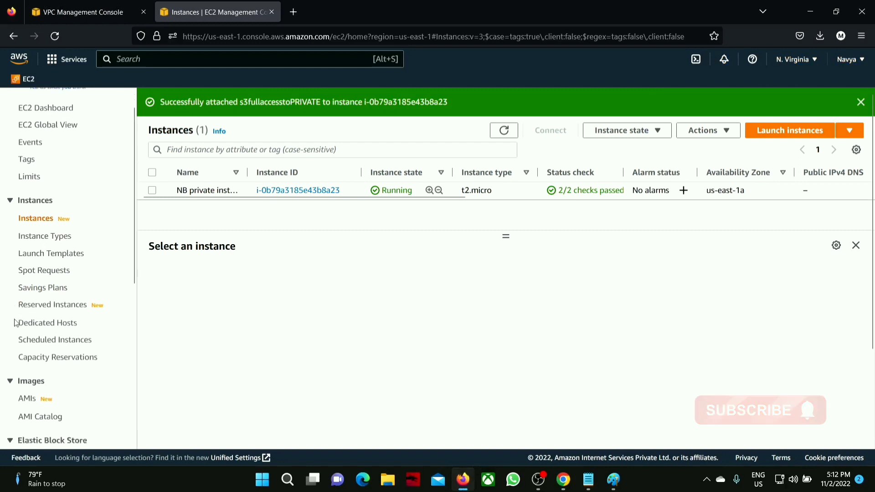
pyautogui.click(114, 59)
pyautogui.write('s3')
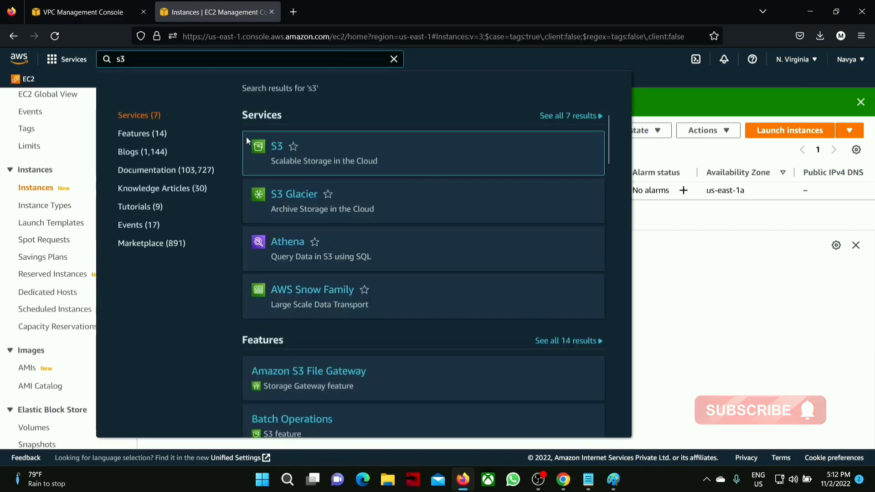
pyautogui.click(277, 146)
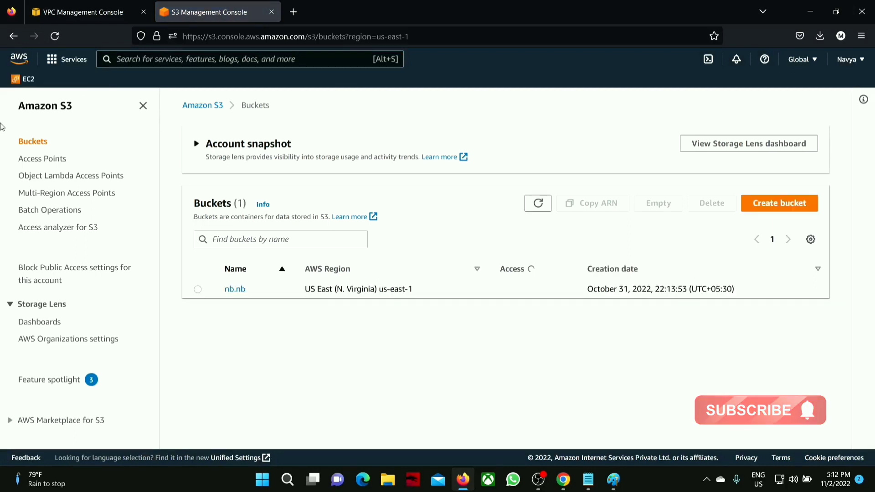
# Delete the existing bucket nb.nb, entering its name to confirm the deletion
pyautogui.click(198, 289)
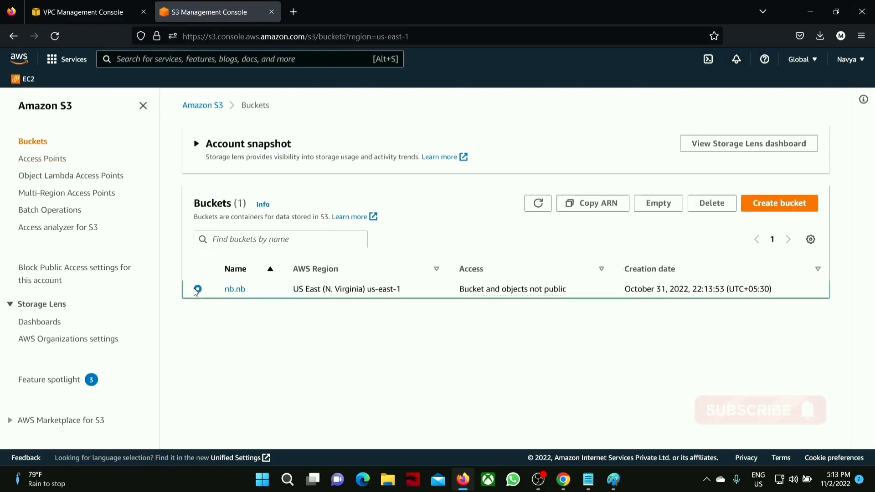
pyautogui.click(704, 208)
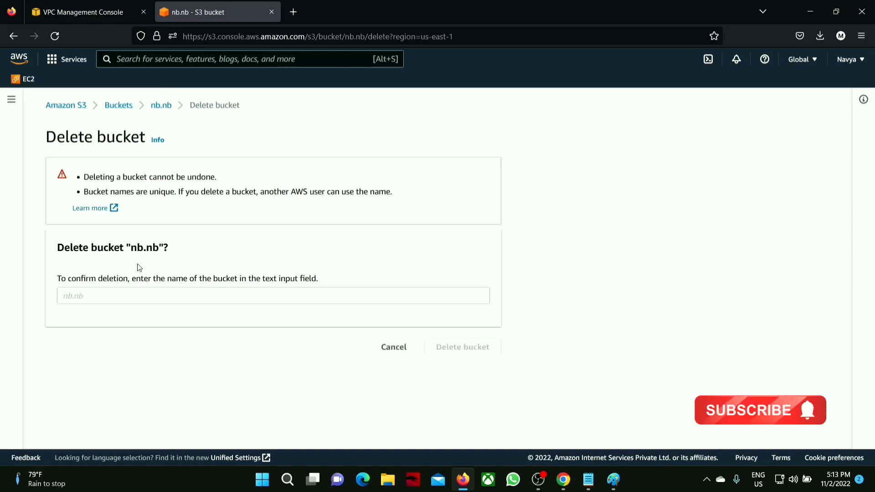
pyautogui.click(125, 292)
pyautogui.write('nb.nb')
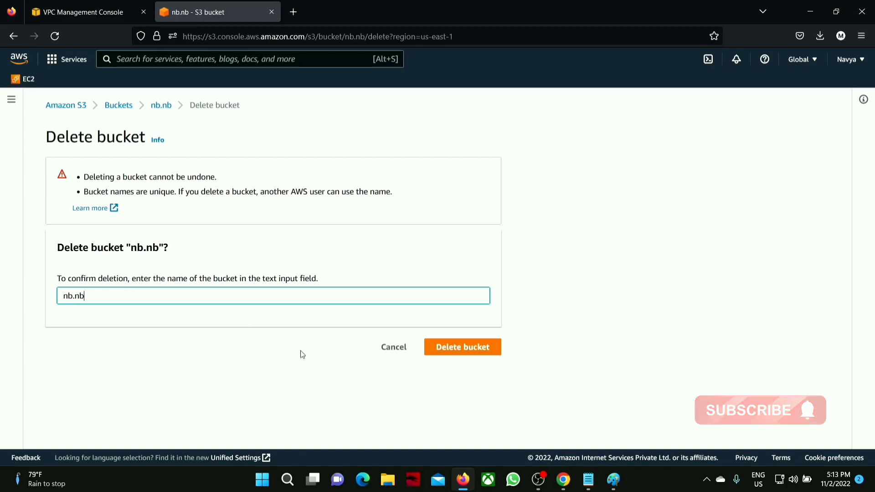
pyautogui.click(484, 347)
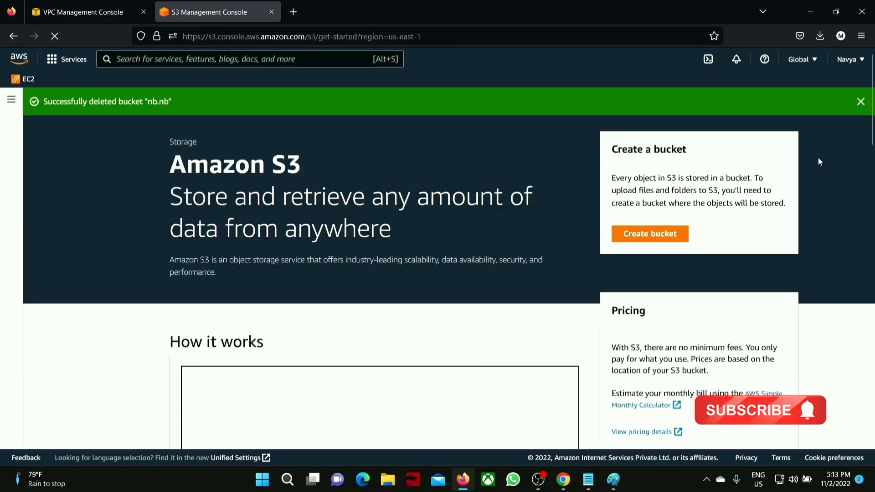
# Create an S3 bucket named nb.1314 in US East (N. Virginia) us-east-1, keeping the default settings
pyautogui.click(636, 240)
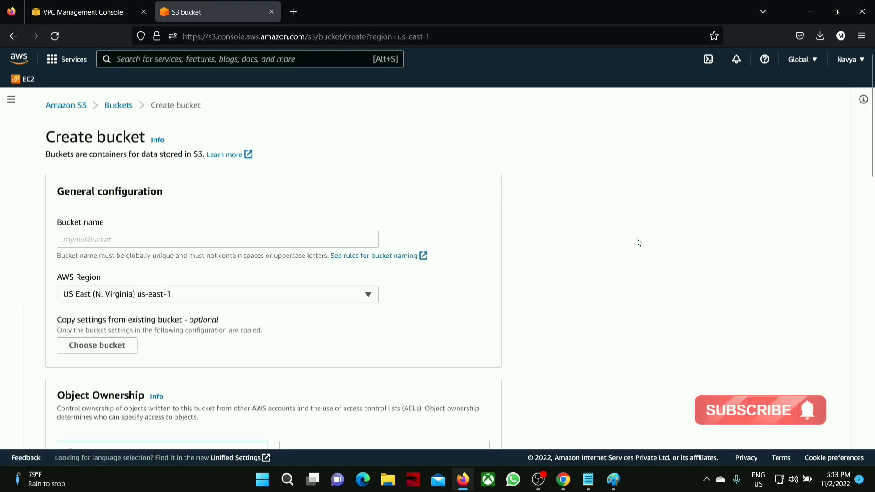
pyautogui.click(196, 239)
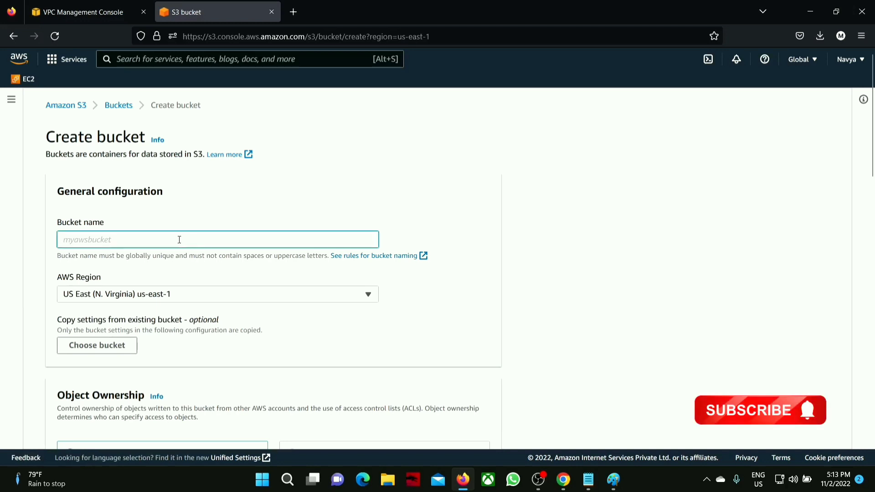
pyautogui.write('nb.13154')
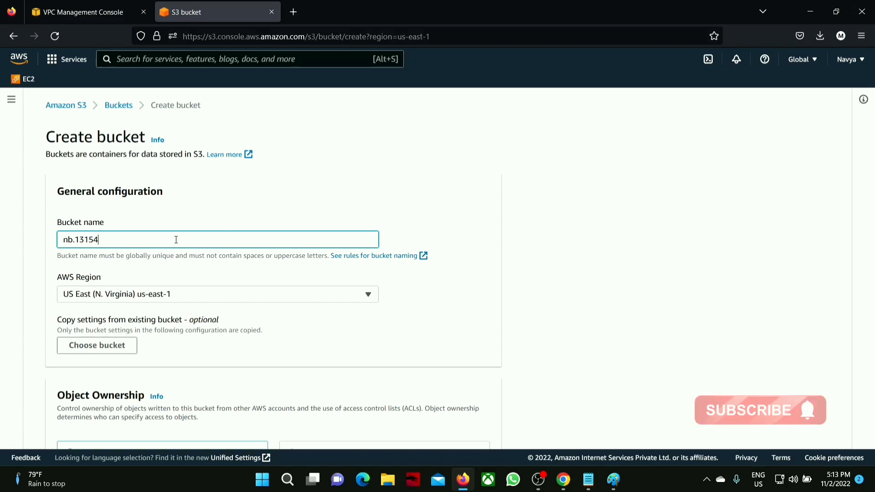
pyautogui.press('F12')
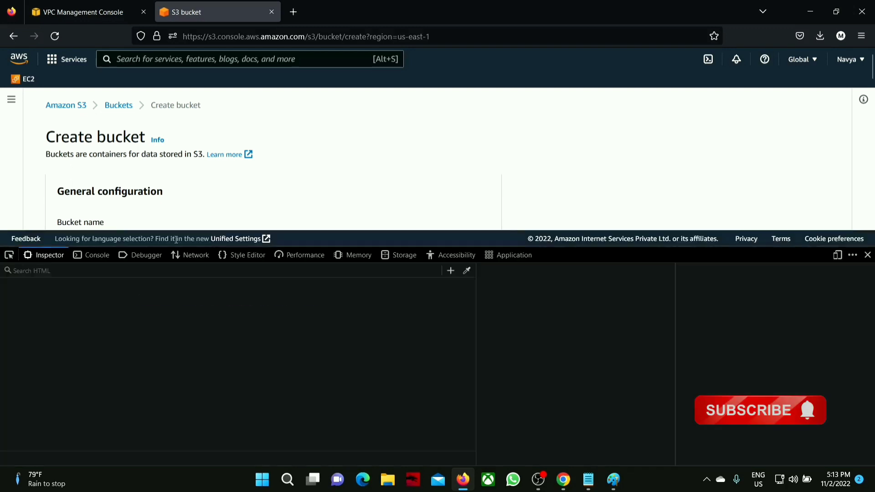
pyautogui.press('F12')
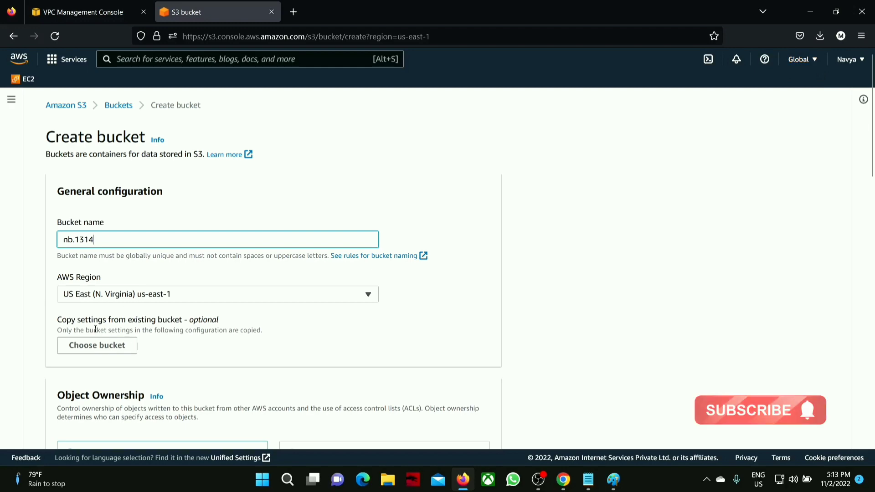
pyautogui.scroll(-4, 96, 331)
pyautogui.scroll(-15, 86, 312)
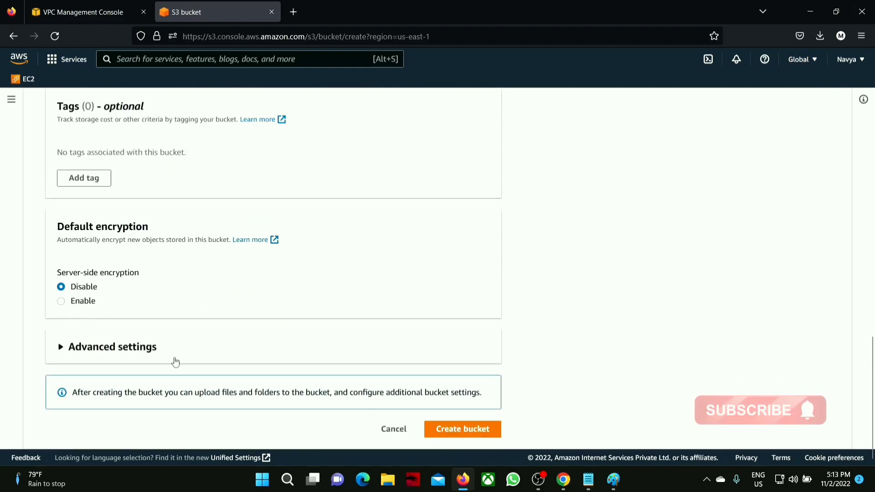
pyautogui.click(447, 430)
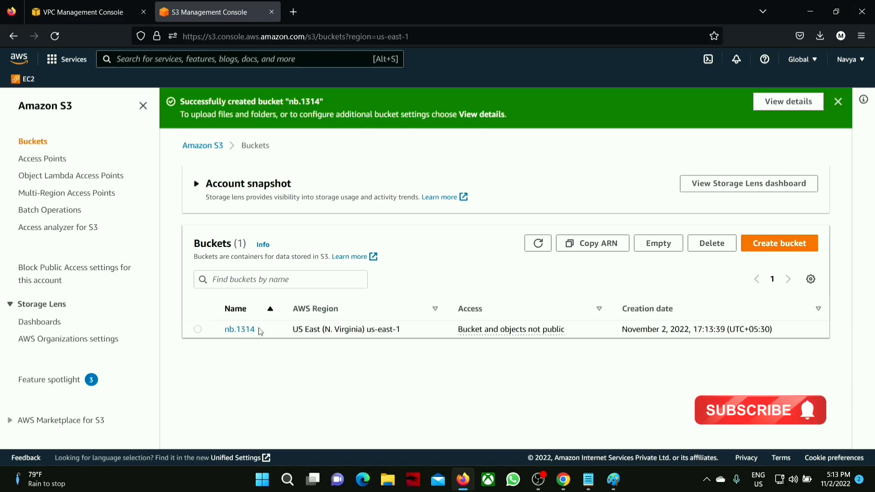
# Highlight the nb.1314 bucket name, check the Notepad notes and return to the S3 bucket list
pyautogui.moveTo(260, 331); pyautogui.dragTo(220, 330)
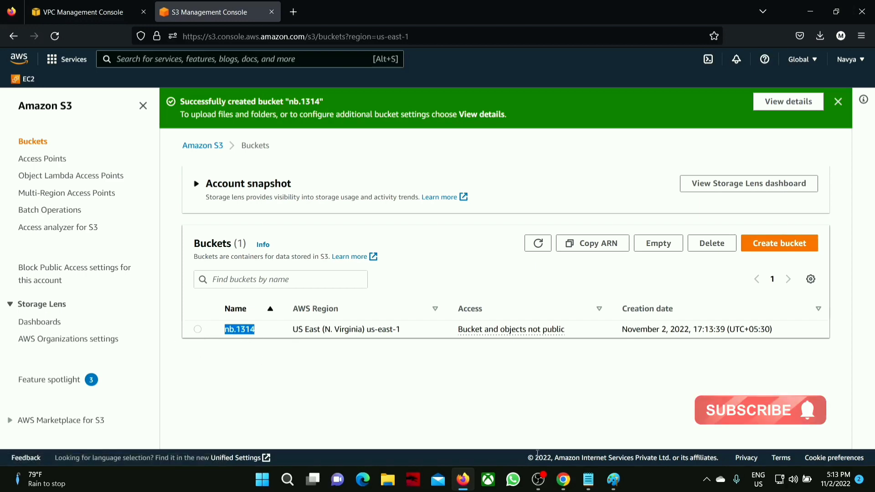
pyautogui.click(588, 479)
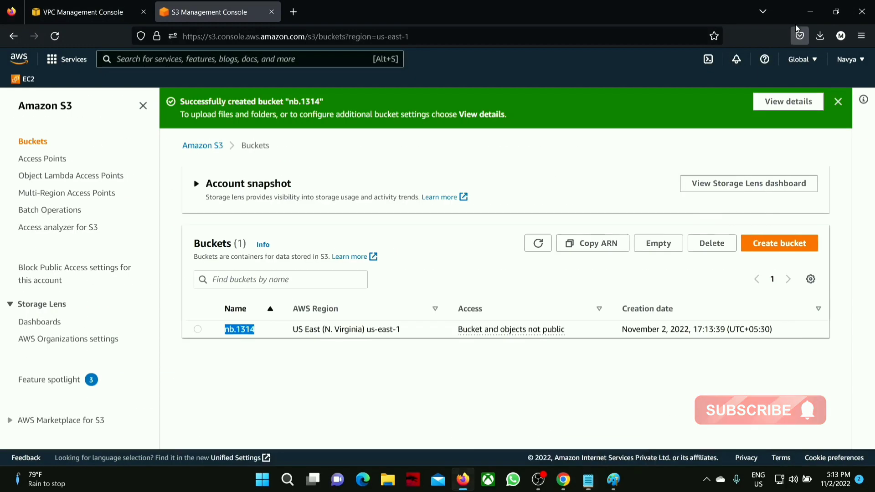
pyautogui.click(807, 7)
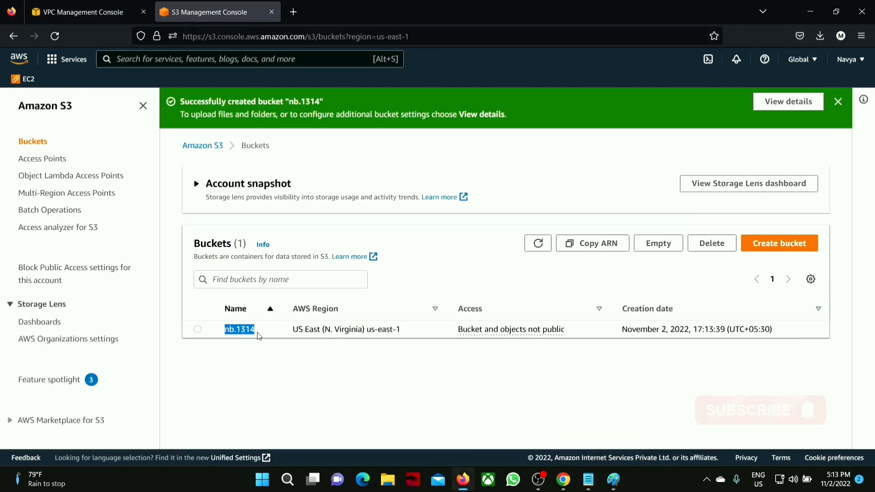
# Upload VPC PEERING WITH ENDPOINTS.txt from the Desktop to the nb.1314 bucket and close the upload status page
pyautogui.click(198, 329)
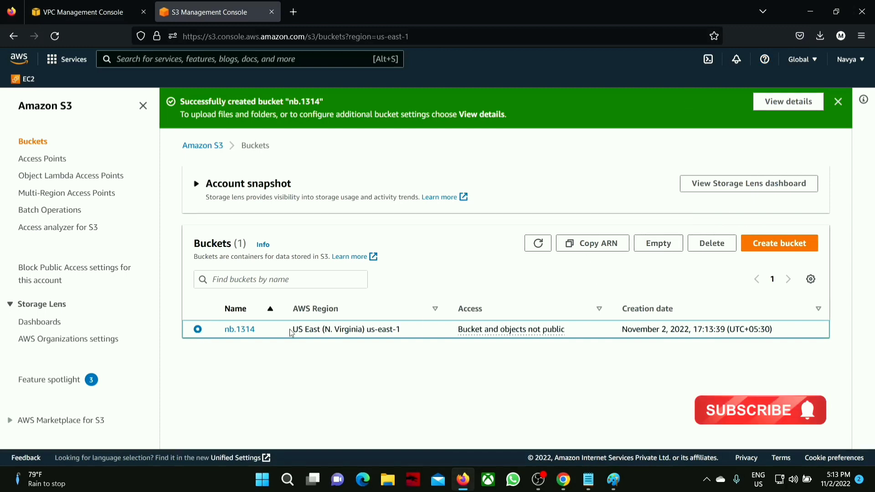
pyautogui.click(240, 329)
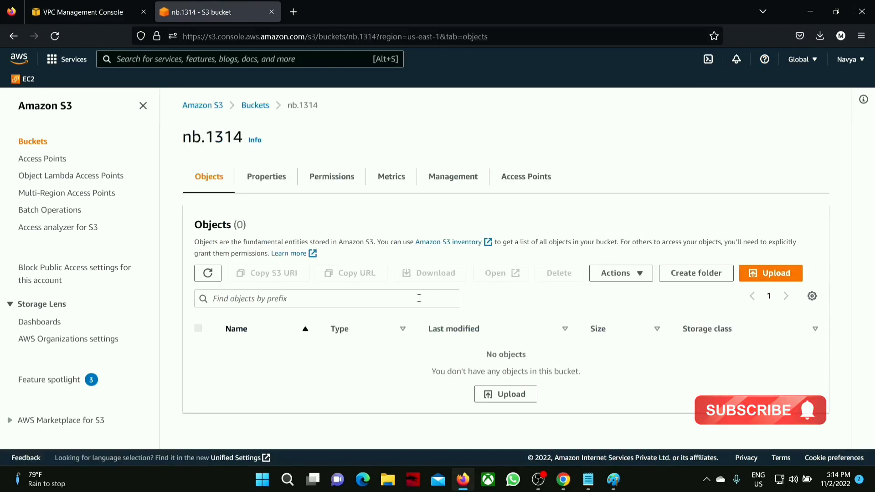
pyautogui.click(506, 396)
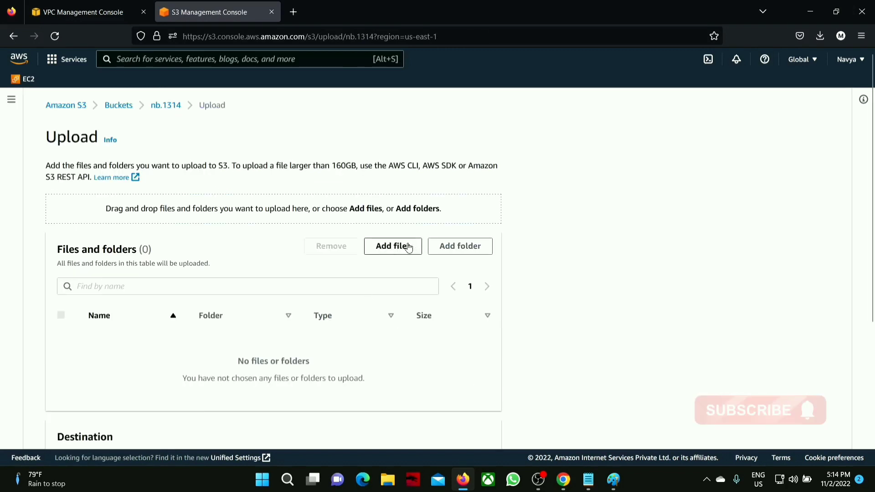
pyautogui.click(393, 246)
pyautogui.click(157, 165)
pyautogui.click(341, 255)
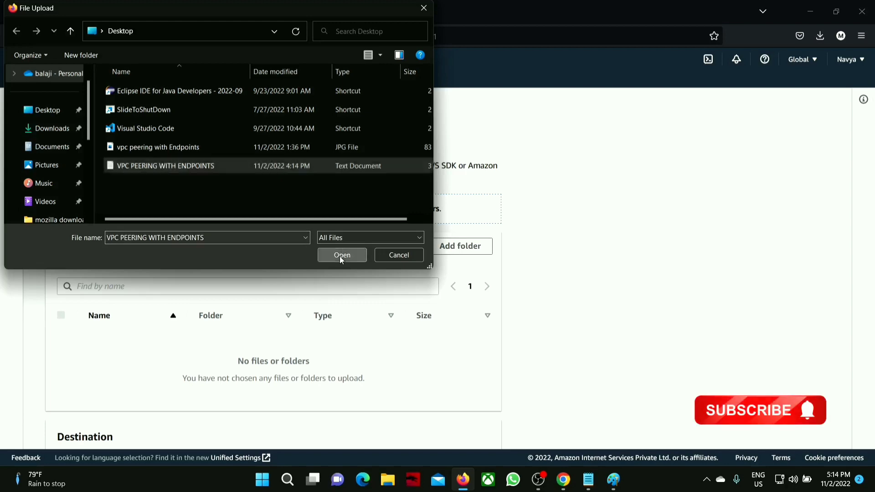
pyautogui.scroll(-3, 332, 305)
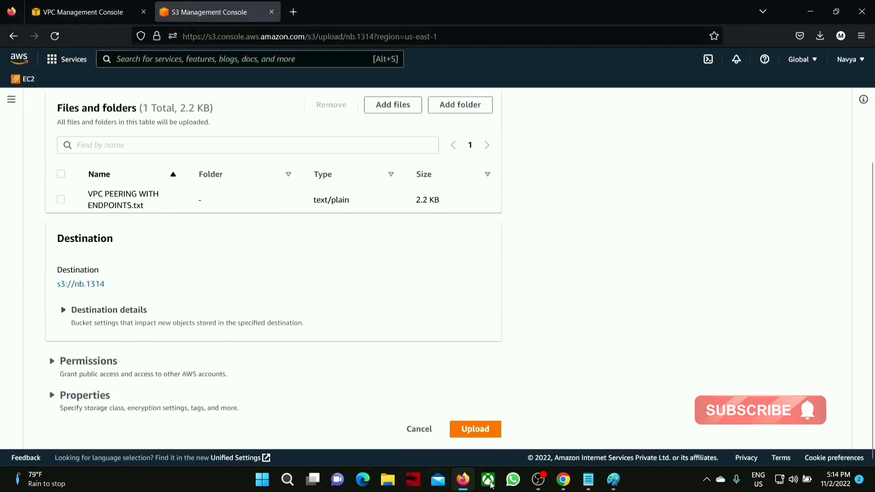
pyautogui.click(480, 433)
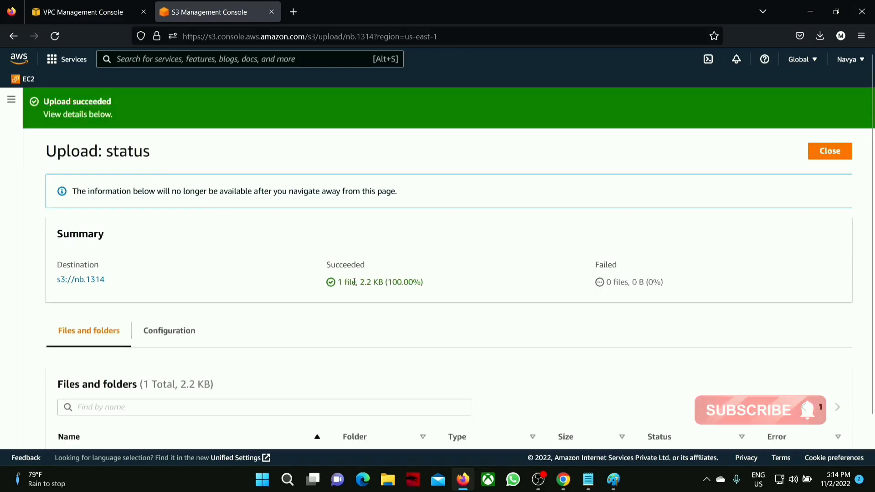
pyautogui.moveTo(343, 282); pyautogui.dragTo(429, 285)
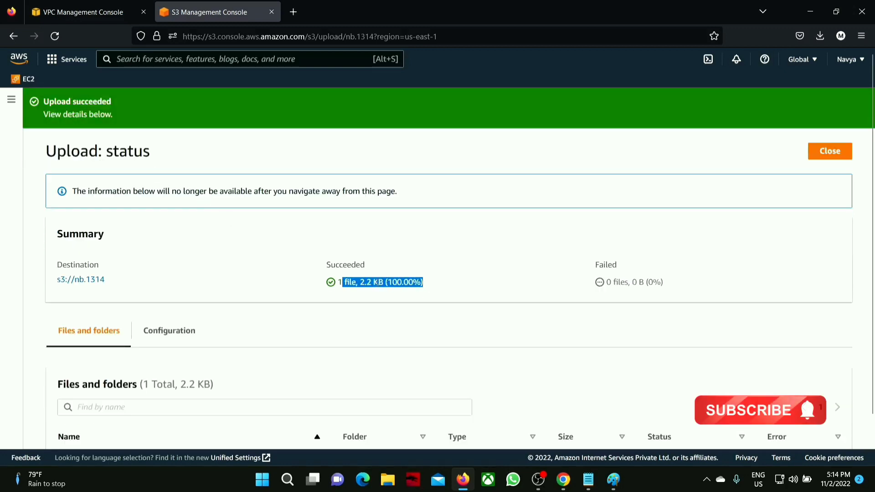
pyautogui.click(835, 153)
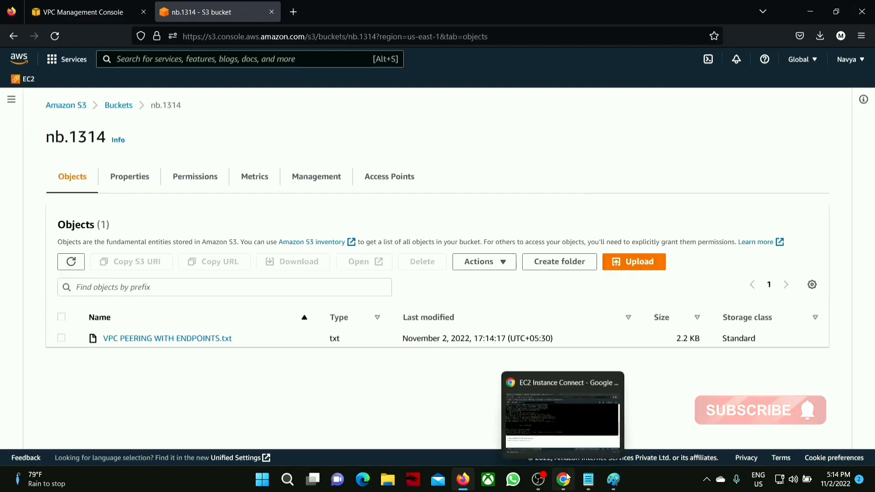
# Highlight step 14 in the Notepad notes, and in the Paint diagram box S3 and the endpoint and draw connectors to the private instance
pyautogui.click(578, 483)
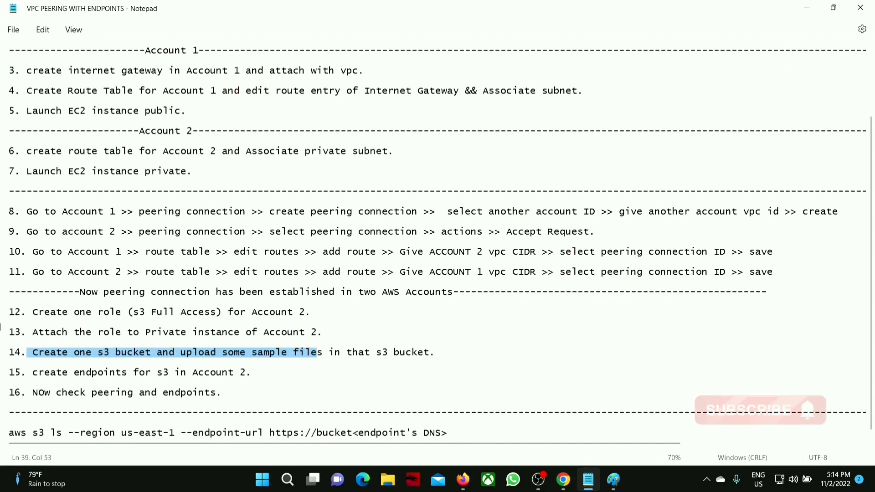
pyautogui.moveTo(32, 353); pyautogui.dragTo(436, 352)
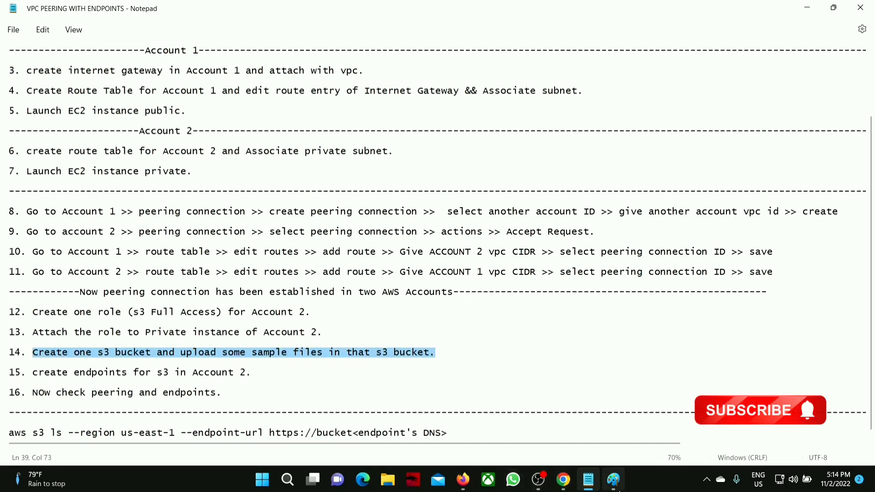
pyautogui.click(613, 480)
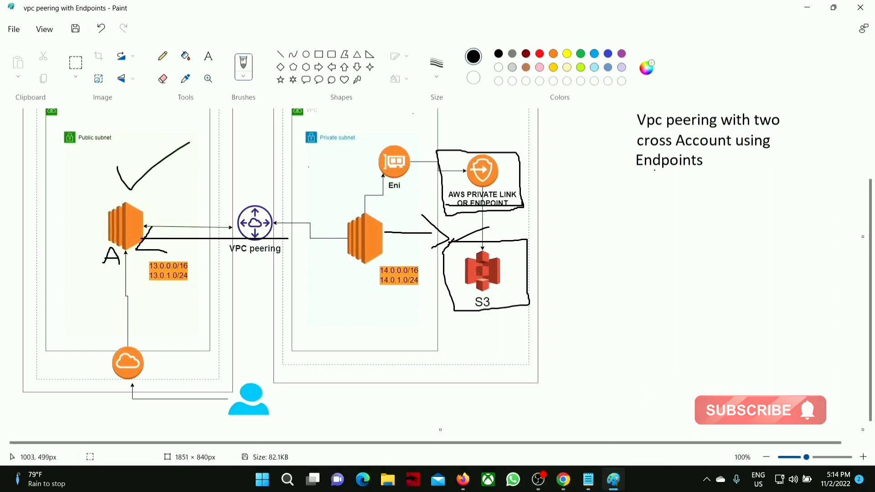
pyautogui.moveTo(462, 251)
pyautogui.mouseDown()
pyautogui.moveTo(518, 251)
pyautogui.moveTo(518, 314)
pyautogui.moveTo(456, 255)
pyautogui.moveTo(457, 244)
pyautogui.mouseUp()
pyautogui.moveTo(456, 288)
pyautogui.mouseDown()
pyautogui.moveTo(314, 274)
pyautogui.moveTo(339, 263)
pyautogui.mouseUp()
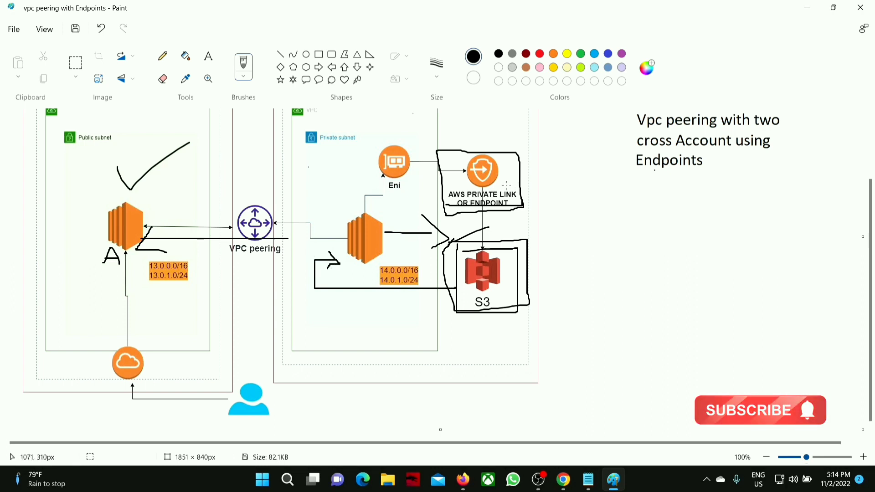
pyautogui.moveTo(503, 177)
pyautogui.mouseDown()
pyautogui.moveTo(549, 167)
pyautogui.moveTo(619, 134)
pyautogui.mouseUp()
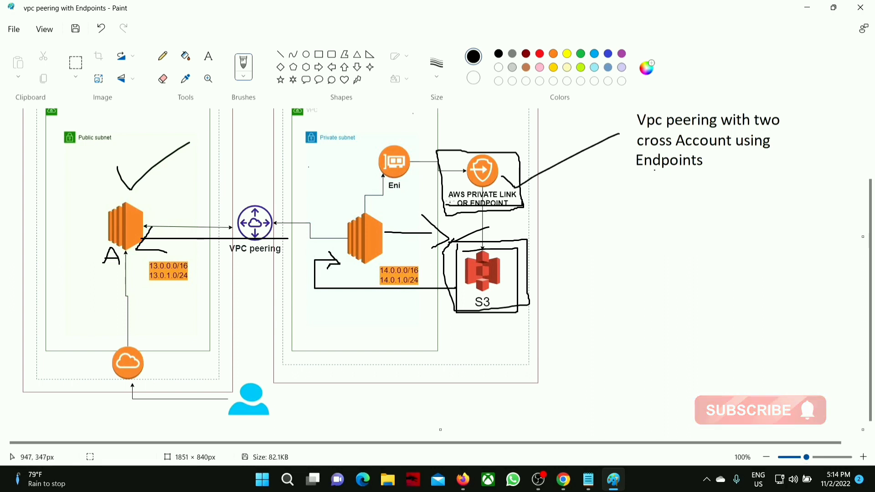
pyautogui.moveTo(450, 200)
pyautogui.mouseDown()
pyautogui.moveTo(450, 142)
pyautogui.moveTo(518, 142)
pyautogui.moveTo(529, 209)
pyautogui.moveTo(455, 212)
pyautogui.mouseUp()
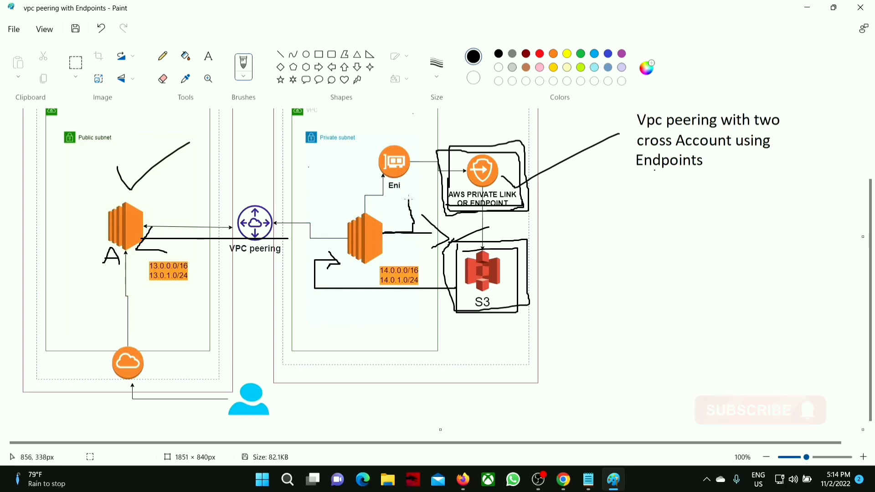
pyautogui.moveTo(412, 182); pyautogui.dragTo(459, 179)
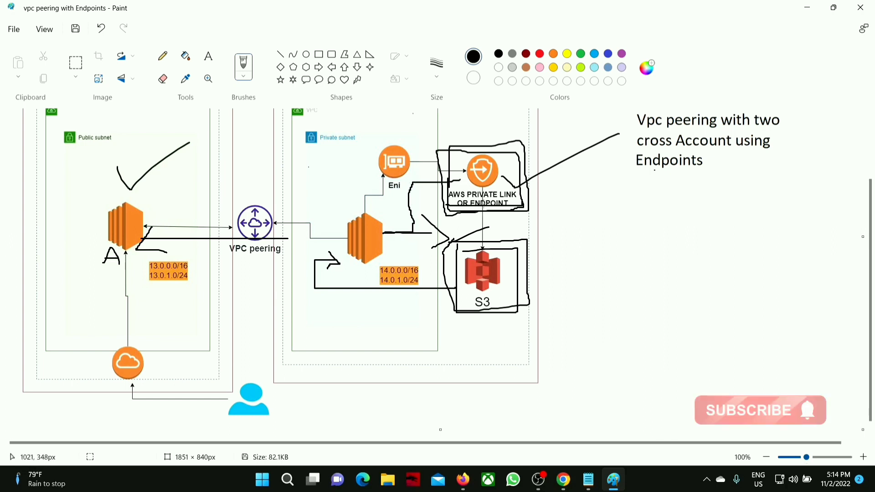
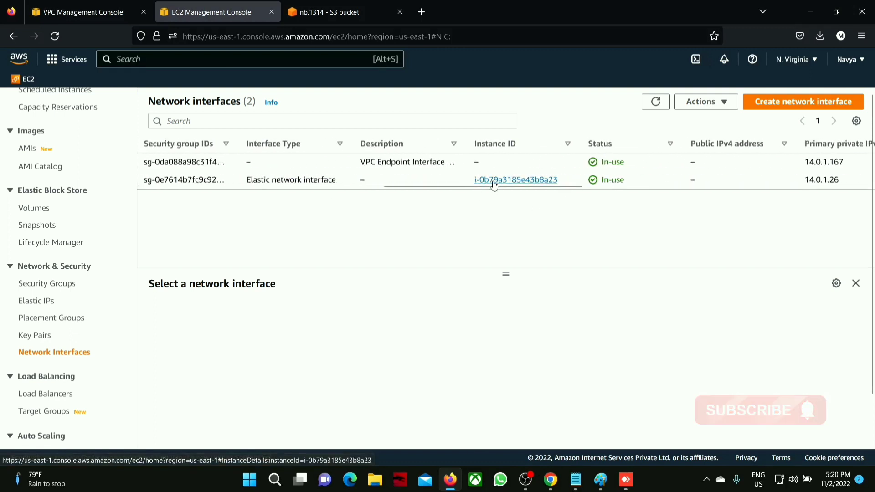
# Examine the network interfaces' descriptions and instance IDs, and select the interface described as VPC Endpoint Interface
pyautogui.moveTo(492, 184)
pyautogui.mouseDown()
pyautogui.moveTo(428, 195)
pyautogui.moveTo(245, 197)
pyautogui.moveTo(491, 189)
pyautogui.mouseUp()
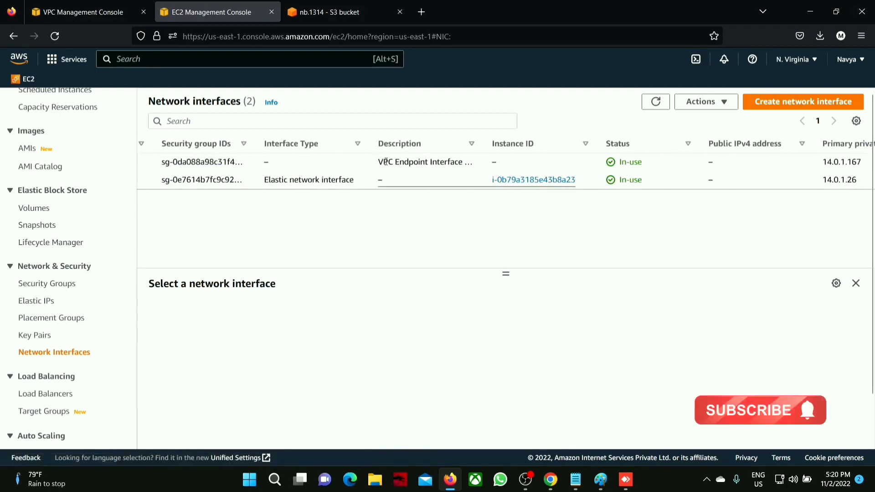
pyautogui.moveTo(386, 161); pyautogui.dragTo(143, 201)
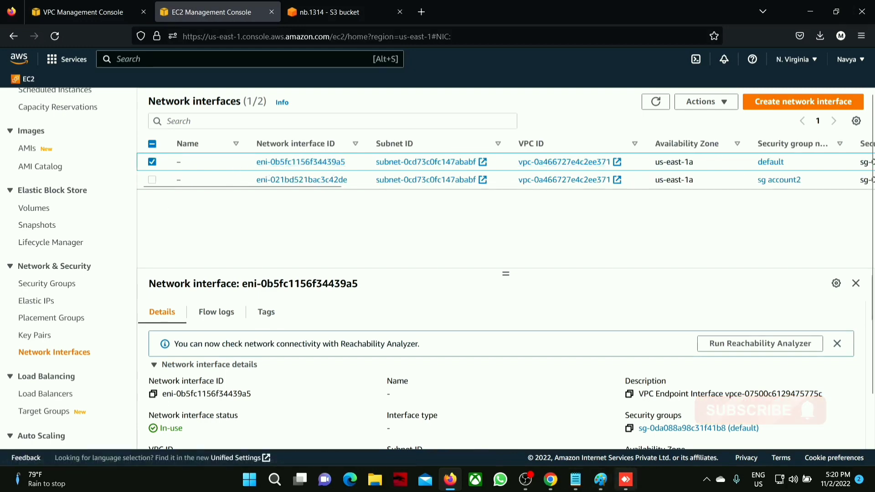
# In the Paint diagram, draw arrows linking the endpoint to the Eni and connecting both instances and S3, and return to Firefox
pyautogui.click(599, 477)
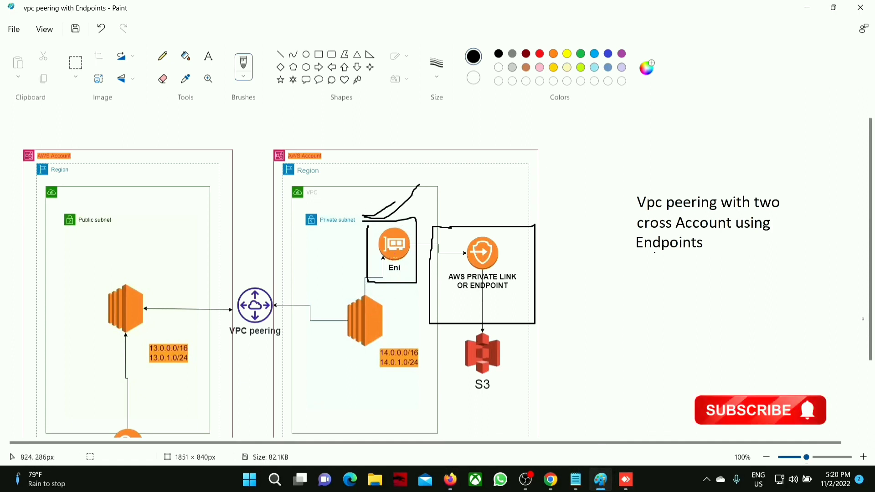
pyautogui.moveTo(464, 253); pyautogui.dragTo(388, 301)
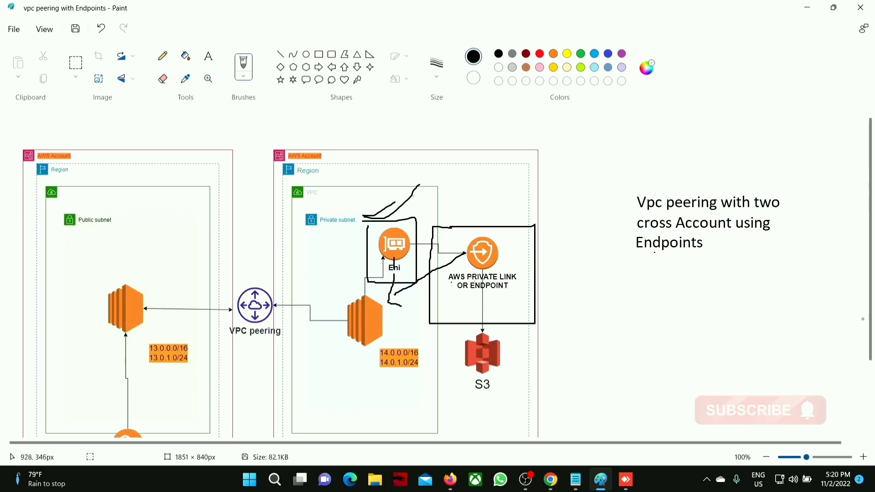
pyautogui.scroll(-2, 509, 297)
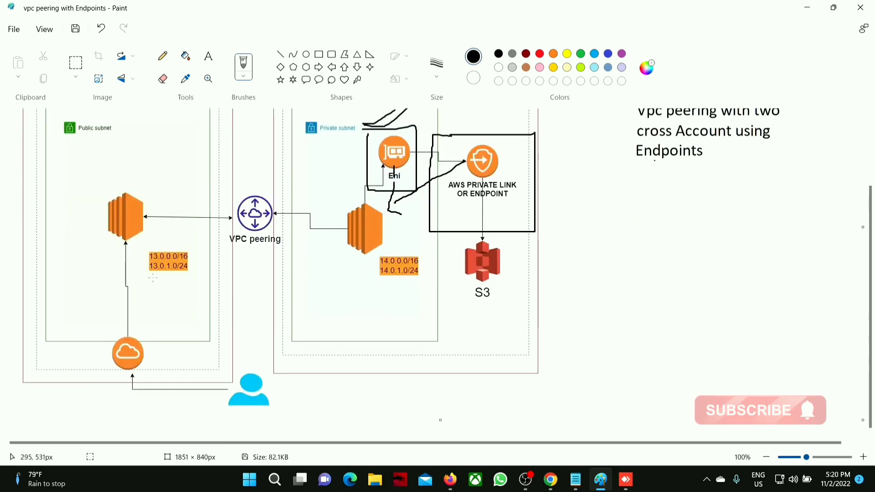
pyautogui.moveTo(171, 302); pyautogui.dragTo(392, 278)
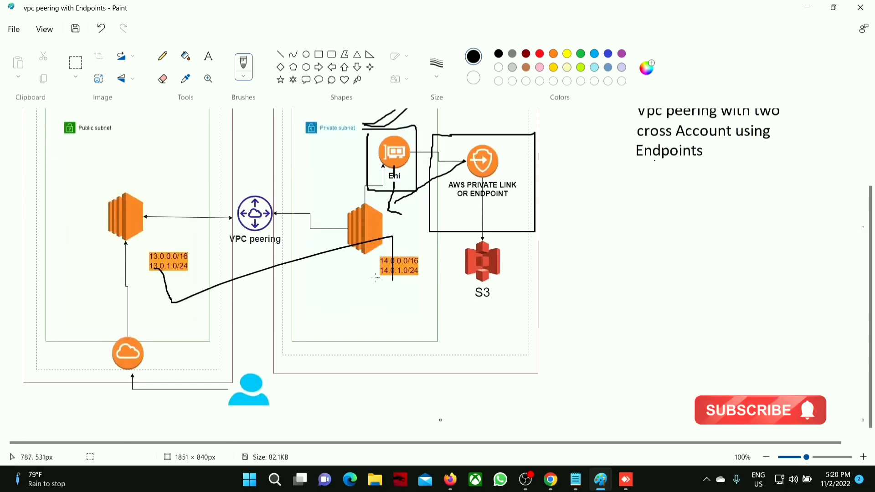
pyautogui.moveTo(343, 237); pyautogui.dragTo(170, 237)
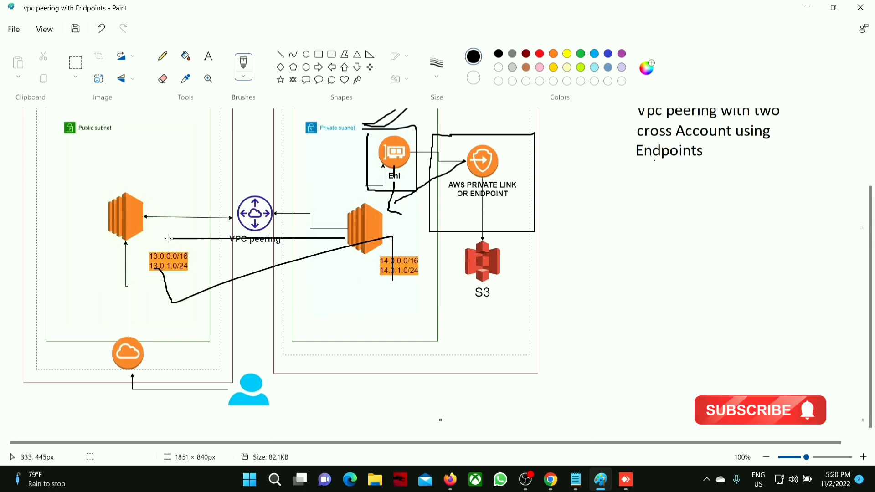
pyautogui.moveTo(374, 239)
pyautogui.mouseDown()
pyautogui.moveTo(459, 251)
pyautogui.moveTo(430, 255)
pyautogui.mouseUp()
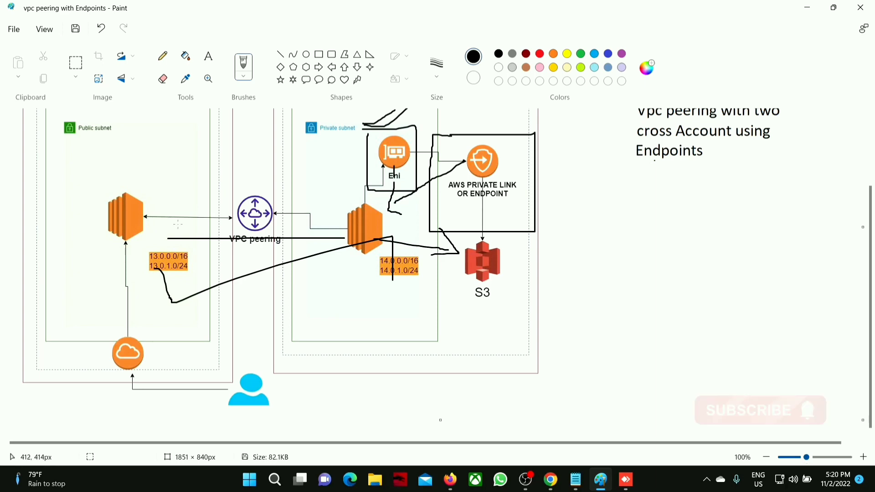
pyautogui.moveTo(174, 235); pyautogui.dragTo(178, 252)
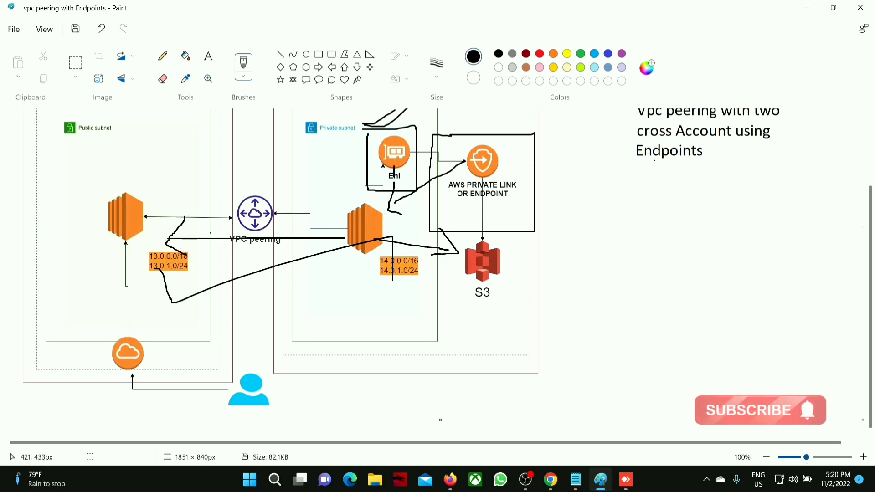
pyautogui.click(809, 7)
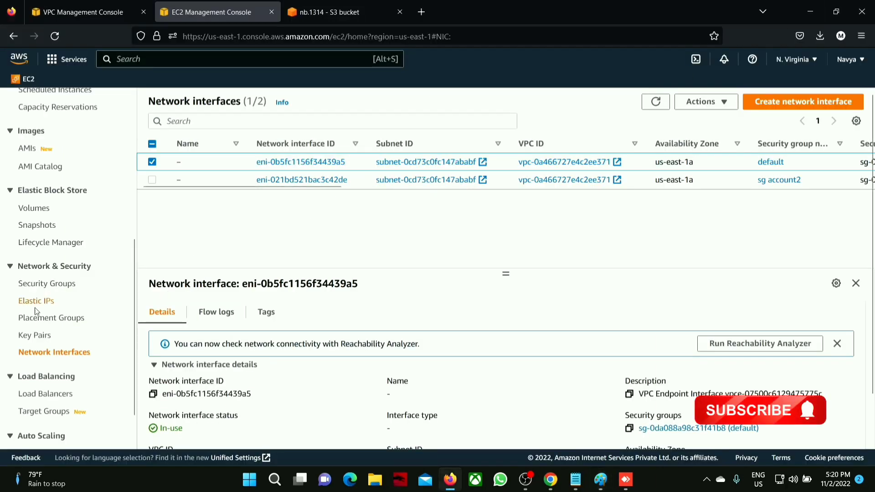
# Return to the VPC endpoints list and refresh it to check the status of nb endpoints
pyautogui.click(84, 11)
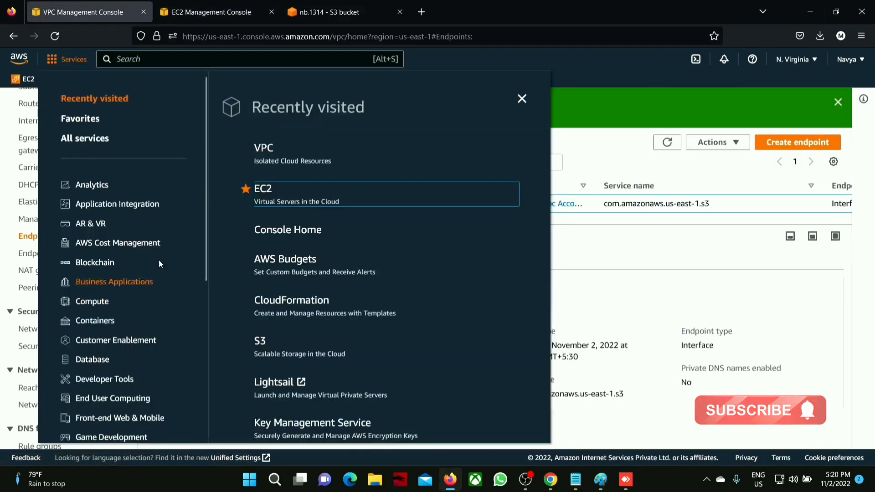
pyautogui.click(522, 99)
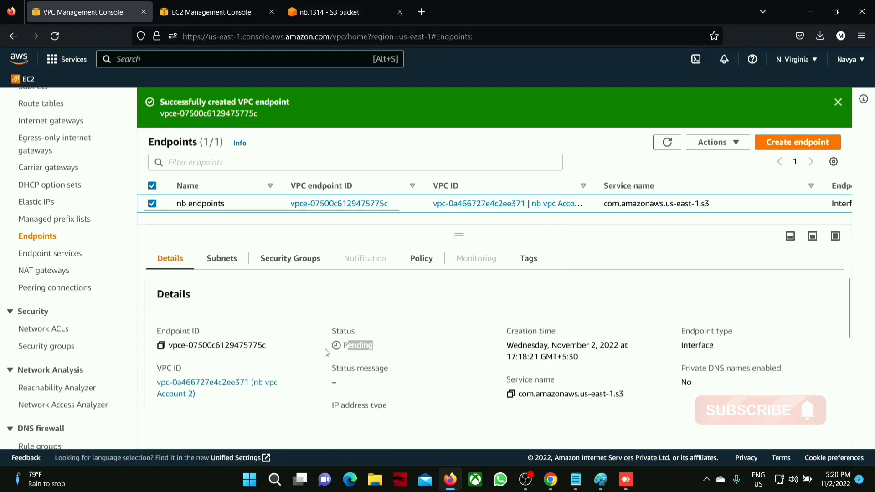
pyautogui.click(666, 143)
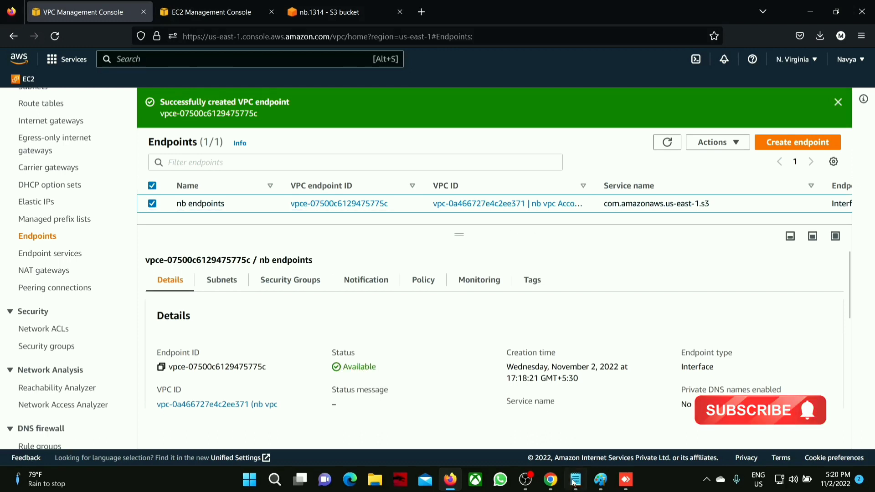
# Switch to the EC2 Instance Connect terminal in Chrome and compare the private instance's prompt with the public instance's earlier prompt
pyautogui.click(551, 481)
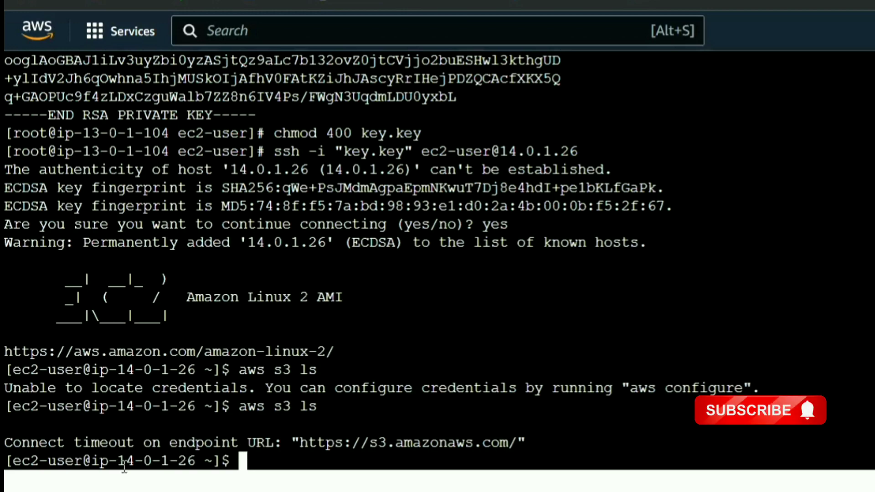
pyautogui.moveTo(122, 462); pyautogui.dragTo(196, 461)
pyautogui.scroll(10, 183, 449)
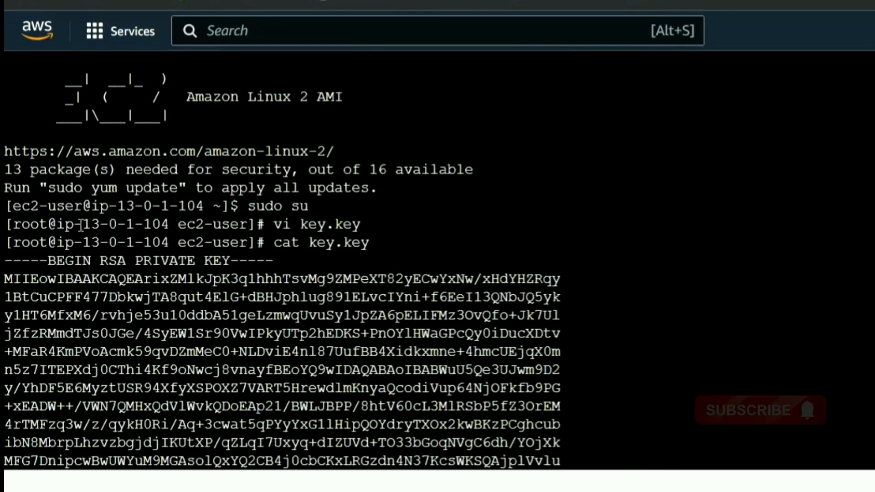
pyautogui.moveTo(84, 224); pyautogui.dragTo(185, 224)
pyautogui.scroll(-10, 191, 228)
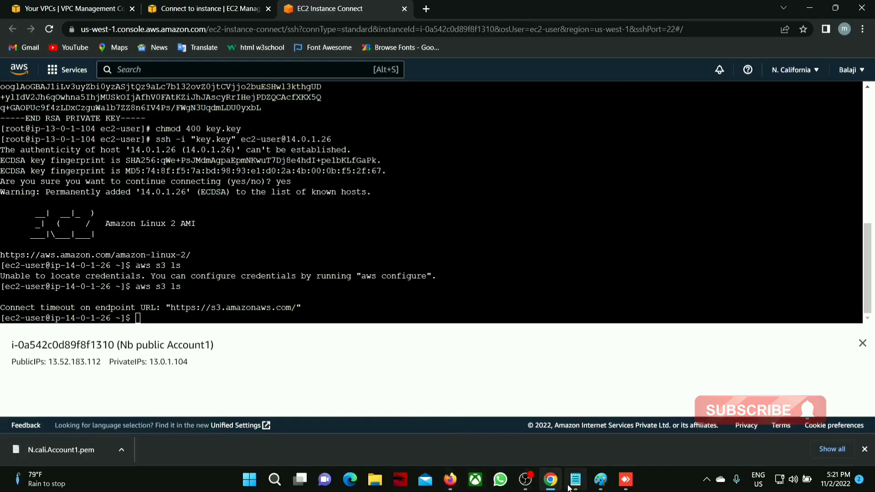
# Switch to the Notepad notes and examine the aws s3 ls command with its region and endpoint URL options
pyautogui.click(570, 485)
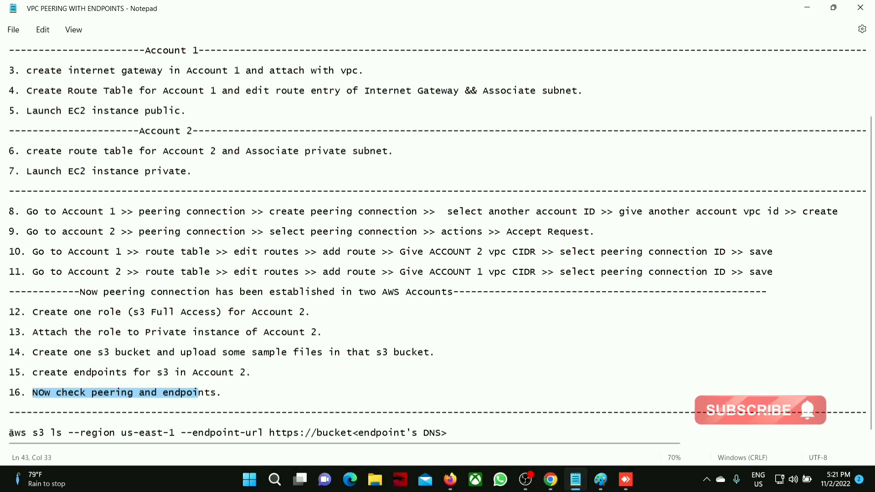
pyautogui.moveTo(11, 433); pyautogui.dragTo(381, 444)
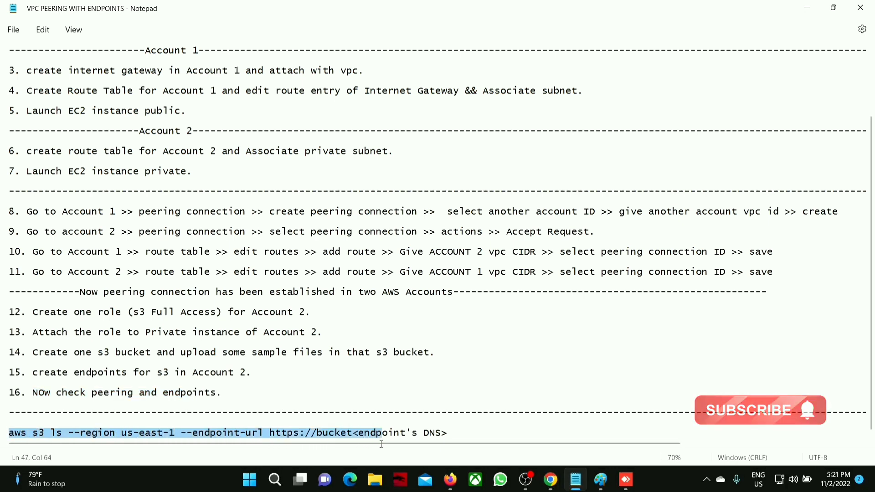
pyautogui.press('Up')
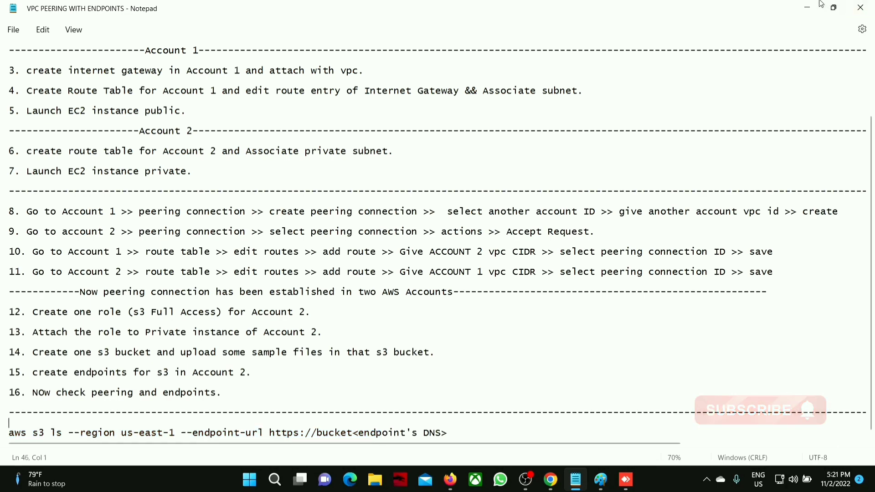
# Examine the DNS names in the nb endpoints details in Firefox and return to the private instance's terminal in Chrome
pyautogui.click(807, 6)
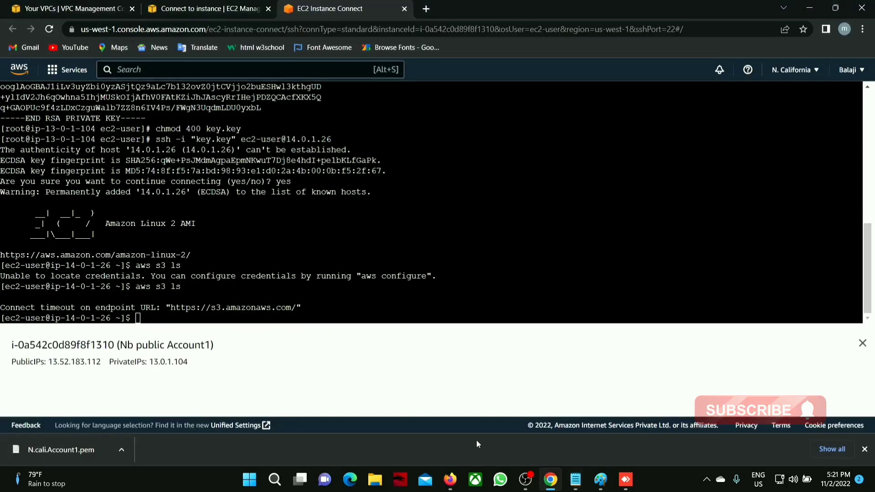
pyautogui.click(456, 486)
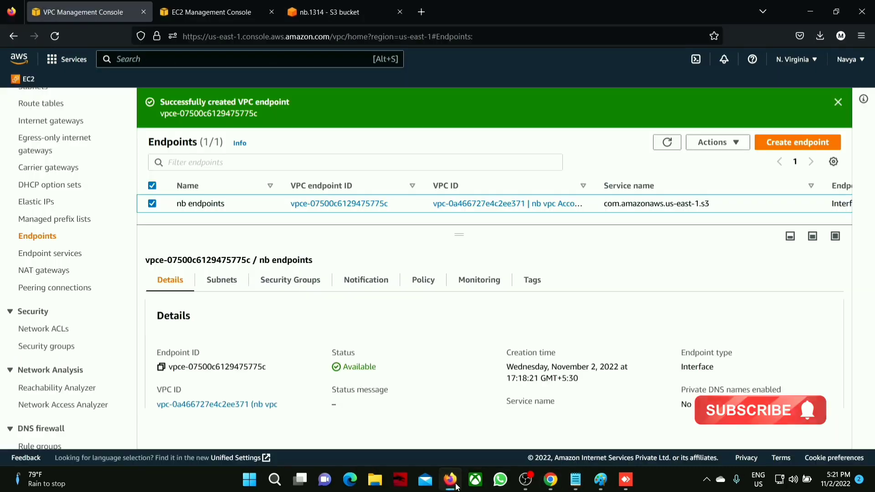
pyautogui.scroll(-5, 514, 317)
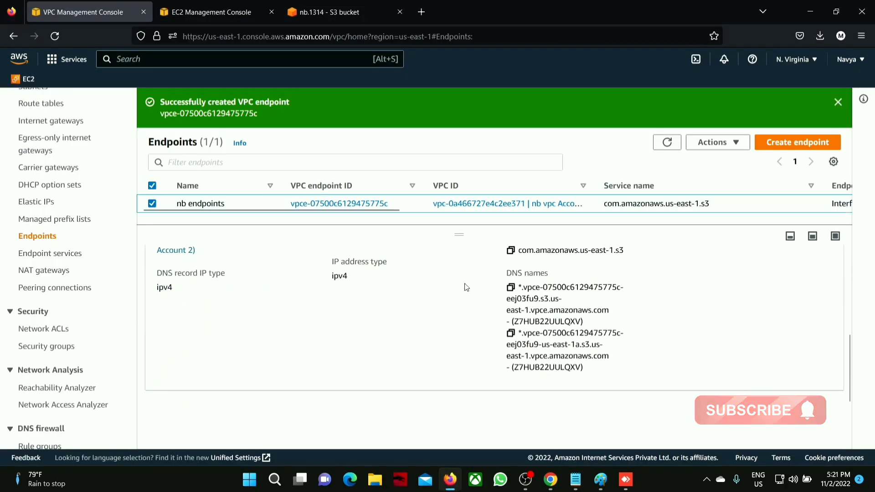
pyautogui.moveTo(523, 288); pyautogui.dragTo(580, 368)
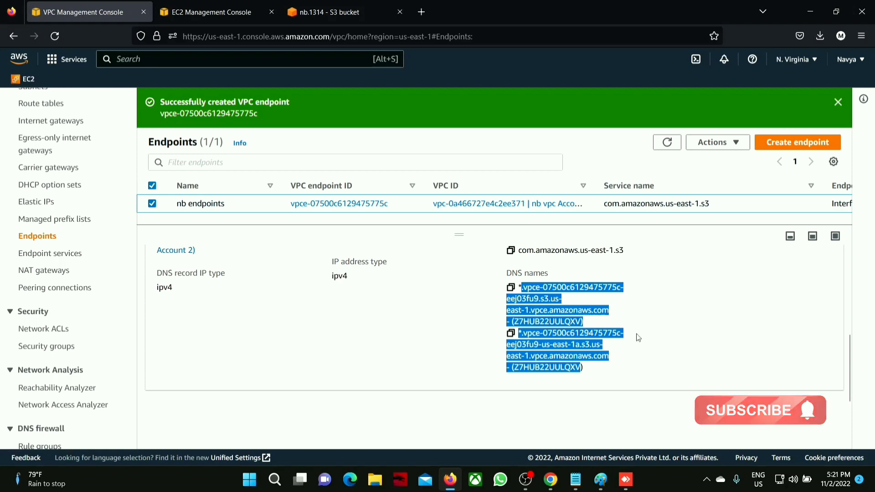
pyautogui.click(810, 11)
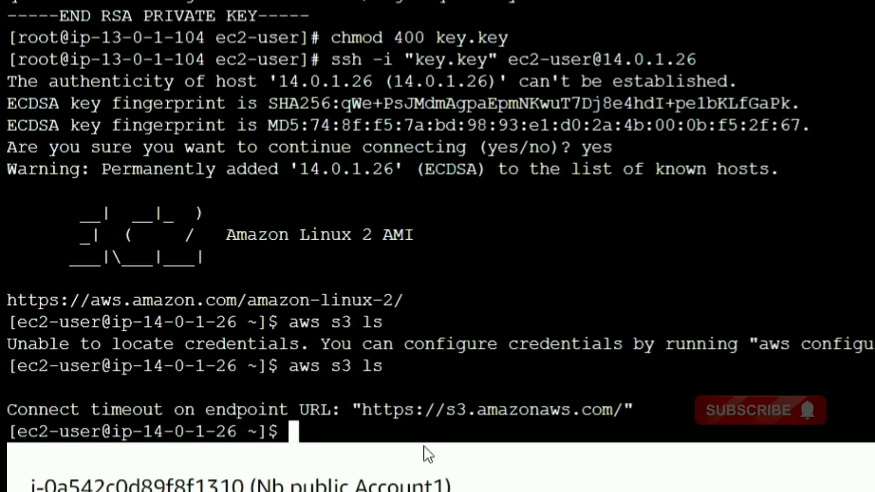
# Try to list the S3 buckets from the private instance by running aws s3 ls without a region or endpoint URL
pyautogui.write('s3')
pyautogui.press('BackSpace')
pyautogui.press('BackSpace')
pyautogui.press('BackSpace')
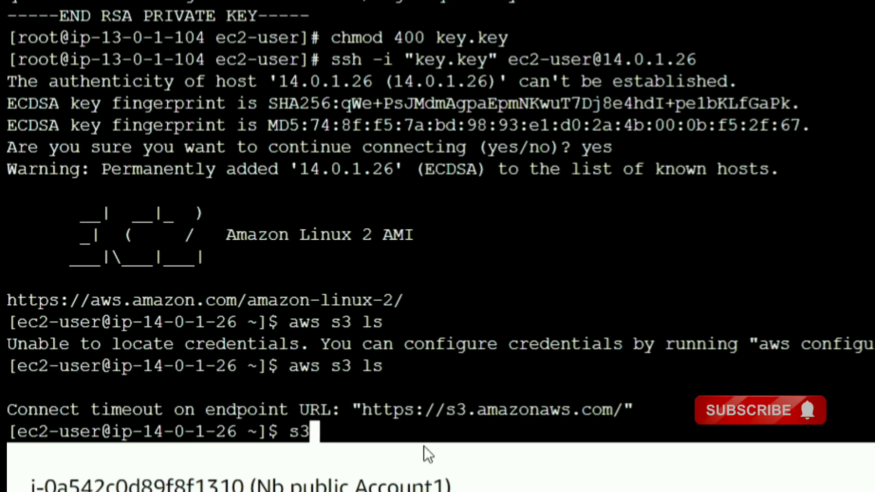
pyautogui.write('a')
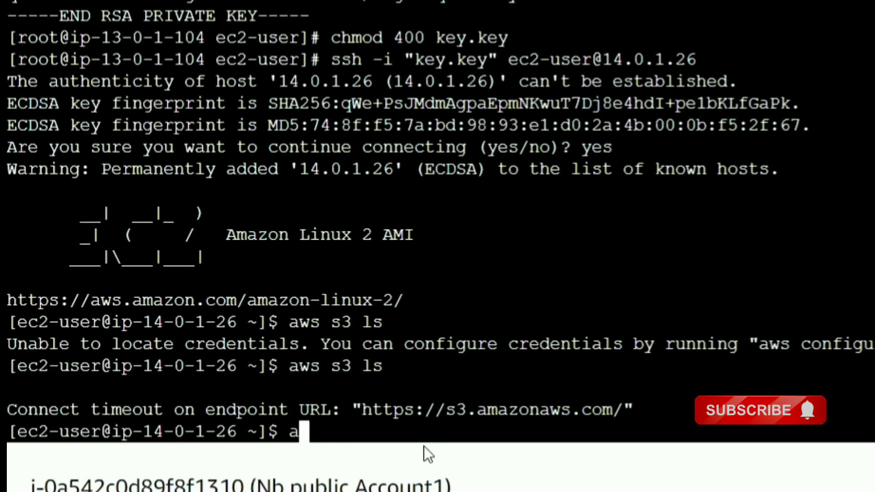
pyautogui.write('ws s3 ls')
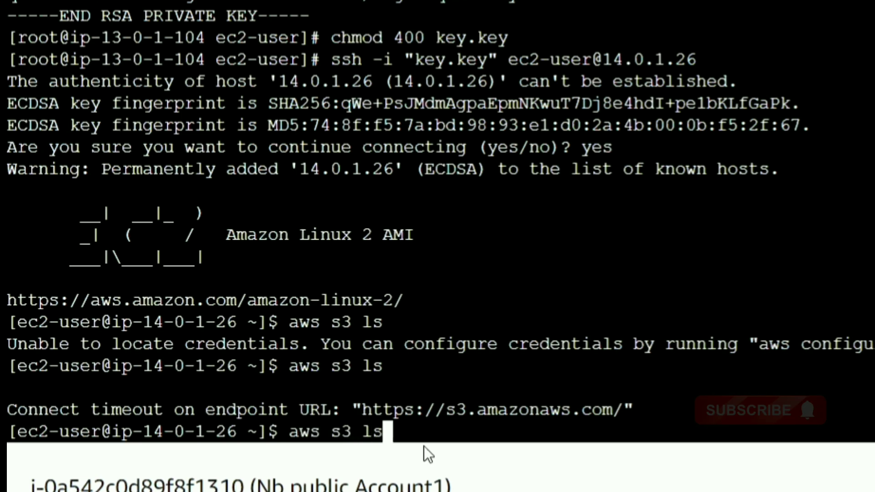
pyautogui.press('Return')
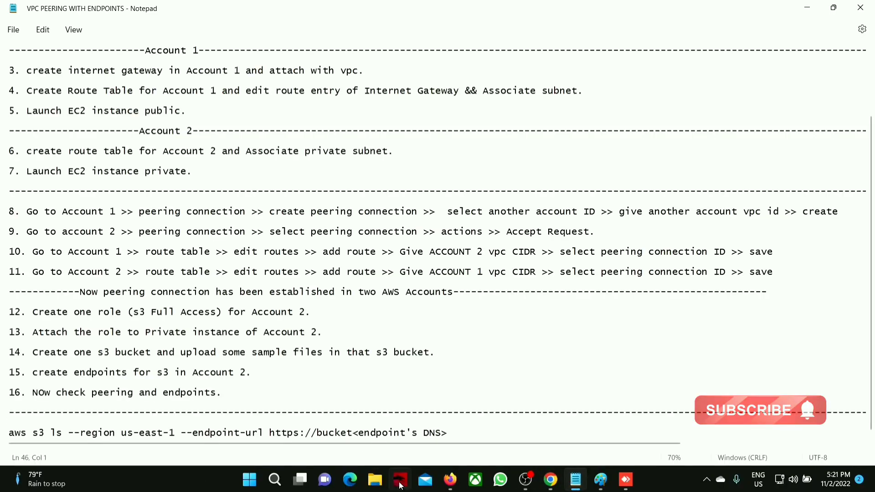
# In a new Chrome tab, search Google for aws private link to s3 and open the AWS PrivateLink for Amazon S3 documentation
pyautogui.click(550, 480)
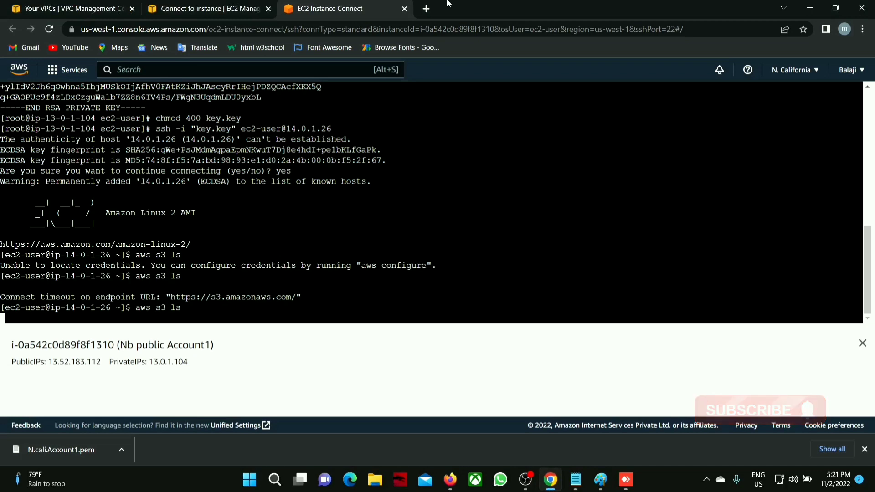
pyautogui.click(426, 8)
pyautogui.click(431, 30)
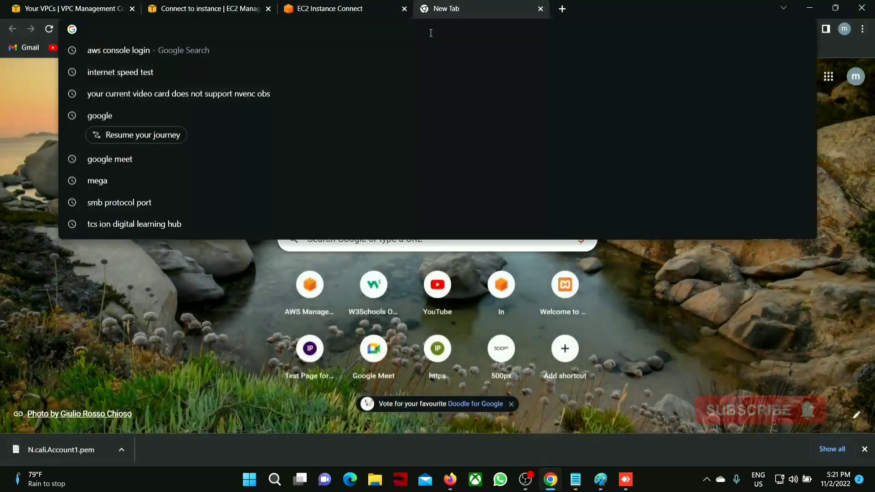
pyautogui.write('aws priv')
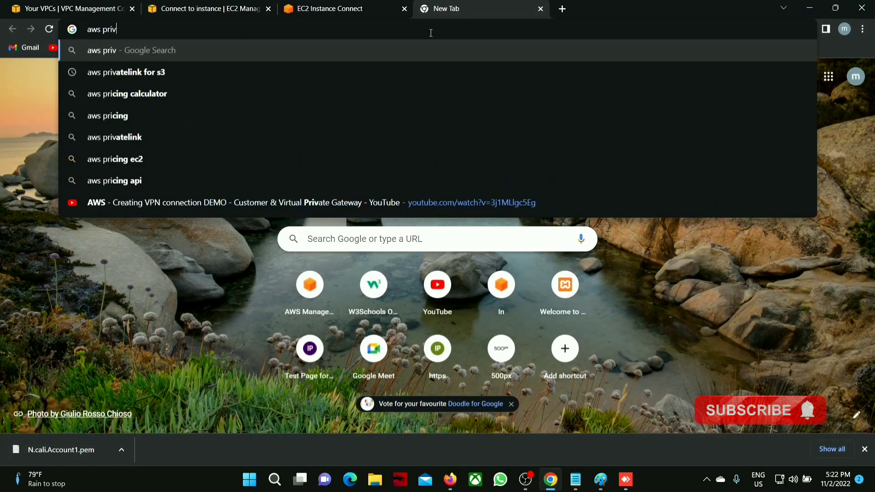
pyautogui.write('ate link')
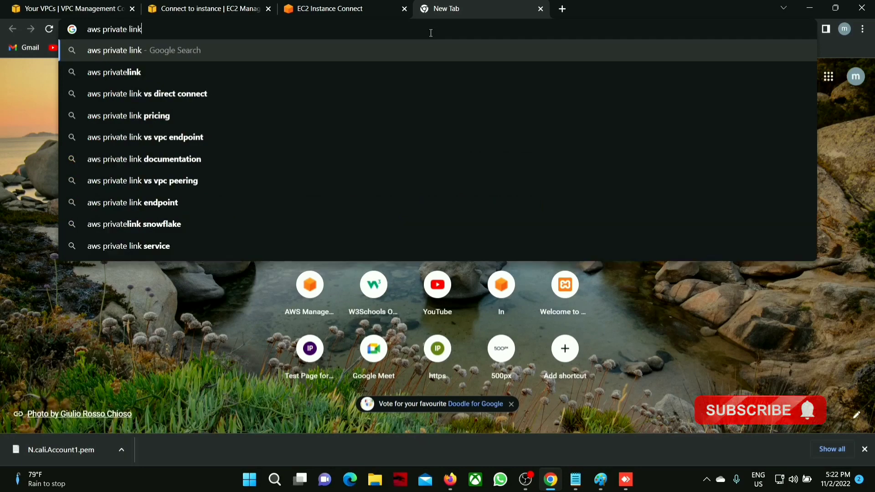
pyautogui.write(' to s3\\]')
pyautogui.press('Return')
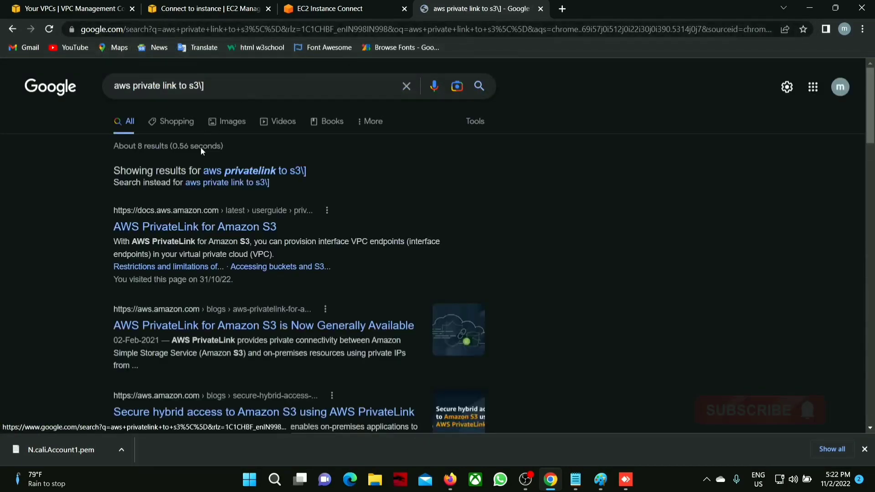
pyautogui.click(208, 228)
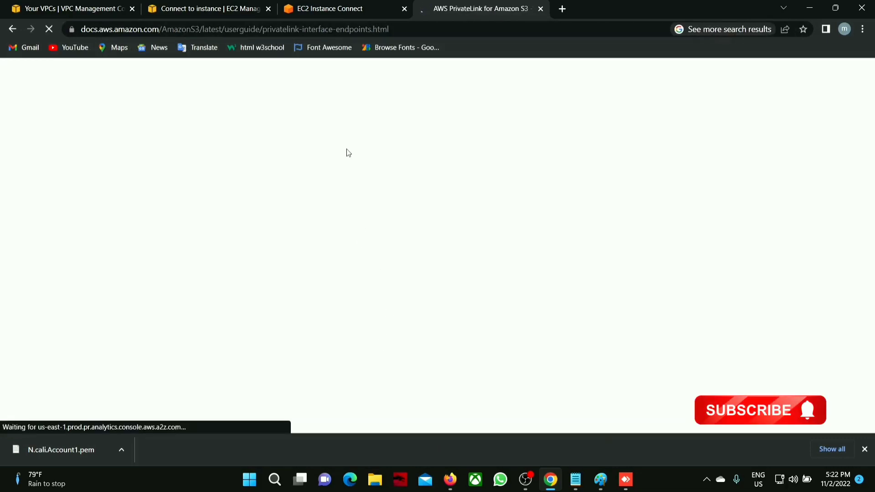
pyautogui.scroll(-15, 329, 137)
pyautogui.scroll(-20, 309, 273)
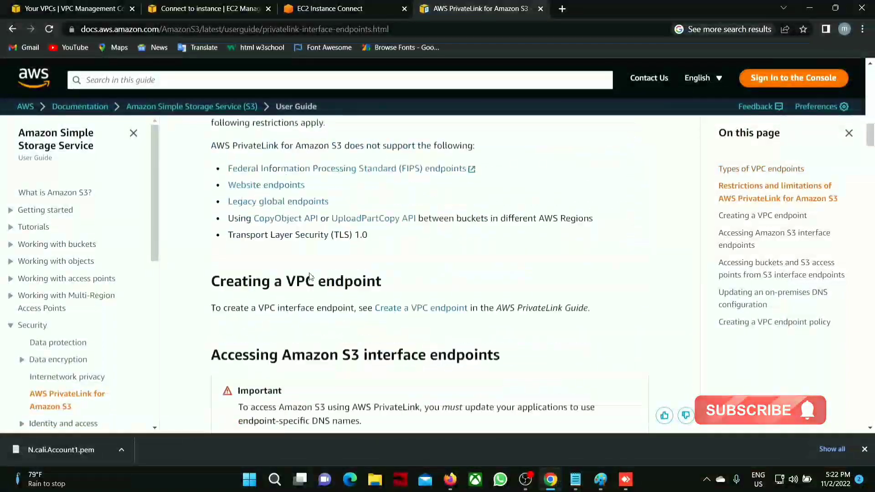
pyautogui.scroll(-5, 312, 274)
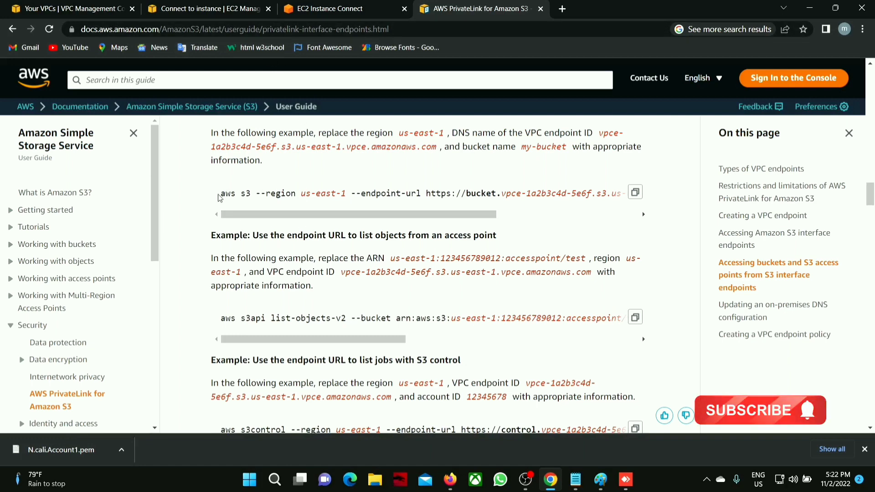
pyautogui.moveTo(225, 193); pyautogui.dragTo(492, 193)
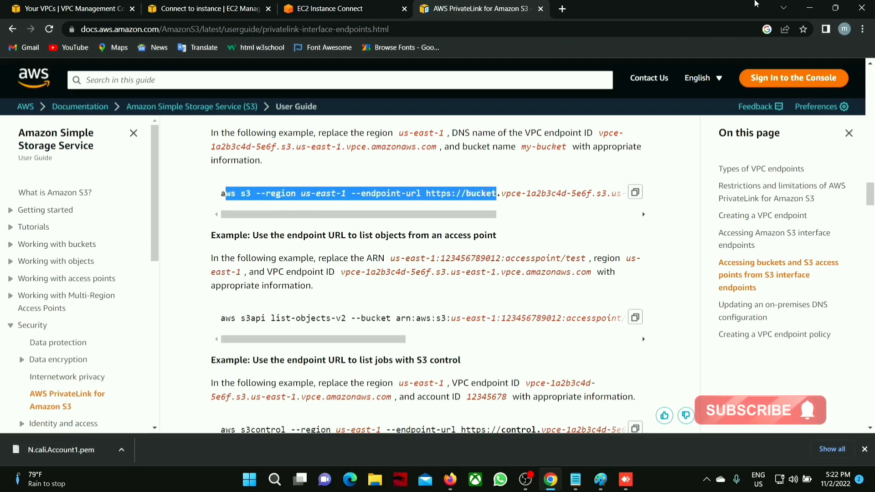
pyautogui.click(575, 479)
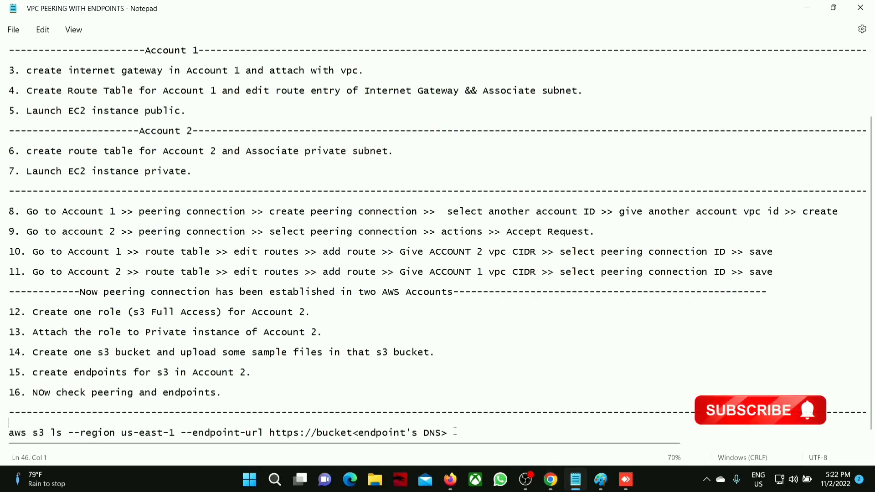
pyautogui.moveTo(9, 433); pyautogui.dragTo(354, 433)
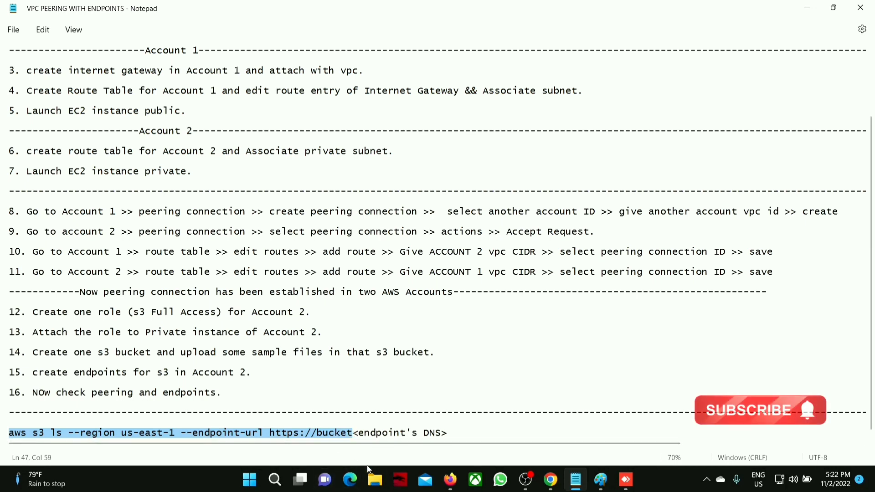
pyautogui.click(550, 481)
pyautogui.click(337, 9)
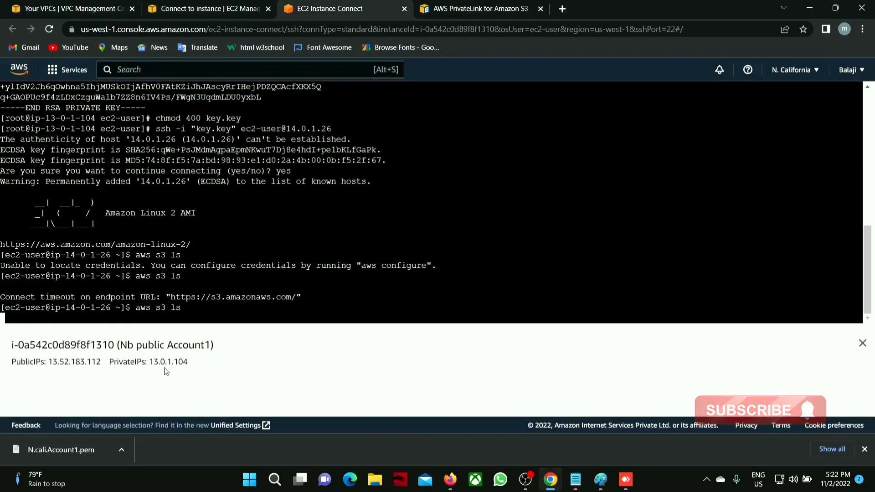
pyautogui.hotkey('ctrl', 'c')
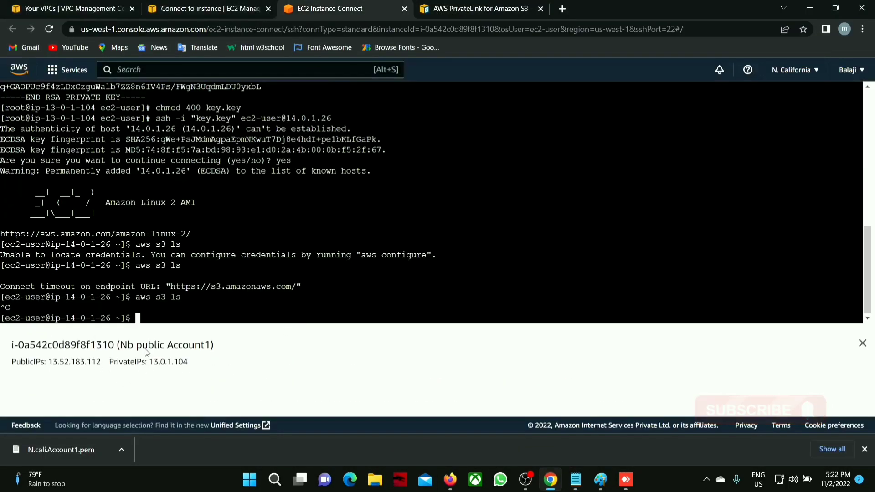
pyautogui.rightClick(151, 315)
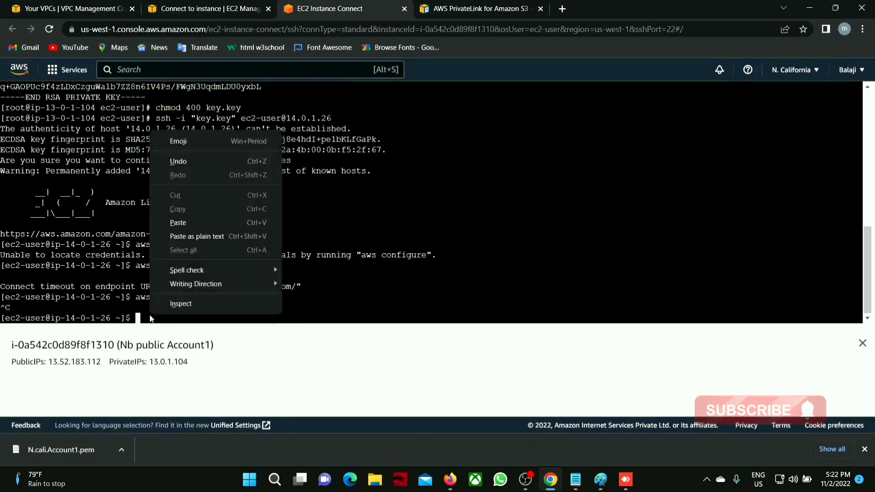
pyautogui.click(177, 222)
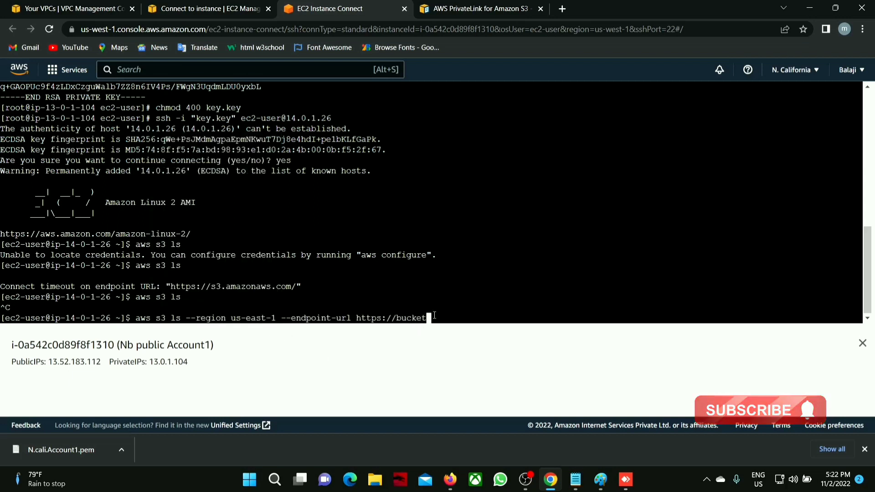
pyautogui.click(450, 479)
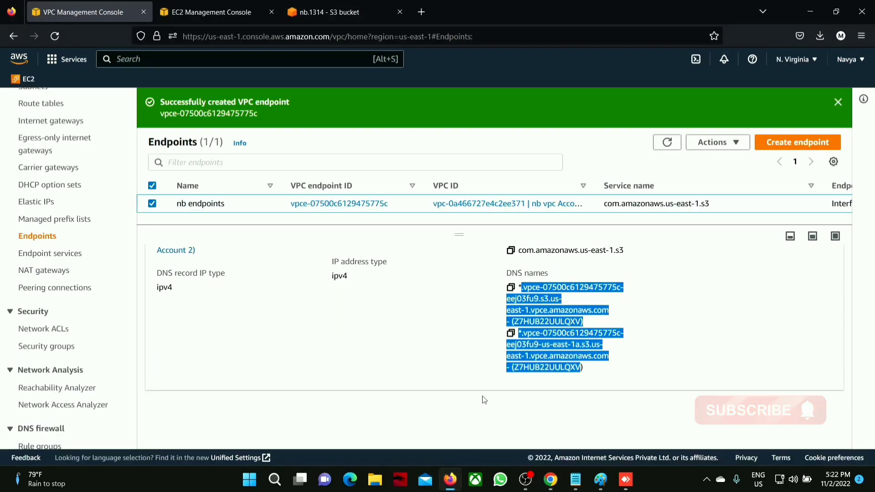
pyautogui.click(538, 296)
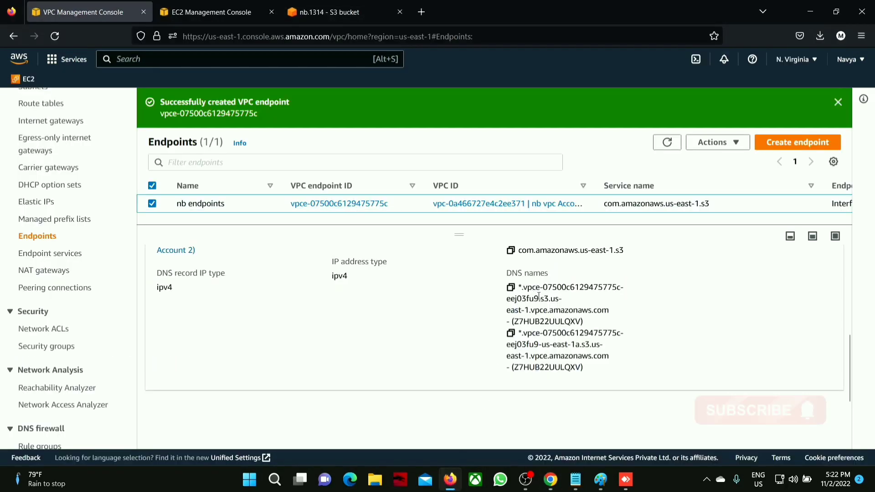
pyautogui.click(511, 293)
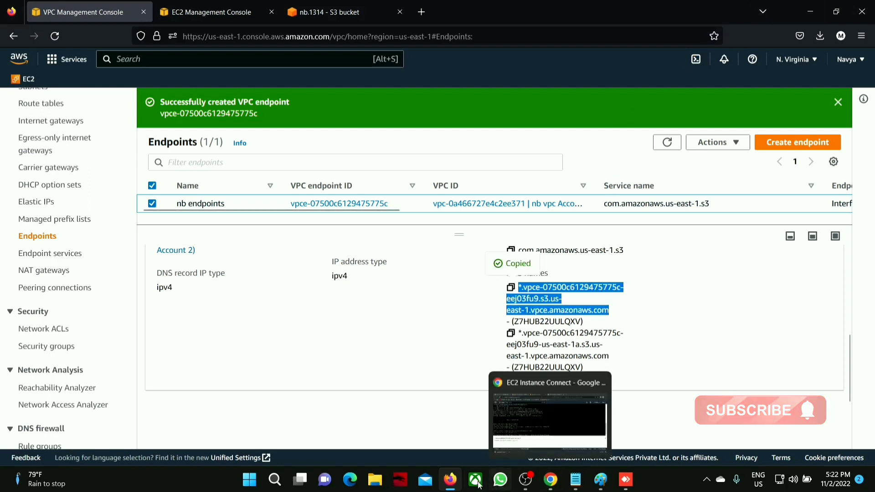
pyautogui.click(551, 485)
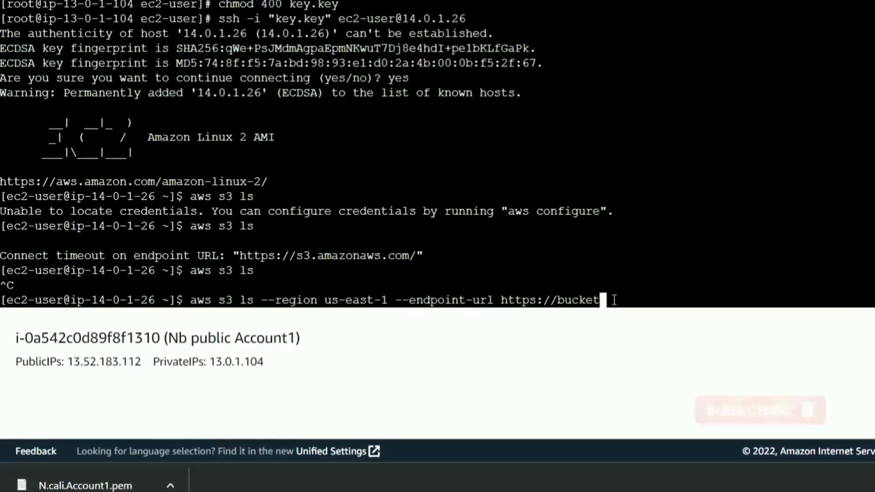
pyautogui.rightClick(432, 318)
pyautogui.click(654, 176)
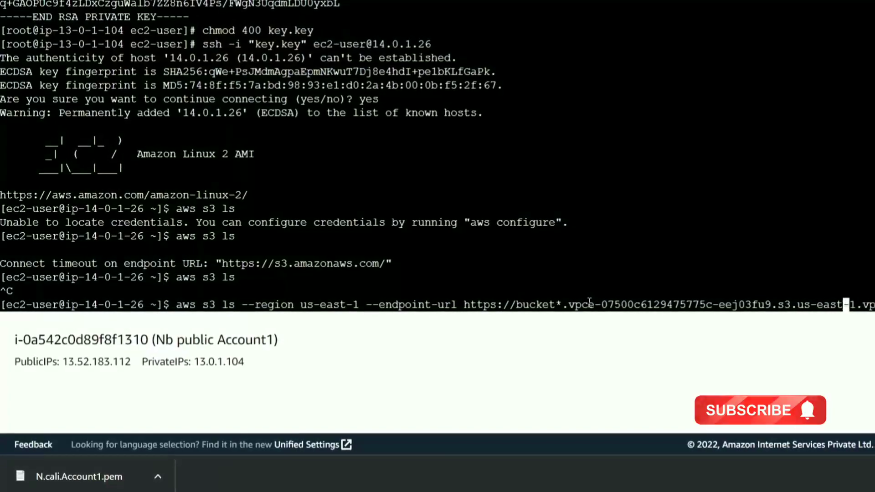
# Delete the asterisk between bucket and .vpce in the command's endpoint URL
pyautogui.press('Left')
pyautogui.press('Left')
pyautogui.press('Left')
pyautogui.press('Left')
pyautogui.press('Left')
pyautogui.press('Left')
pyautogui.press('Left')
pyautogui.press('Left')
pyautogui.press('Left')
pyautogui.press('Left')
pyautogui.press('Left')
pyautogui.press('Left')
pyautogui.press('Left')
pyautogui.press('Left')
pyautogui.press('Left')
pyautogui.press('Left')
pyautogui.press('Left')
pyautogui.press('Left')
pyautogui.press('Left')
pyautogui.press('Left')
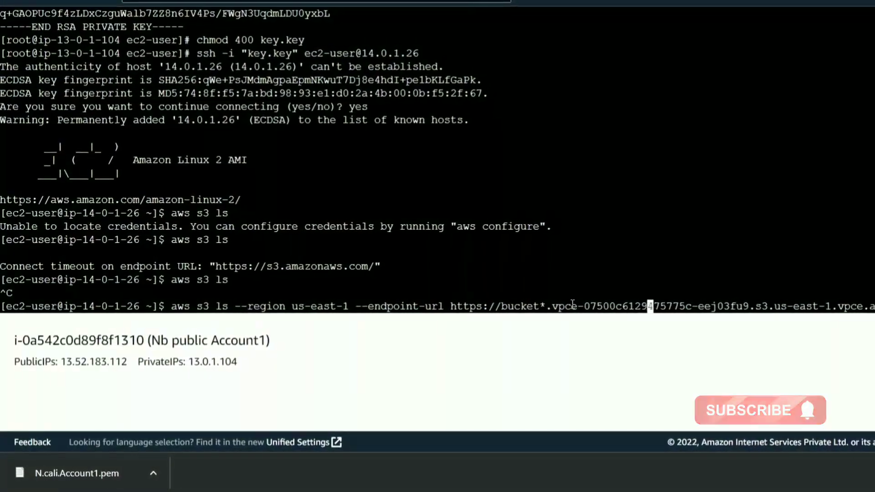
pyautogui.press('Left')
pyautogui.press('Left')
pyautogui.press('Left')
pyautogui.press('Left')
pyautogui.press('Left')
pyautogui.press('Left')
pyautogui.press('Left')
pyautogui.press('Left')
pyautogui.press('Left')
pyautogui.press('Left')
pyautogui.press('Left')
pyautogui.press('Left')
pyautogui.press('Left')
pyautogui.press('Left')
pyautogui.press('Left')
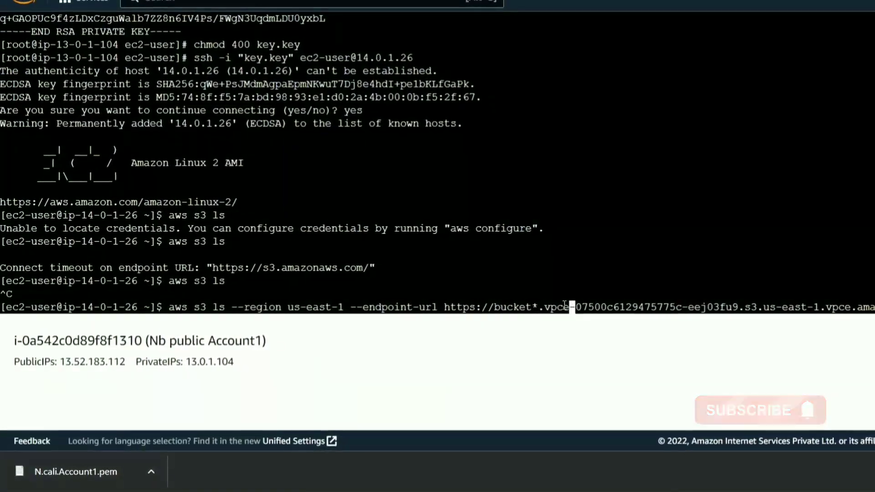
pyautogui.press('Left')
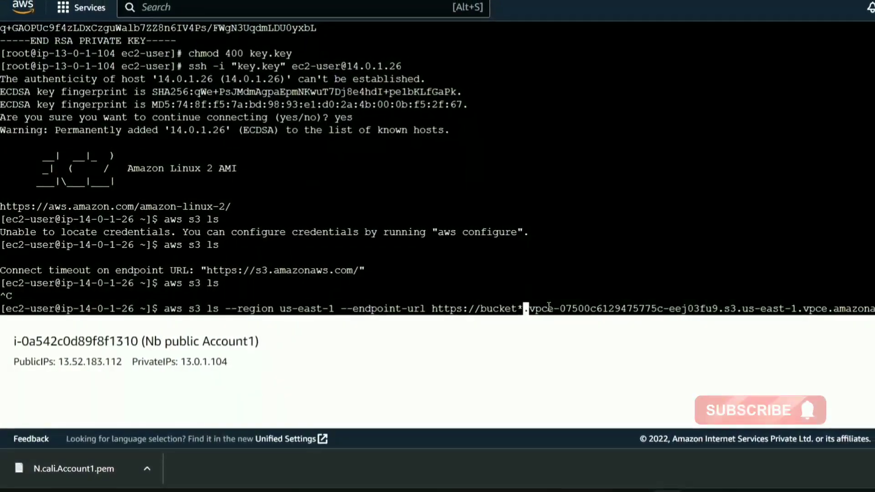
pyautogui.press('BackSpace')
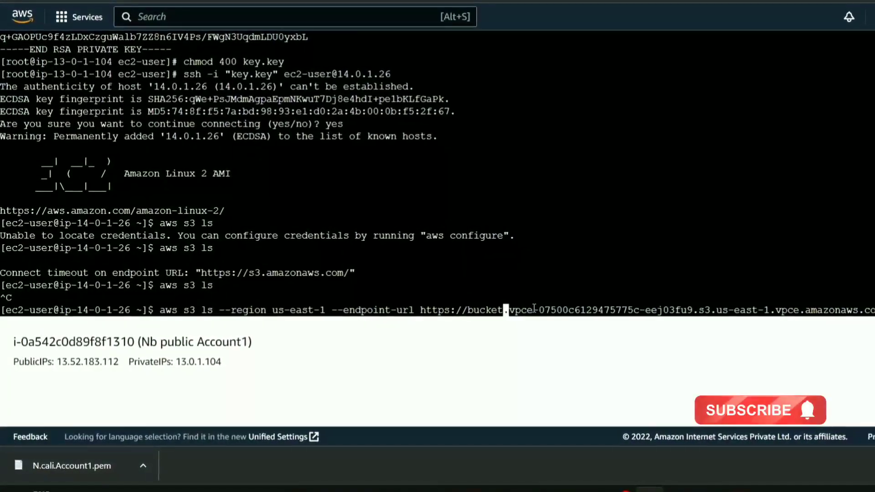
# Move the terminal cursor back to the --endpoint-url option and highlight the region us-east-1 in the command
pyautogui.press('Left')
pyautogui.press('Left')
pyautogui.press('Left')
pyautogui.press('Left')
pyautogui.press('Left')
pyautogui.press('Left')
pyautogui.press('Left')
pyautogui.press('Left')
pyautogui.press('Left')
pyautogui.press('Left')
pyautogui.press('Left')
pyautogui.press('Left')
pyautogui.press('Left')
pyautogui.press('Left')
pyautogui.press('Left')
pyautogui.press('Left')
pyautogui.press('Left')
pyautogui.press('Left')
pyautogui.press('Left')
pyautogui.press('Left')
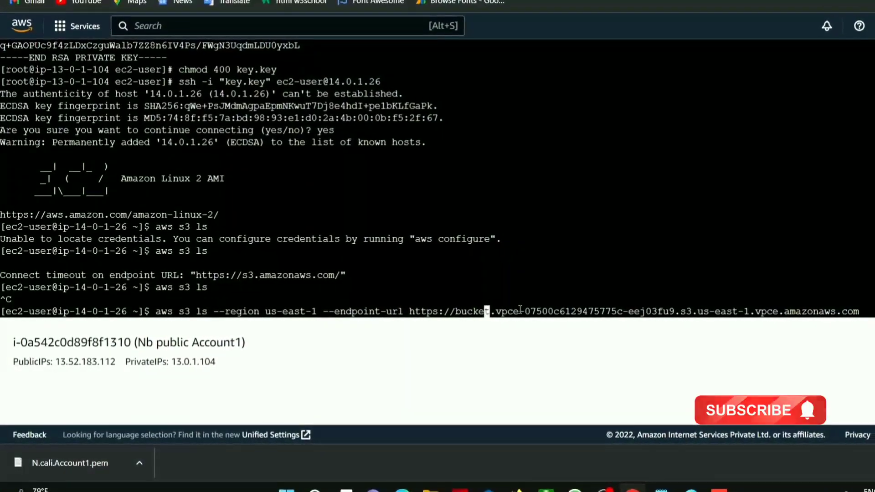
pyautogui.press('Left')
pyautogui.press('Left')
pyautogui.press('Left')
pyautogui.press('Left')
pyautogui.press('Left')
pyautogui.press('Left')
pyautogui.press('Left')
pyautogui.press('Left')
pyautogui.press('Left')
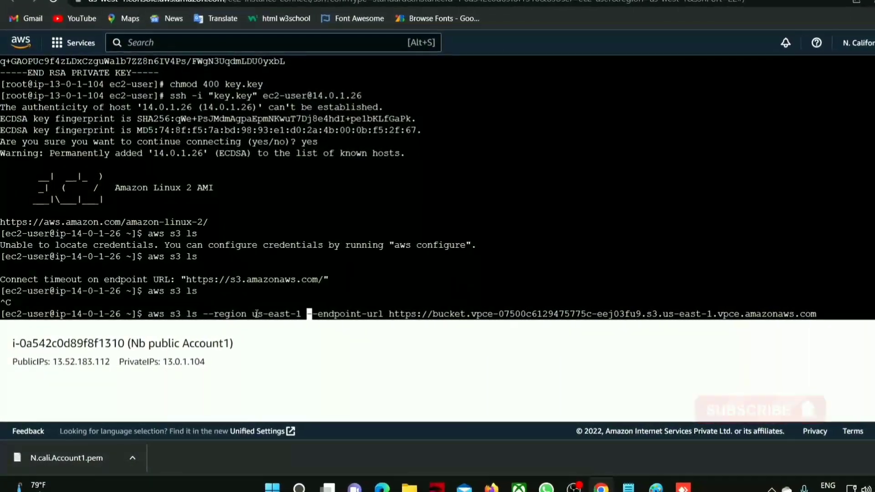
pyautogui.moveTo(254, 313); pyautogui.dragTo(297, 314)
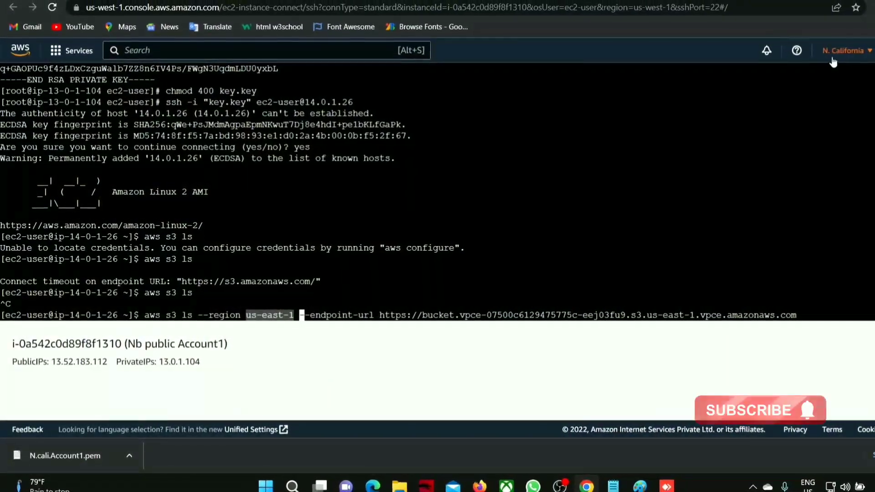
# Check the selected region and its code in the region lists of the Chrome and Firefox AWS consoles
pyautogui.click(853, 49)
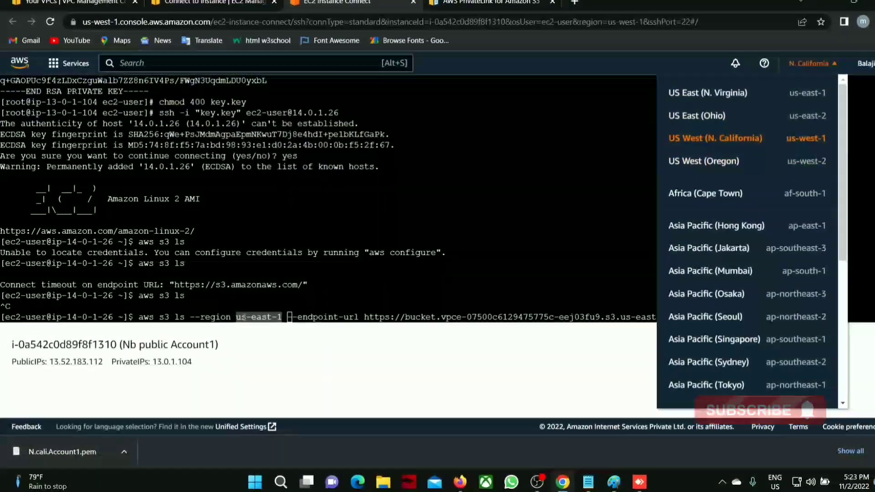
pyautogui.press('Escape')
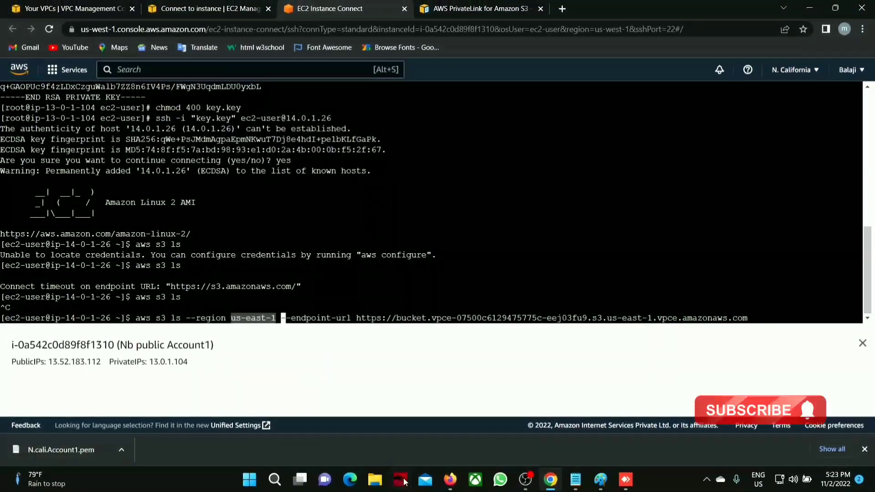
pyautogui.click(450, 479)
pyautogui.click(774, 61)
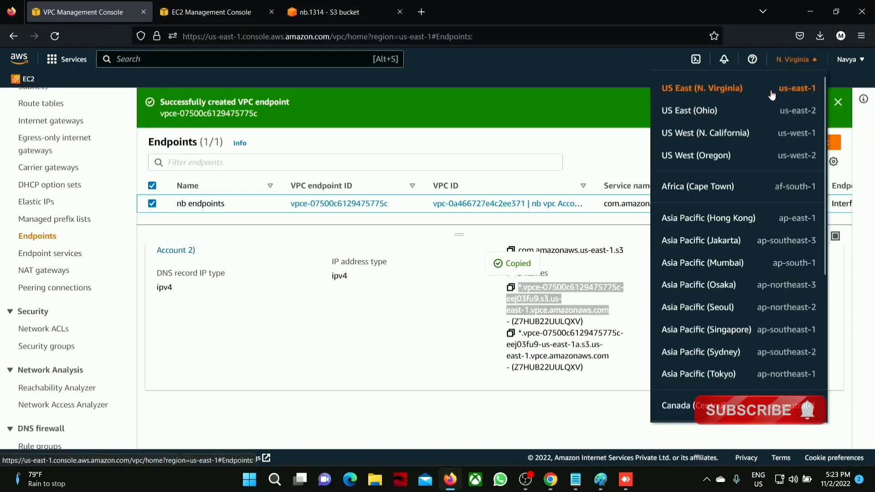
pyautogui.click(810, 11)
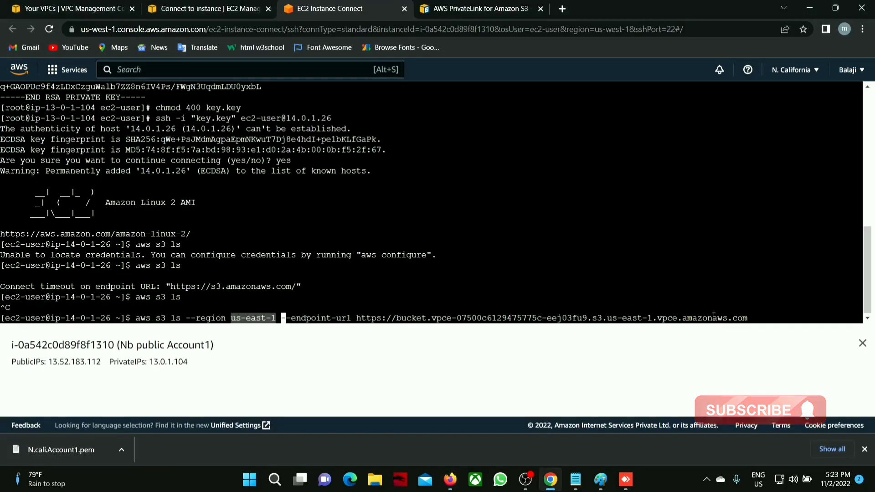
# Highlight the start of the terminal command and compare it with the <endpoint's DNS> template line in the Notepad notes
pyautogui.click(755, 316)
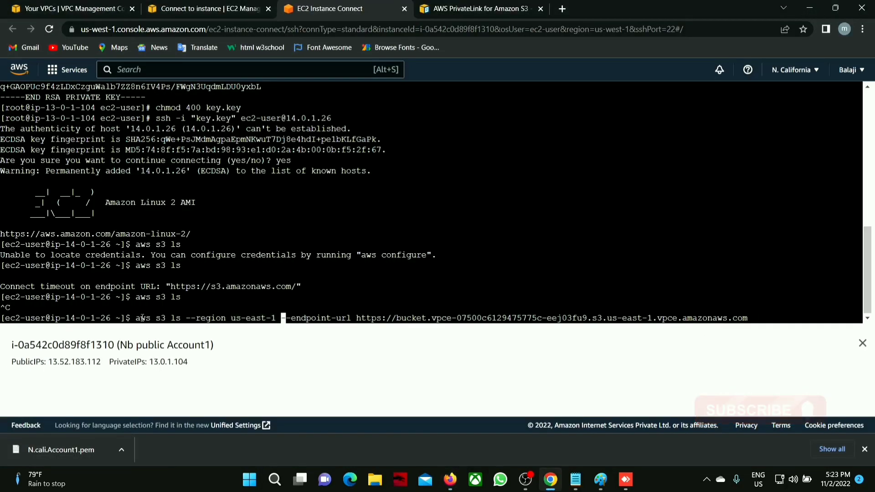
pyautogui.moveTo(136, 317); pyautogui.dragTo(241, 317)
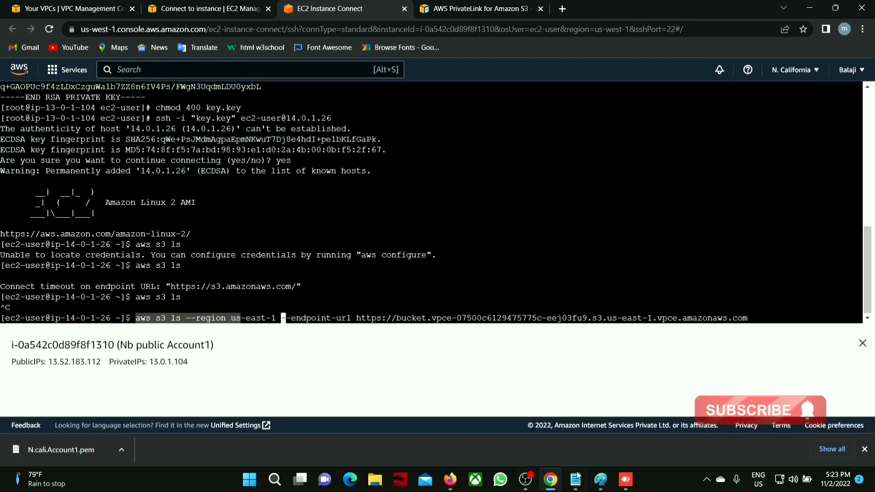
pyautogui.click(576, 478)
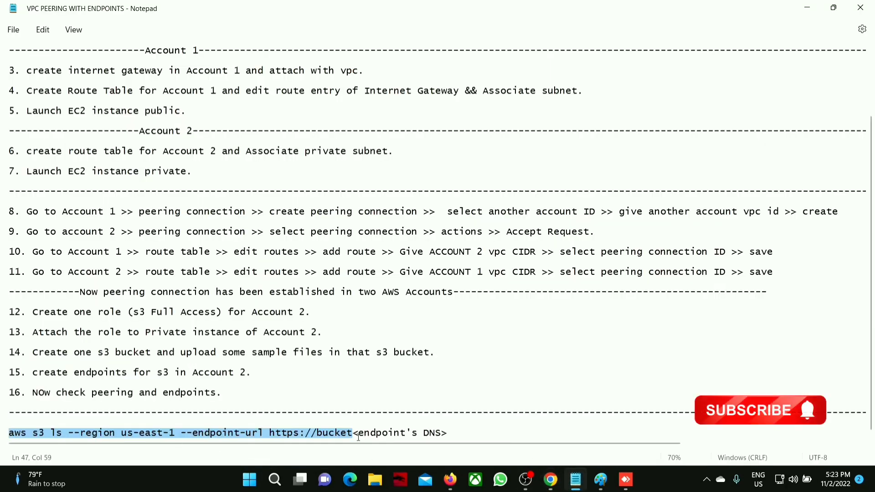
pyautogui.moveTo(354, 432); pyautogui.dragTo(428, 432)
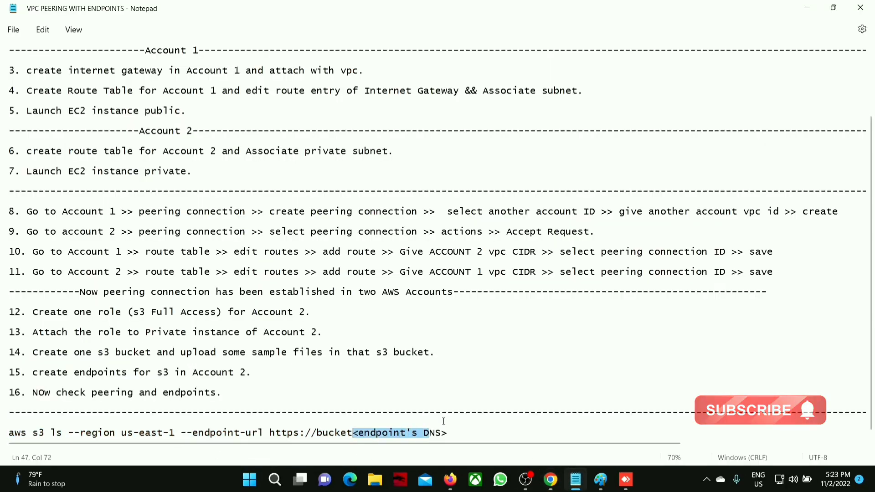
pyautogui.click(806, 8)
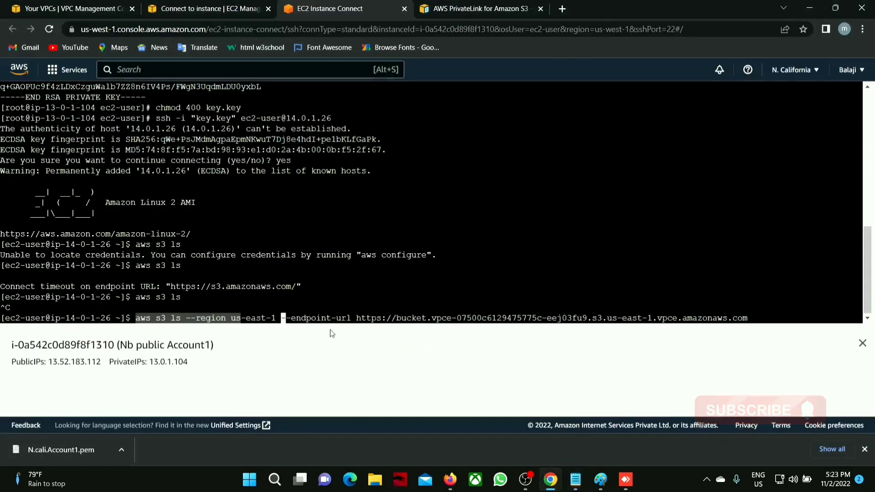
# Run the aws s3 ls command with region us-east-1 and the VPC endpoint URL, and highlight the command and returned bucket for comparison
pyautogui.click(758, 318)
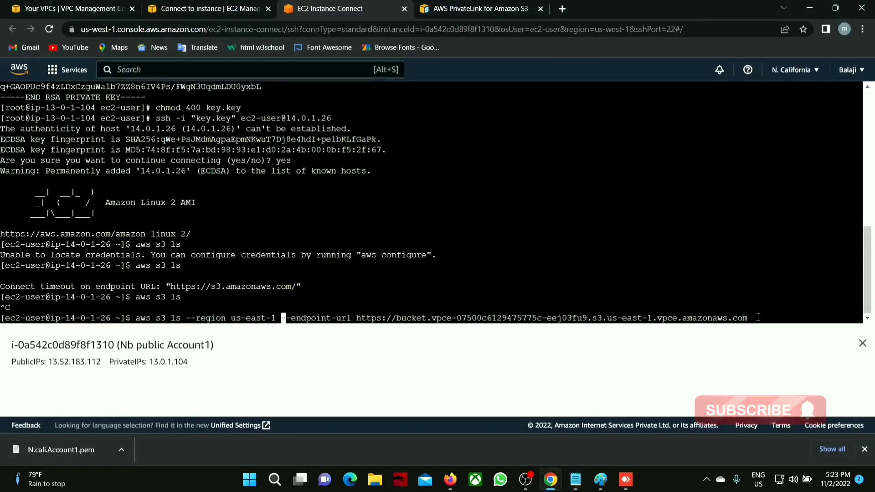
pyautogui.press('Return')
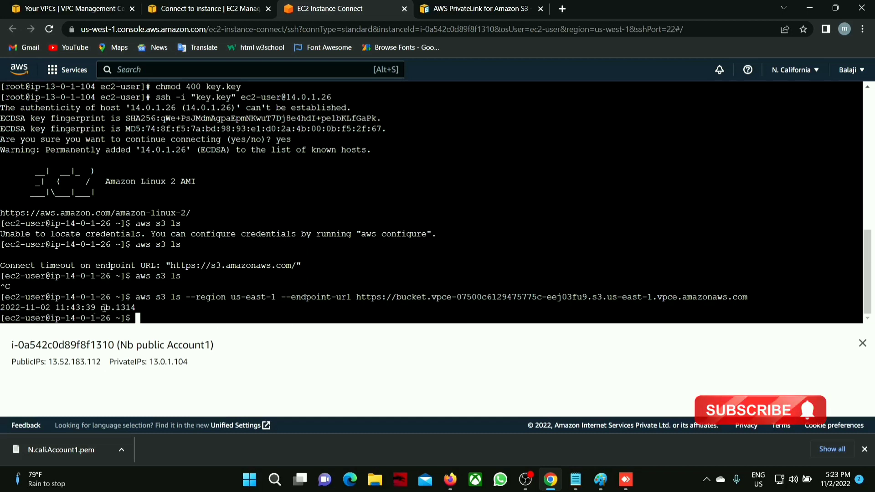
pyautogui.moveTo(136, 245); pyautogui.dragTo(185, 245)
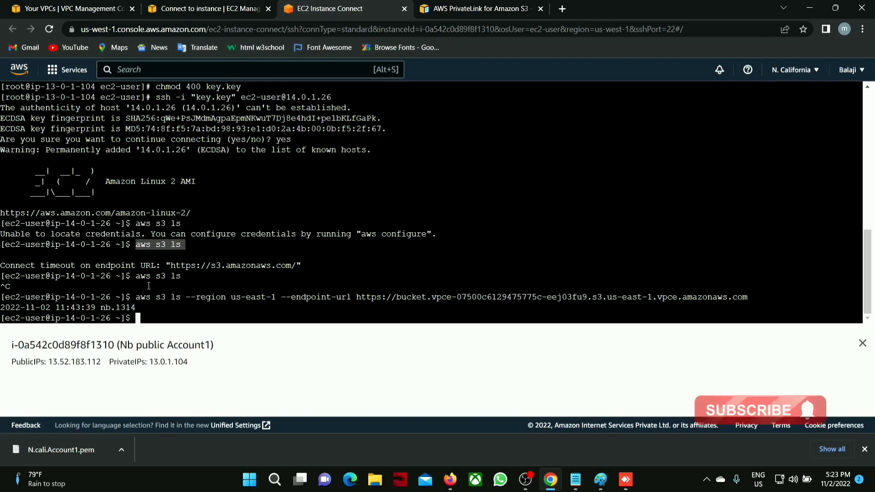
pyautogui.moveTo(137, 297); pyautogui.dragTo(394, 297)
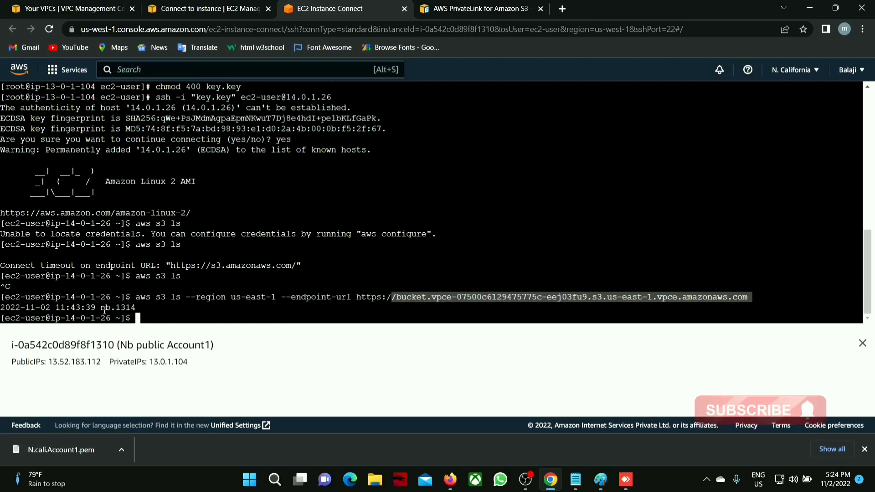
pyautogui.moveTo(101, 307); pyautogui.dragTo(136, 307)
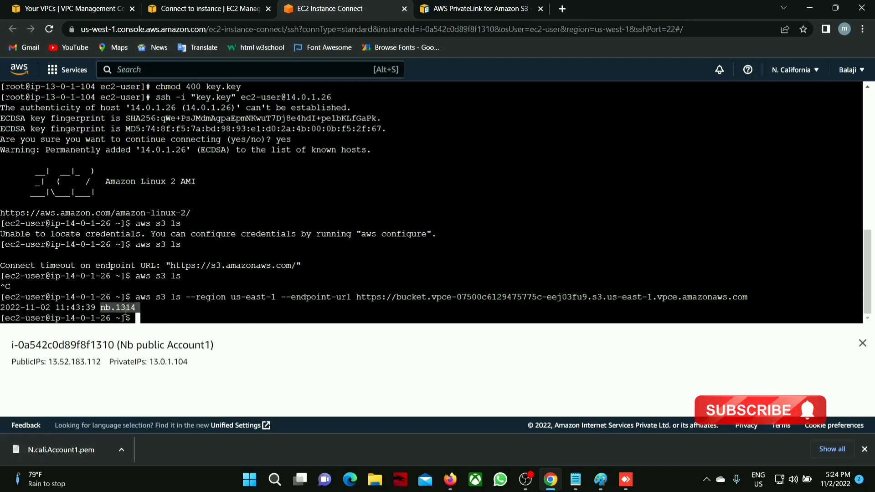
# Search for s3 in the Firefox AWS console, open the S3 service and compare its buckets with the bucket name in the Chrome terminal
pyautogui.click(450, 479)
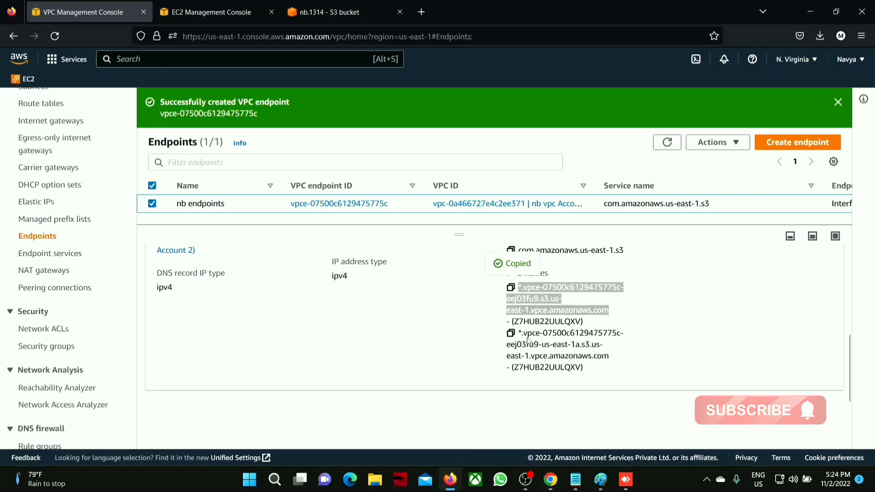
pyautogui.scroll(3, 301, 293)
pyautogui.scroll(-5, 45, 346)
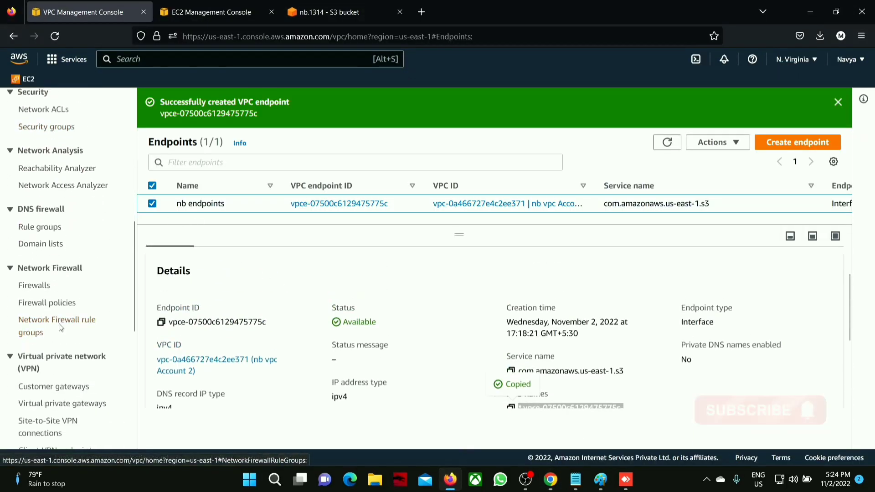
pyautogui.click(160, 64)
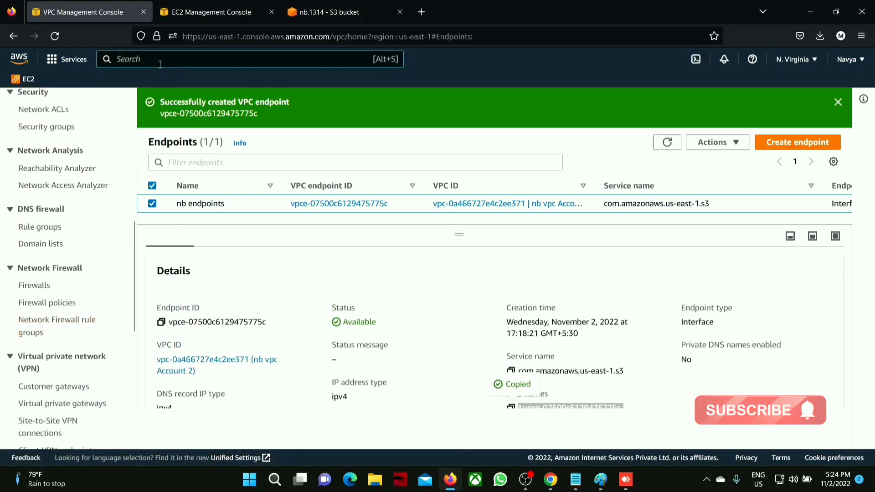
pyautogui.write('s3')
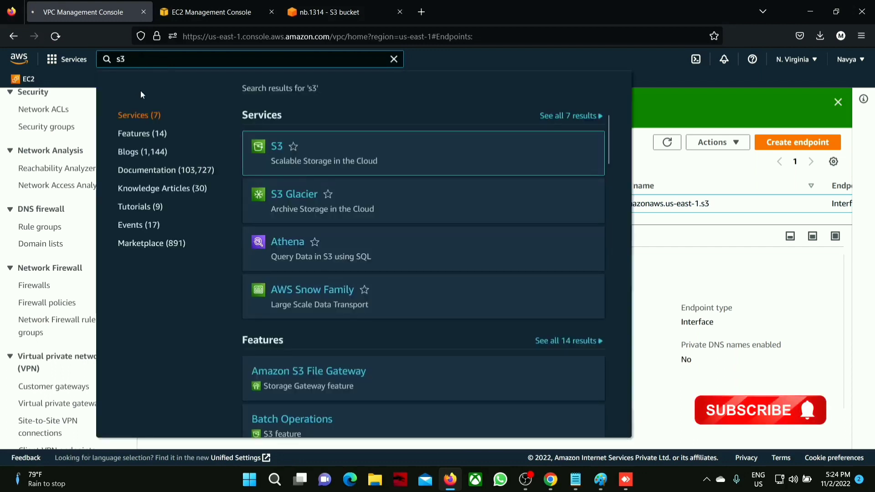
pyautogui.click(277, 145)
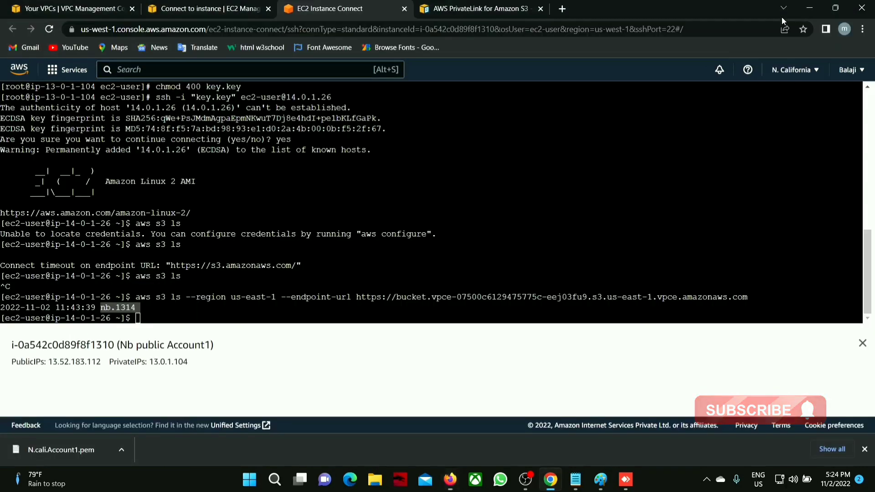
pyautogui.click(809, 11)
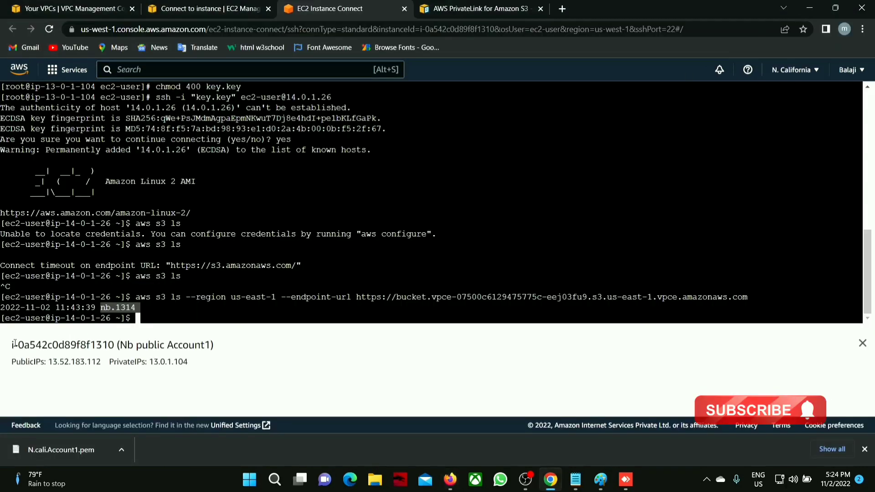
pyautogui.moveTo(101, 308); pyautogui.dragTo(132, 308)
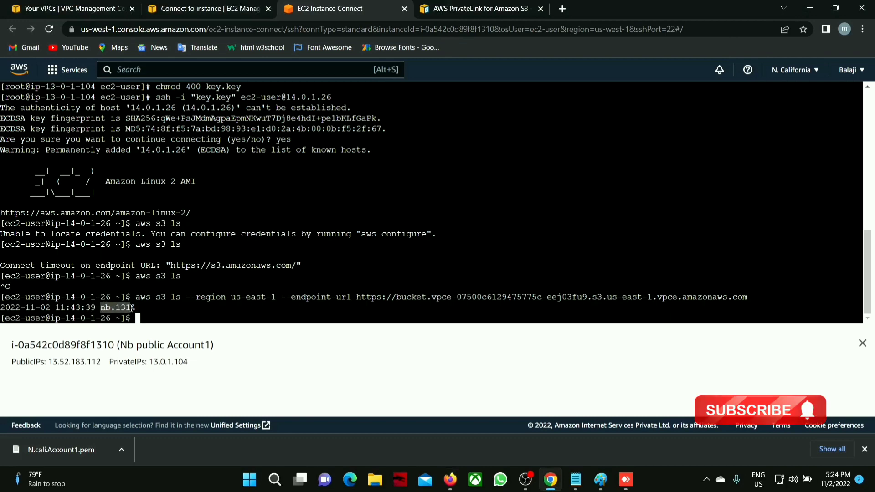
pyautogui.click(141, 315)
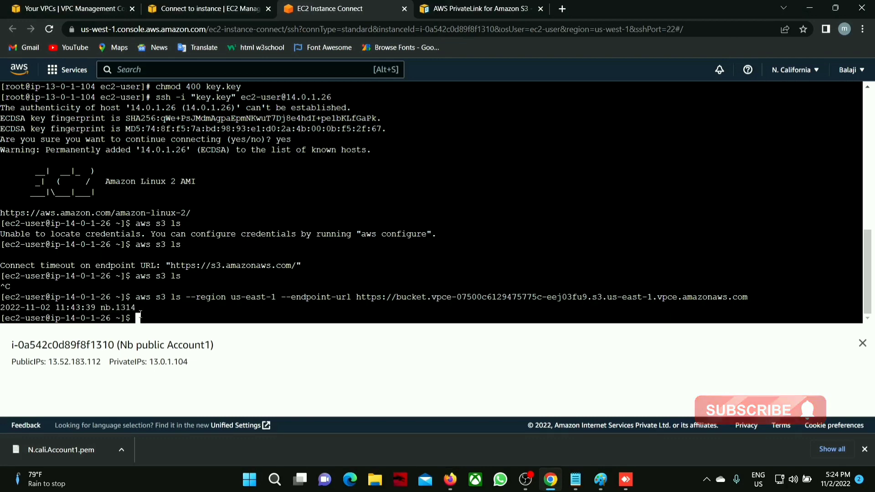
# Review the endpoint URL examples in the PrivateLink documentation and highlight s3api list-objects-v2 --bucket arn:aws:s3: in the access point example
pyautogui.click(448, 4)
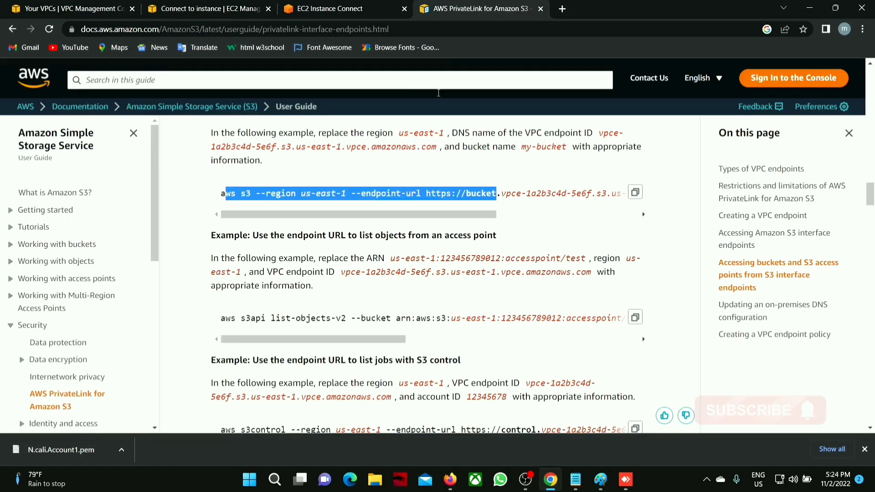
pyautogui.scroll(-3, 308, 358)
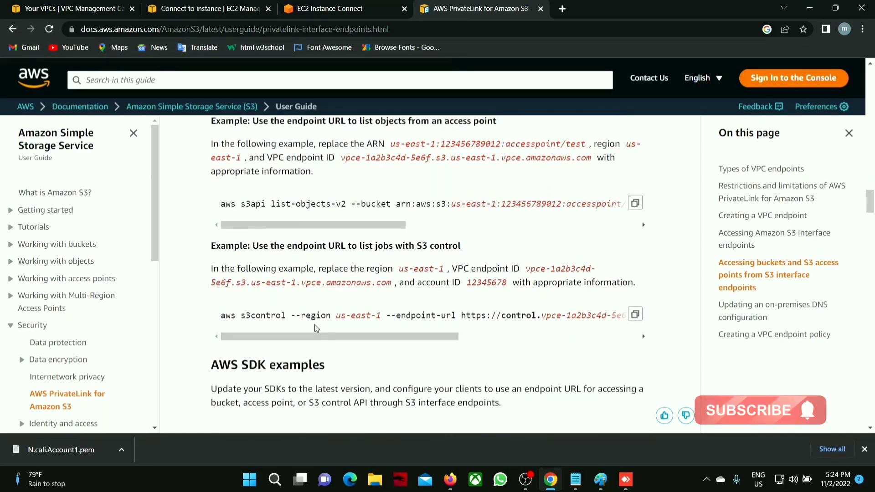
pyautogui.scroll(-3, 319, 342)
pyautogui.scroll(3, 315, 340)
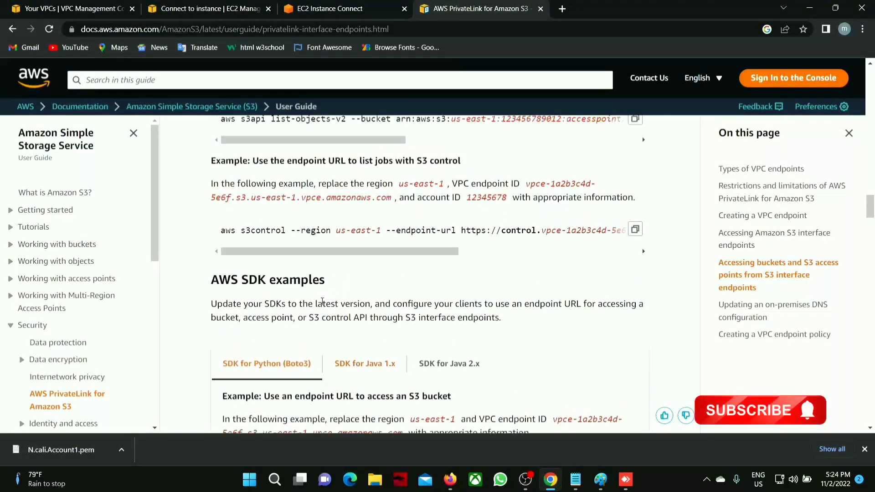
pyautogui.scroll(3, 269, 273)
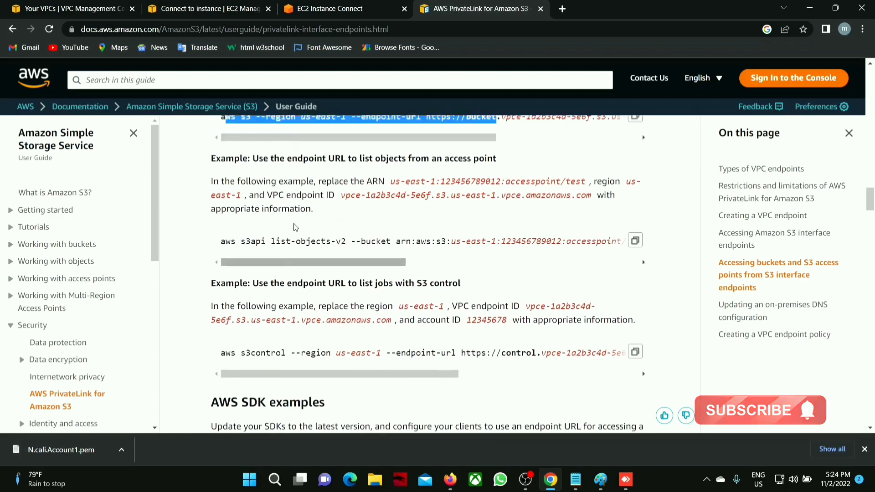
pyautogui.scroll(1, 264, 263)
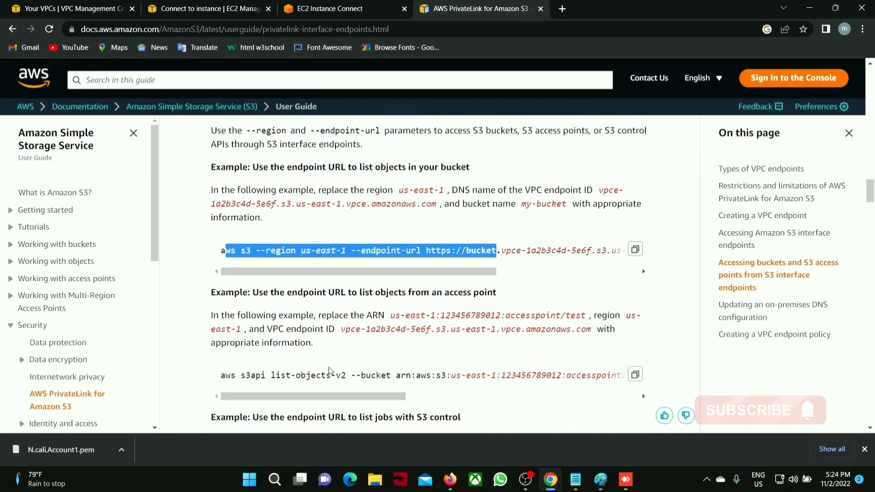
pyautogui.moveTo(236, 374); pyautogui.dragTo(451, 375)
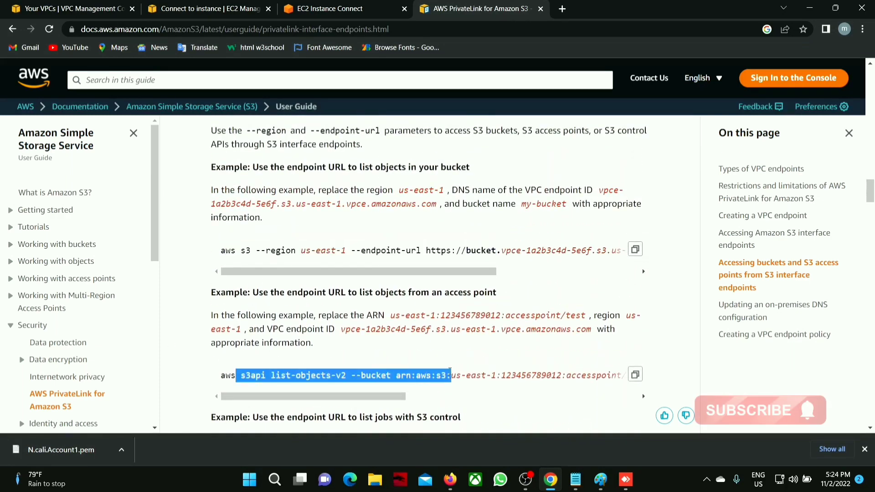
# Switch to the VPC peering diagram in Paint and undo all the freehand black markings on it
pyautogui.click(602, 480)
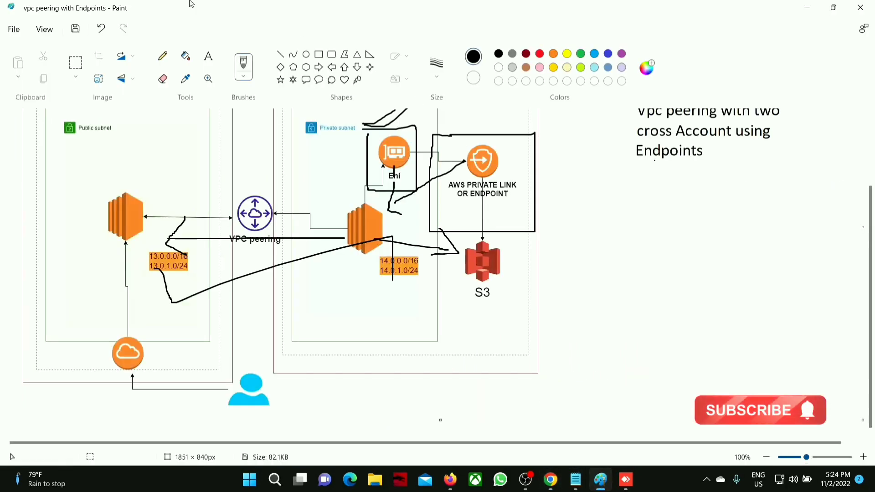
pyautogui.click(101, 31)
pyautogui.click(100, 31)
pyautogui.click(101, 31)
pyautogui.click(100, 31)
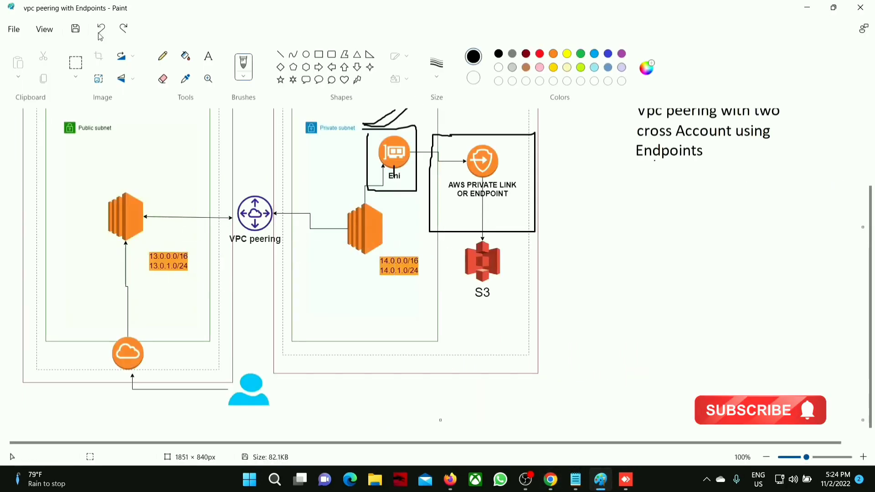
pyautogui.click(101, 31)
pyautogui.click(100, 31)
pyautogui.click(100, 31)
pyautogui.click(100, 31)
pyautogui.scroll(3, 122, 248)
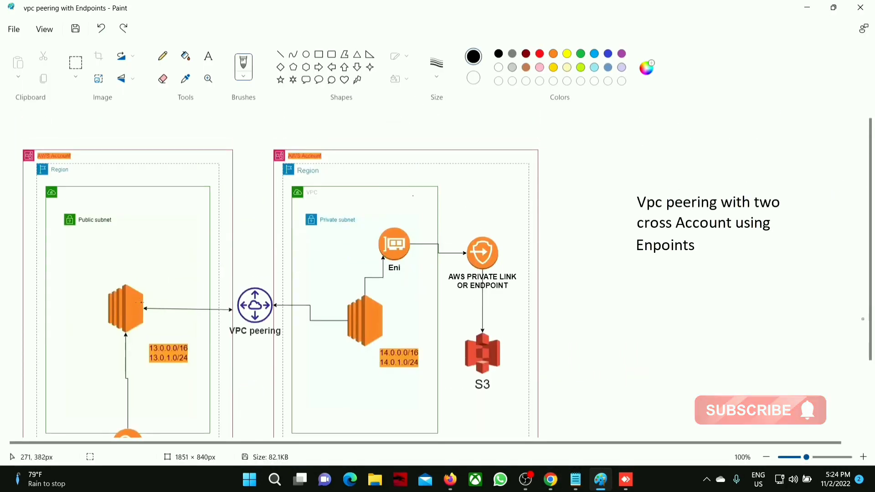
# Draw a freehand check mark above the public subnet instance and black arrows in both directions between the two AWS accounts
pyautogui.moveTo(132, 261); pyautogui.dragTo(189, 238)
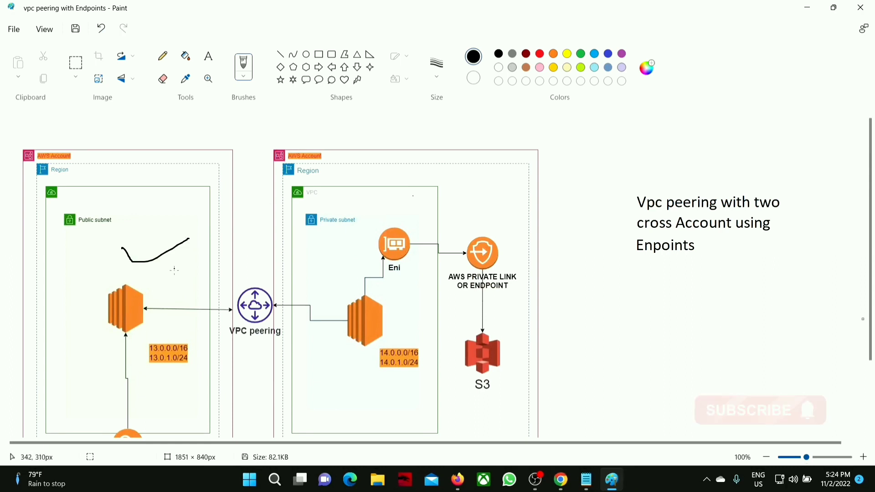
pyautogui.moveTo(214, 267)
pyautogui.mouseDown()
pyautogui.moveTo(268, 267)
pyautogui.moveTo(252, 274)
pyautogui.mouseUp()
pyautogui.moveTo(215, 238); pyautogui.dragTo(210, 257)
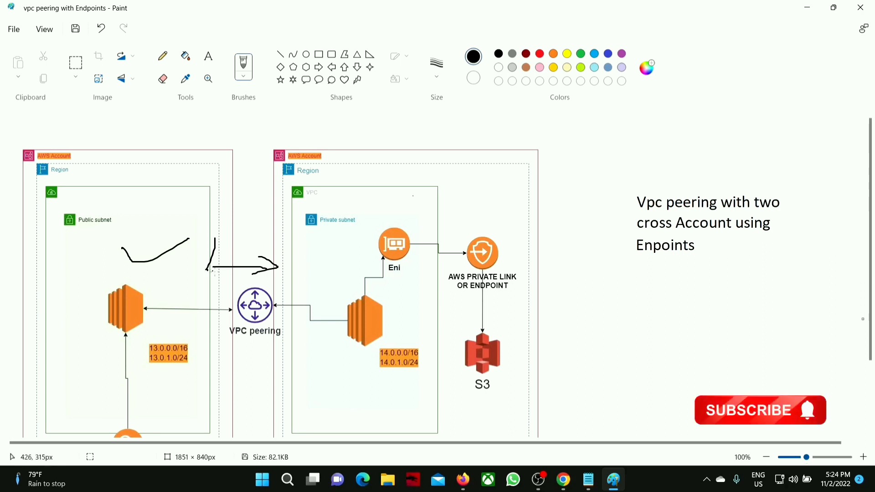
pyautogui.moveTo(354, 322)
pyautogui.mouseDown()
pyautogui.moveTo(177, 320)
pyautogui.moveTo(195, 336)
pyautogui.mouseUp()
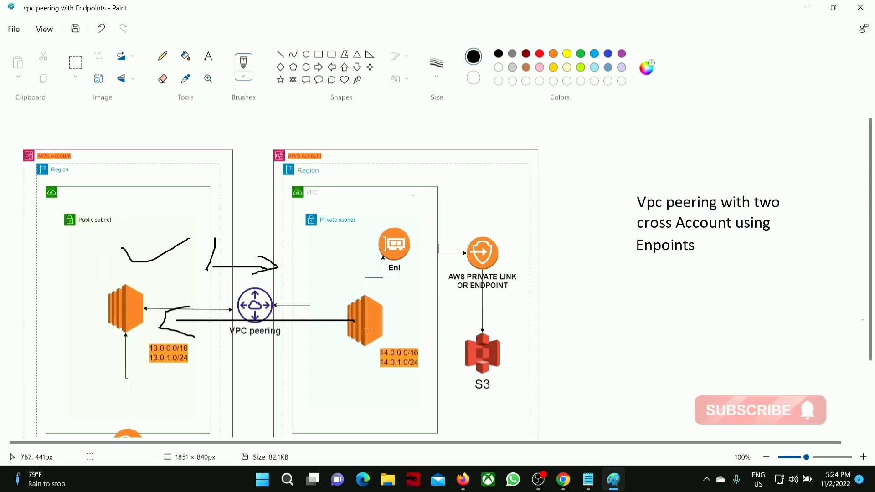
# Draw strokes from the private instance toward S3 and the Eni, circle the Eni and the AWS Private Link endpoint, and underline the endpoint label
pyautogui.moveTo(387, 323); pyautogui.dragTo(441, 340)
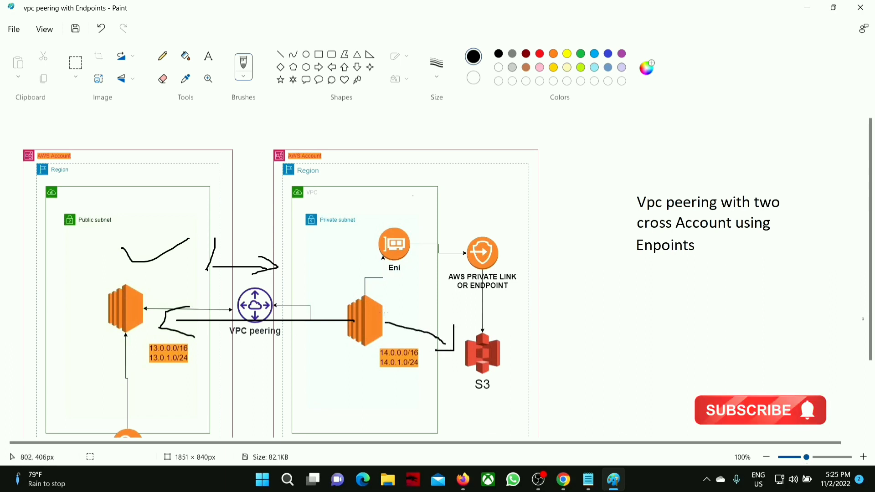
pyautogui.moveTo(384, 313); pyautogui.dragTo(402, 269)
pyautogui.moveTo(500, 231)
pyautogui.mouseDown()
pyautogui.moveTo(448, 264)
pyautogui.moveTo(507, 297)
pyautogui.moveTo(497, 222)
pyautogui.moveTo(400, 227)
pyautogui.moveTo(382, 285)
pyautogui.moveTo(410, 234)
pyautogui.moveTo(385, 228)
pyautogui.mouseUp()
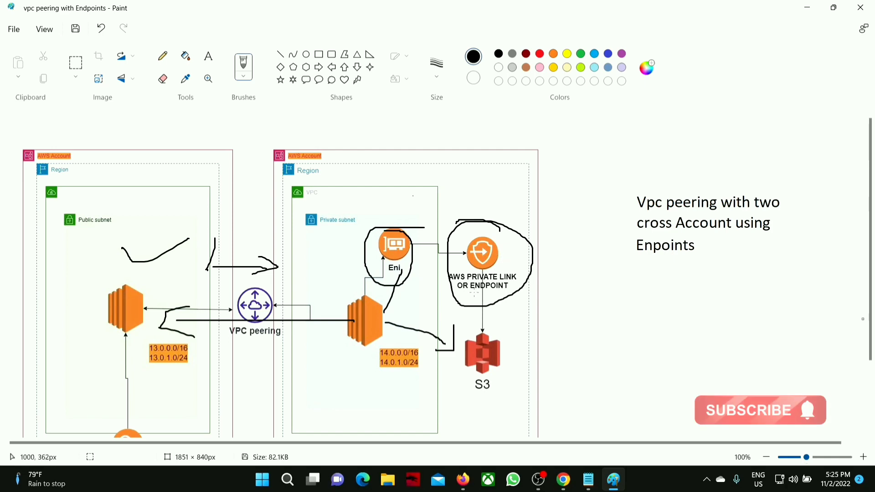
pyautogui.moveTo(469, 294); pyautogui.dragTo(493, 294)
# Review the setup steps and aws s3 ls command in the Notepad notes, and return to the EC2 Instance Connect terminal in Chrome
pyautogui.click(565, 477)
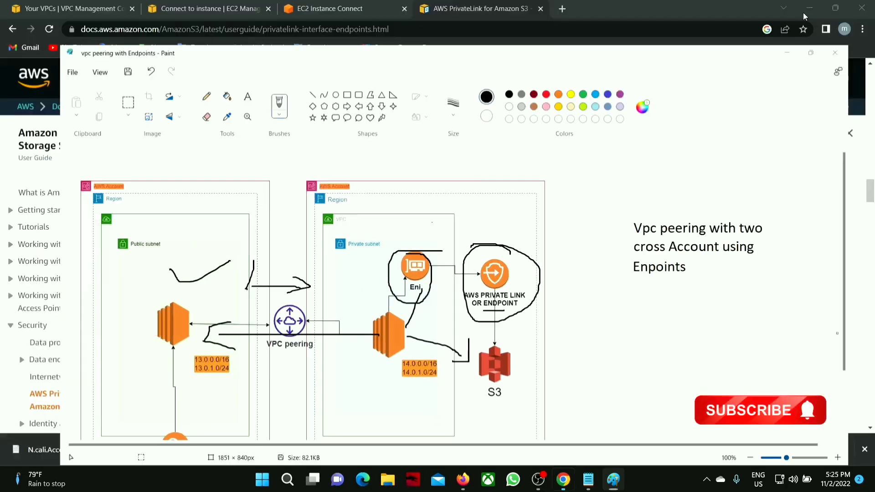
pyautogui.click(589, 479)
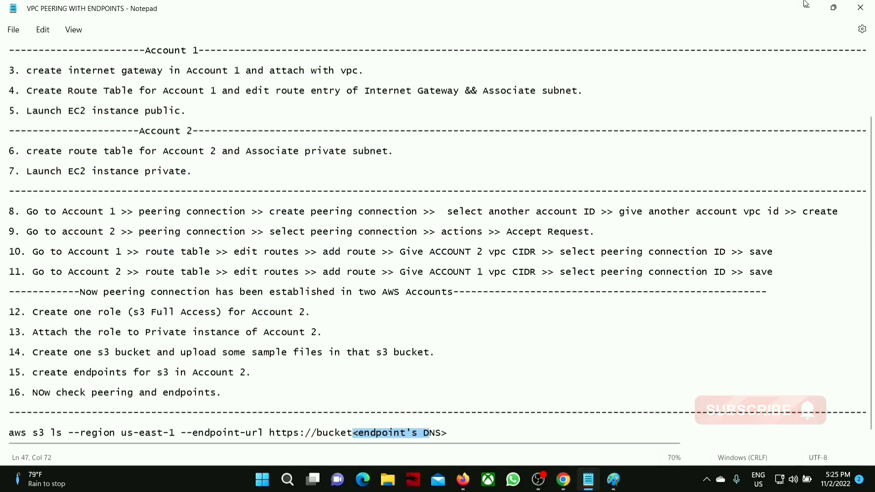
pyautogui.hotkey('alt', 'Tab')
pyautogui.click(320, 8)
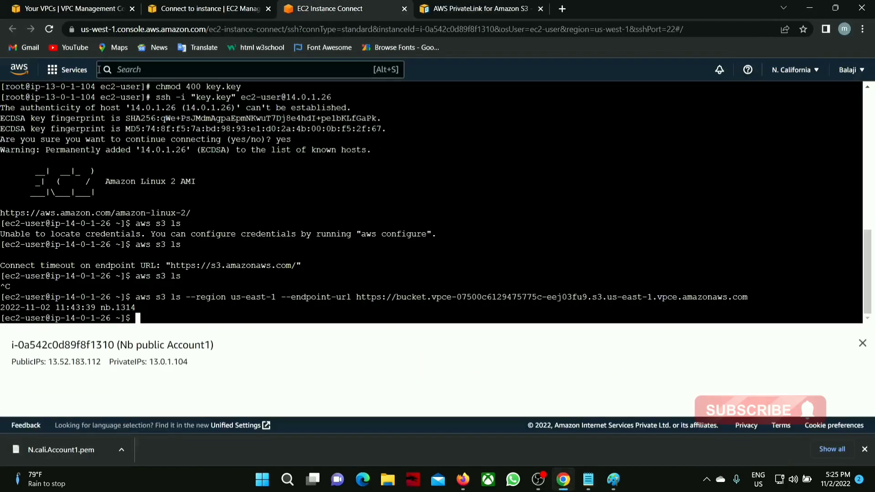